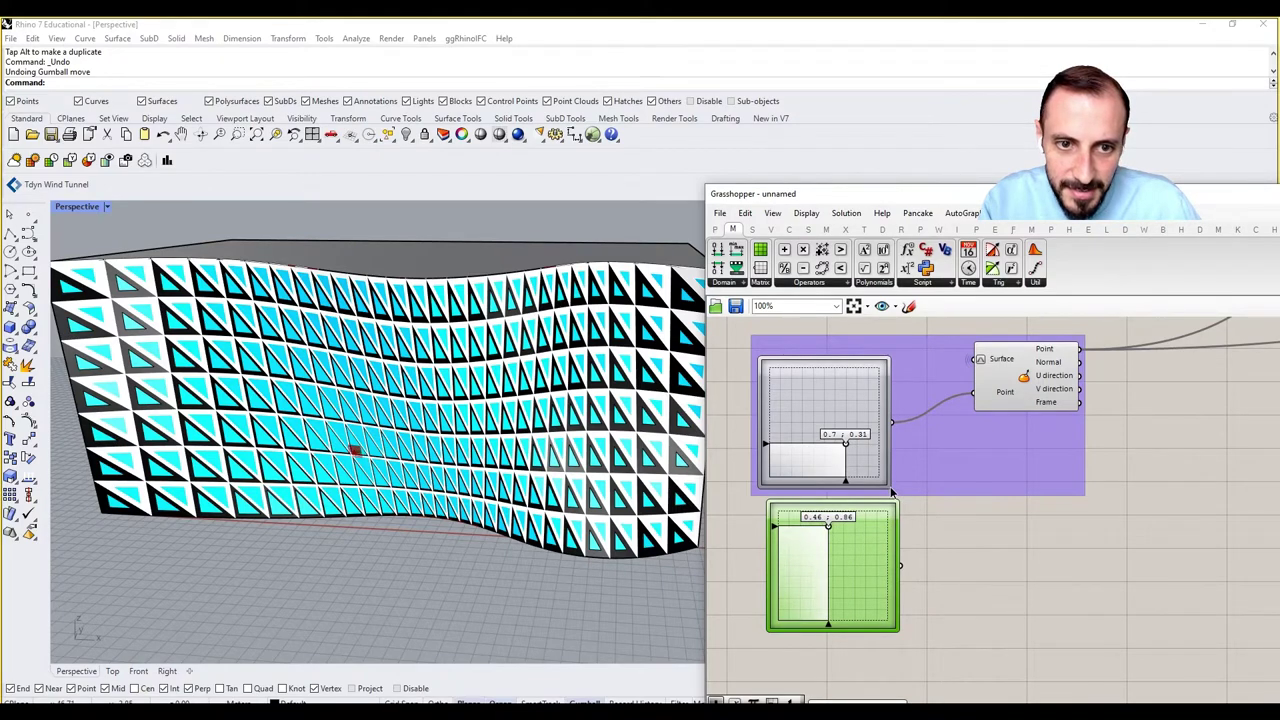
Set the original MD Slider to 1.0 ; 0.0 and its copy to 1.0 ; 1.0, adding the copy to the surface evaluation's Point input.
{"action": "left_click_drag", "start_coordinate": [885, 484], "coordinate": [905, 525]}
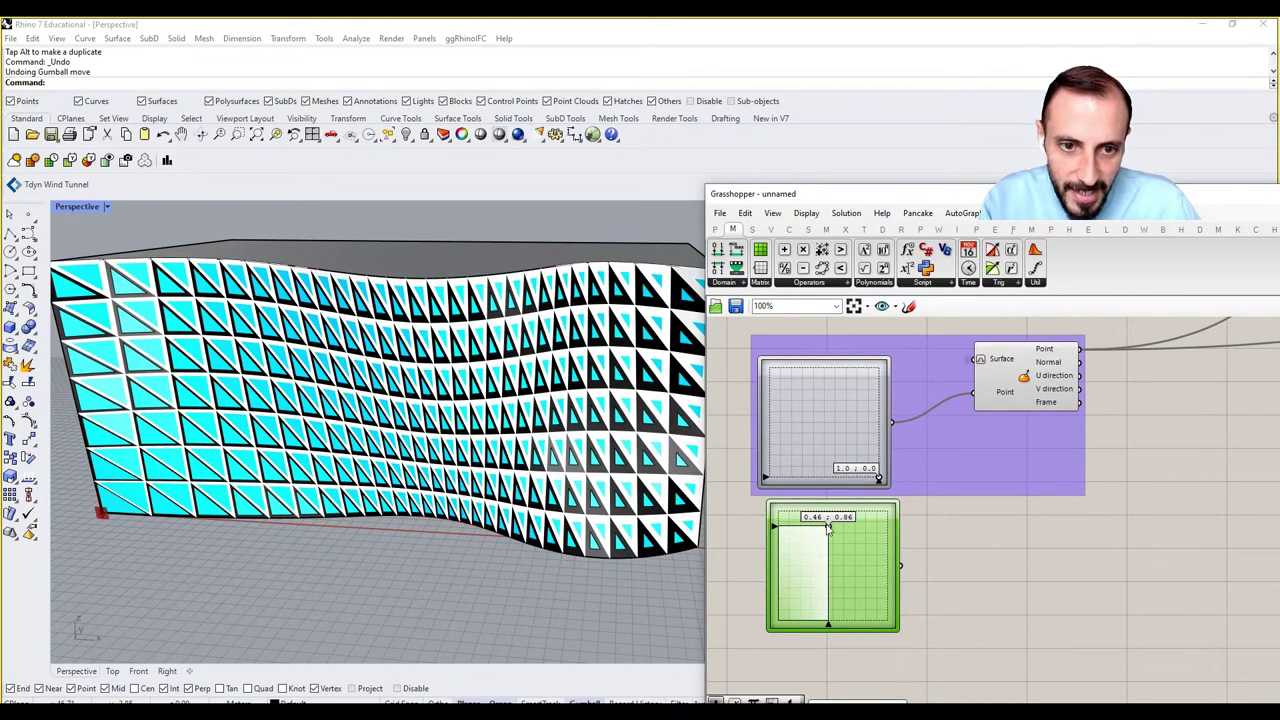
{"action": "left_click_drag", "start_coordinate": [828, 530], "coordinate": [903, 511]}
{"action": "left_click_drag", "start_coordinate": [900, 565], "coordinate": [980, 398]}
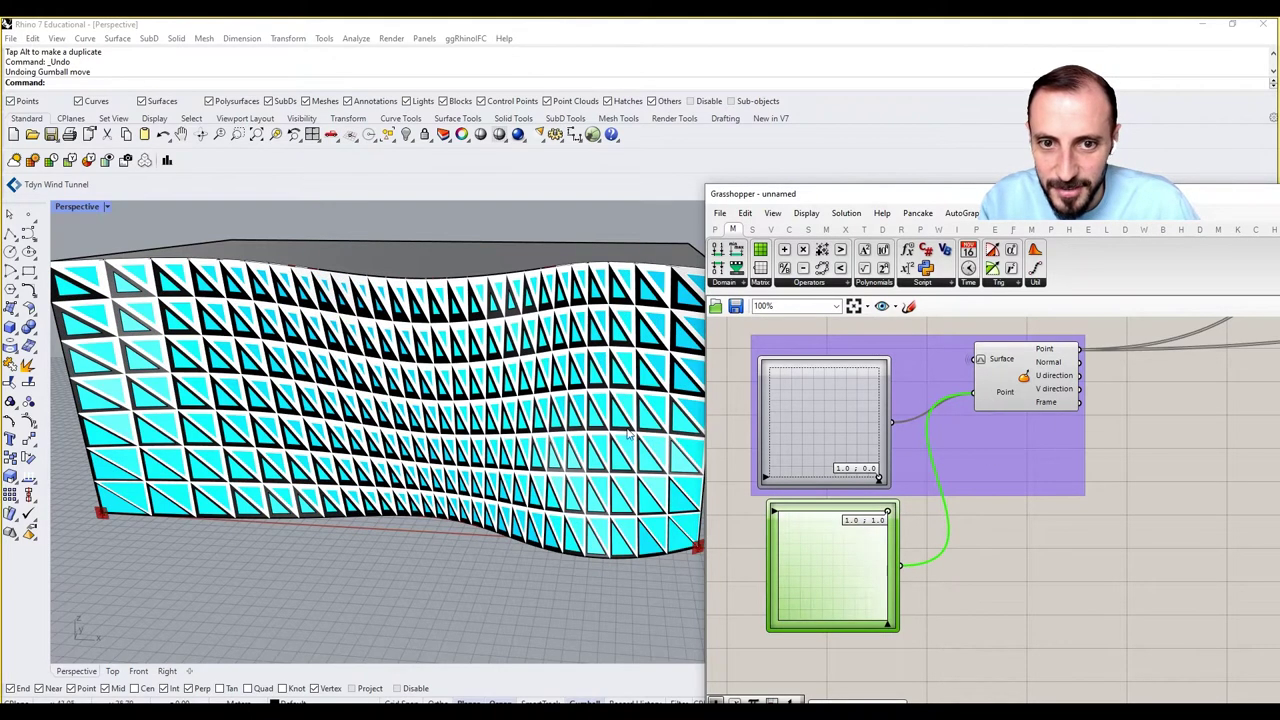
{"action": "right_click_drag", "start_coordinate": [577, 438], "coordinate": [566, 447]}
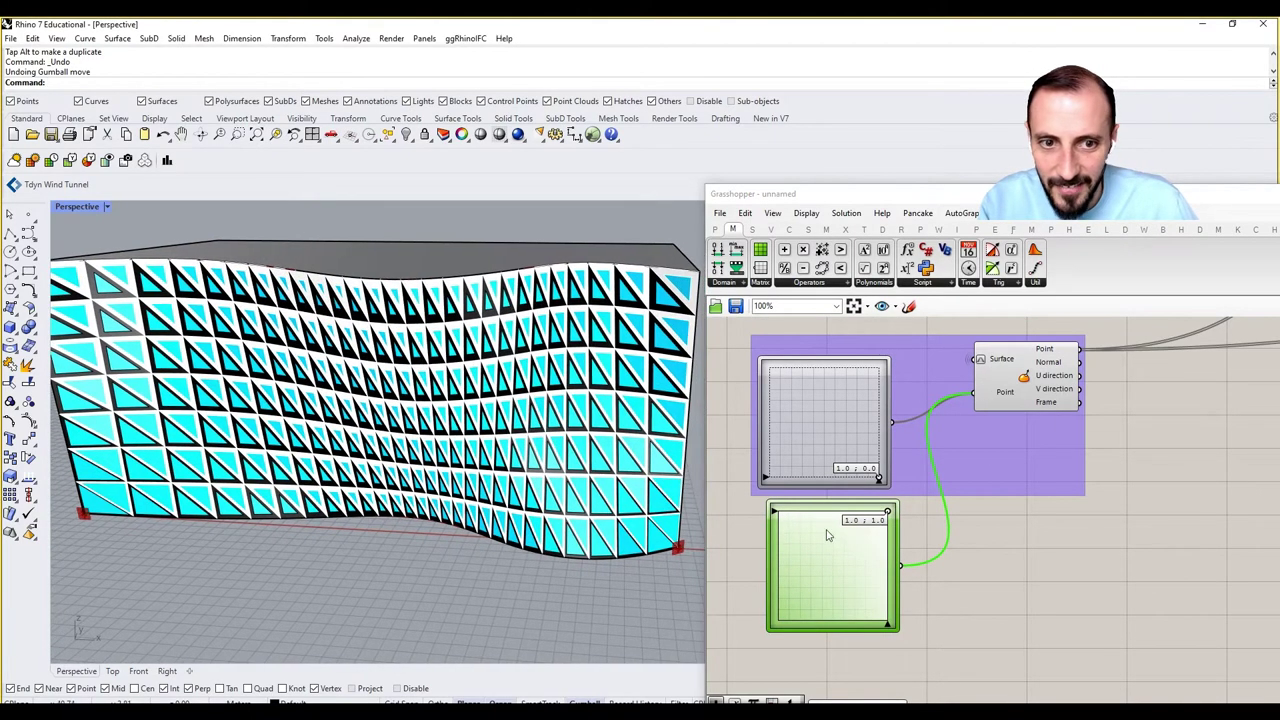
Set the second MD Slider to 0.0 ; 1.0 to place its attractor point at another facade corner.
{"action": "left_click", "coordinate": [887, 513]}
{"action": "left_click_drag", "start_coordinate": [764, 513], "coordinate": [766, 514]}
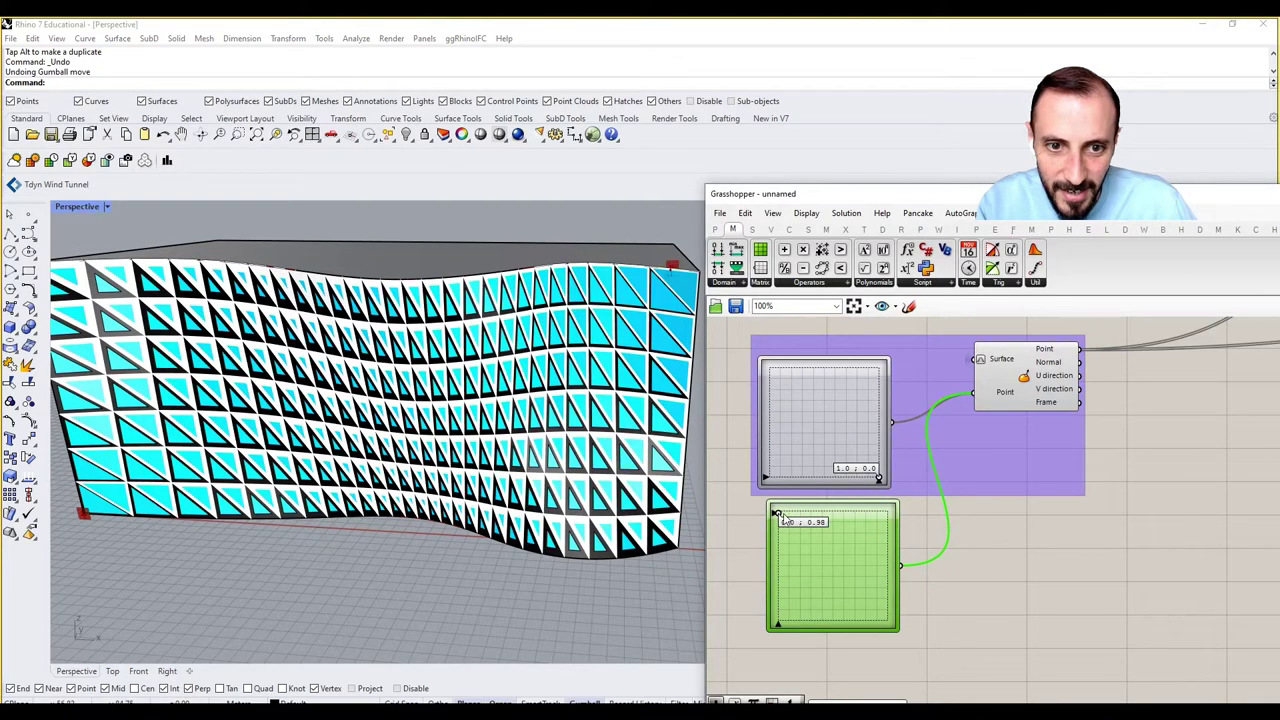
{"action": "left_click_drag", "start_coordinate": [777, 511], "coordinate": [777, 477]}
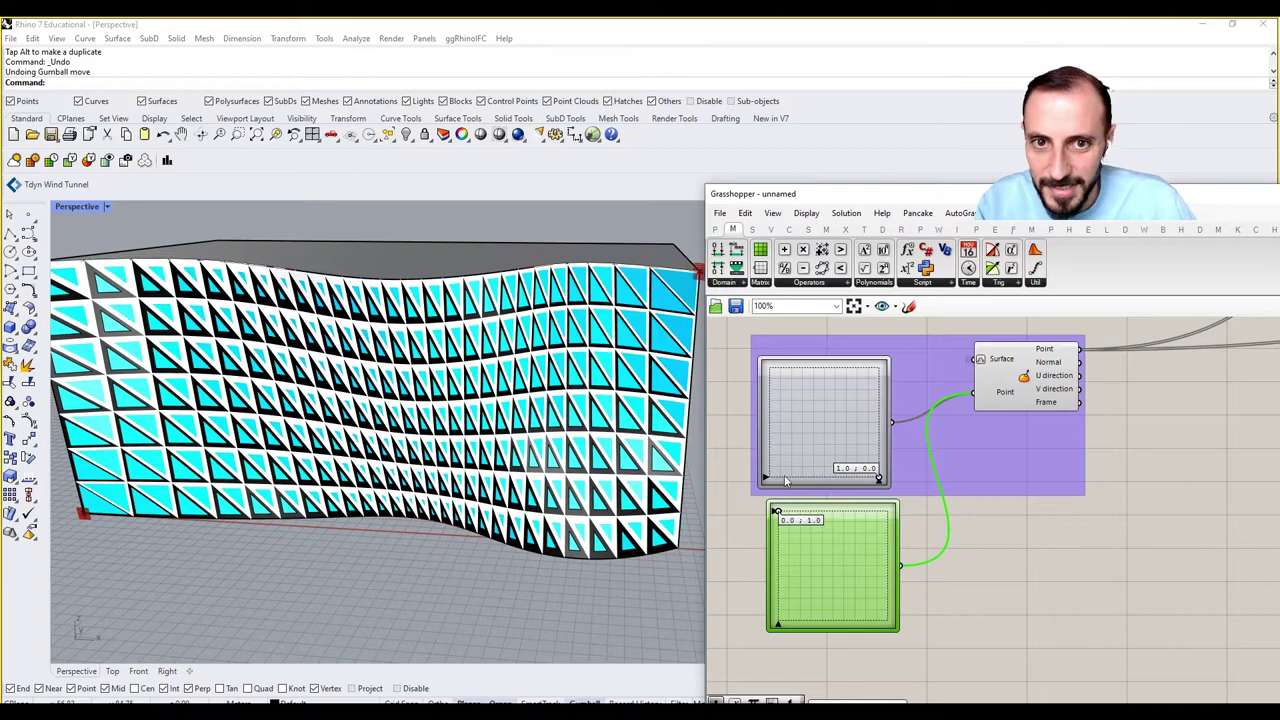
{"action": "scroll", "coordinate": [424, 500], "scroll_direction": "down", "scroll_amount": 1}
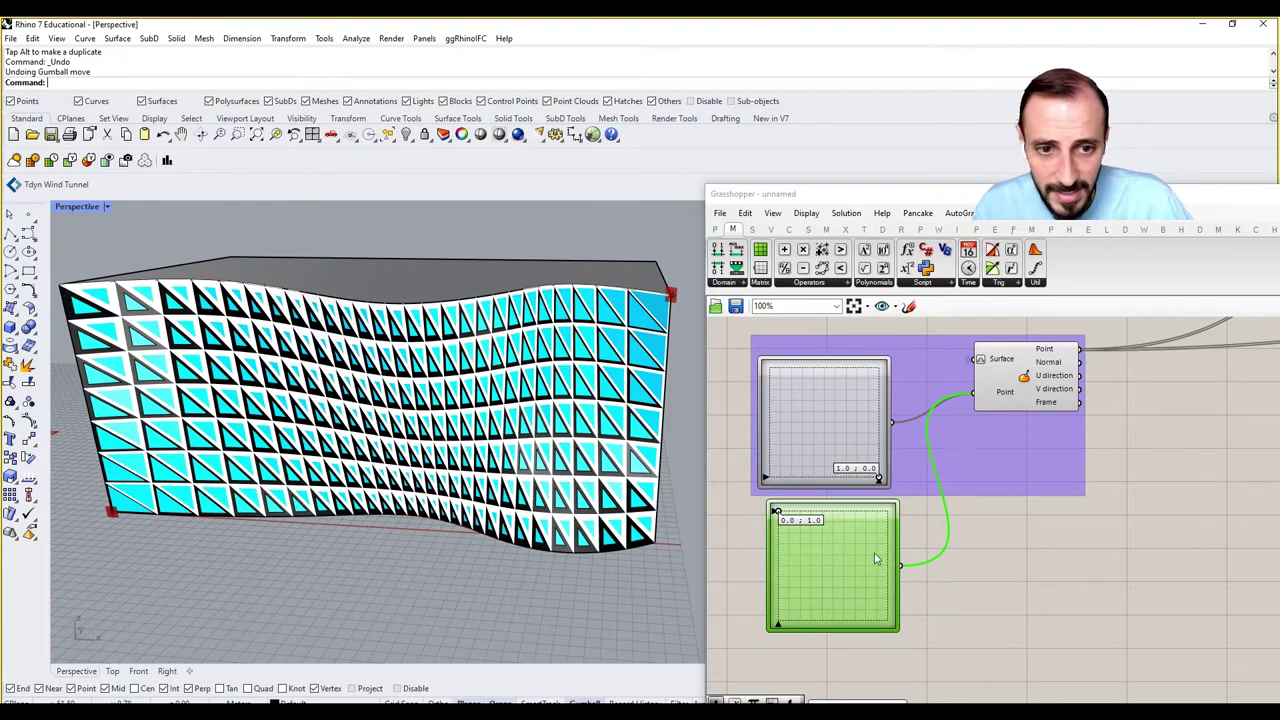
Reposition both attractor points by setting the lower MD Slider to 0.21 ; 0.52 and the upper one to 1.0 ; 0.69.
{"action": "left_click", "coordinate": [778, 514]}
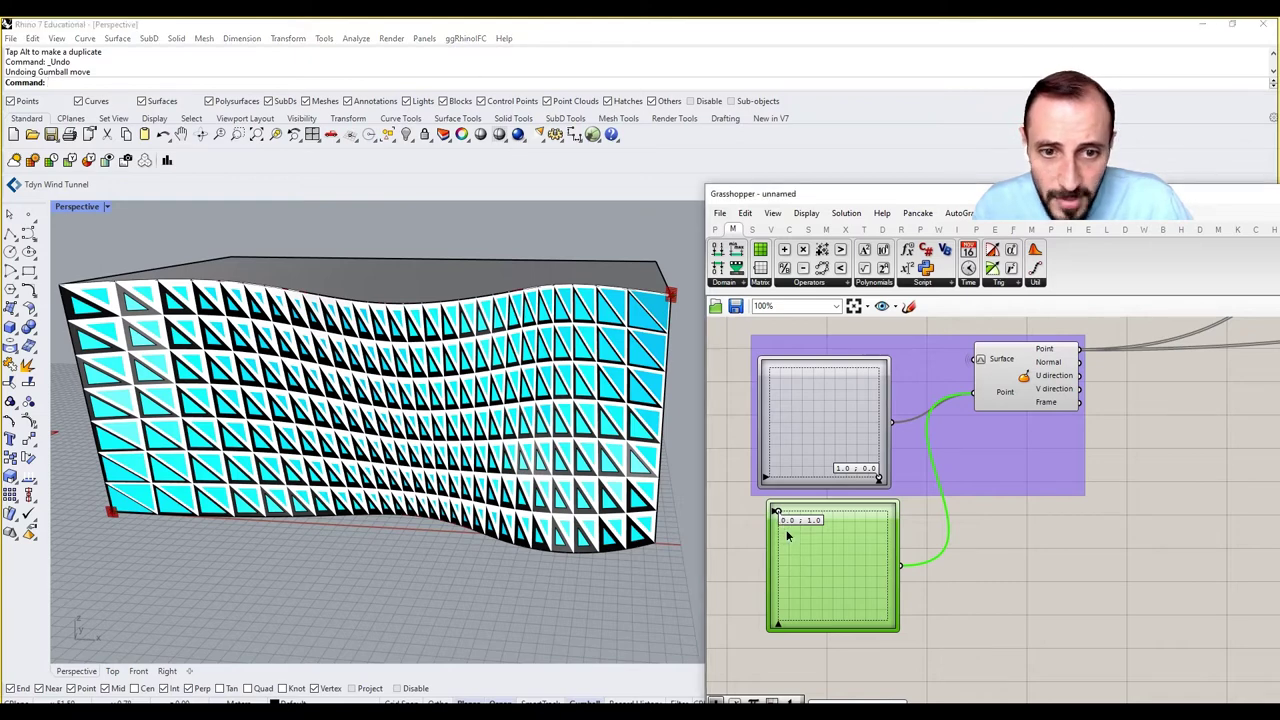
{"action": "left_click_drag", "start_coordinate": [787, 537], "coordinate": [801, 567]}
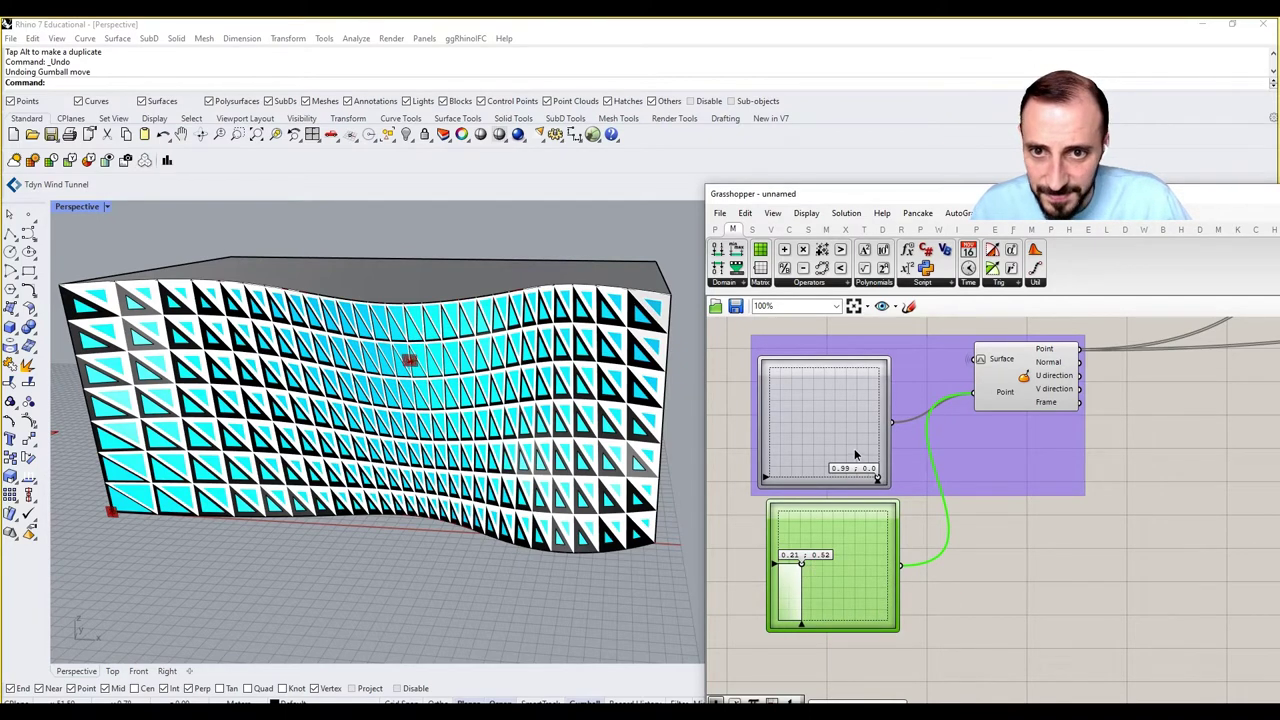
{"action": "left_click_drag", "start_coordinate": [850, 442], "coordinate": [895, 403]}
Add the second MD Slider to the attractor point group and space the two sliders apart vertically.
{"action": "right_click", "coordinate": [977, 470]}
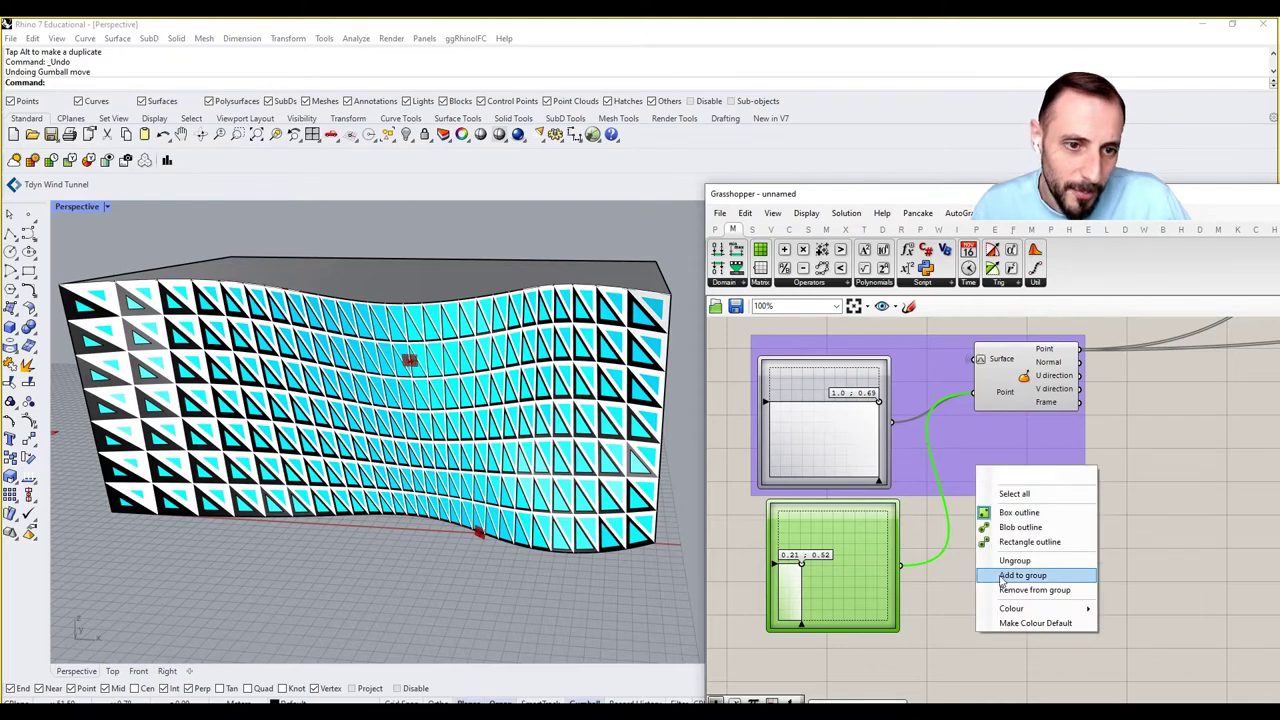
{"action": "left_click", "coordinate": [1003, 577]}
{"action": "right_click_drag", "start_coordinate": [1038, 501], "coordinate": [1023, 533]}
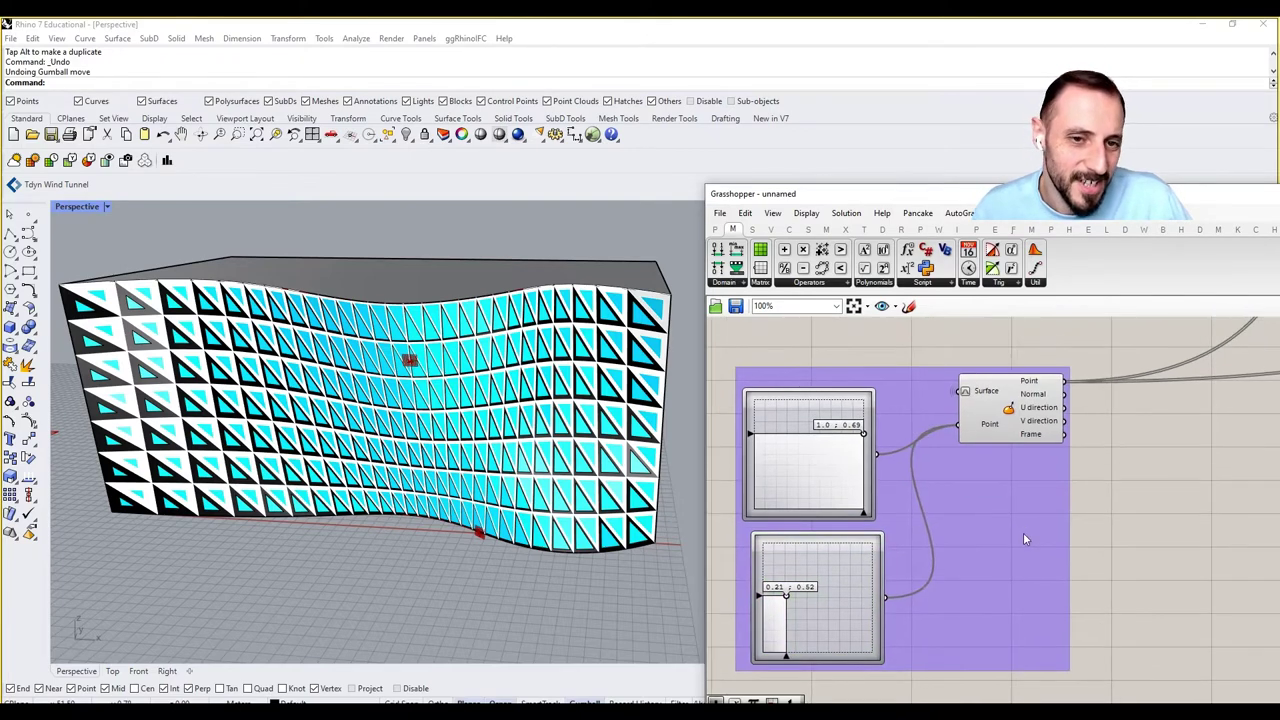
{"action": "left_click_drag", "start_coordinate": [840, 487], "coordinate": [843, 465]}
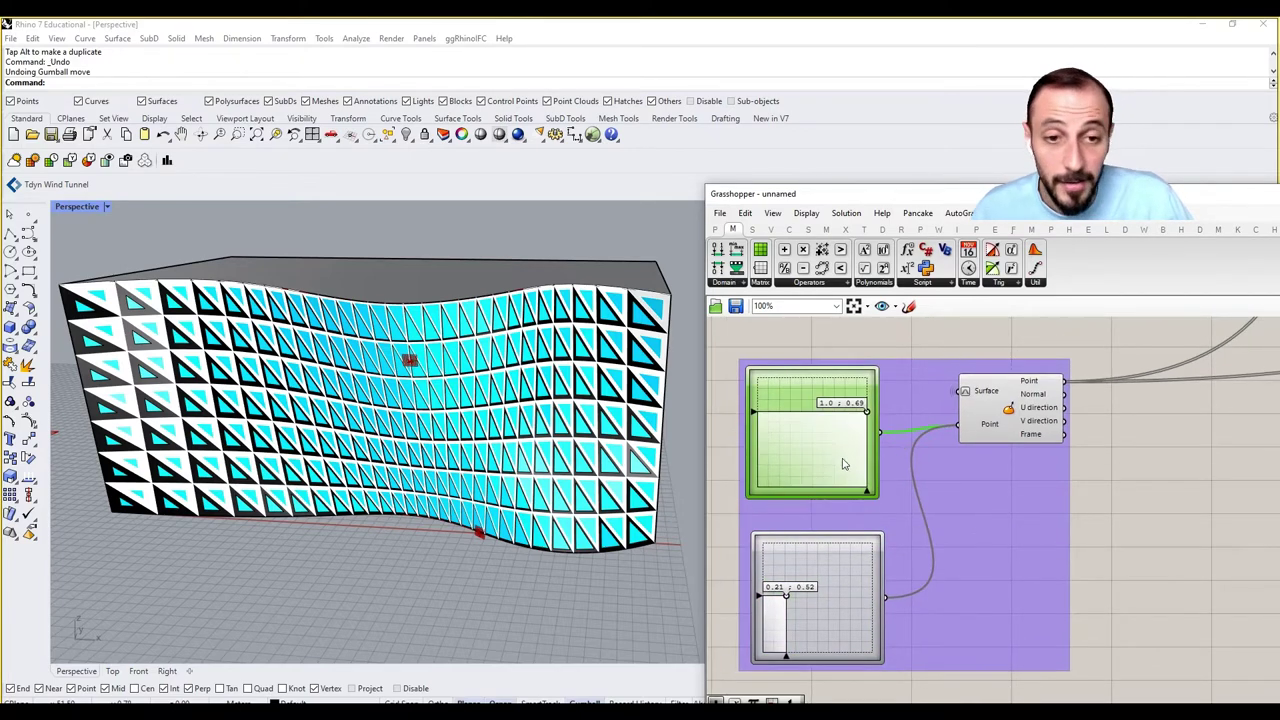
{"action": "left_click", "coordinate": [850, 595]}
Select the whole component chain below the attractor point group and move it slightly further down.
{"action": "scroll", "coordinate": [1000, 534], "scroll_direction": "down", "scroll_amount": 8}
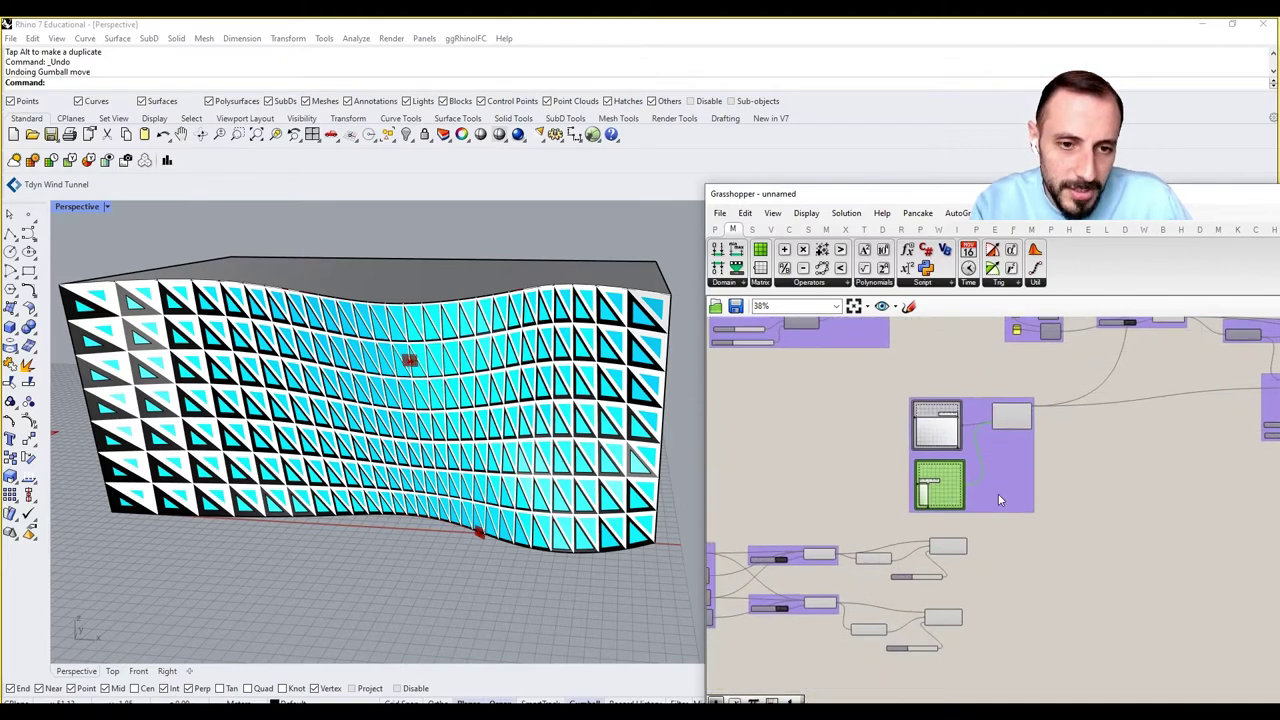
{"action": "left_click_drag", "start_coordinate": [1040, 498], "coordinate": [716, 634]}
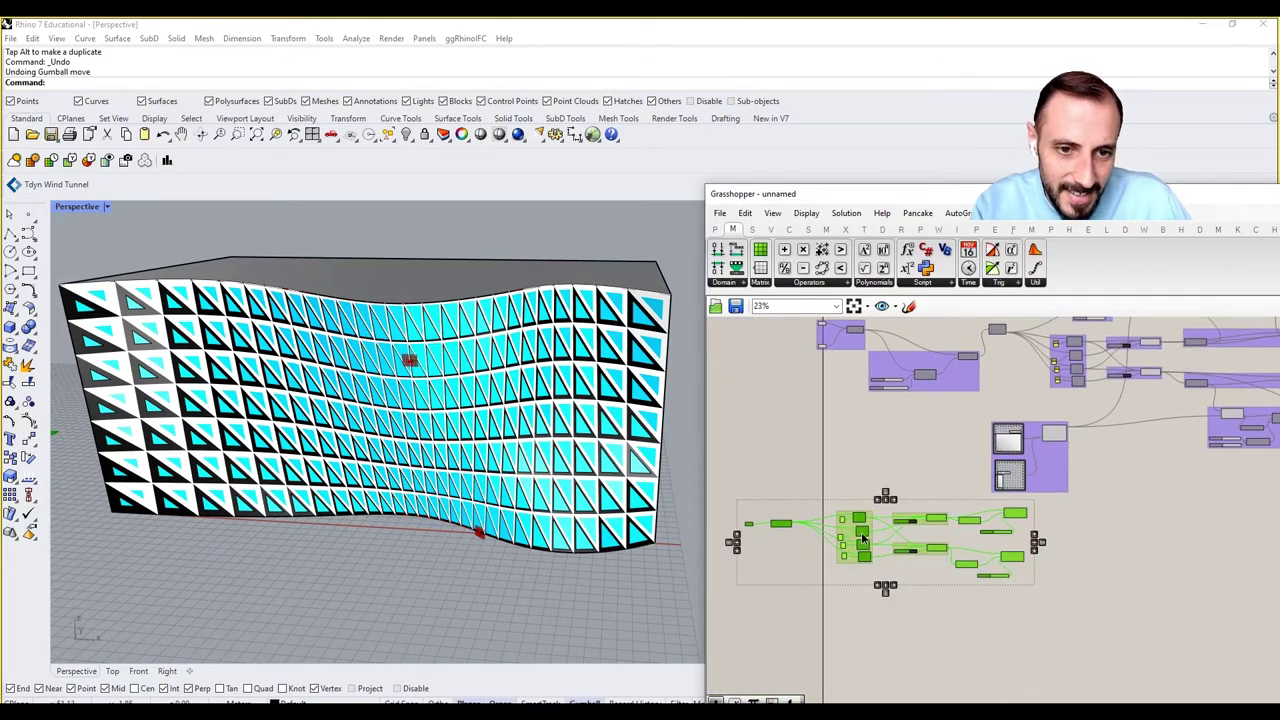
{"action": "left_click_drag", "start_coordinate": [863, 538], "coordinate": [855, 570]}
Turn on the preview of the lower Scale component, the one fed by the lower distance-remapping group.
{"action": "right_click_drag", "start_coordinate": [1118, 495], "coordinate": [1027, 567]}
{"action": "left_click", "coordinate": [1026, 565]}
{"action": "right_click_drag", "start_coordinate": [1116, 553], "coordinate": [897, 590]}
{"action": "right_click_drag", "start_coordinate": [1068, 556], "coordinate": [1031, 568]}
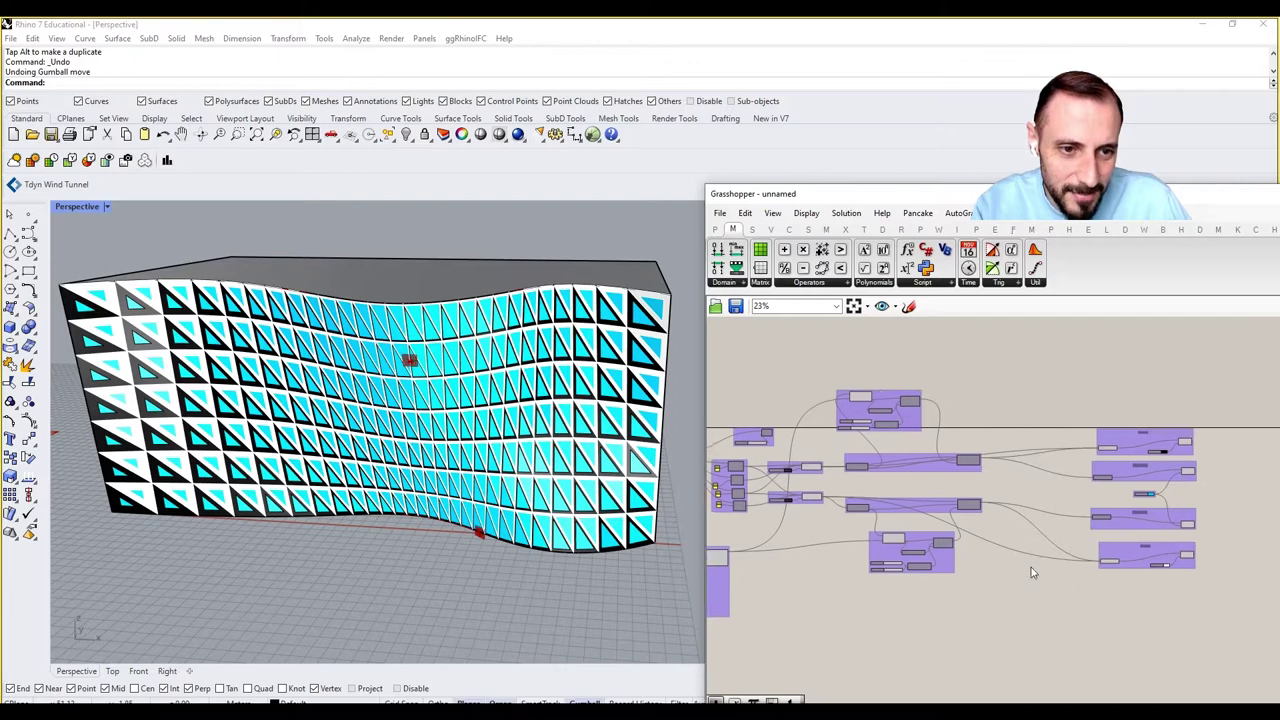
{"action": "scroll", "coordinate": [944, 481], "scroll_direction": "up", "scroll_amount": 5}
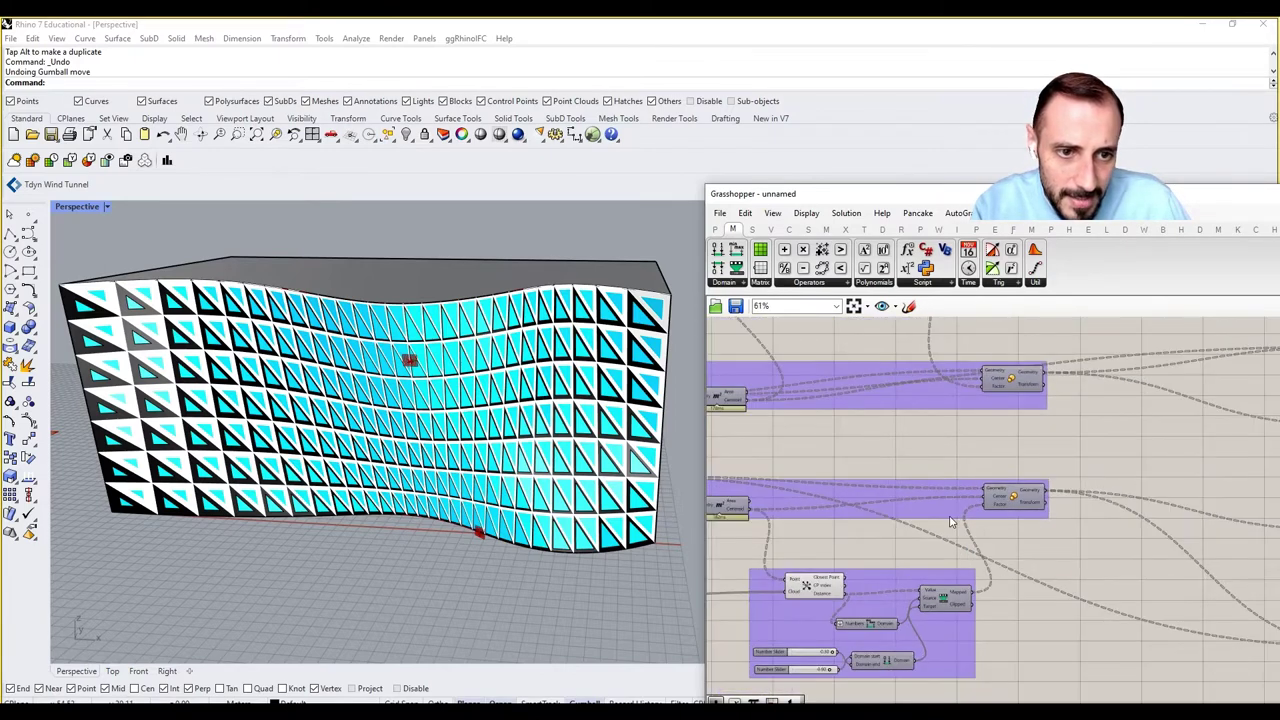
{"action": "scroll", "coordinate": [1005, 480], "scroll_direction": "down", "scroll_amount": 1}
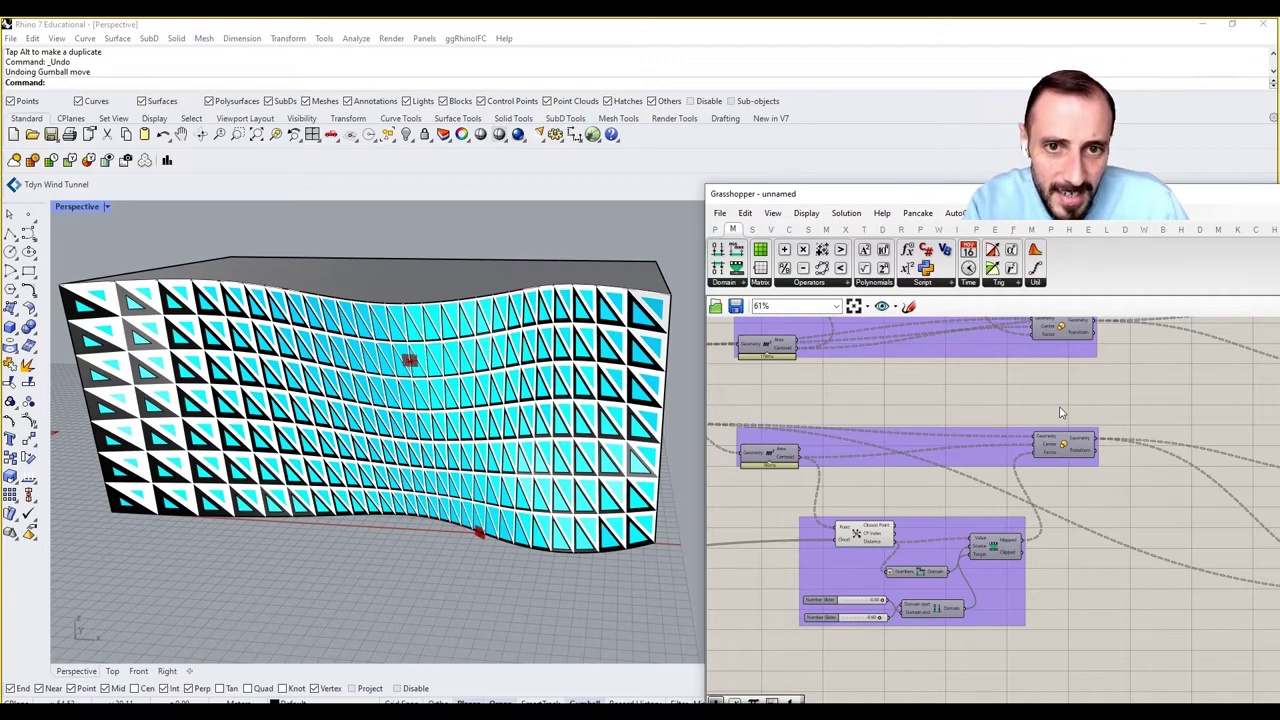
{"action": "scroll", "coordinate": [1046, 408], "scroll_direction": "up", "scroll_amount": 3}
{"action": "left_click", "coordinate": [1041, 455]}
{"action": "scroll", "coordinate": [1043, 409], "scroll_direction": "down", "scroll_amount": 2}
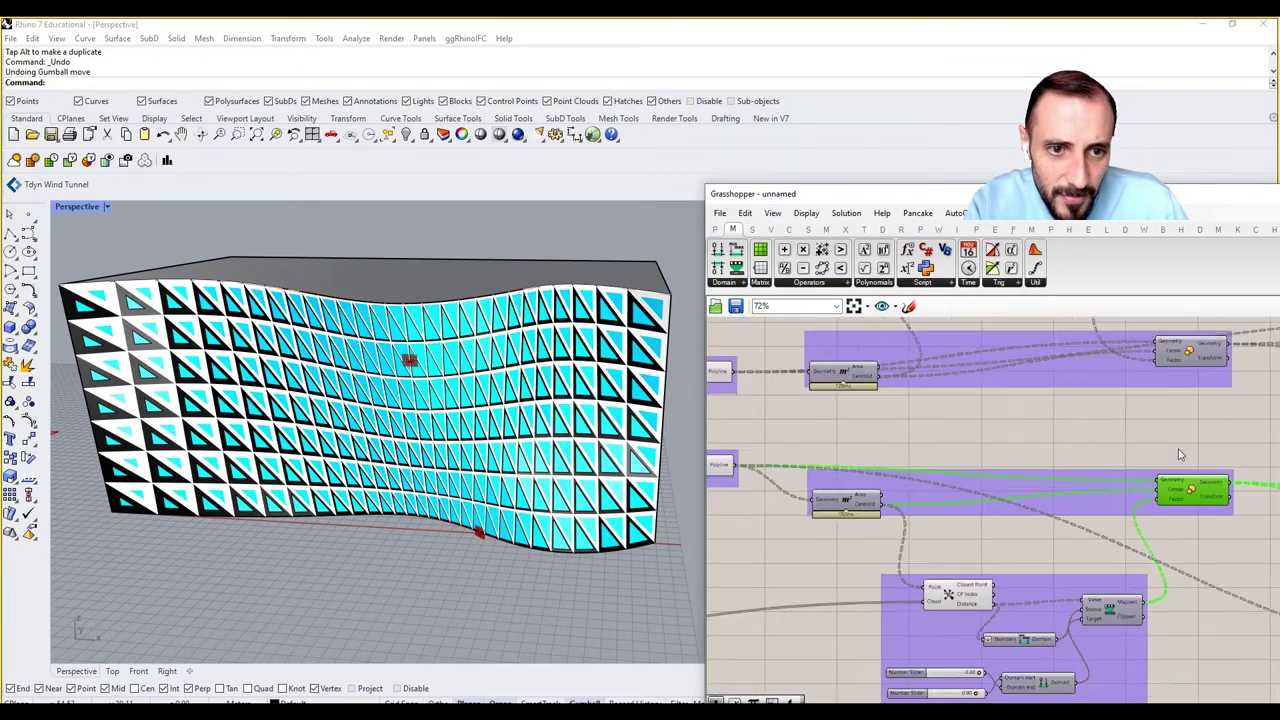
{"action": "scroll", "coordinate": [1178, 454], "scroll_direction": "down", "scroll_amount": 1}
{"action": "middle_click", "coordinate": [1155, 440]}
{"action": "left_click", "coordinate": [1167, 449]}
{"action": "left_click", "coordinate": [1143, 441]}
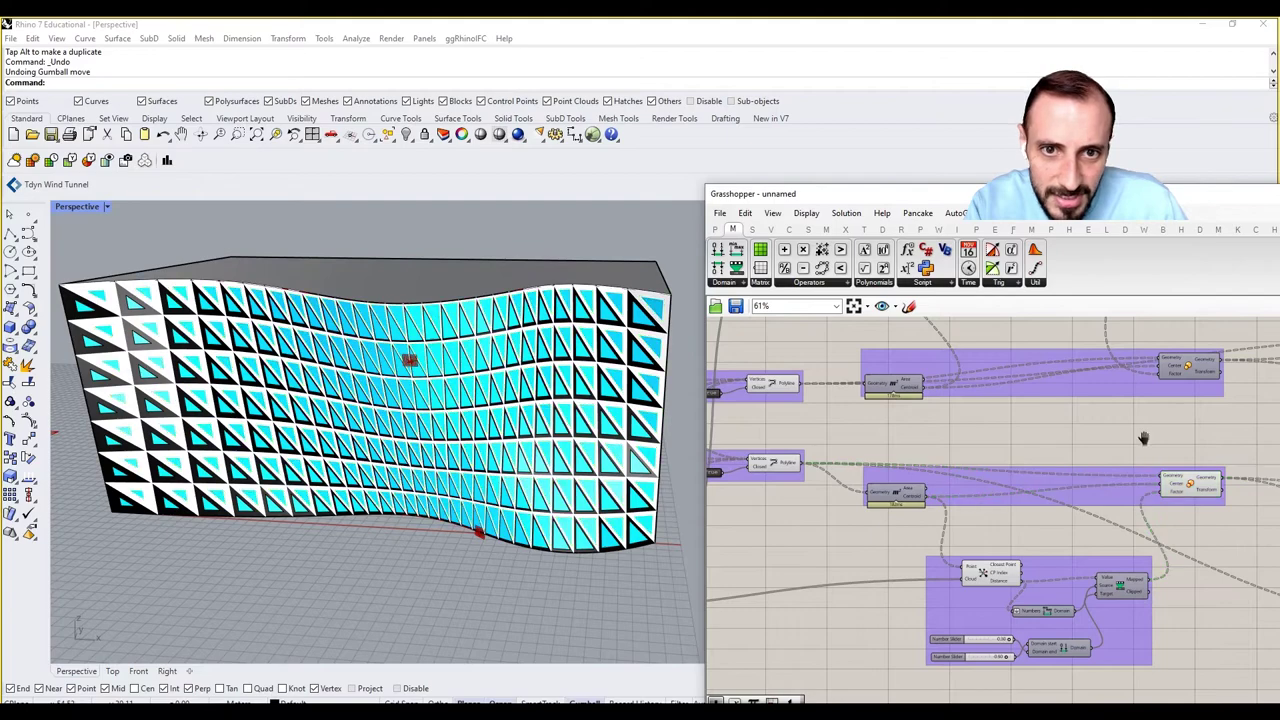
Turn off the preview of all the Panel and Opening groups at the end of the definition.
{"action": "scroll", "coordinate": [1143, 438], "scroll_direction": "down", "scroll_amount": 4}
{"action": "left_click_drag", "start_coordinate": [989, 368], "coordinate": [1200, 616]}
{"action": "right_click", "coordinate": [1208, 504]}
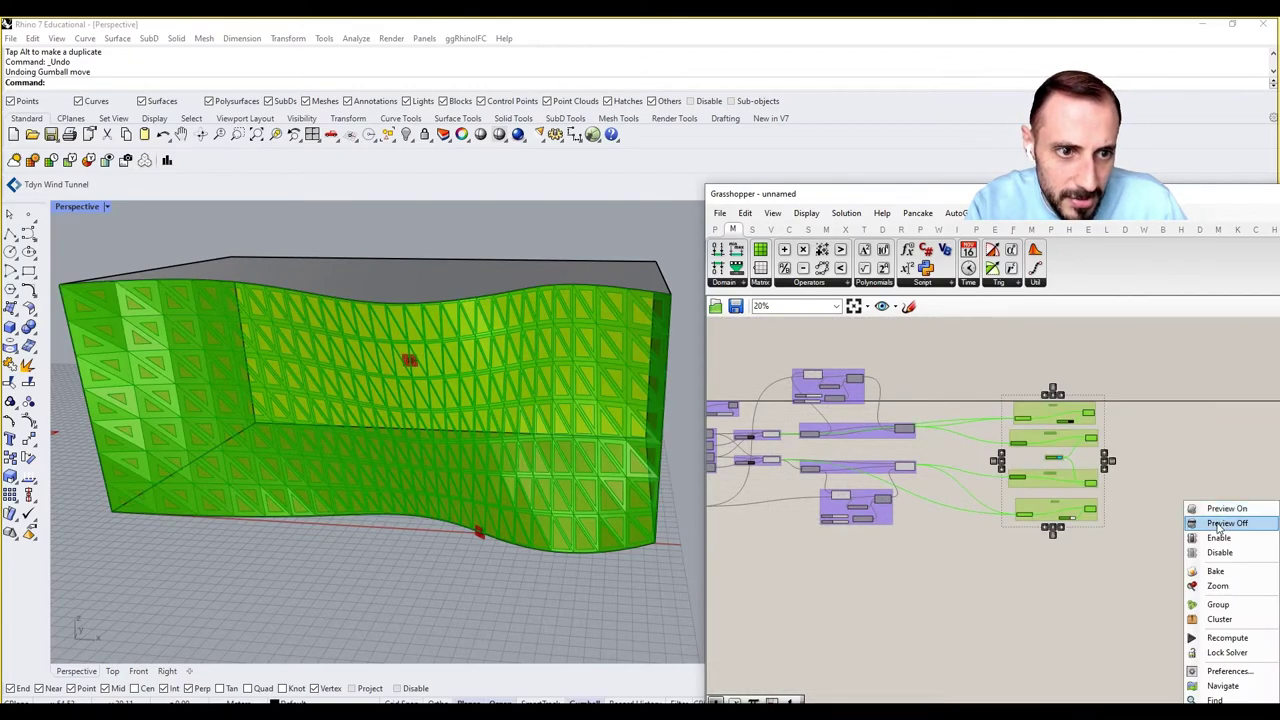
{"action": "left_click", "coordinate": [1220, 523]}
Turn on the preview of the upper Scale component to display its scaled triangles on the facade.
{"action": "scroll", "coordinate": [1174, 523], "scroll_direction": "up", "scroll_amount": 5}
{"action": "right_click", "coordinate": [890, 347]}
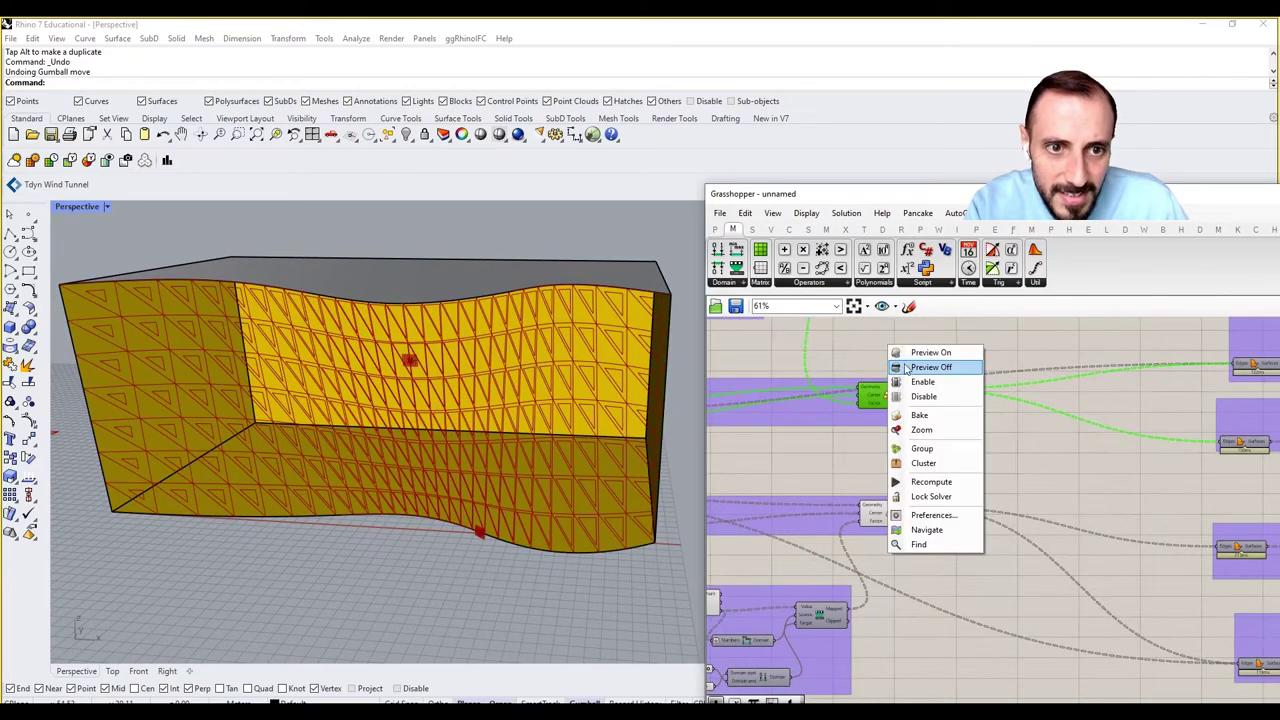
{"action": "left_click", "coordinate": [907, 356]}
{"action": "left_click", "coordinate": [907, 357]}
{"action": "right_click_drag", "start_coordinate": [577, 412], "coordinate": [611, 451], "text": "shift"}
{"action": "scroll", "coordinate": [675, 347], "scroll_direction": "up", "scroll_amount": 4}
{"action": "right_click_drag", "start_coordinate": [647, 341], "coordinate": [502, 400], "text": "shift"}
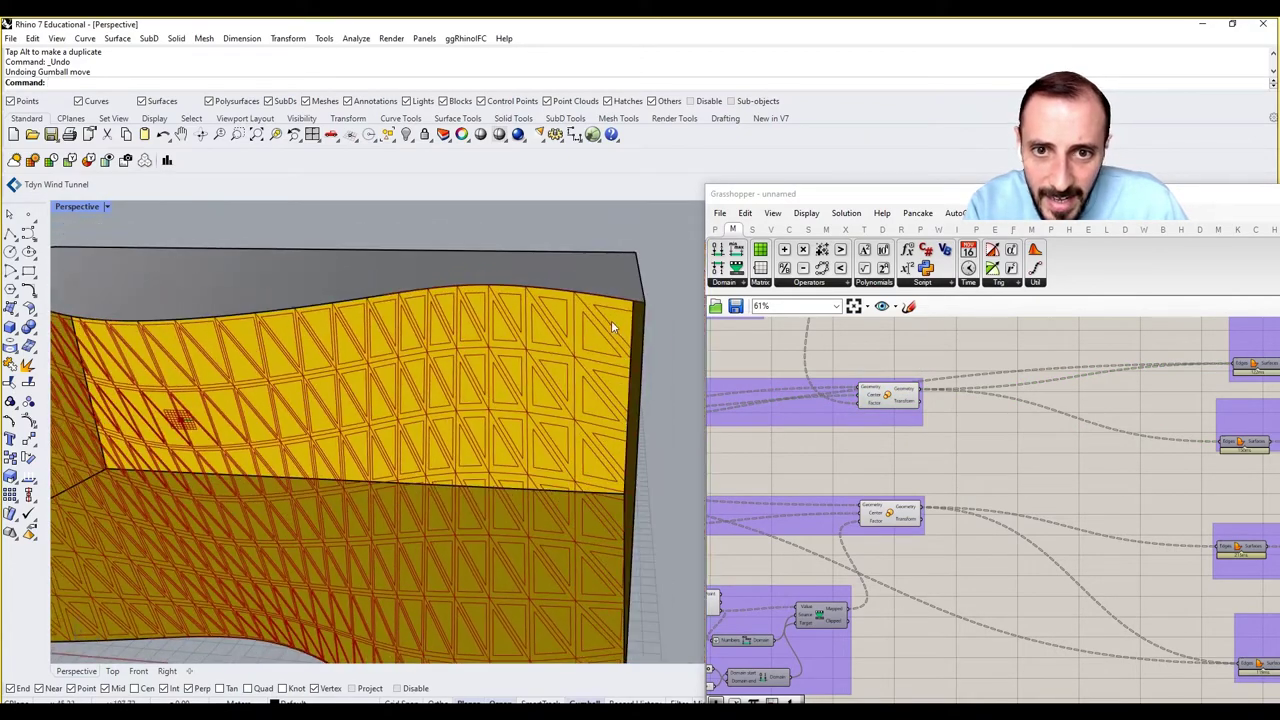
{"action": "scroll", "coordinate": [621, 303], "scroll_direction": "up", "scroll_amount": 3}
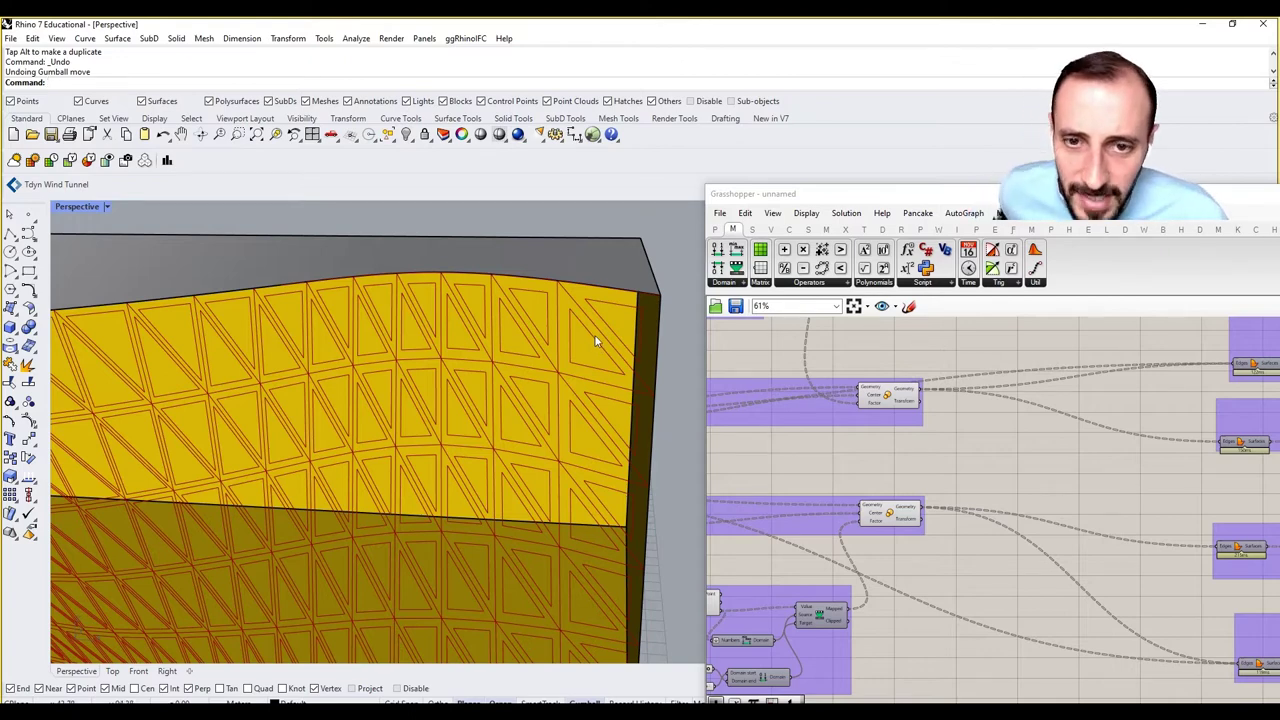
Move the lower distance-remapping group to the left, away from the lower Scale component.
{"action": "right_click_drag", "start_coordinate": [908, 480], "coordinate": [1089, 481]}
{"action": "left_click", "coordinate": [958, 494]}
{"action": "left_click", "coordinate": [980, 463]}
{"action": "right_click_drag", "start_coordinate": [1038, 516], "coordinate": [944, 512]}
{"action": "left_click", "coordinate": [944, 512]}
{"action": "right_click_drag", "start_coordinate": [1017, 484], "coordinate": [1022, 419]}
{"action": "scroll", "coordinate": [1022, 419], "scroll_direction": "down", "scroll_amount": 3}
{"action": "left_click_drag", "start_coordinate": [949, 521], "coordinate": [891, 537]}
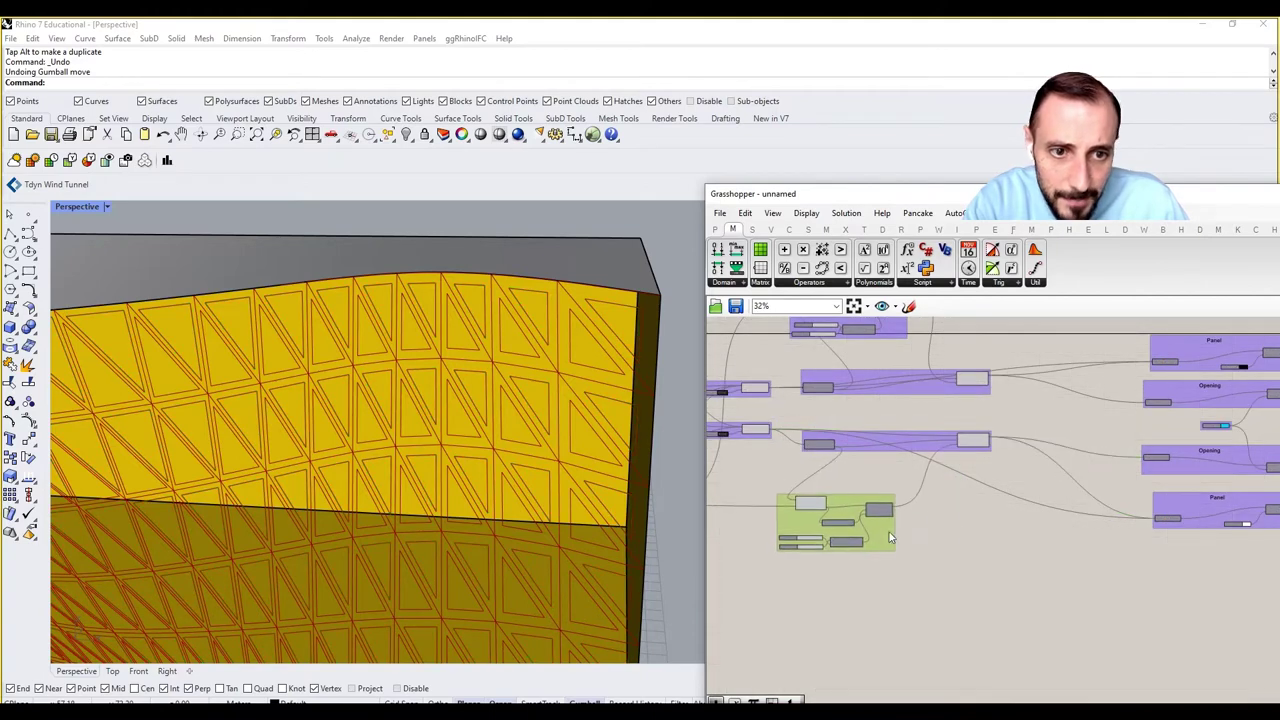
Add a Move component and wire the lower Scale component's Geometry output into its Geometry input.
{"action": "scroll", "coordinate": [891, 538], "scroll_direction": "up", "scroll_amount": 4}
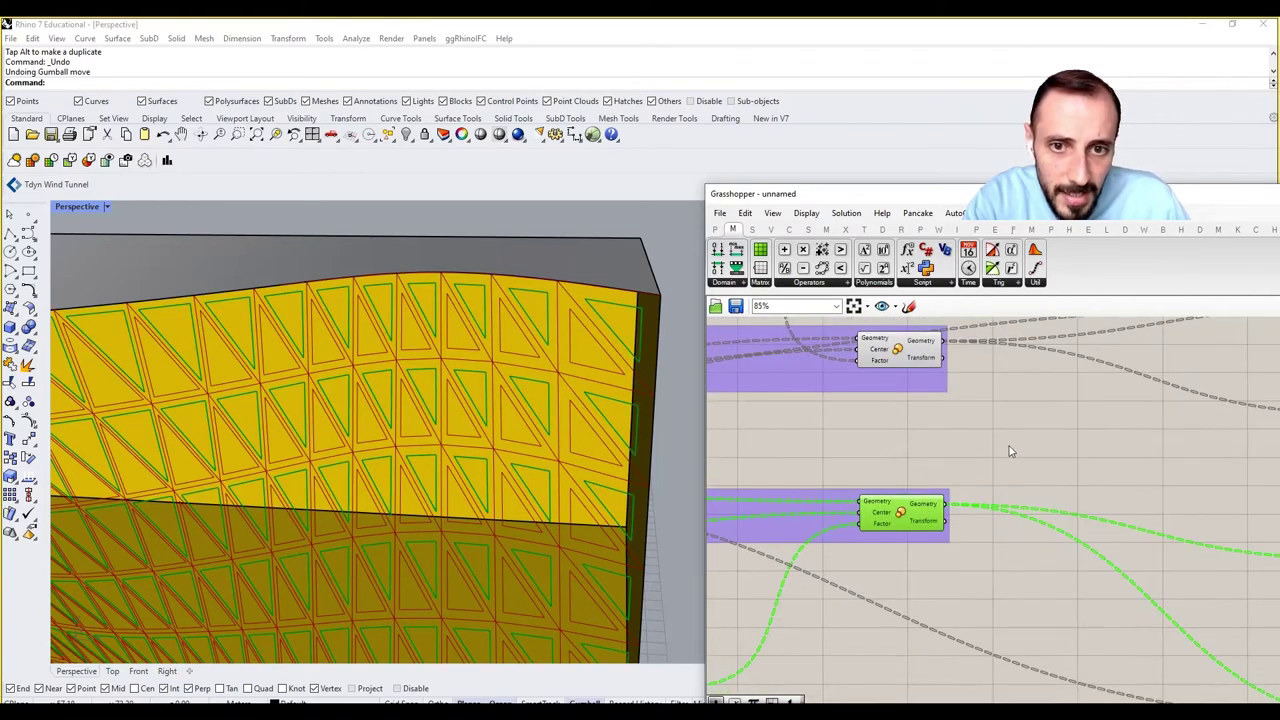
{"action": "double_click", "coordinate": [981, 451]}
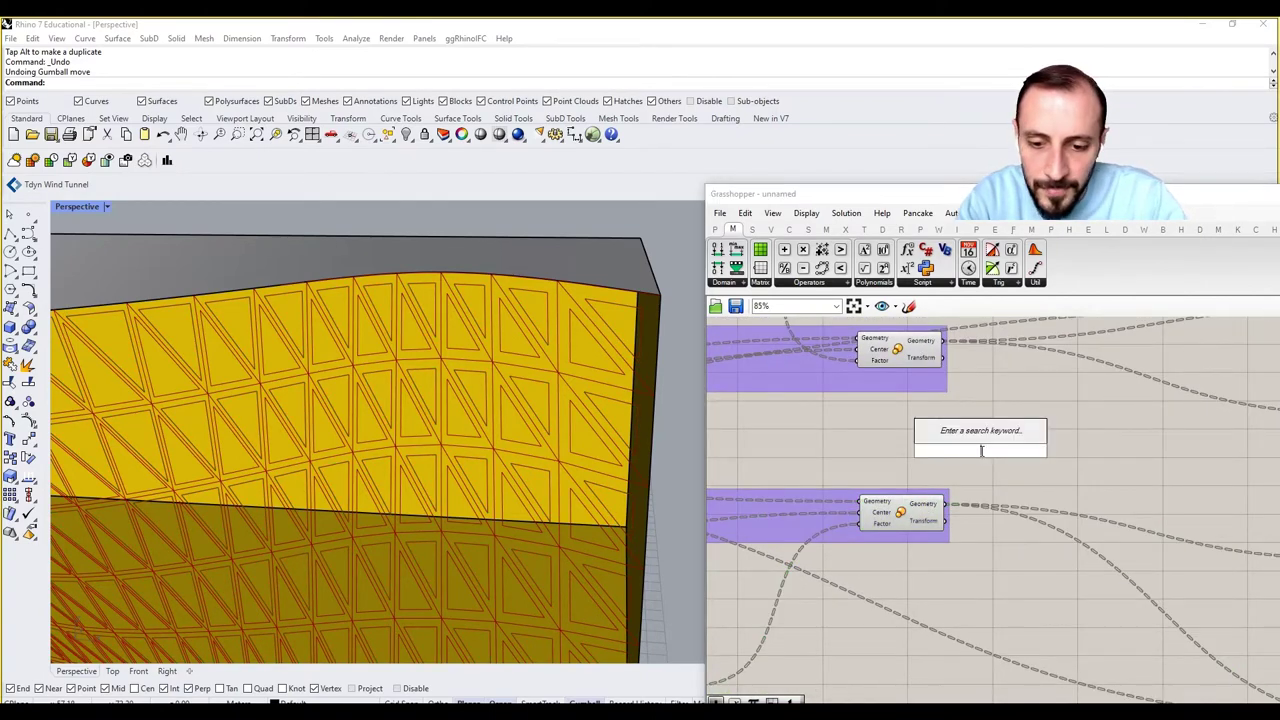
{"action": "type", "text": "move"}
{"action": "left_click", "coordinate": [974, 435]}
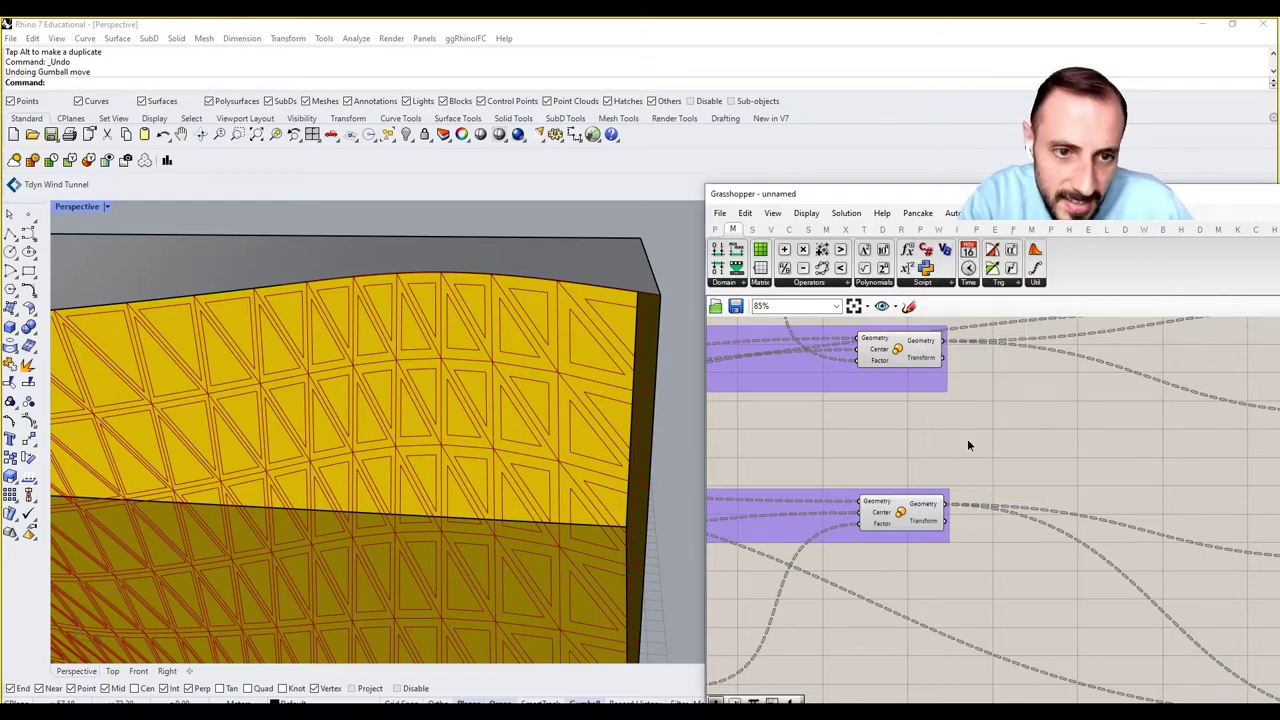
{"action": "left_click_drag", "start_coordinate": [953, 508], "coordinate": [1035, 469]}
{"action": "left_click", "coordinate": [1007, 437]}
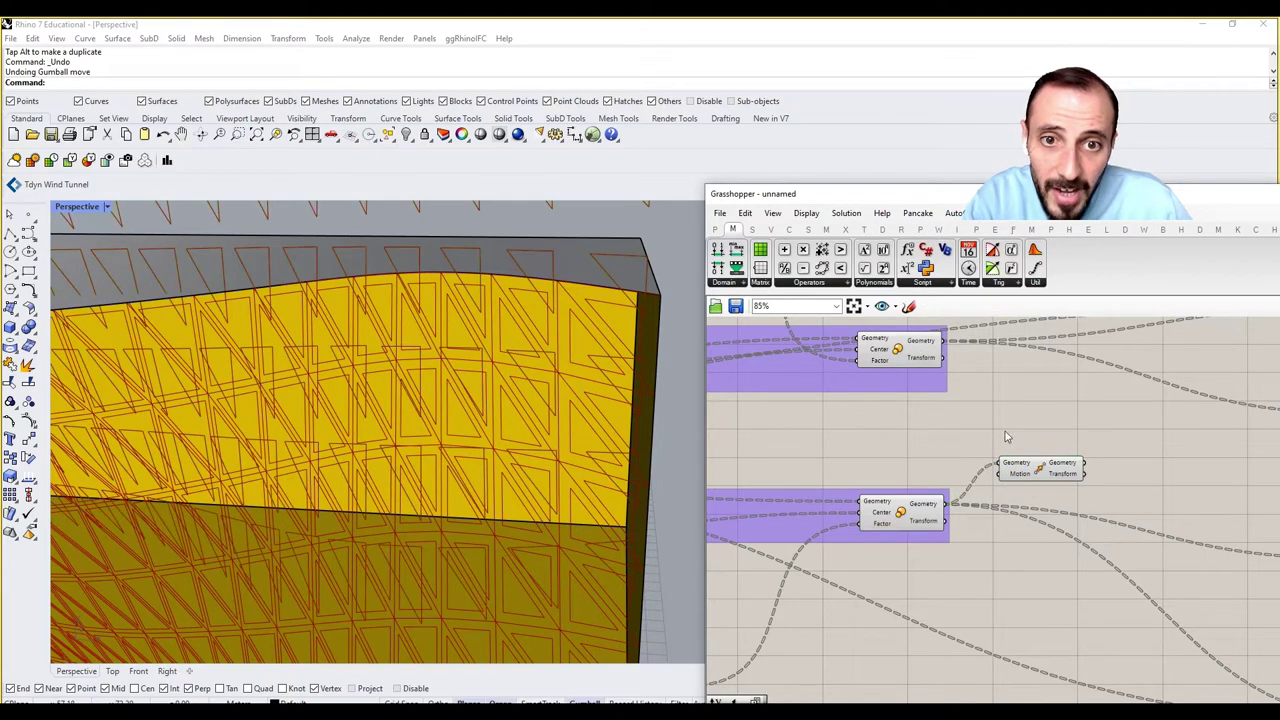
Delete the trial Move component connected to the lower Scale component.
{"action": "left_click", "coordinate": [1020, 472]}
{"action": "key", "text": "Delete"}
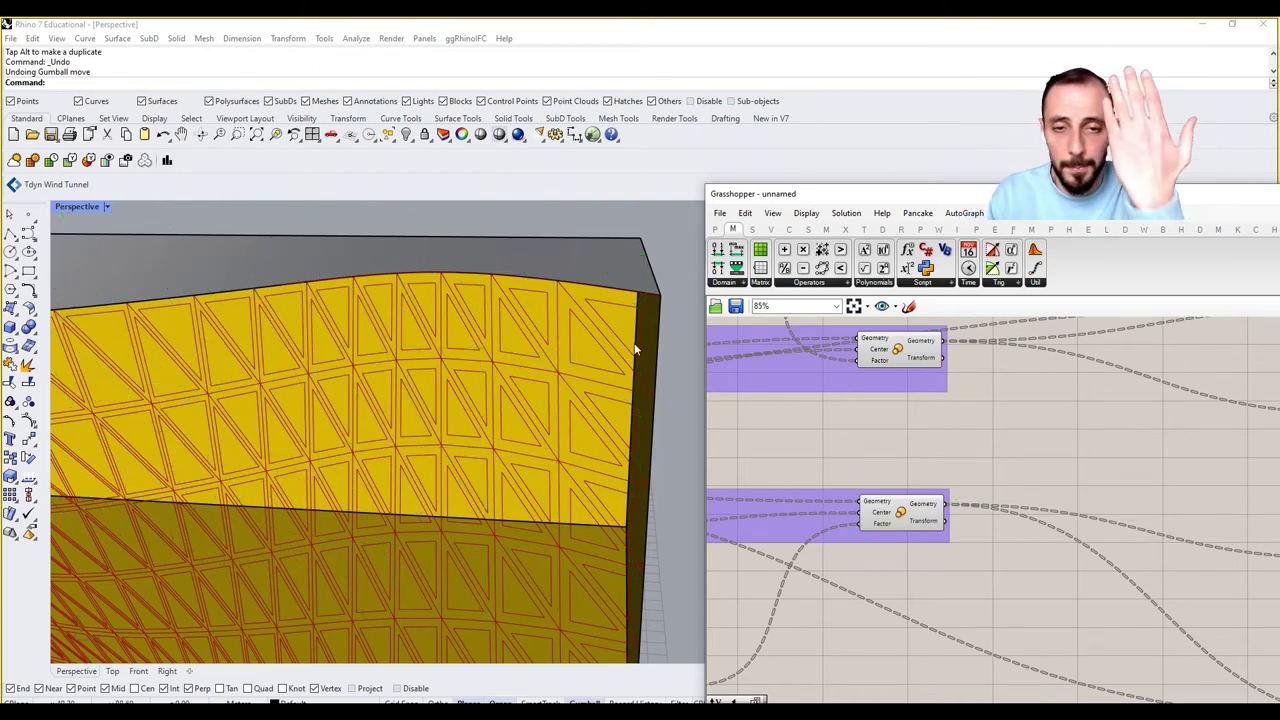
{"action": "key", "text": "ctrl+z"}
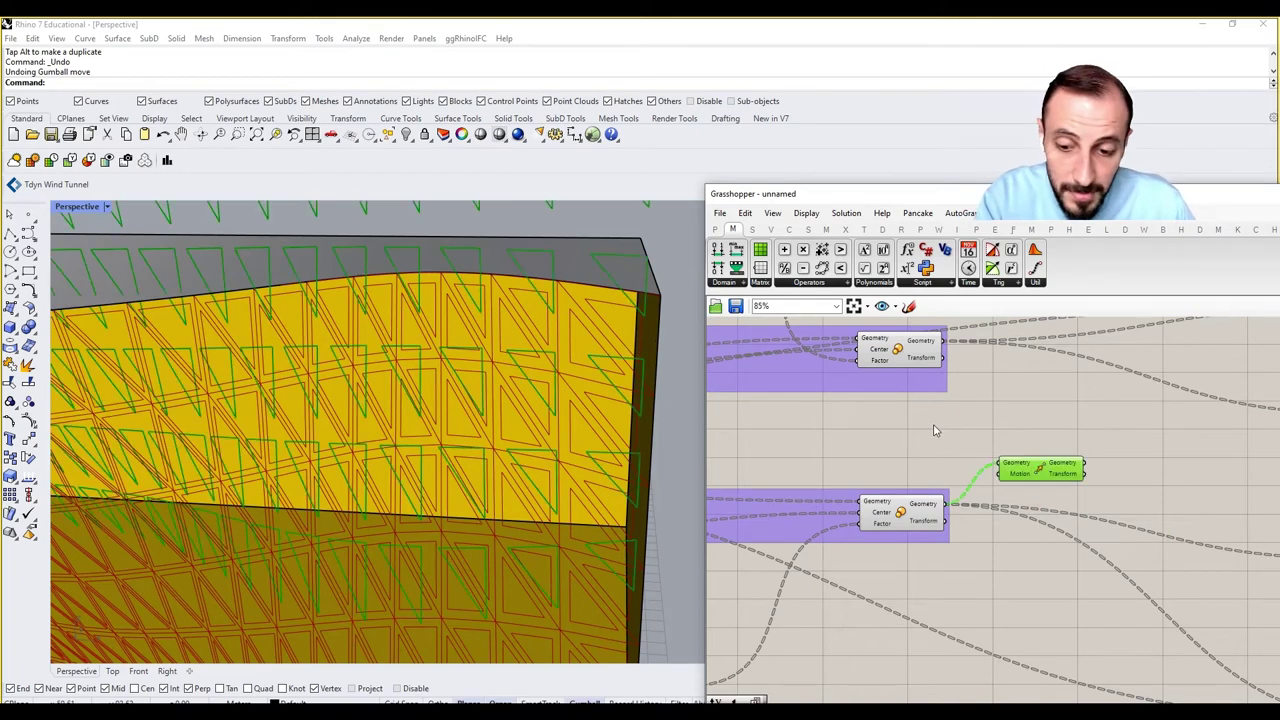
{"action": "left_click", "coordinate": [1046, 438]}
{"action": "left_click", "coordinate": [1046, 474]}
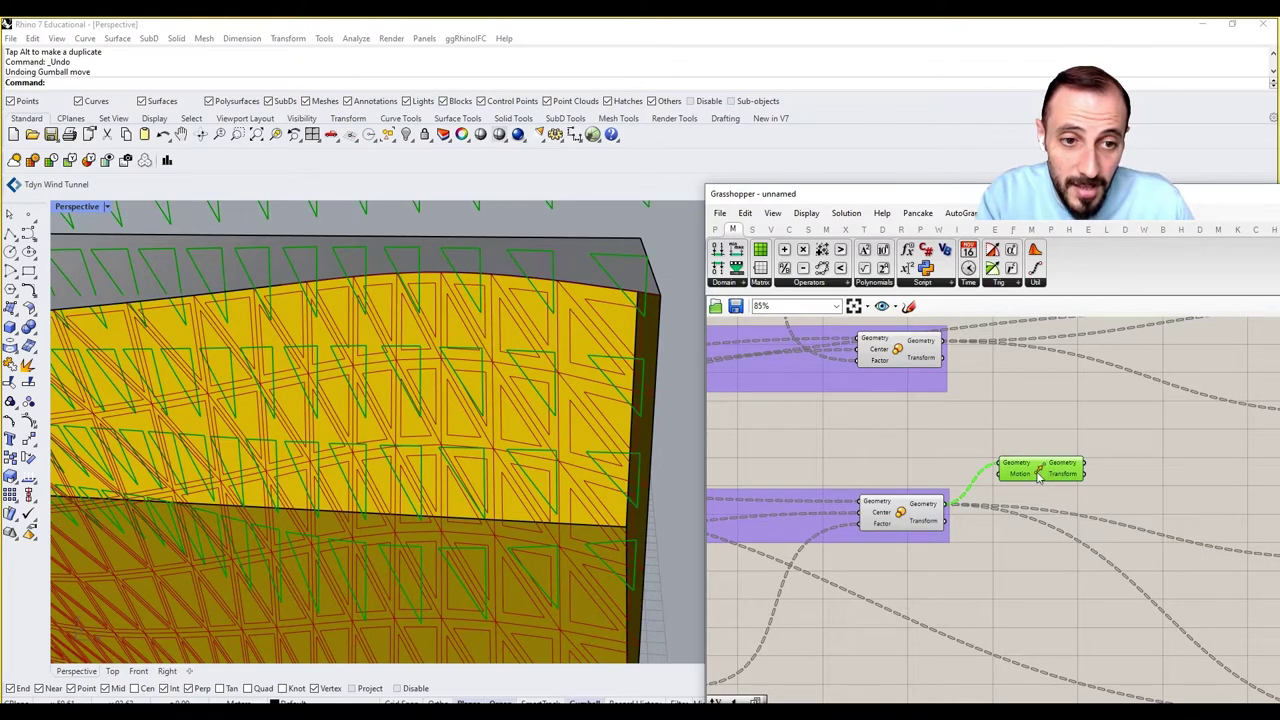
{"action": "key", "text": "Delete"}
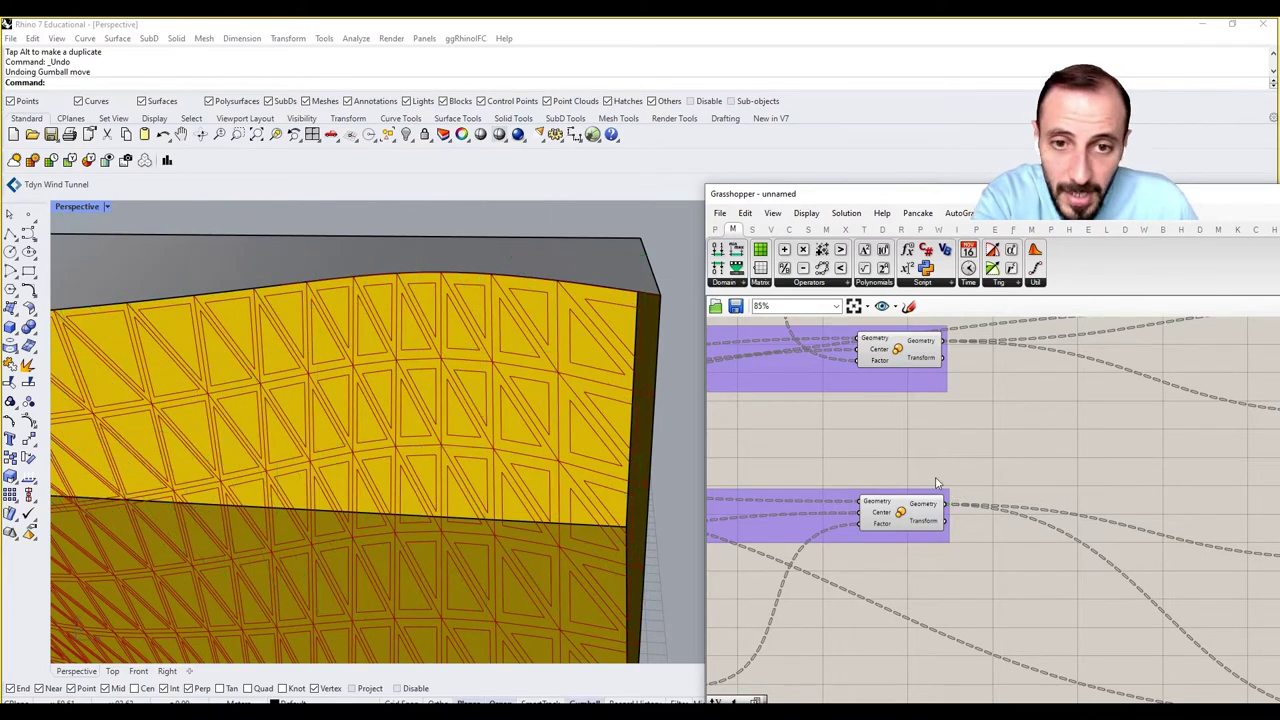
Examine the lower Scale component's triangles on the facade and its connections to the Opening and Panel groups.
{"action": "left_click", "coordinate": [909, 512]}
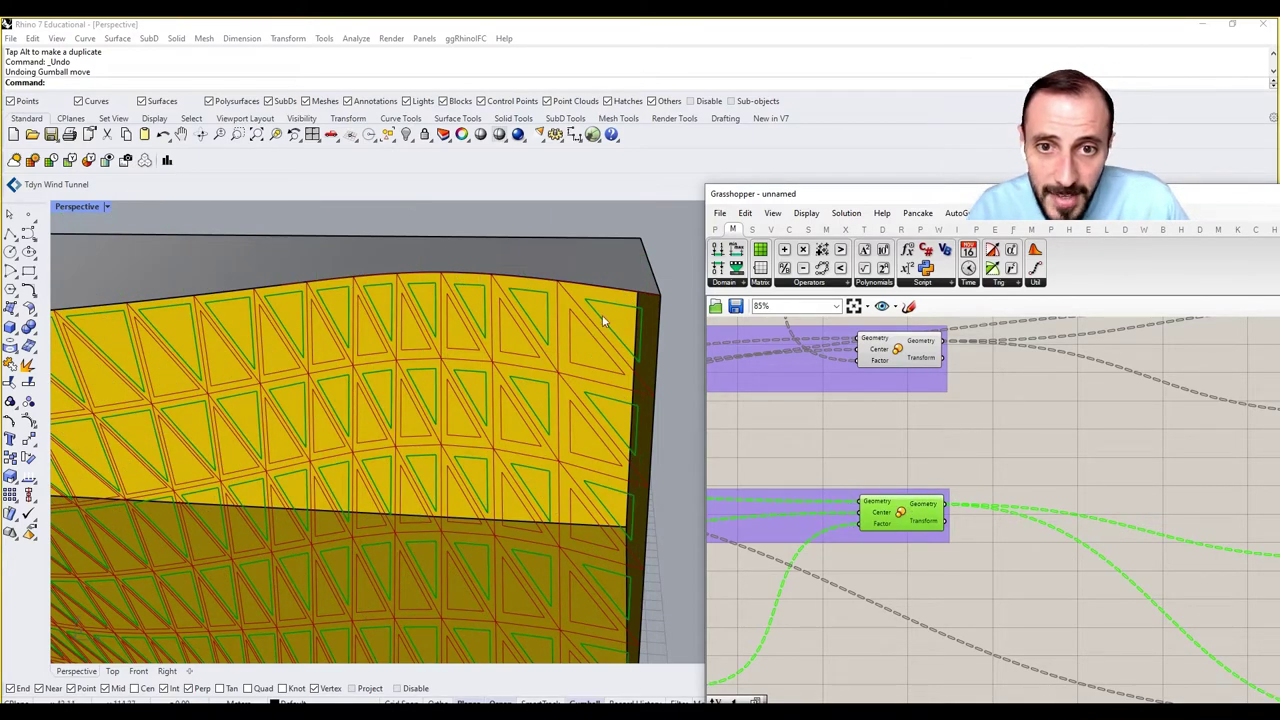
{"action": "right_click_drag", "start_coordinate": [968, 543], "coordinate": [813, 520]}
{"action": "scroll", "coordinate": [818, 525], "scroll_direction": "down", "scroll_amount": 2}
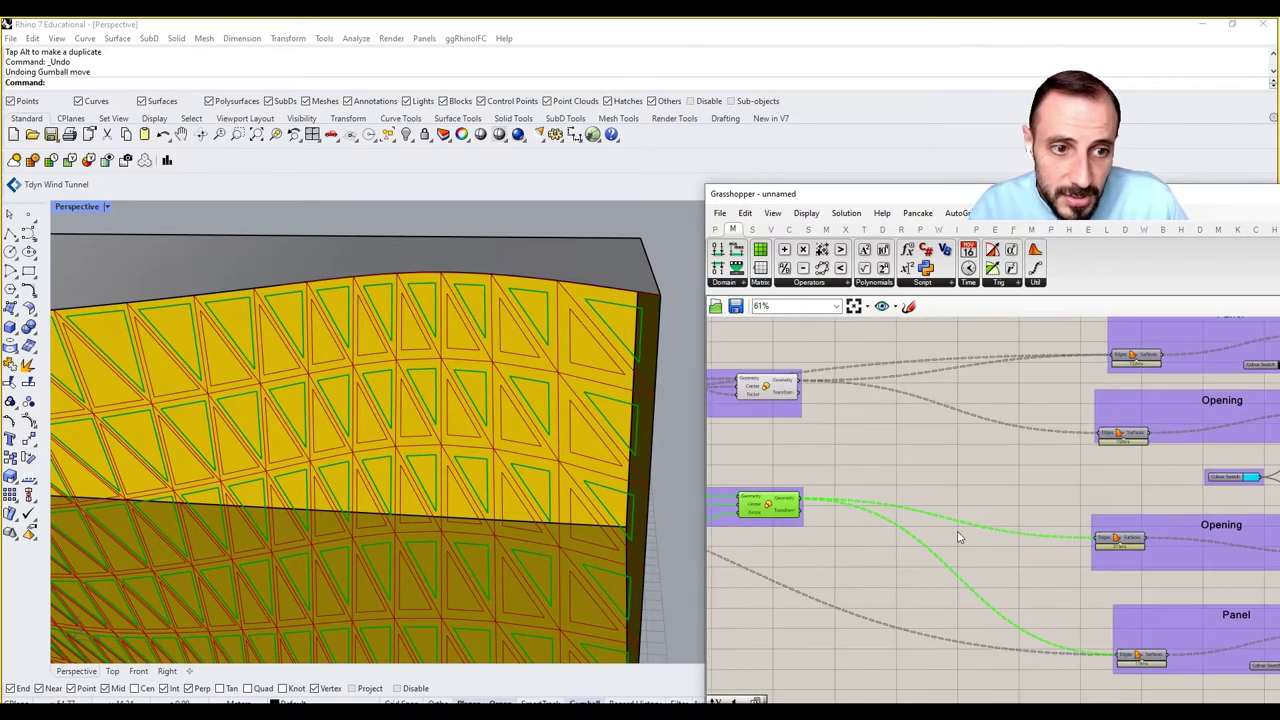
{"action": "scroll", "coordinate": [965, 530], "scroll_direction": "up", "scroll_amount": 2}
{"action": "right_click_drag", "start_coordinate": [930, 513], "coordinate": [1031, 519]}
{"action": "right_click_drag", "start_coordinate": [901, 516], "coordinate": [917, 508]}
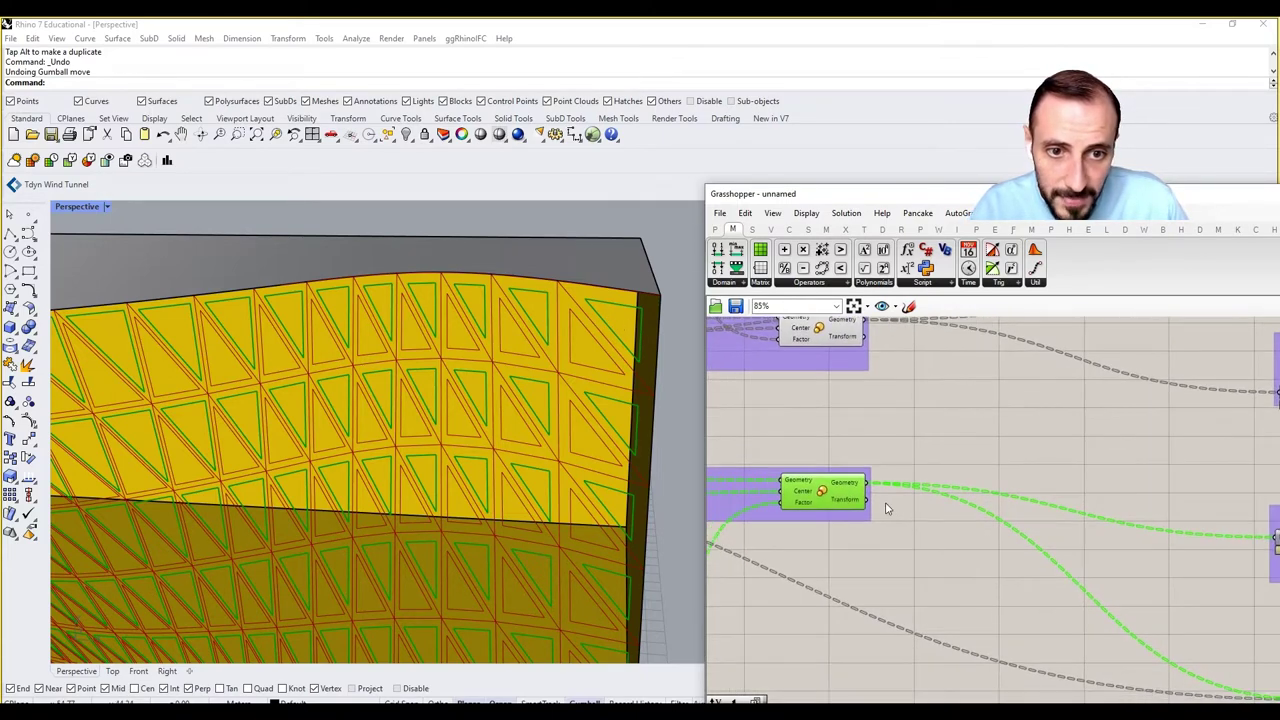
{"action": "double_click", "coordinate": [935, 459]}
{"action": "left_click", "coordinate": [1018, 480]}
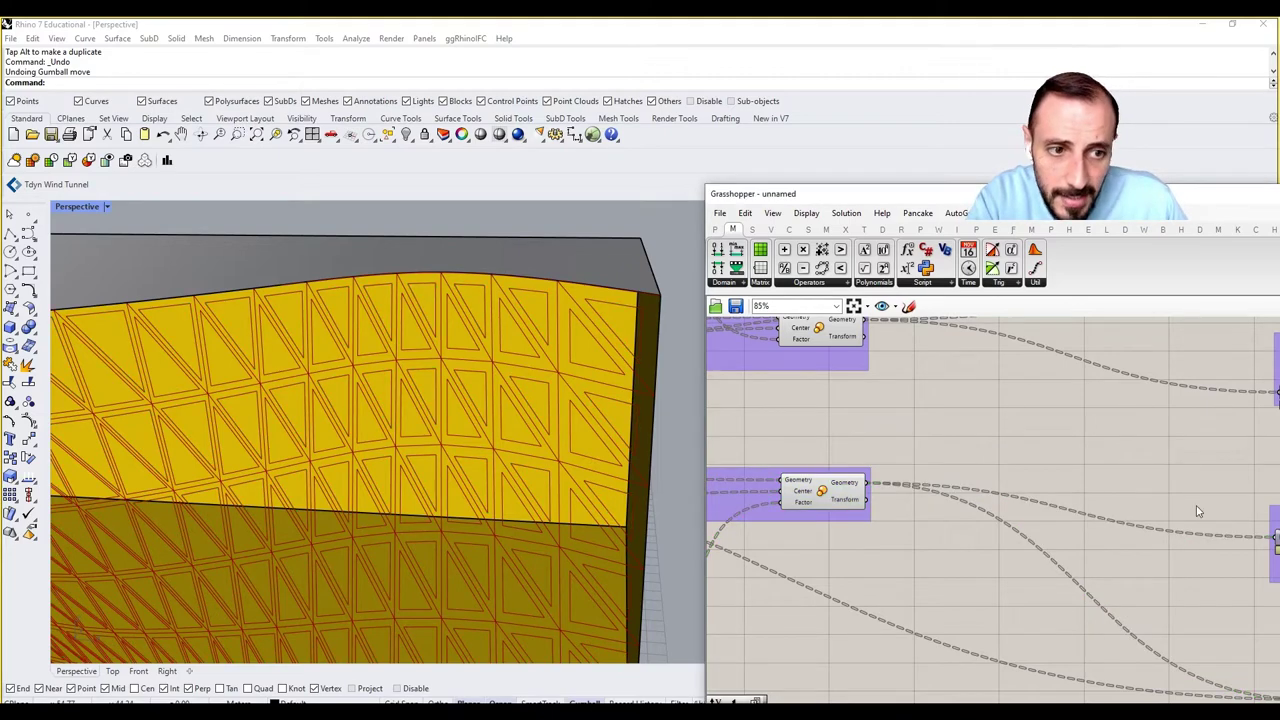
Add a Boundary Surfaces component and wire the lower Scale component's Geometry output into its Edges input.
{"action": "right_click_drag", "start_coordinate": [1190, 506], "coordinate": [1147, 496]}
{"action": "double_click", "coordinate": [968, 451]}
{"action": "type", "text": "bound"}
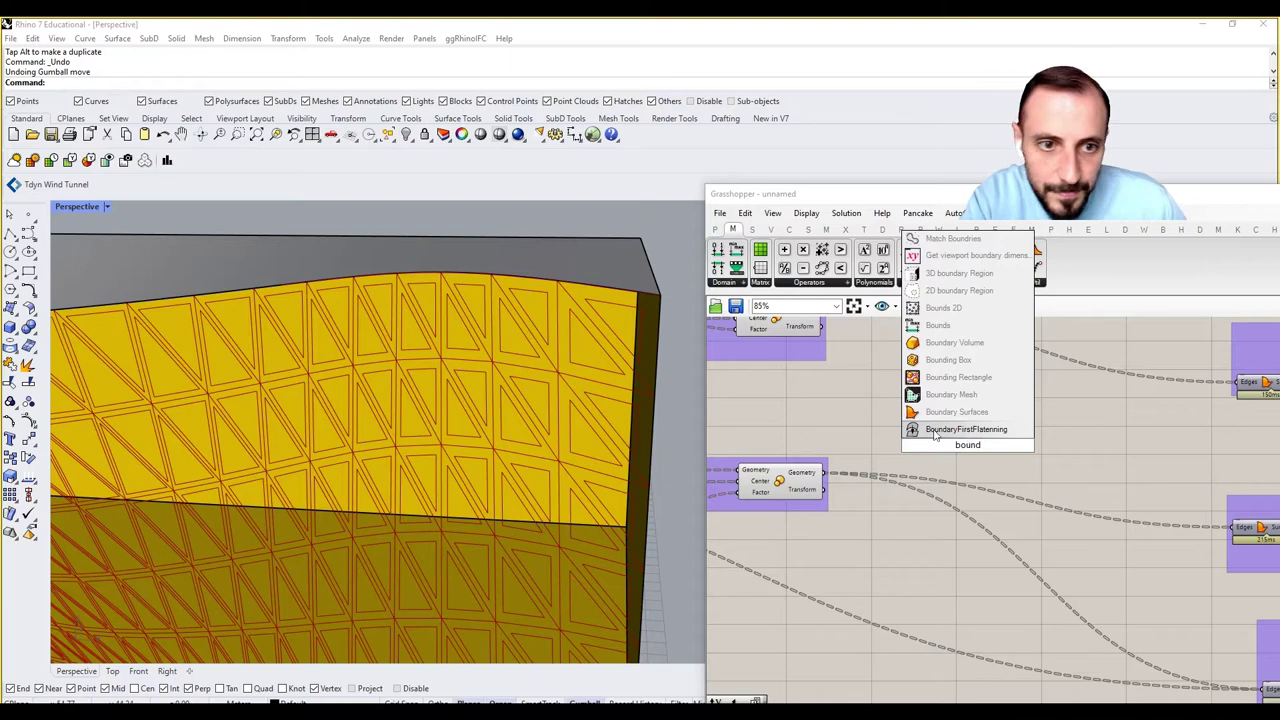
{"action": "left_click", "coordinate": [945, 411]}
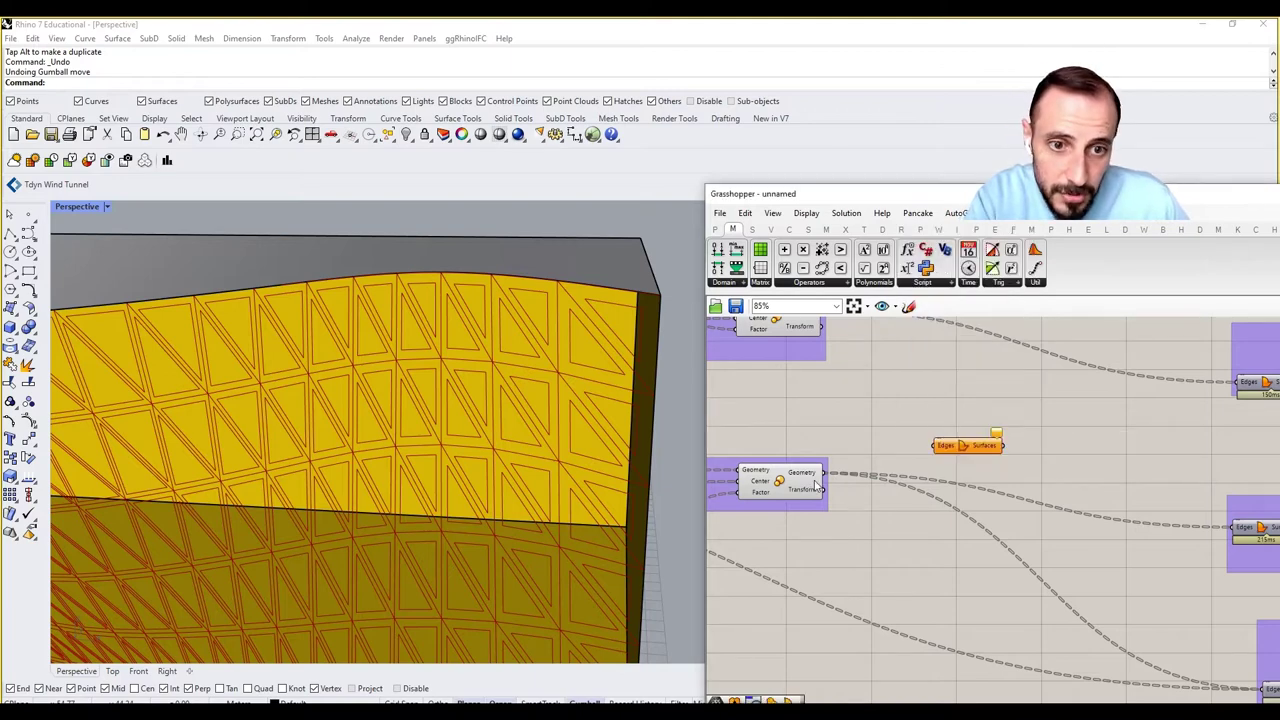
{"action": "left_click_drag", "start_coordinate": [822, 487], "coordinate": [899, 456]}
Add an Evaluate Surface component and feed the Boundary Surfaces output into its Surface input.
{"action": "double_click", "coordinate": [884, 523]}
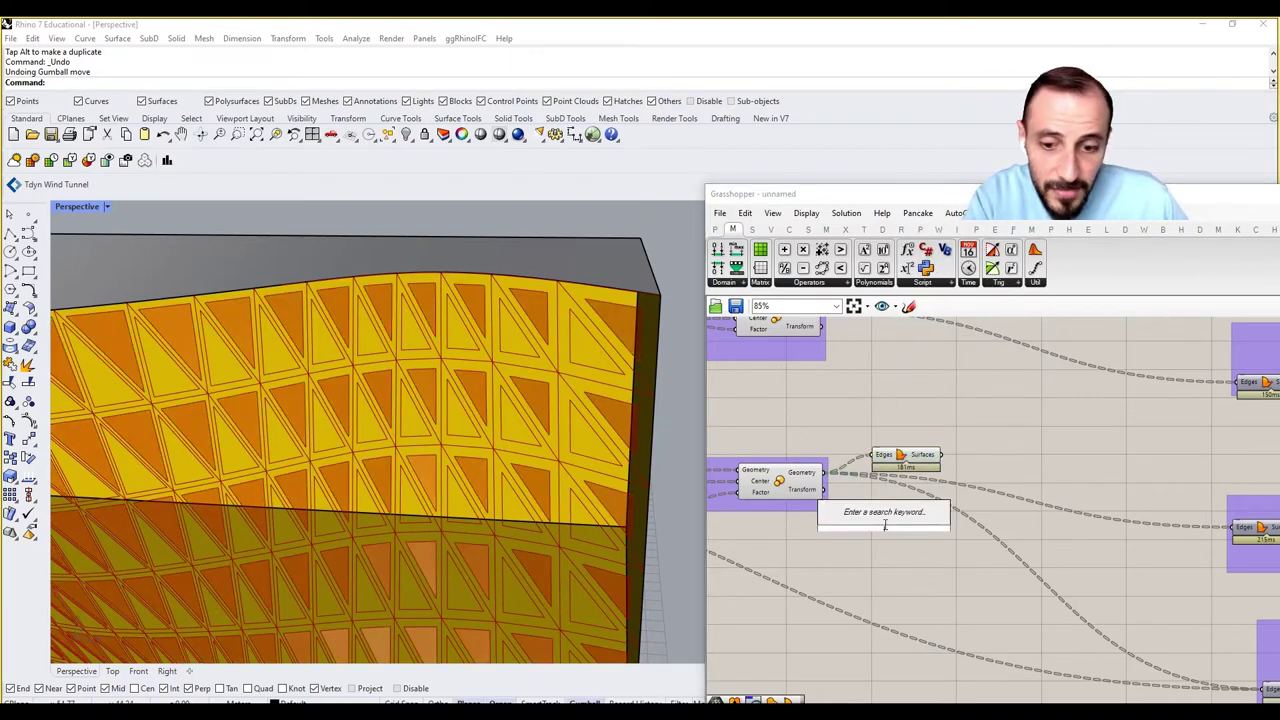
{"action": "type", "text": "evaluate"}
{"action": "left_click", "coordinate": [888, 508]}
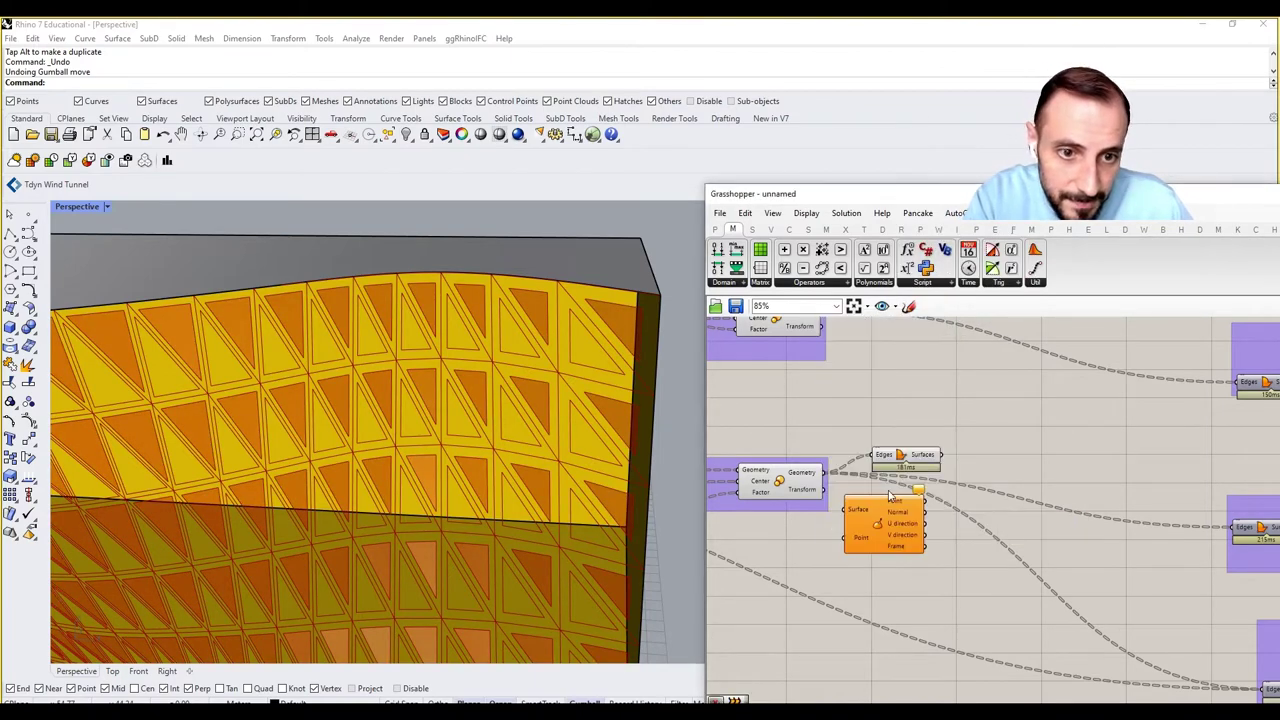
{"action": "left_click_drag", "start_coordinate": [940, 455], "coordinate": [1030, 550]}
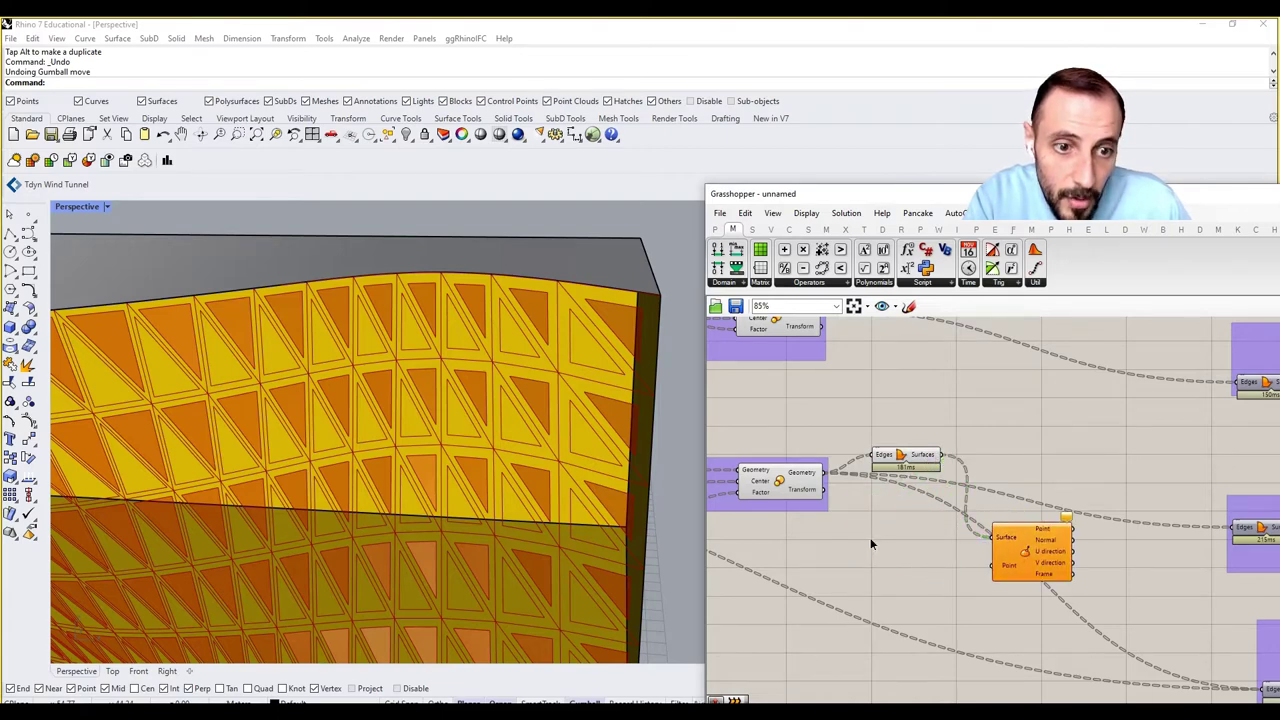
Add an Area component and wire the Boundary Surfaces output into its Geometry input.
{"action": "double_click", "coordinate": [871, 537]}
{"action": "type", "text": "are"}
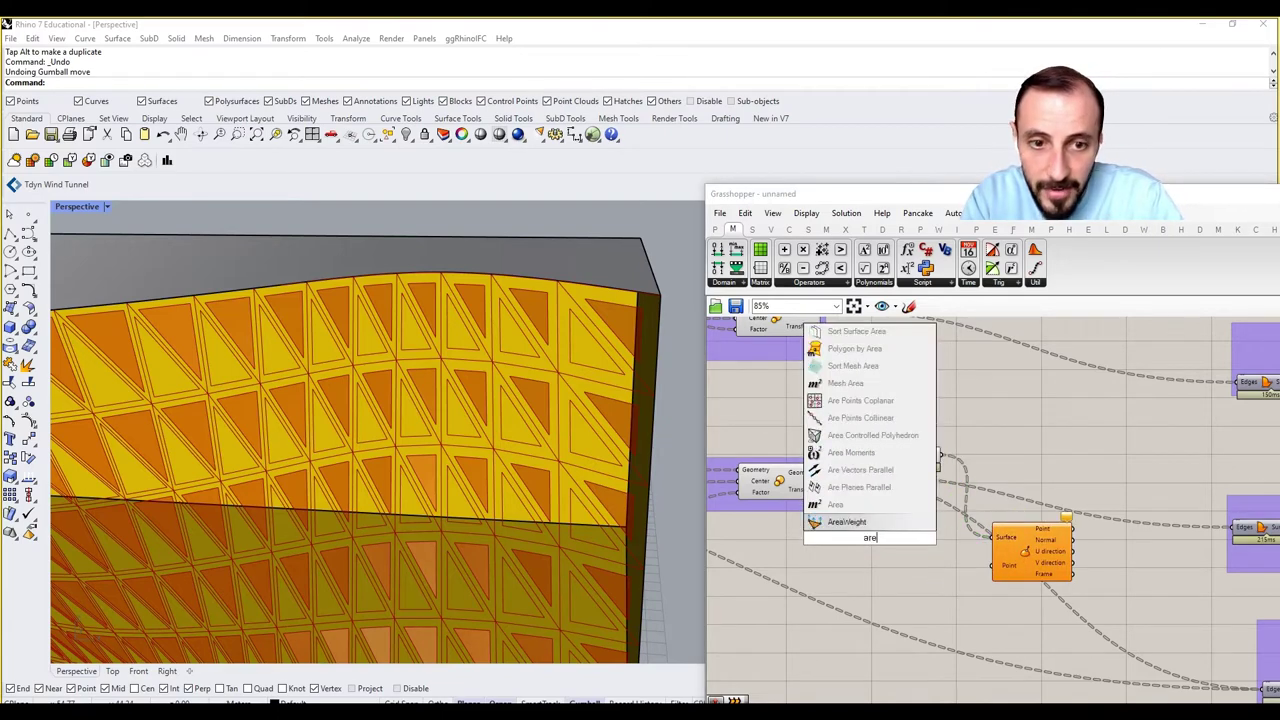
{"action": "left_click", "coordinate": [840, 504]}
{"action": "left_click_drag", "start_coordinate": [948, 456], "coordinate": [866, 572]}
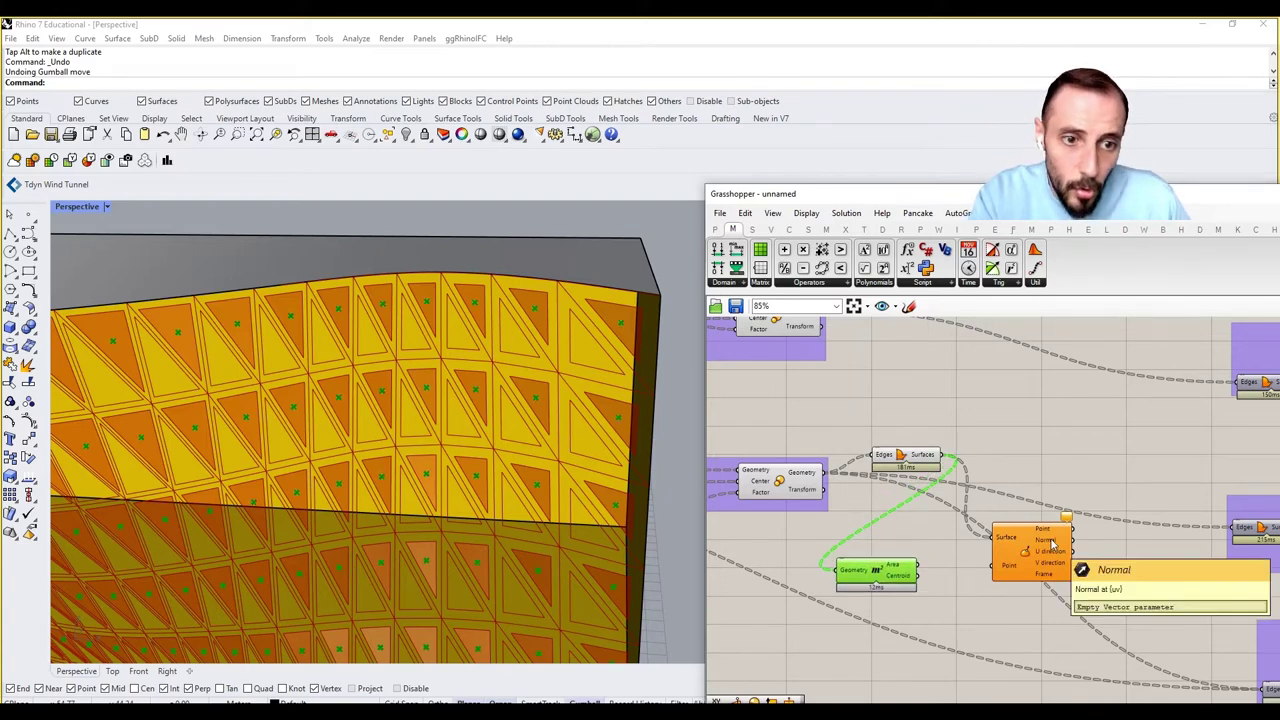
Add Surface Closest Point, feed it the Area centroids and boundary surfaces, and wire its UV Point into Evaluate Surface's Point input.
{"action": "mouse_move", "coordinate": [1007, 570]}
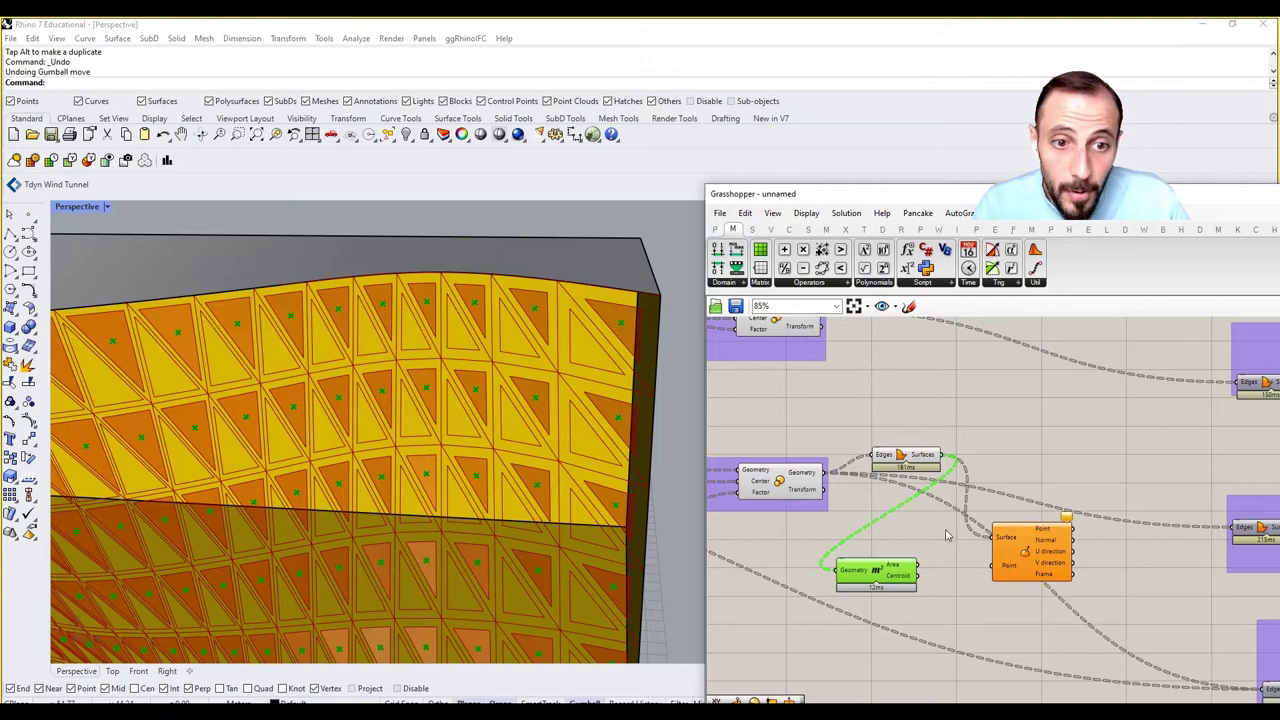
{"action": "left_click", "coordinate": [751, 229]}
{"action": "left_click", "coordinate": [808, 229]}
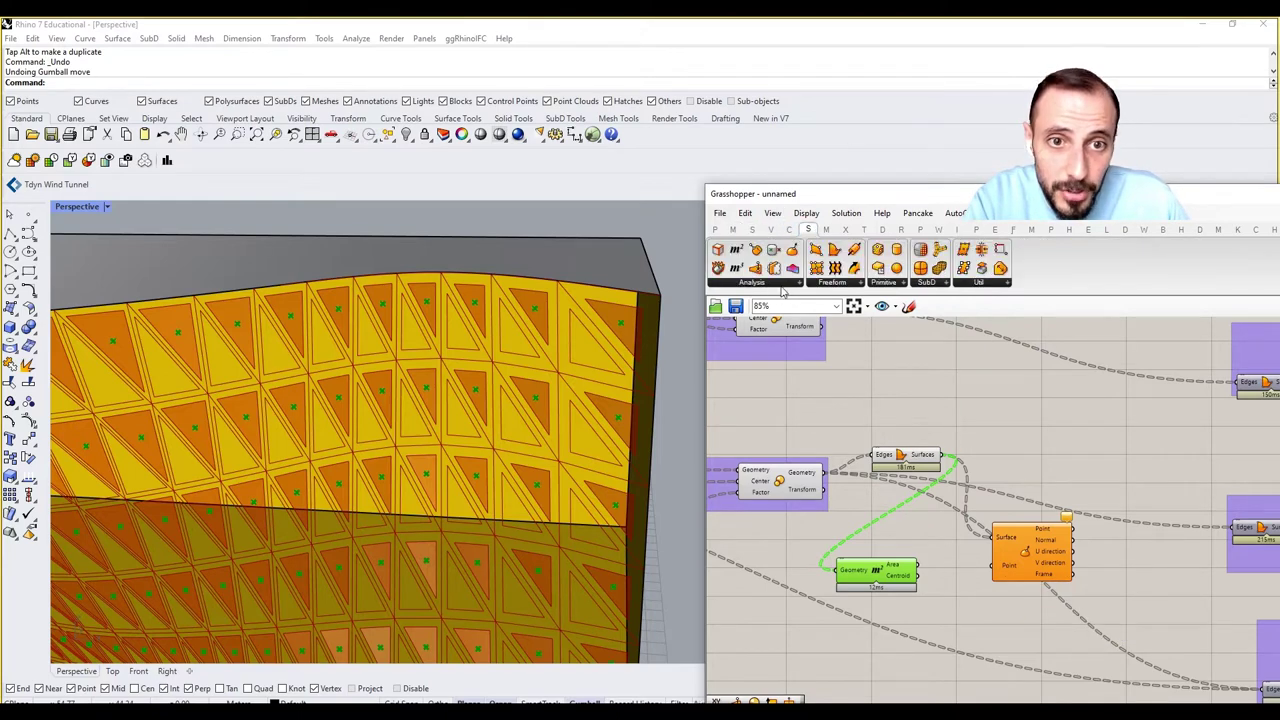
{"action": "left_click", "coordinate": [783, 284]}
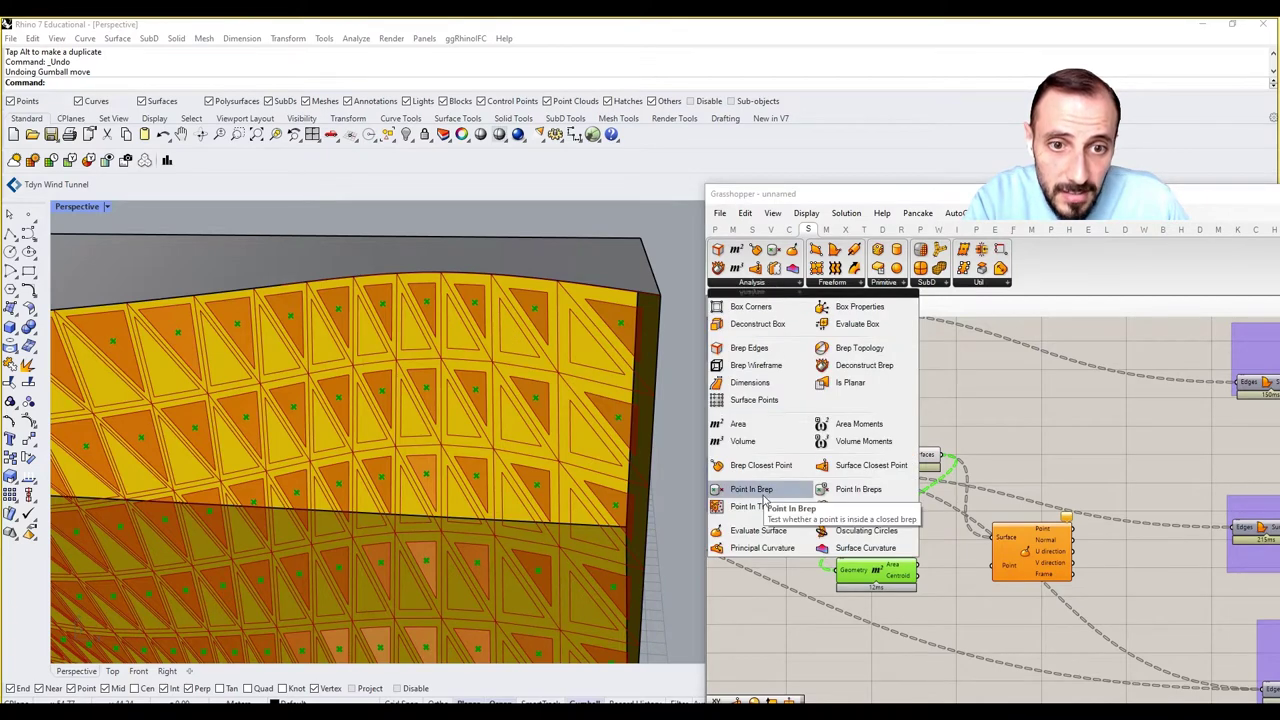
{"action": "left_click_drag", "start_coordinate": [858, 489], "coordinate": [931, 599]}
{"action": "left_click_drag", "start_coordinate": [875, 568], "coordinate": [839, 579]}
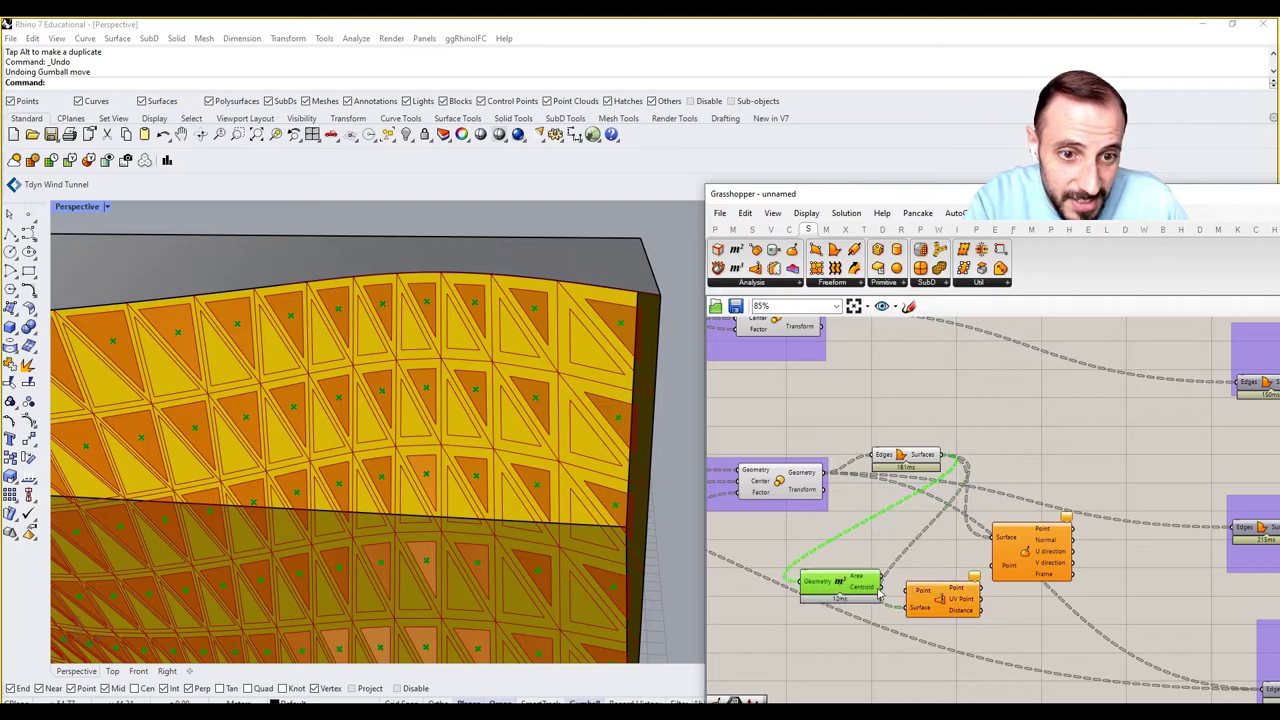
{"action": "left_click_drag", "start_coordinate": [933, 600], "coordinate": [1014, 569]}
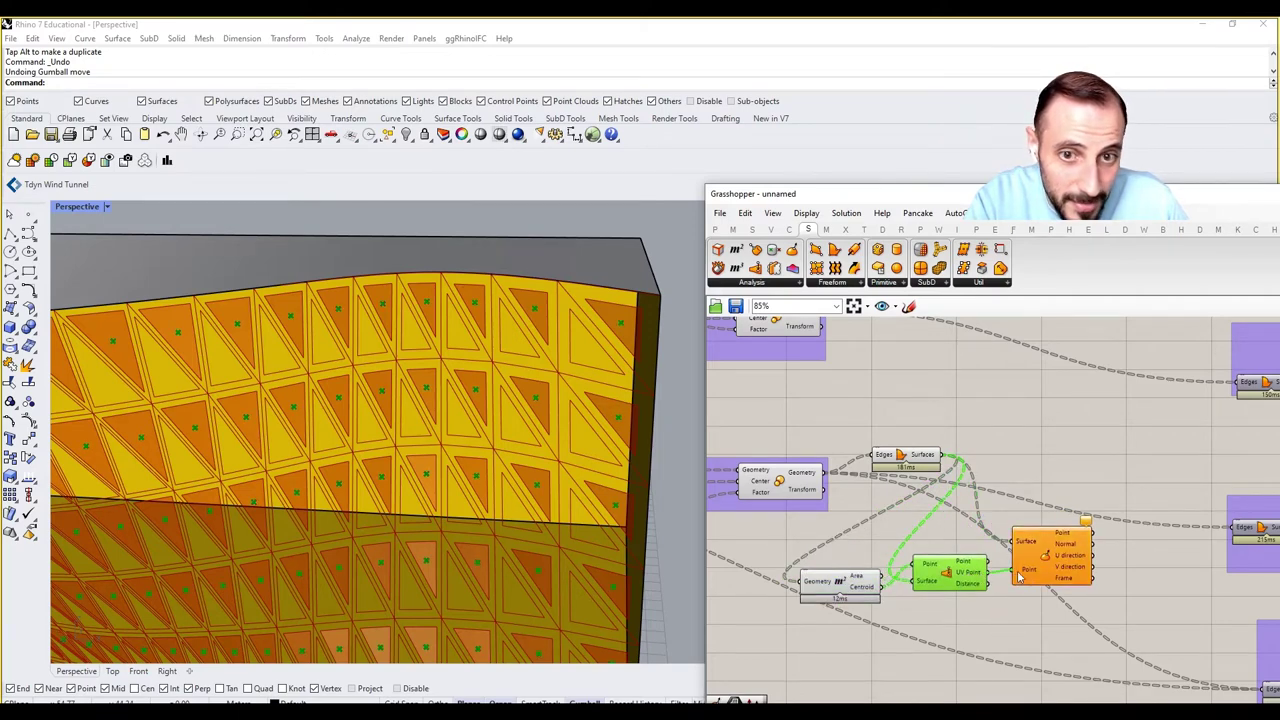
{"action": "left_click", "coordinate": [1046, 557]}
{"action": "left_click", "coordinate": [1064, 454]}
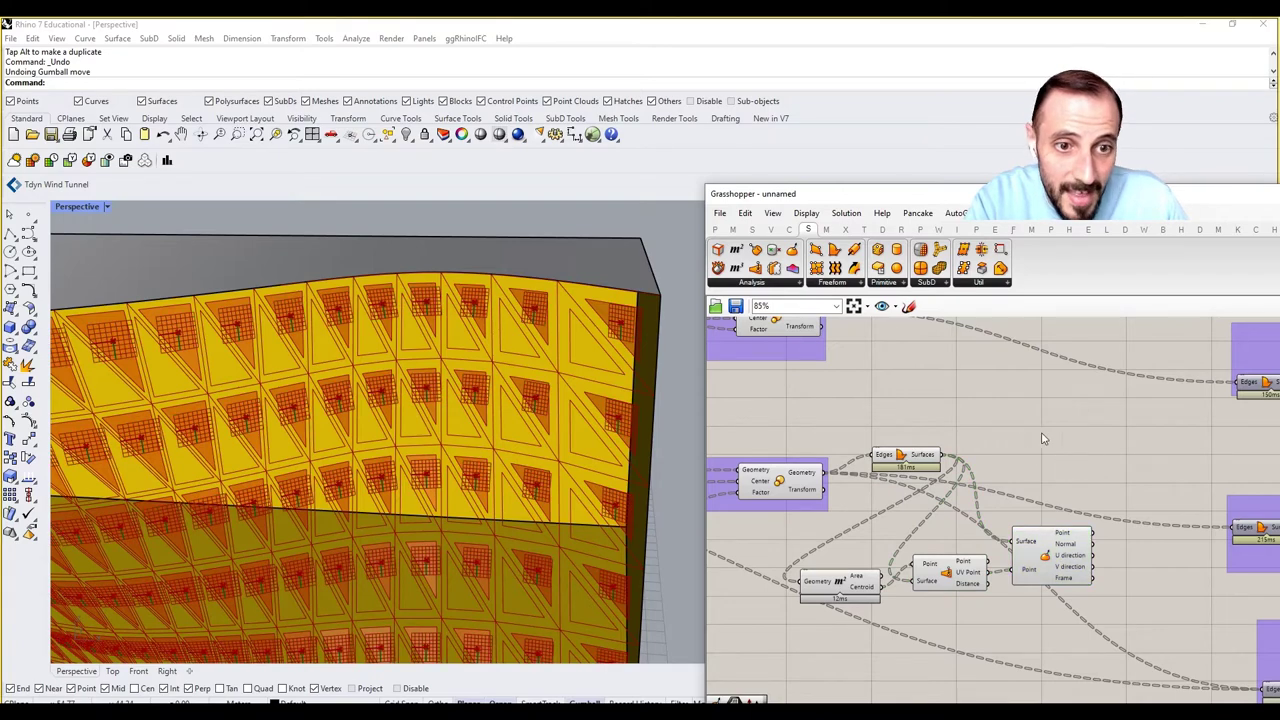
Add a Vector Display with the Area centroids as Anchor and Evaluate Surface's Normal as Vector, and inspect the normals on the facade.
{"action": "double_click", "coordinate": [1146, 447]}
{"action": "type", "text": "disp"}
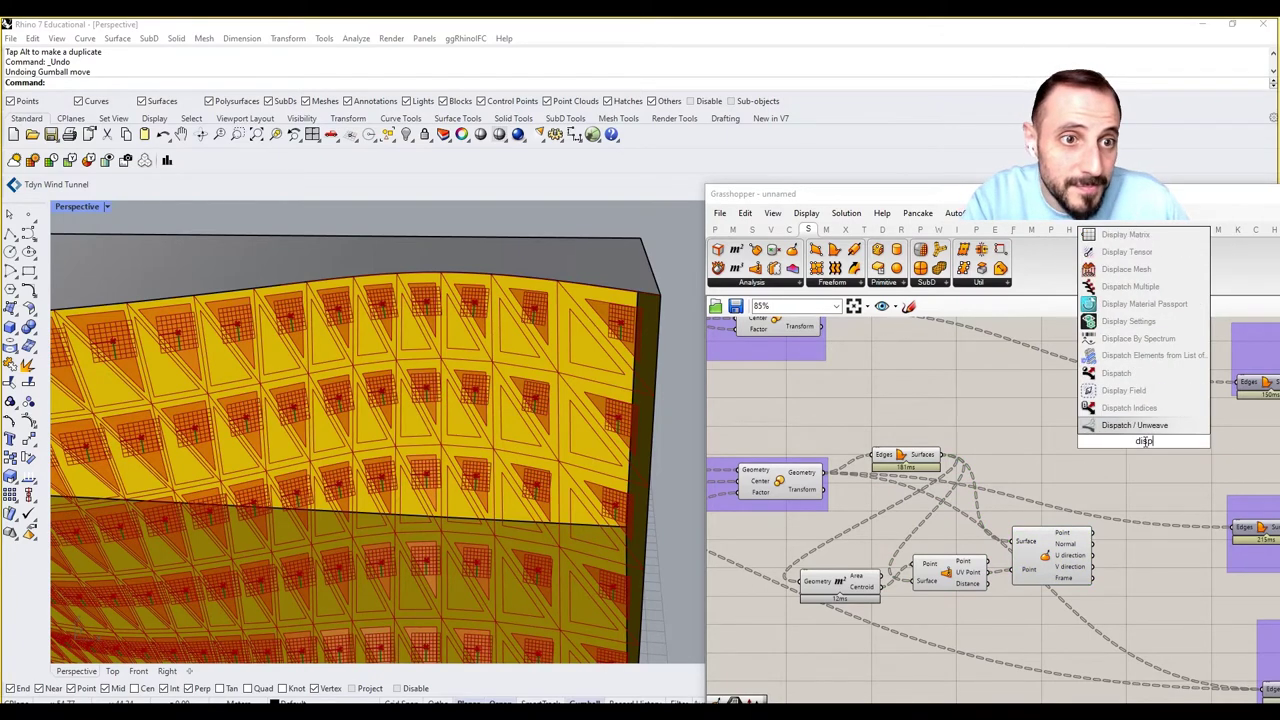
{"action": "type", "text": "lay vector"}
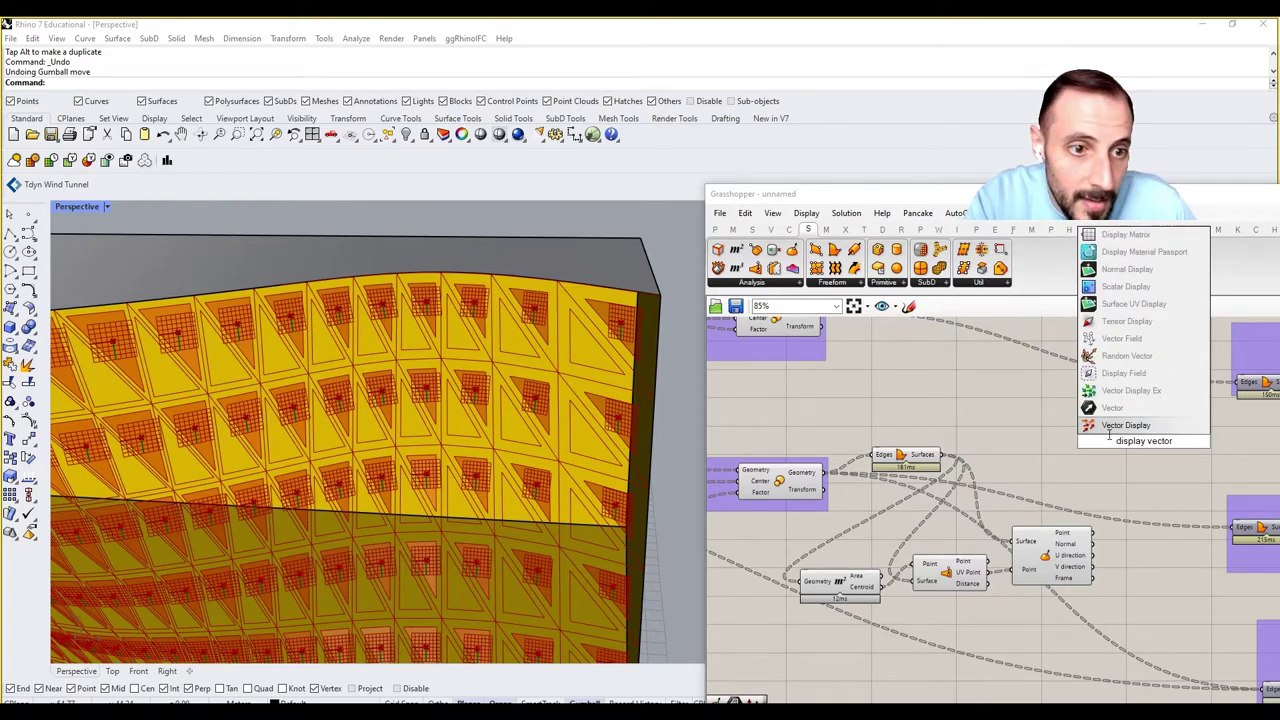
{"action": "key", "text": "Return"}
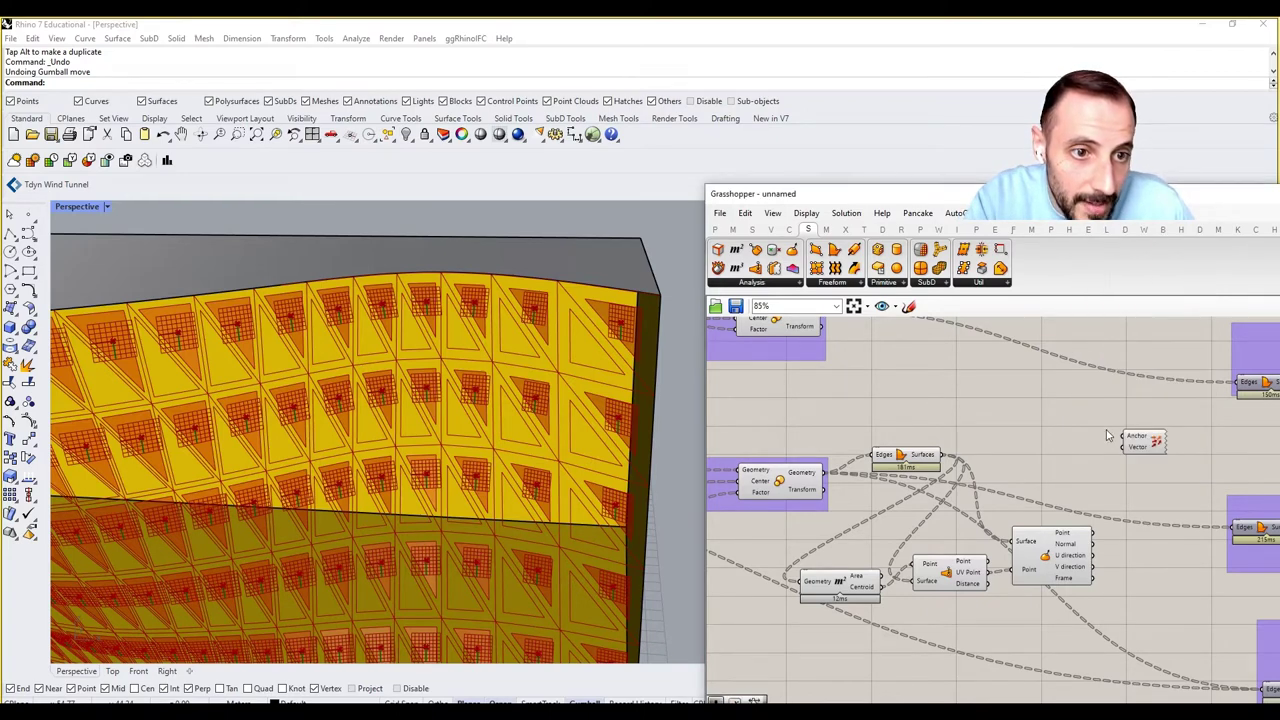
{"action": "scroll", "coordinate": [1038, 477], "scroll_direction": "up", "scroll_amount": 1}
{"action": "left_click_drag", "start_coordinate": [1163, 445], "coordinate": [1114, 500]}
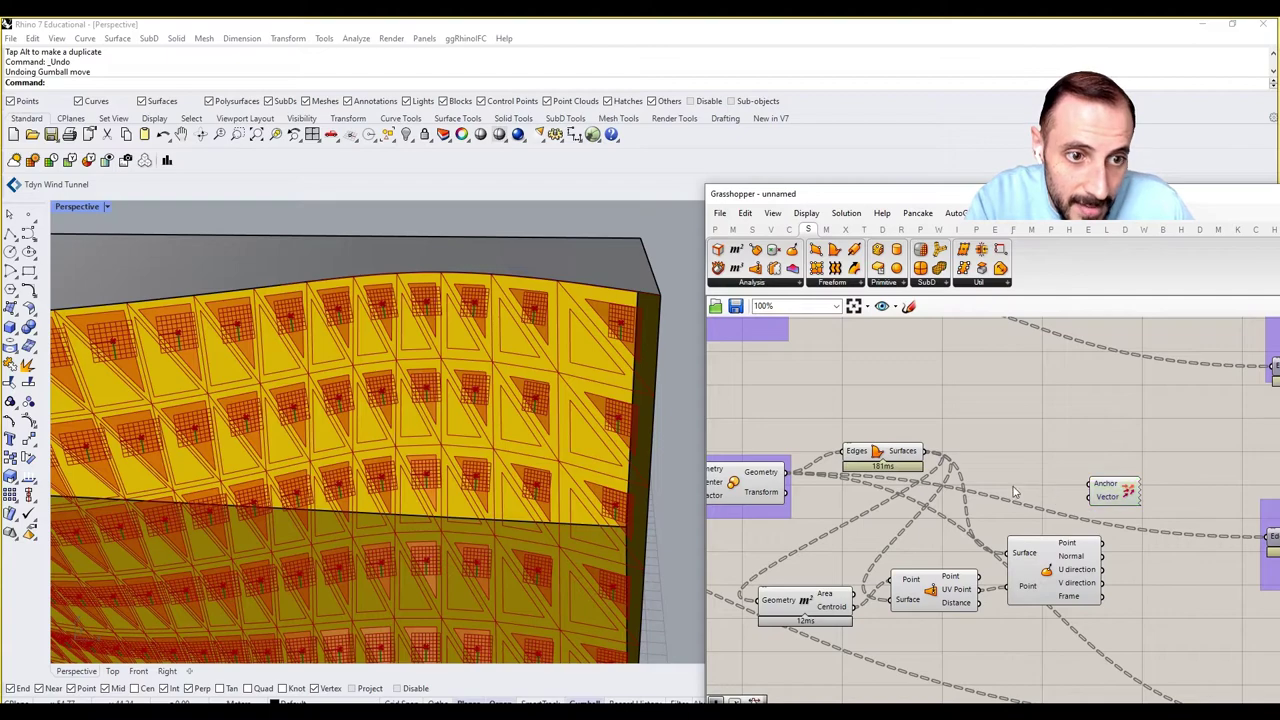
{"action": "left_click_drag", "start_coordinate": [851, 607], "coordinate": [1103, 499]}
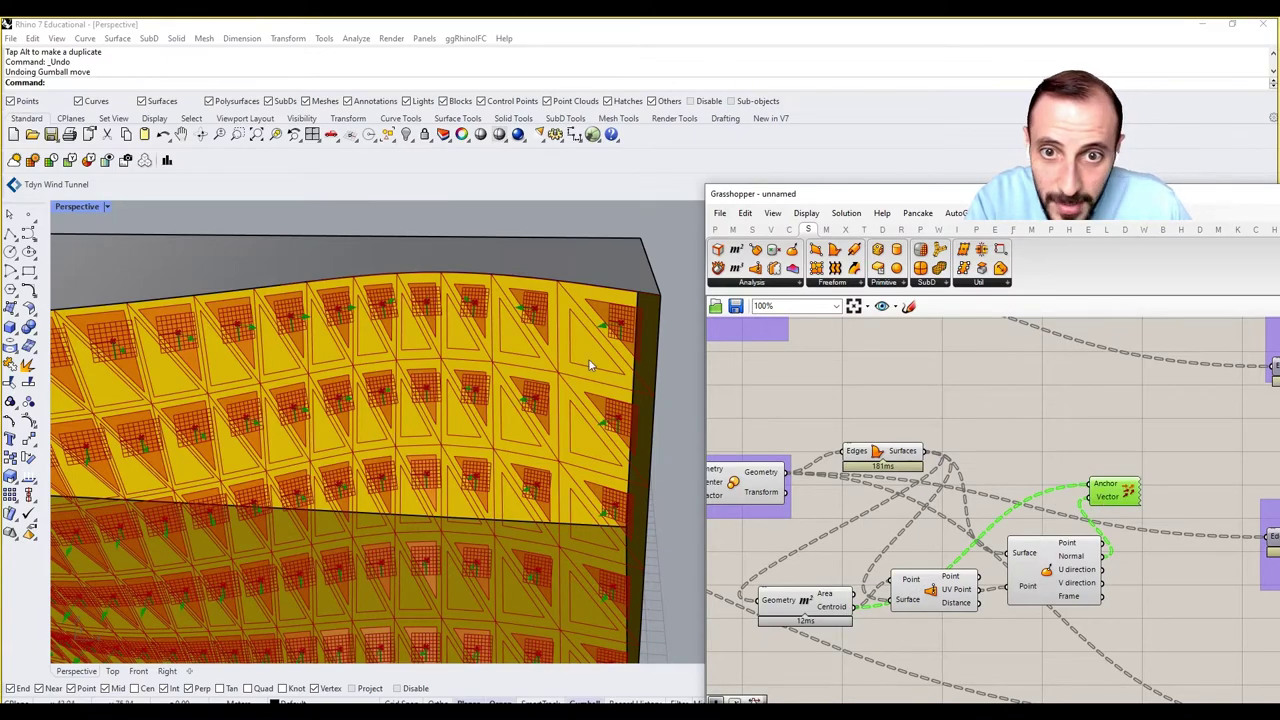
{"action": "right_click_drag", "start_coordinate": [590, 366], "coordinate": [313, 388]}
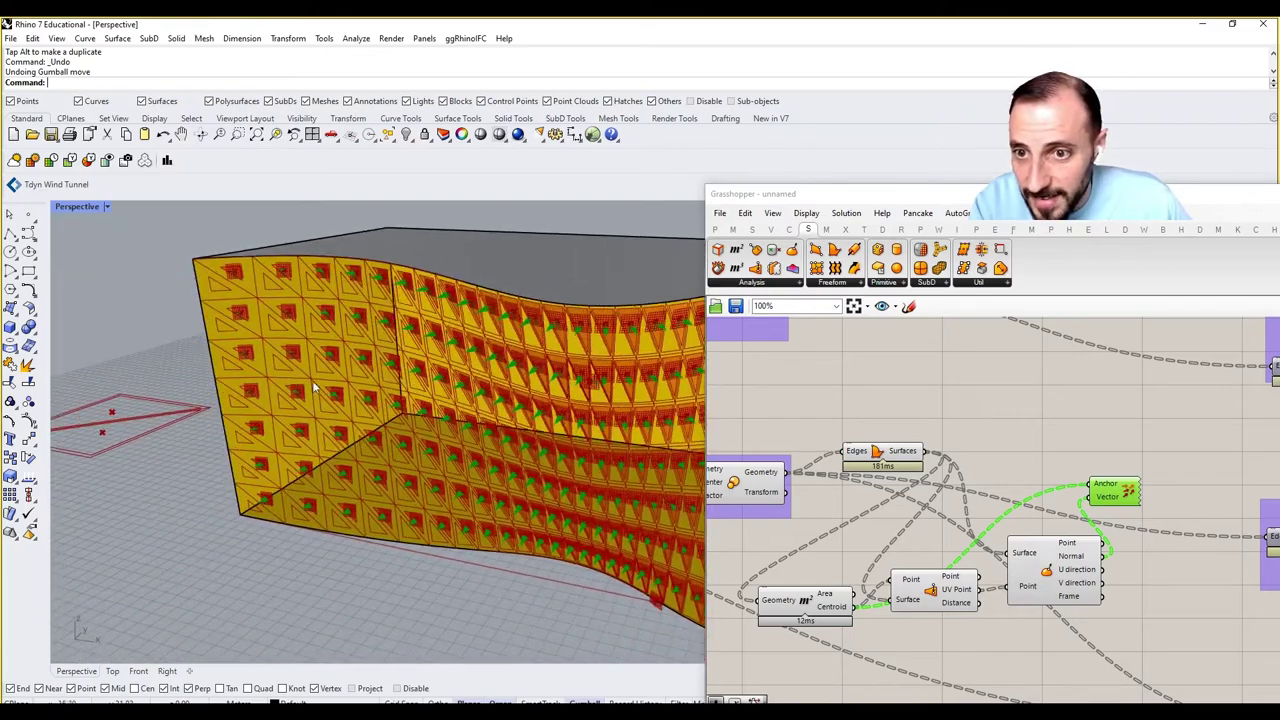
{"action": "scroll", "coordinate": [226, 344], "scroll_direction": "up", "scroll_amount": 6}
{"action": "right_click_drag", "start_coordinate": [226, 344], "coordinate": [368, 378]}
Move the surface-normal components below the lower Scale group and space them out.
{"action": "right_click_drag", "start_coordinate": [1135, 491], "coordinate": [1147, 483]}
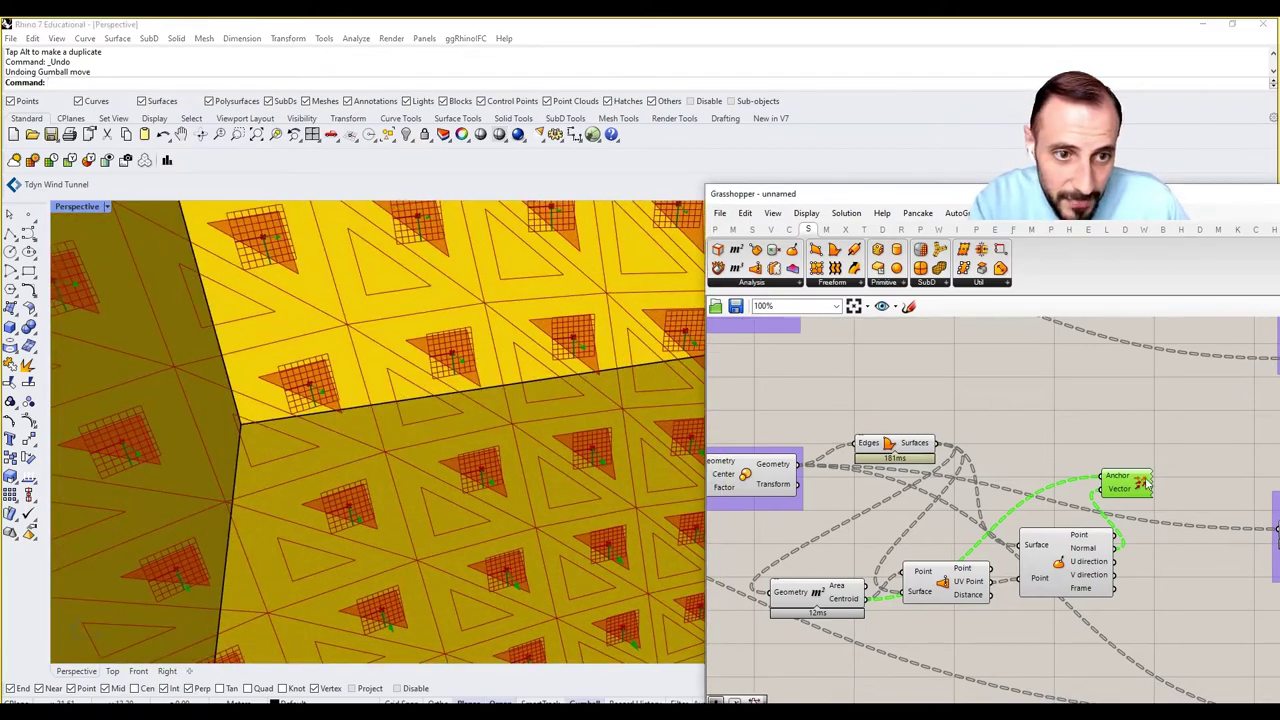
{"action": "scroll", "coordinate": [1139, 487], "scroll_direction": "down", "scroll_amount": 4}
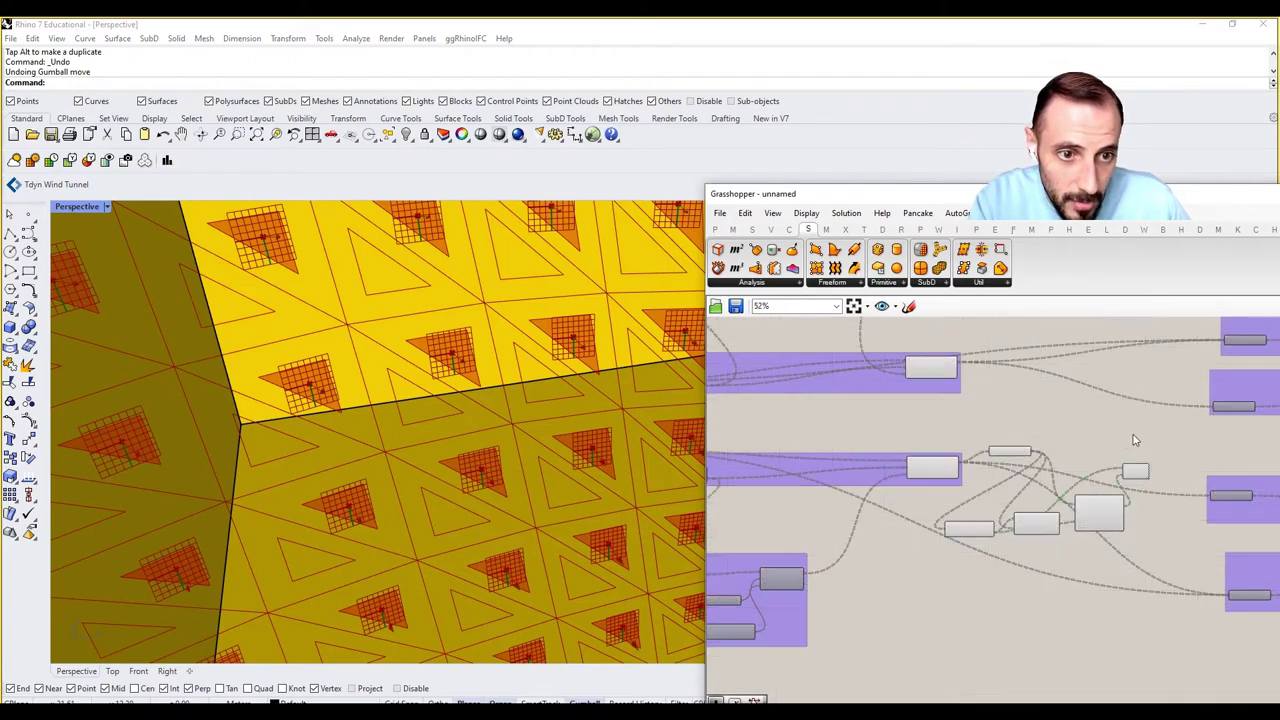
{"action": "left_click_drag", "start_coordinate": [1134, 434], "coordinate": [985, 540]}
{"action": "scroll", "coordinate": [1080, 514], "scroll_direction": "up", "scroll_amount": 3}
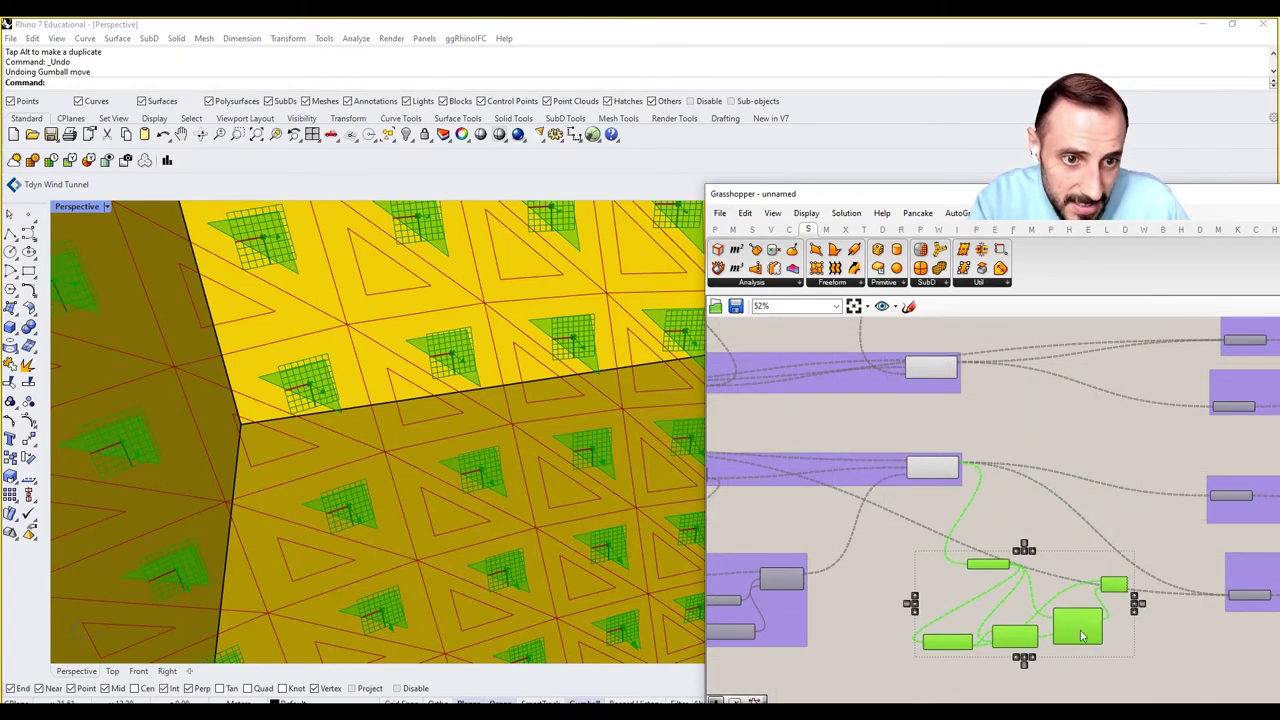
{"action": "left_click_drag", "start_coordinate": [1122, 533], "coordinate": [1150, 536]}
{"action": "left_click_drag", "start_coordinate": [1121, 489], "coordinate": [804, 510]}
{"action": "left_click_drag", "start_coordinate": [934, 506], "coordinate": [808, 504]}
{"action": "scroll", "coordinate": [1180, 477], "scroll_direction": "down", "scroll_amount": 1}
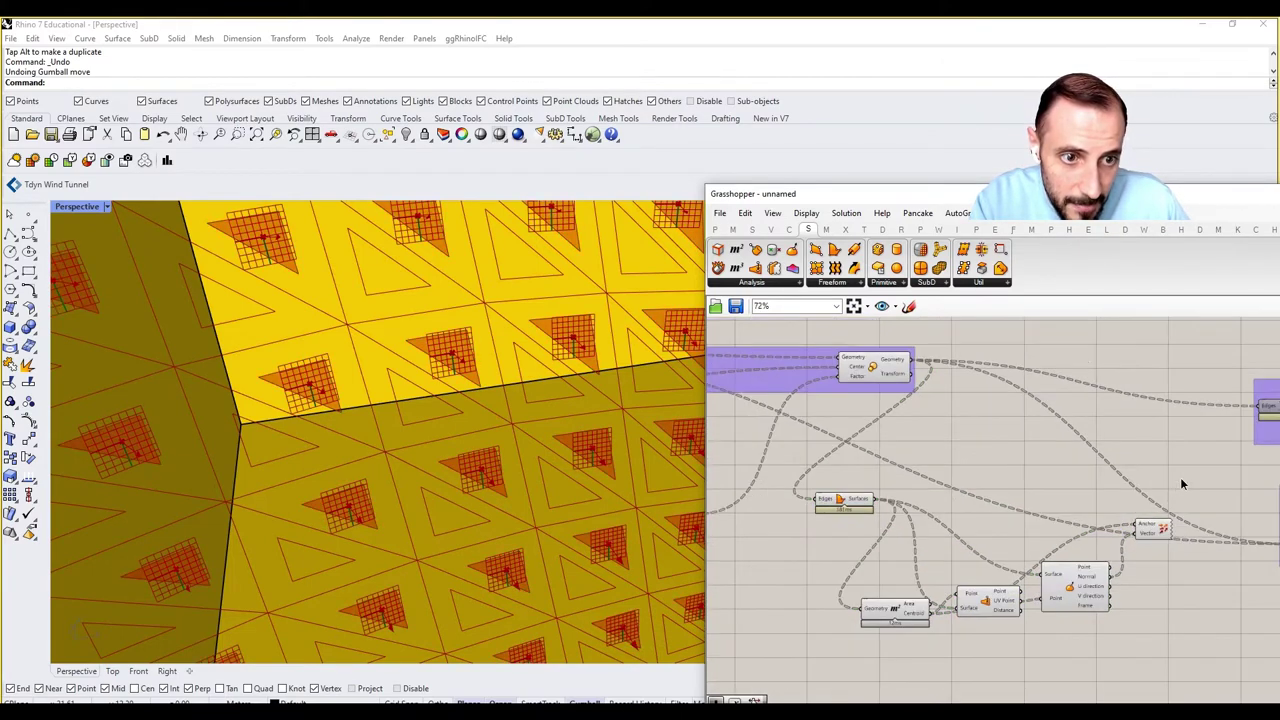
Group the Boundary Surfaces, Area, Surface Closest Point, Evaluate Surface and Vector Display components.
{"action": "left_click_drag", "start_coordinate": [1180, 477], "coordinate": [806, 630]}
{"action": "key", "text": "ctrl+g"}
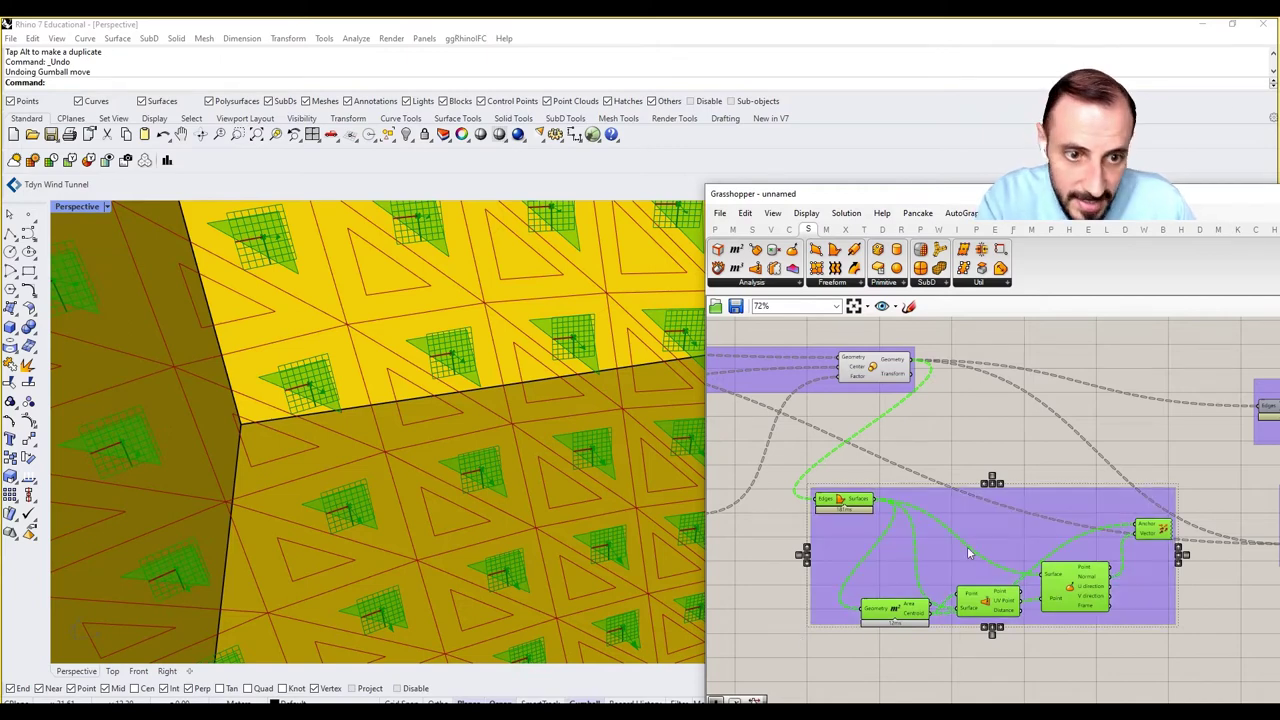
{"action": "left_click", "coordinate": [1064, 461]}
Turn off the preview of the Area, Surface Closest Point, Evaluate Surface and Boundary Surfaces components.
{"action": "left_click_drag", "start_coordinate": [910, 568], "coordinate": [910, 568]}
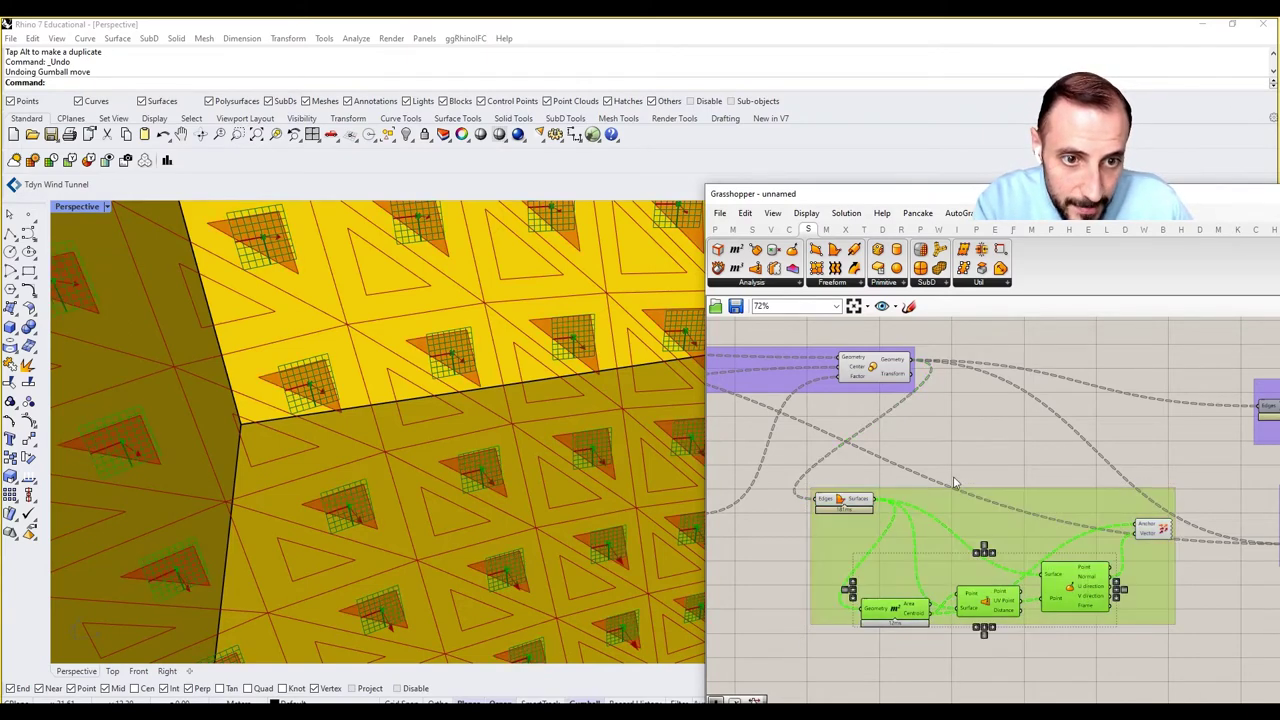
{"action": "right_click", "coordinate": [997, 505]}
{"action": "left_click", "coordinate": [1043, 531]}
{"action": "right_click", "coordinate": [947, 436]}
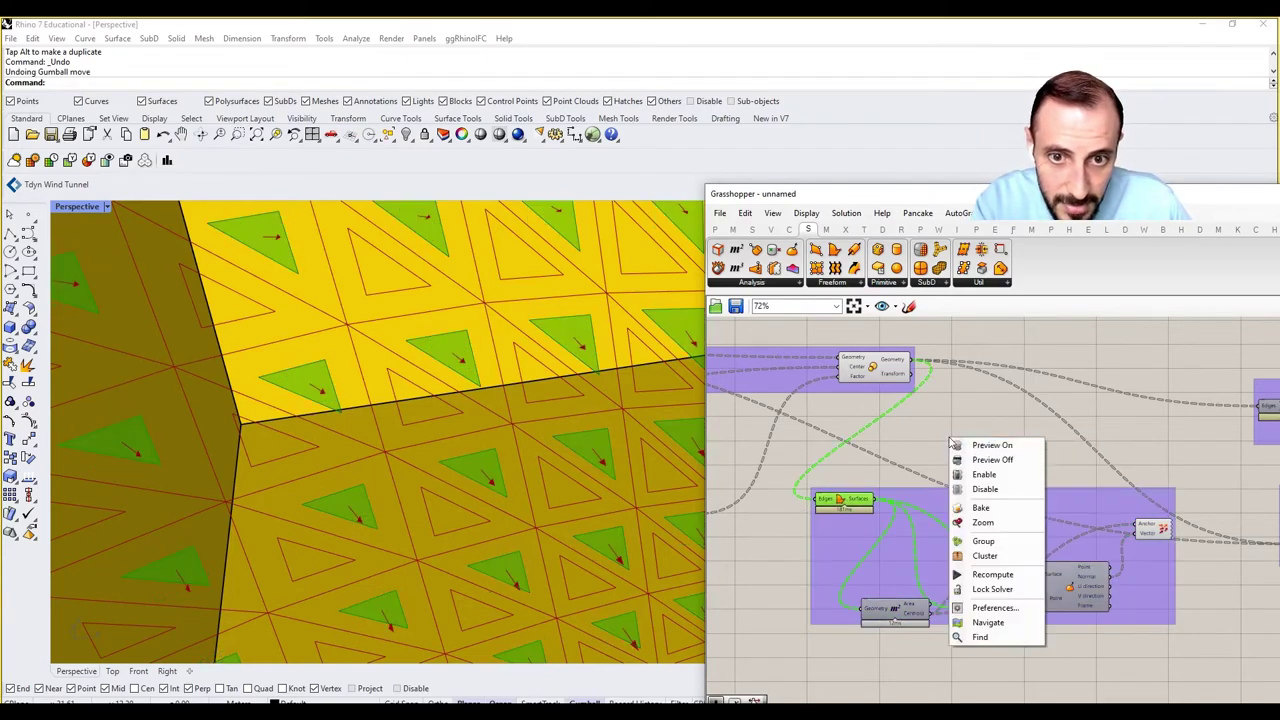
{"action": "left_click", "coordinate": [979, 460]}
Shift the Panel and Opening groups with their shared slider to the right, and nudge the surface-normal group slightly down.
{"action": "scroll", "coordinate": [1180, 533], "scroll_direction": "down", "scroll_amount": 3}
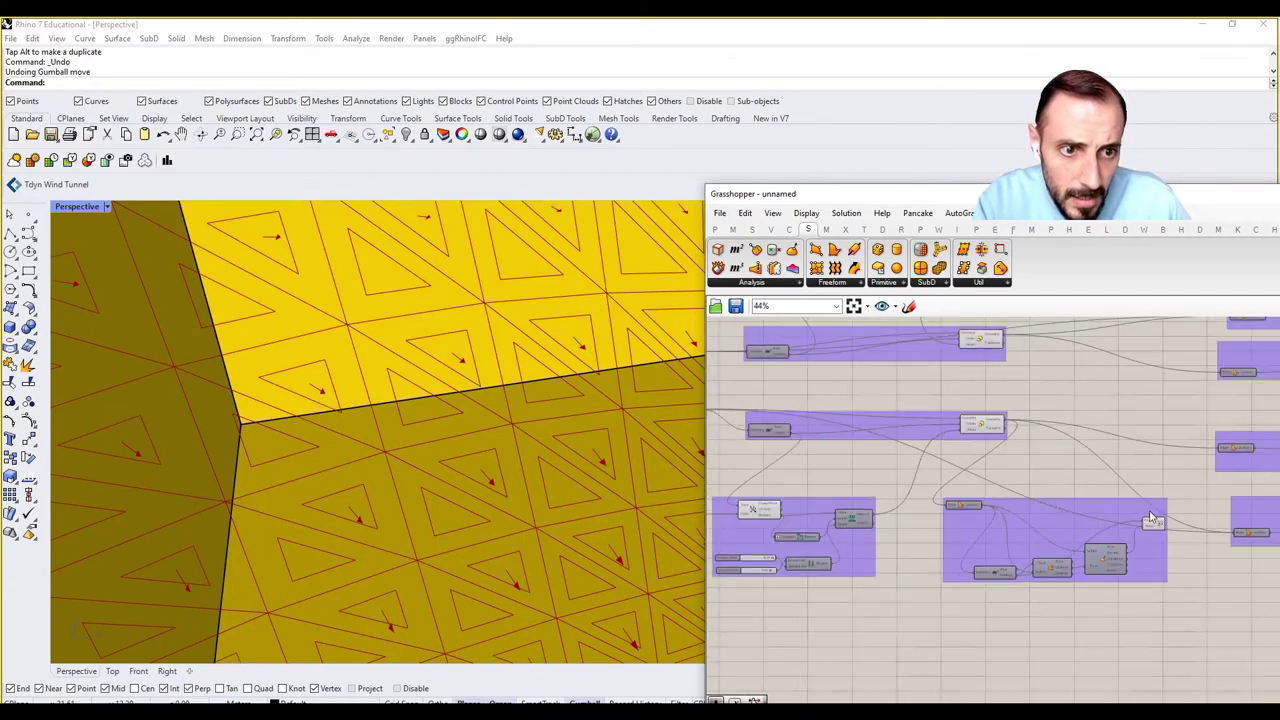
{"action": "left_click", "coordinate": [1153, 496]}
{"action": "scroll", "coordinate": [1018, 533], "scroll_direction": "down", "scroll_amount": 1}
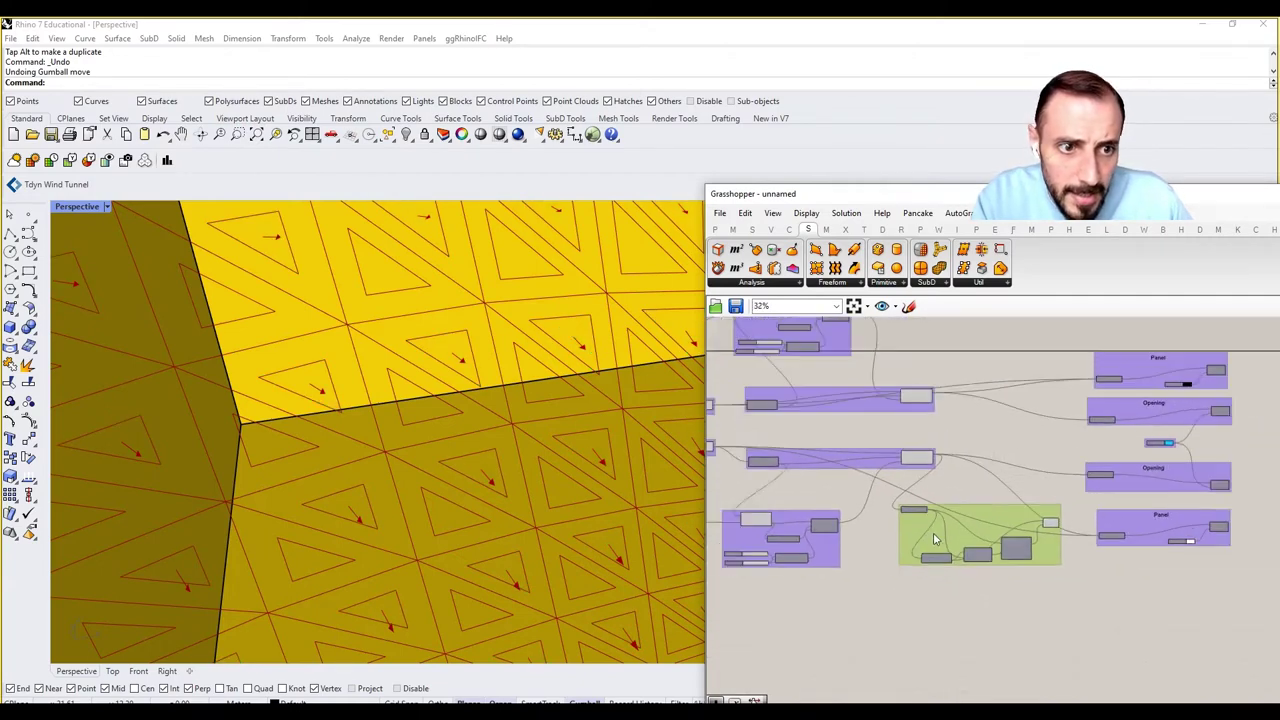
{"action": "left_click_drag", "start_coordinate": [1146, 362], "coordinate": [960, 597]}
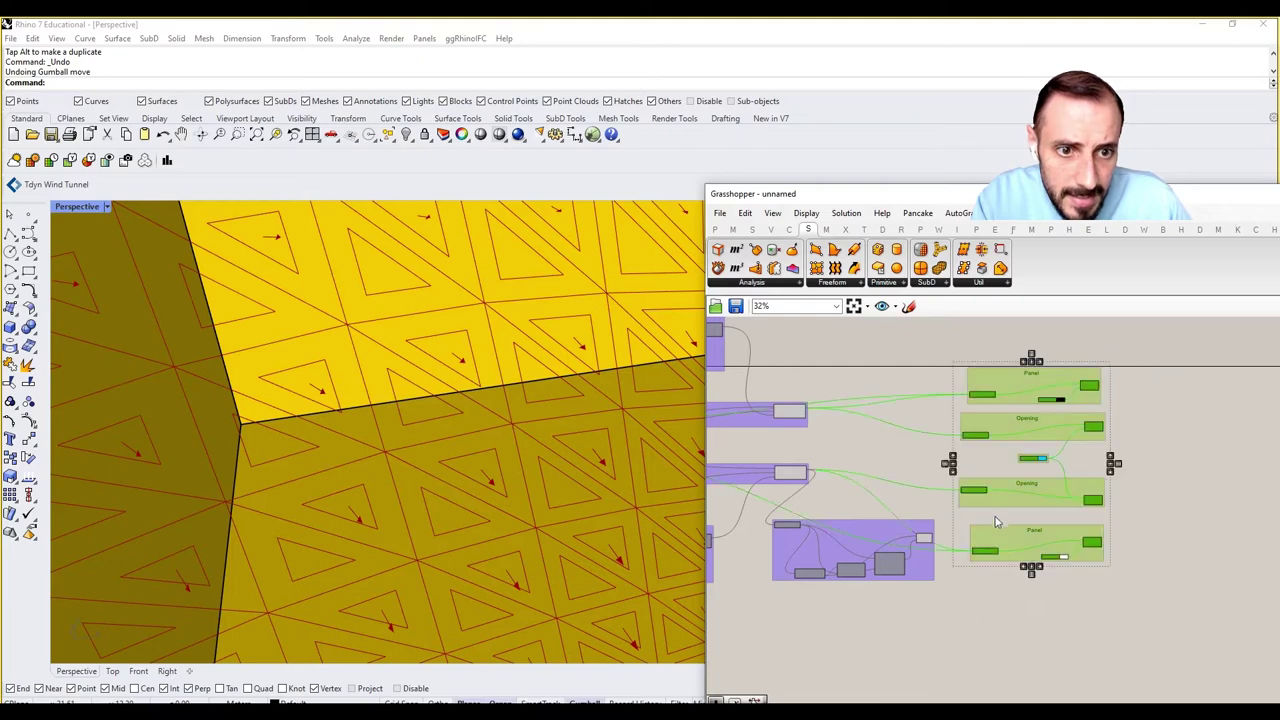
{"action": "left_click_drag", "start_coordinate": [999, 505], "coordinate": [1068, 500]}
{"action": "left_click_drag", "start_coordinate": [912, 578], "coordinate": [914, 590]}
{"action": "left_click", "coordinate": [913, 595]}
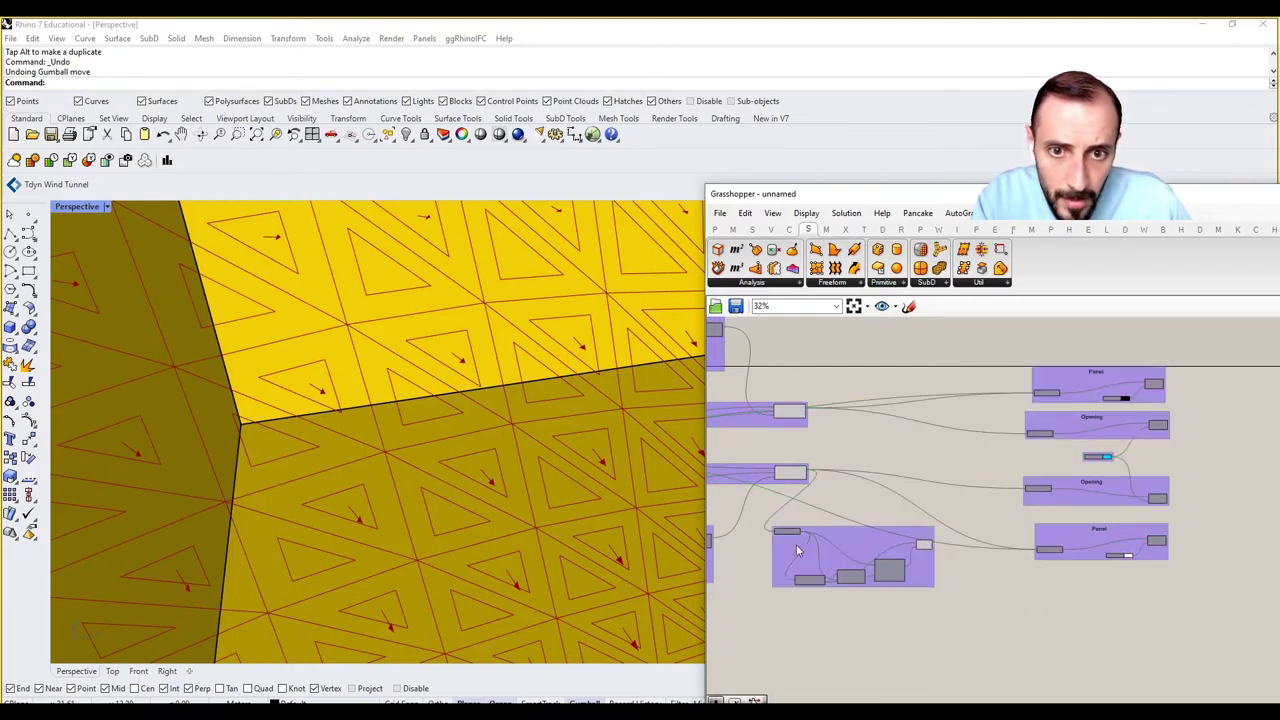
Add a Move component above the surface-normal group and wire the lower Scale component's Geometry output into its Geometry input.
{"action": "scroll", "coordinate": [878, 566], "scroll_direction": "up", "scroll_amount": 6}
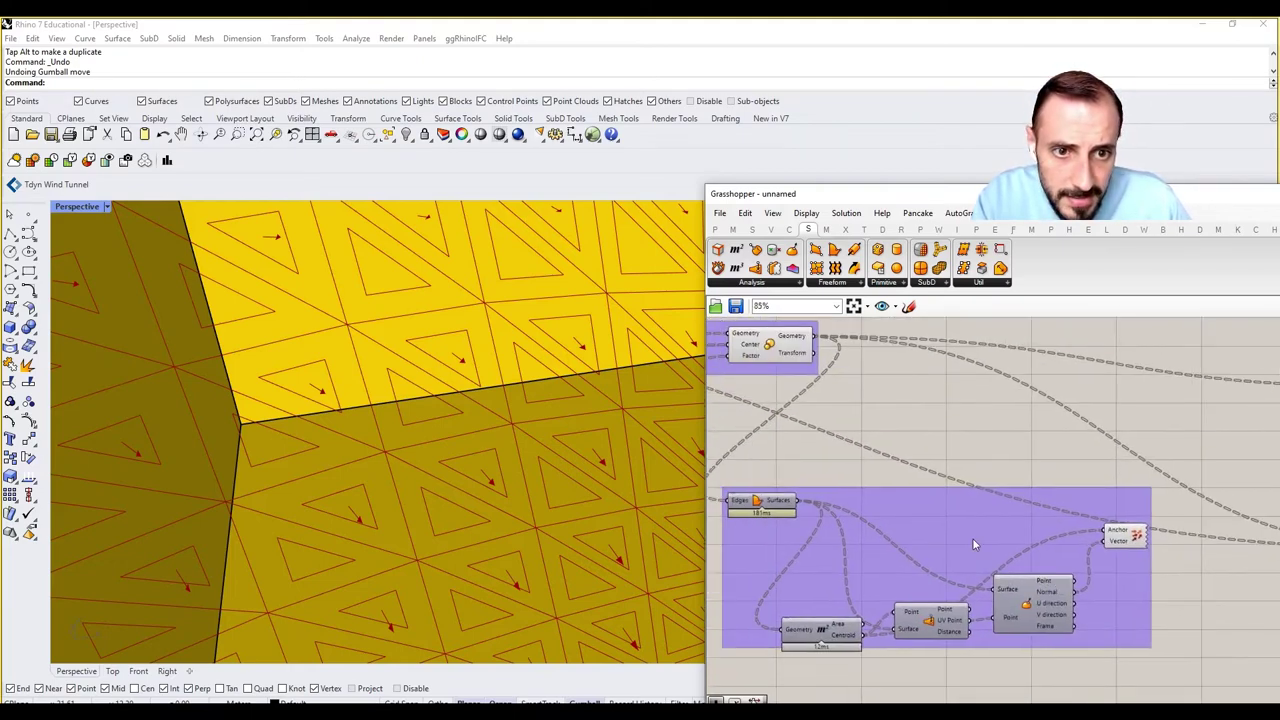
{"action": "double_click", "coordinate": [970, 457]}
{"action": "type", "text": "move"}
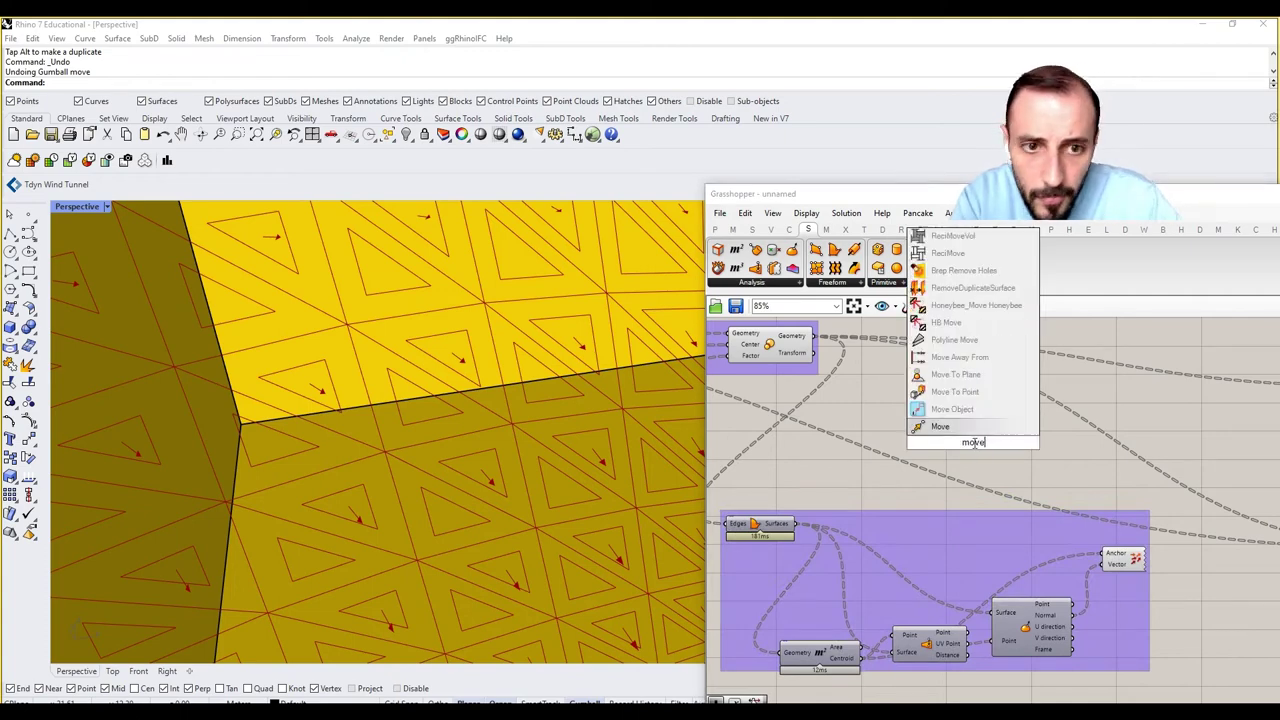
{"action": "key", "text": "Return"}
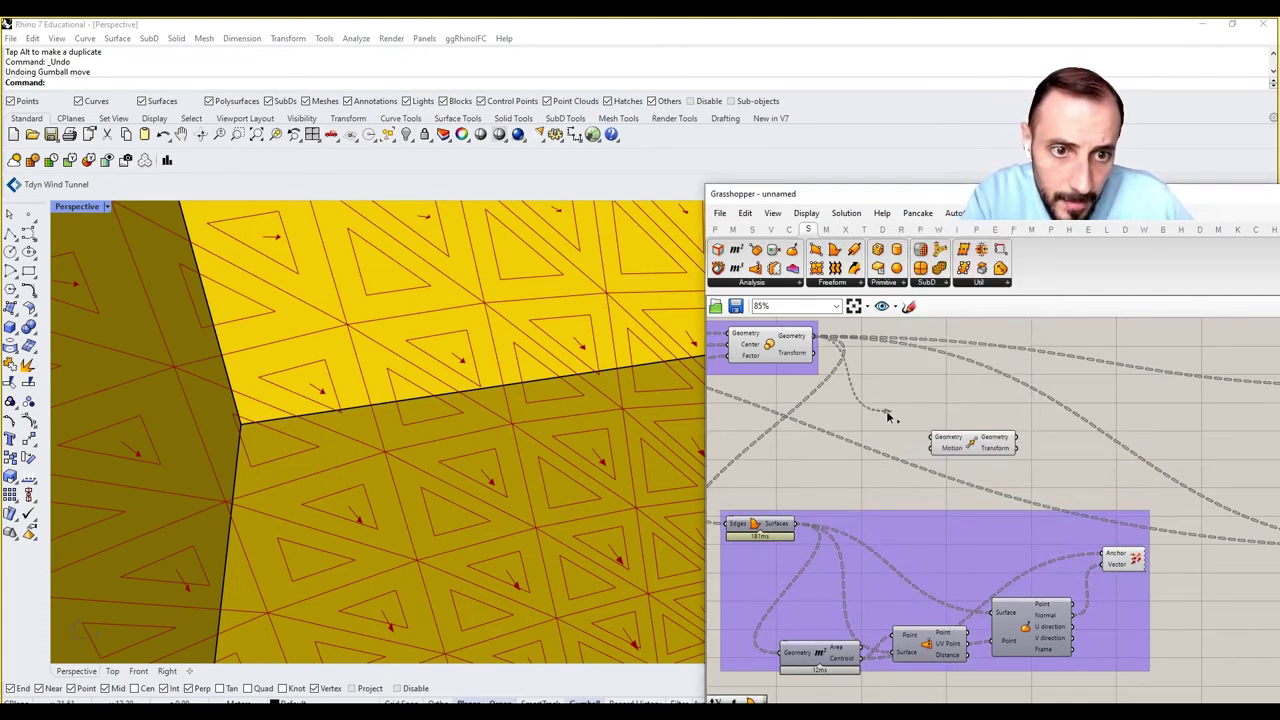
{"action": "left_click_drag", "start_coordinate": [888, 416], "coordinate": [925, 433]}
{"action": "left_click_drag", "start_coordinate": [812, 338], "coordinate": [931, 437]}
{"action": "left_click_drag", "start_coordinate": [973, 445], "coordinate": [1013, 449]}
Add a vector Amplitude component below the Move component and wire Evaluate Surface's Normal output into its Vector input.
{"action": "double_click", "coordinate": [894, 429]}
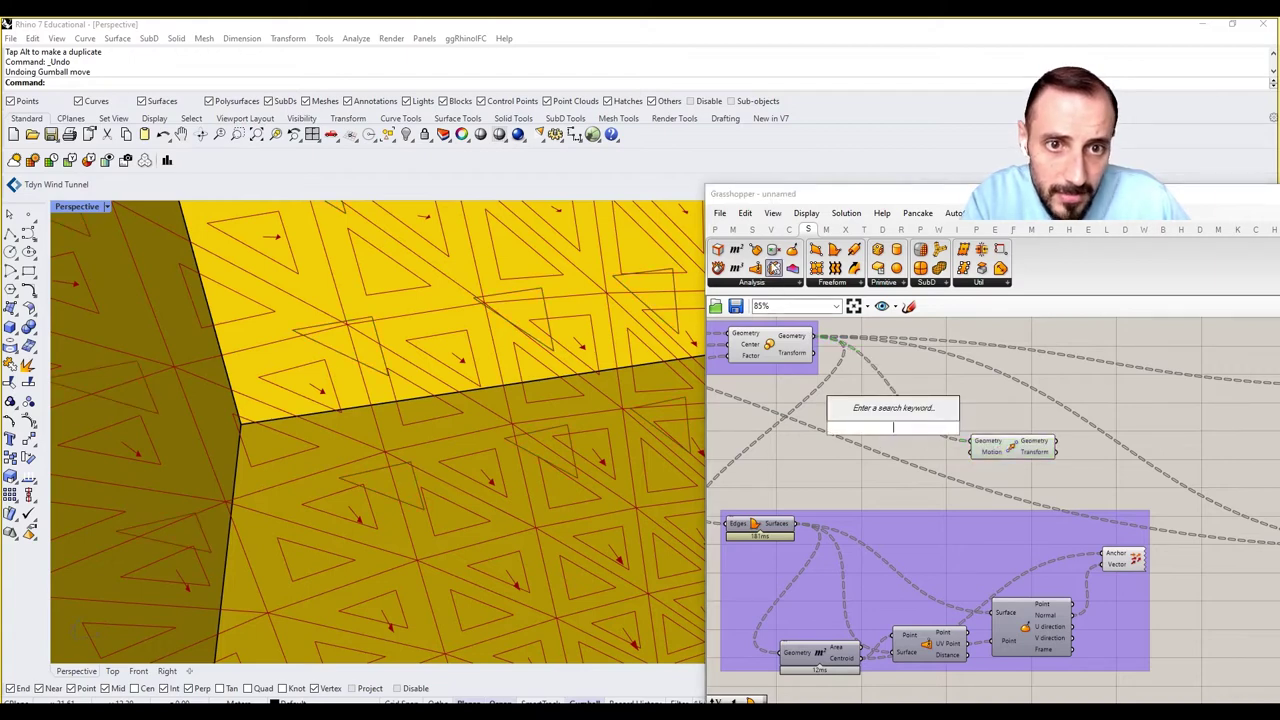
{"action": "left_click", "coordinate": [770, 229]}
{"action": "left_click", "coordinate": [981, 283]}
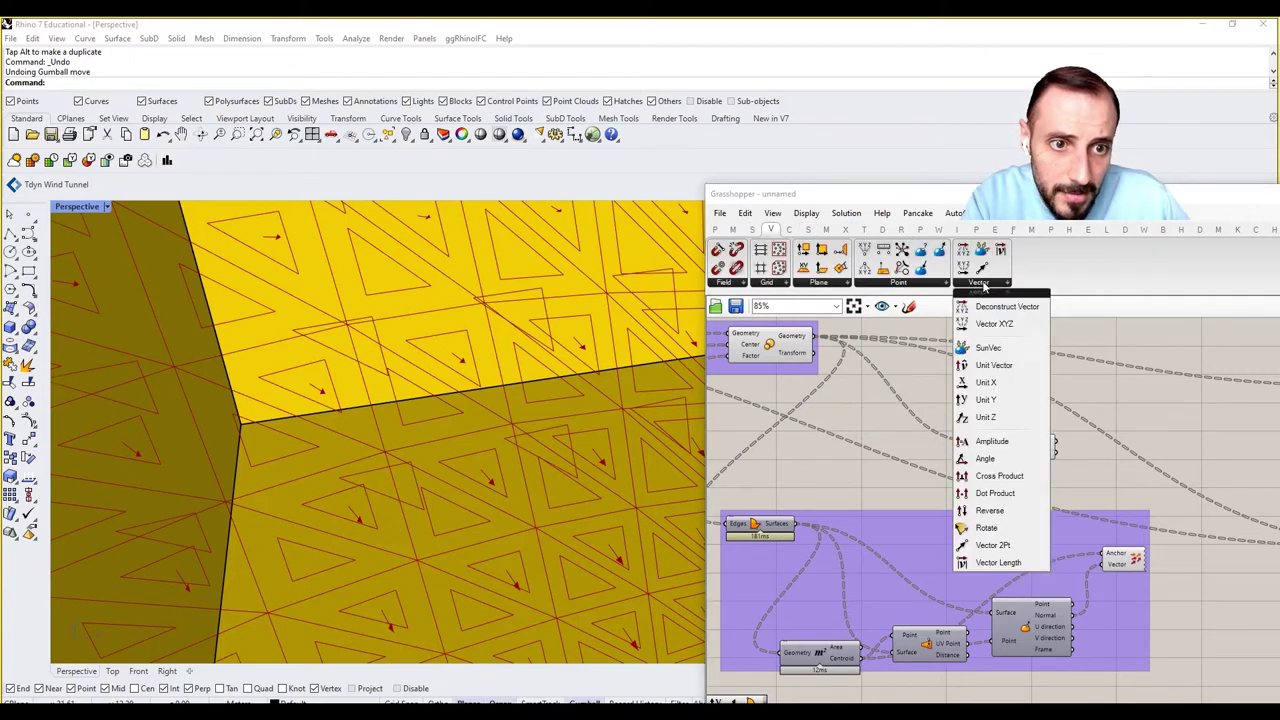
{"action": "left_click", "coordinate": [990, 443]}
{"action": "mouse_move", "coordinate": [1043, 462]}
{"action": "left_mouse_down"}
{"action": "mouse_move", "coordinate": [1050, 486]}
{"action": "mouse_move", "coordinate": [1053, 446]}
{"action": "left_mouse_up"}
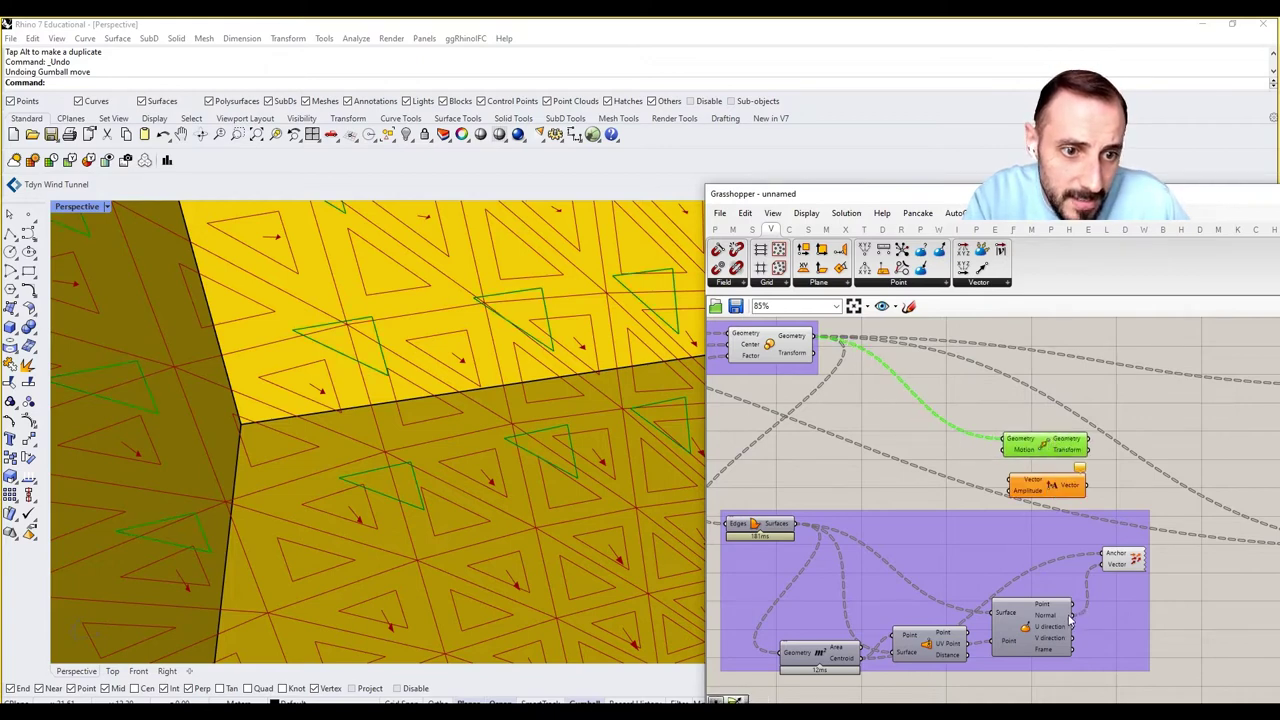
{"action": "left_click_drag", "start_coordinate": [1070, 620], "coordinate": [1010, 481]}
Feed a number slider set to 2 into the Amplitude input and wire the resulting Vector output into the Move component's Motion input.
{"action": "double_click", "coordinate": [942, 443]}
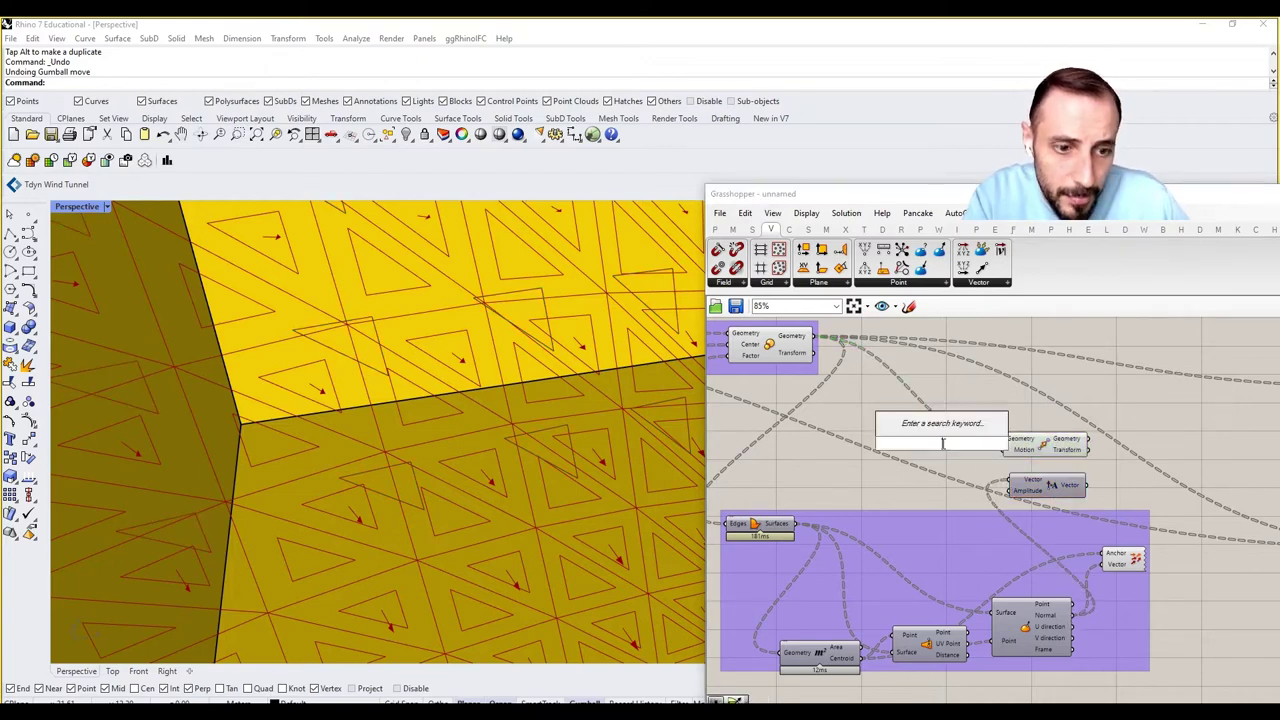
{"action": "type", "text": "number slider"}
{"action": "key", "text": "Return"}
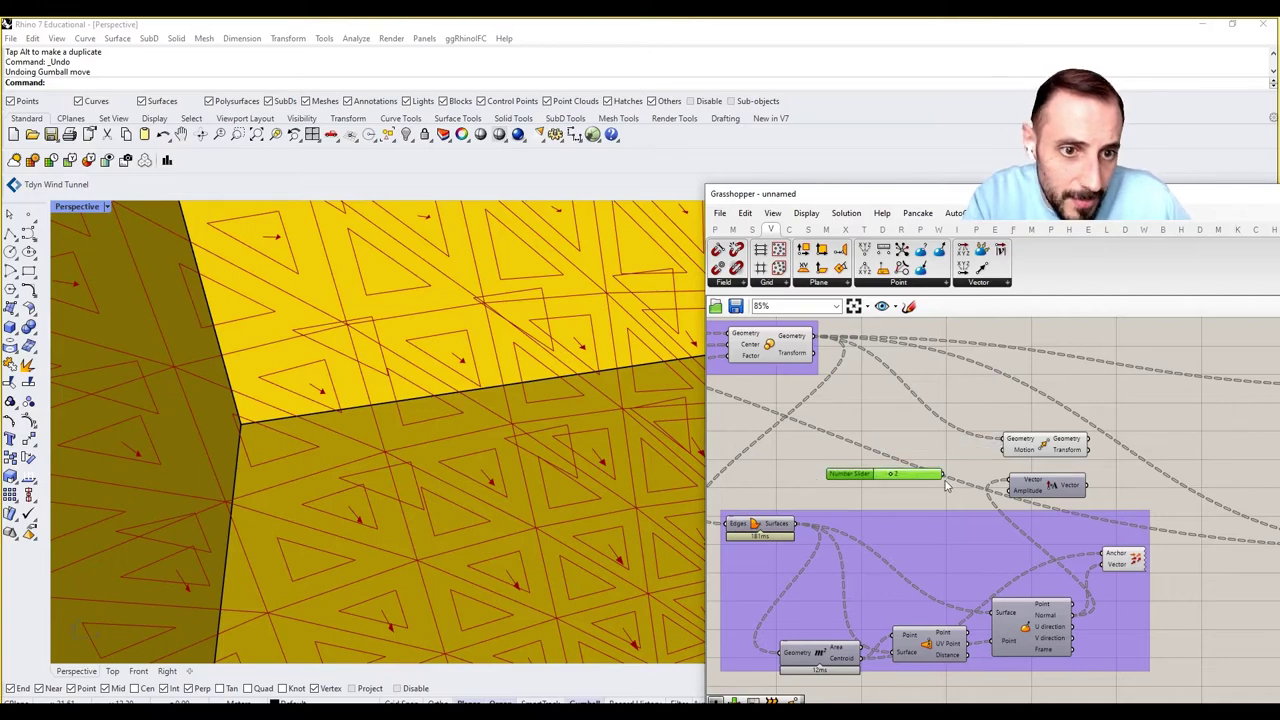
{"action": "left_click_drag", "start_coordinate": [1013, 470], "coordinate": [1004, 450]}
{"action": "left_click", "coordinate": [1022, 450]}
{"action": "scroll", "coordinate": [440, 365], "scroll_direction": "down", "scroll_amount": 8}
{"action": "right_click_drag", "start_coordinate": [345, 380], "coordinate": [480, 415]}
{"action": "scroll", "coordinate": [475, 373], "scroll_direction": "up", "scroll_amount": 6}
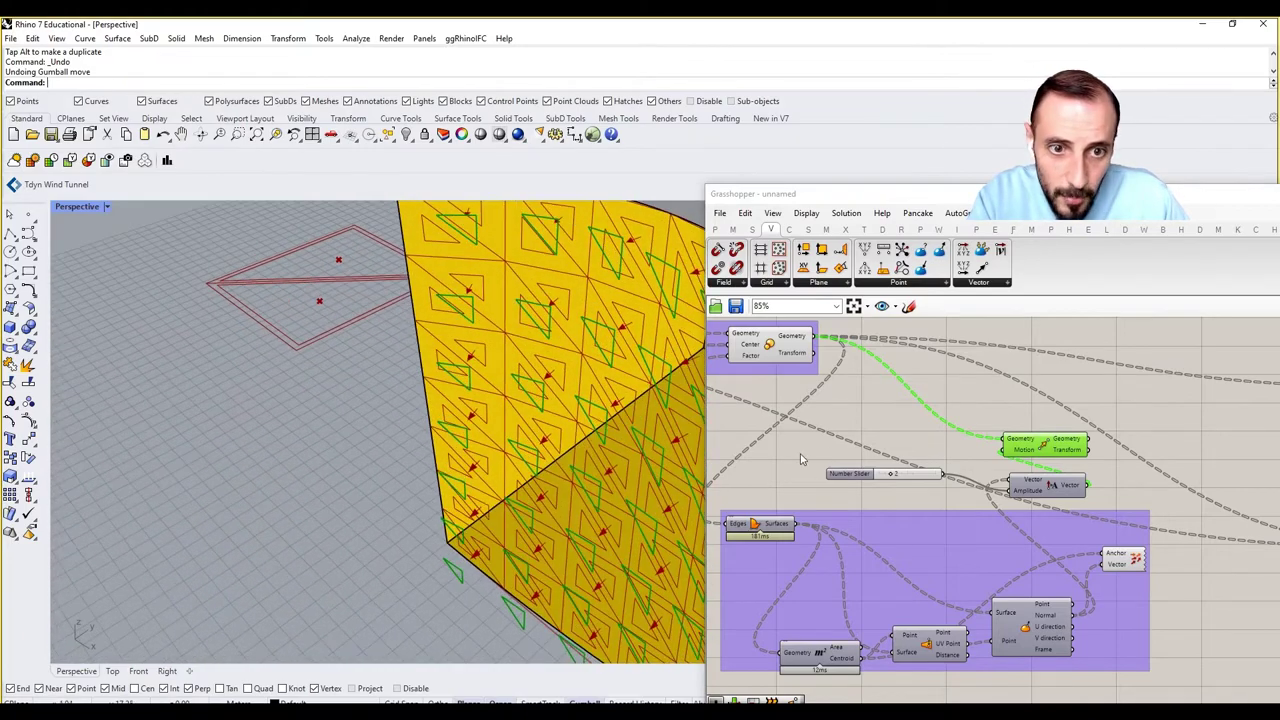
Replace the integer slider driving the Amplitude input with a three-decimal number slider of 1.000.
{"action": "double_click", "coordinate": [800, 455]}
{"action": "type", "text": "1.0"}
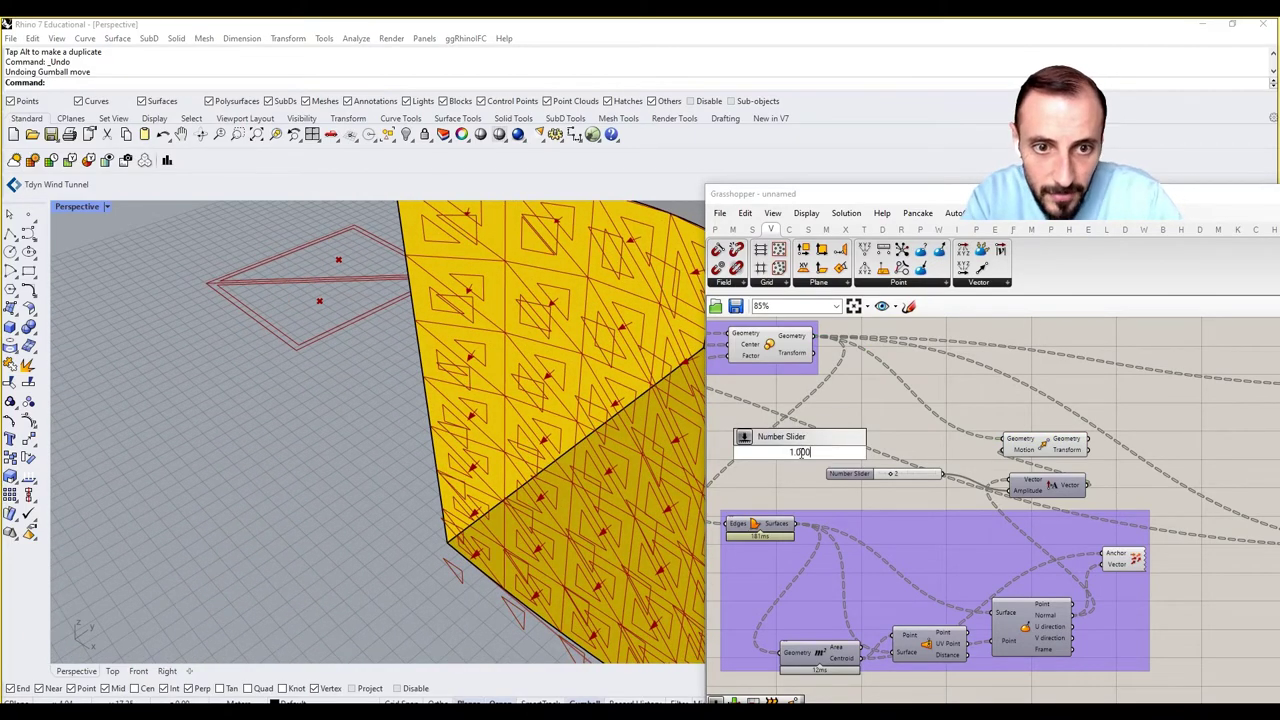
{"action": "key", "text": "Return"}
{"action": "left_click", "coordinate": [880, 473]}
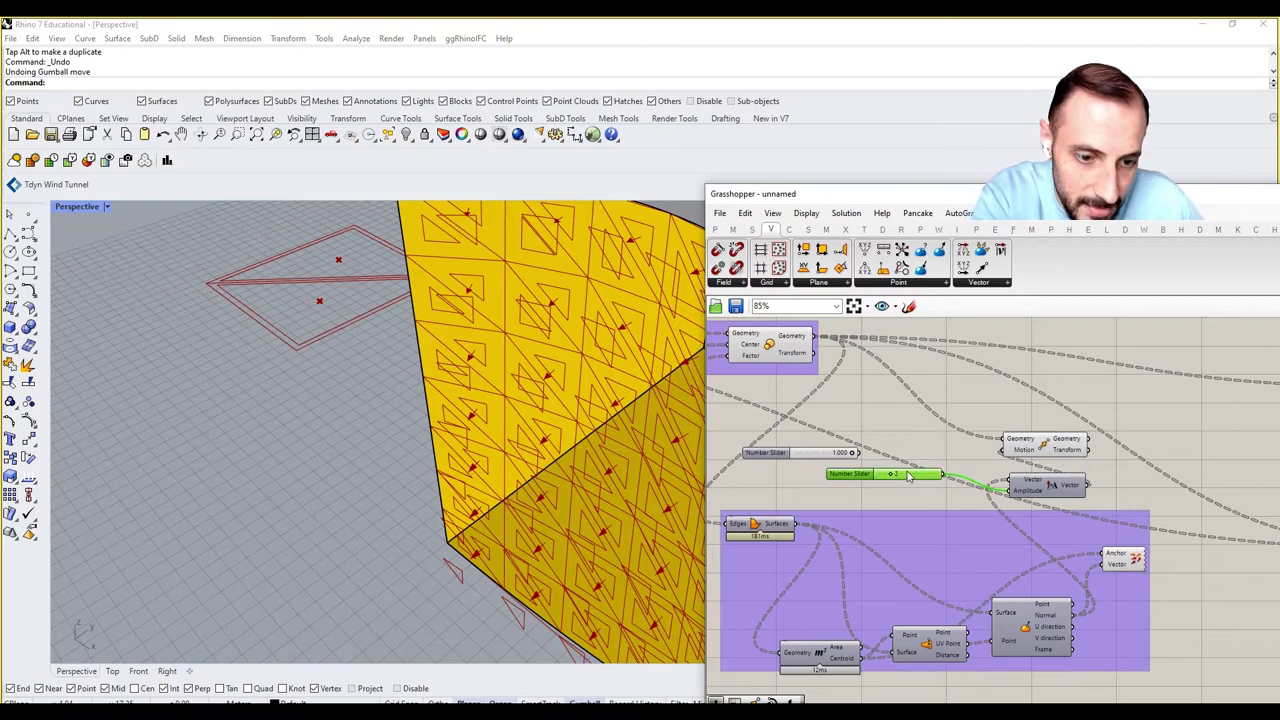
{"action": "key", "text": "Delete"}
{"action": "left_click_drag", "start_coordinate": [868, 459], "coordinate": [1007, 496]}
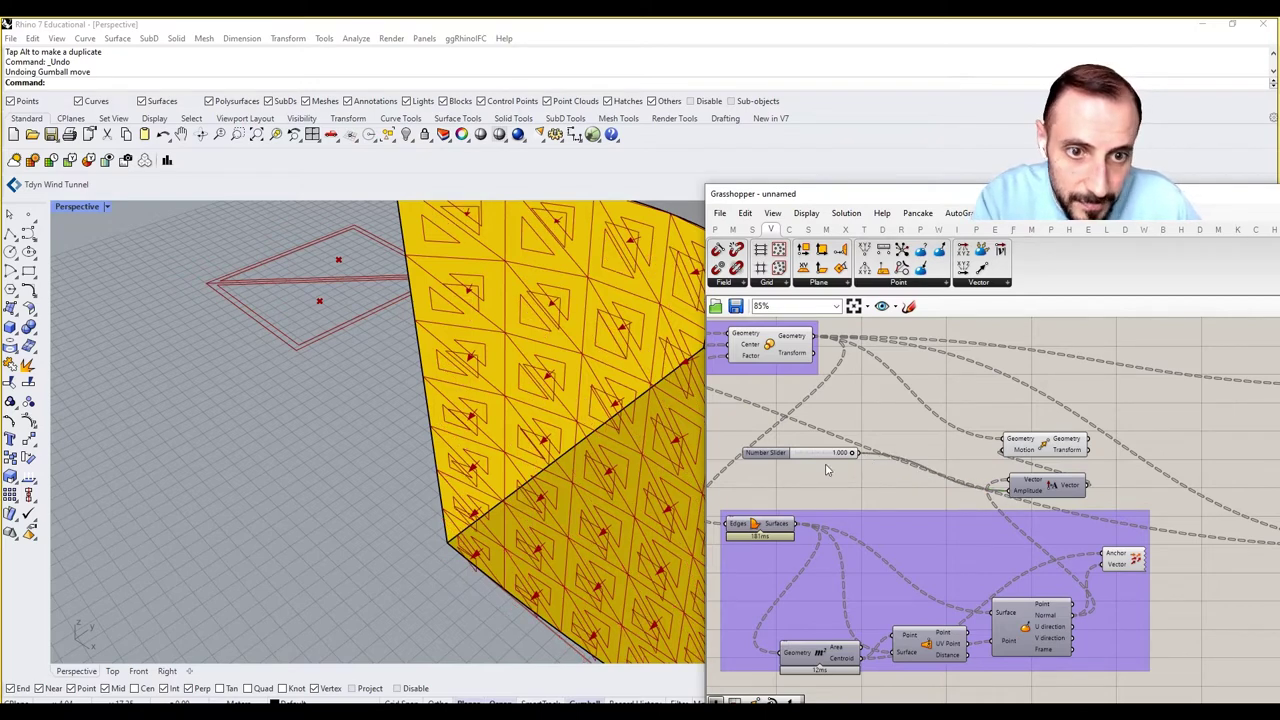
Place the number slider level with the Amplitude component, set it to 0.412, and inspect the moved curves on the facade.
{"action": "left_click_drag", "start_coordinate": [815, 455], "coordinate": [844, 483]}
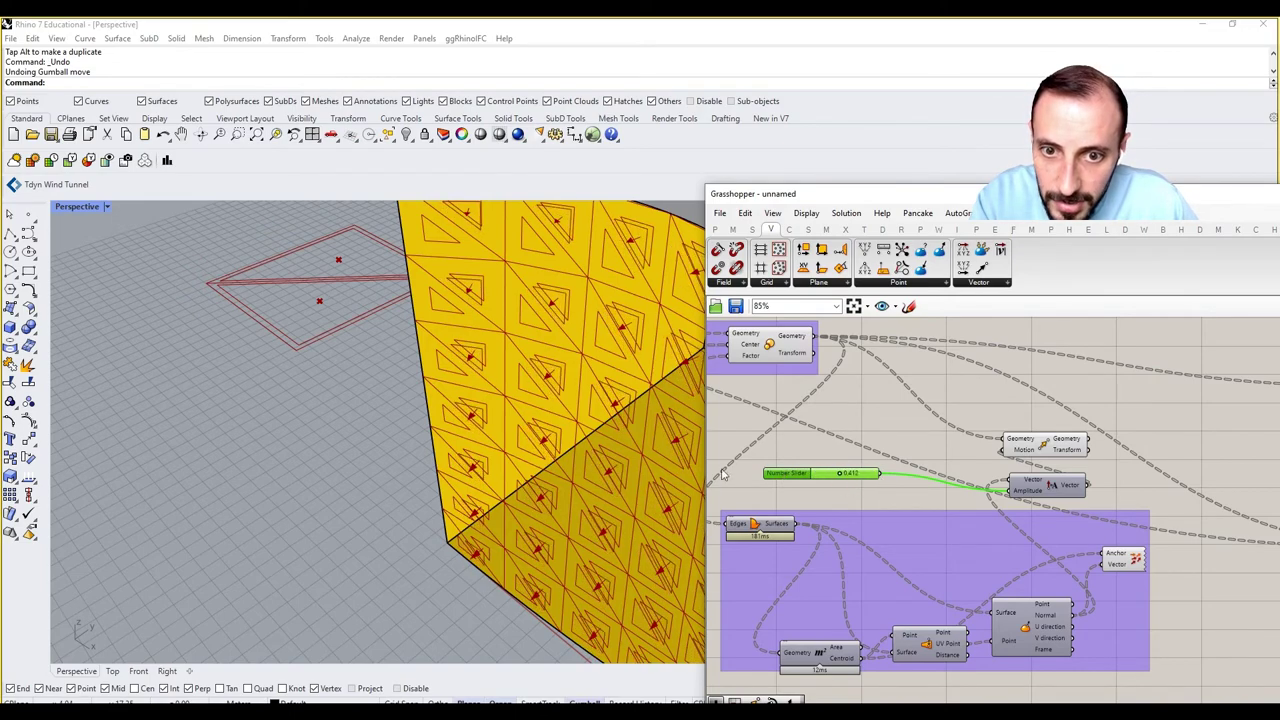
{"action": "scroll", "coordinate": [440, 385], "scroll_direction": "down", "scroll_amount": 5}
{"action": "right_click_drag", "start_coordinate": [430, 375], "coordinate": [524, 429]}
{"action": "scroll", "coordinate": [513, 425], "scroll_direction": "up", "scroll_amount": 10}
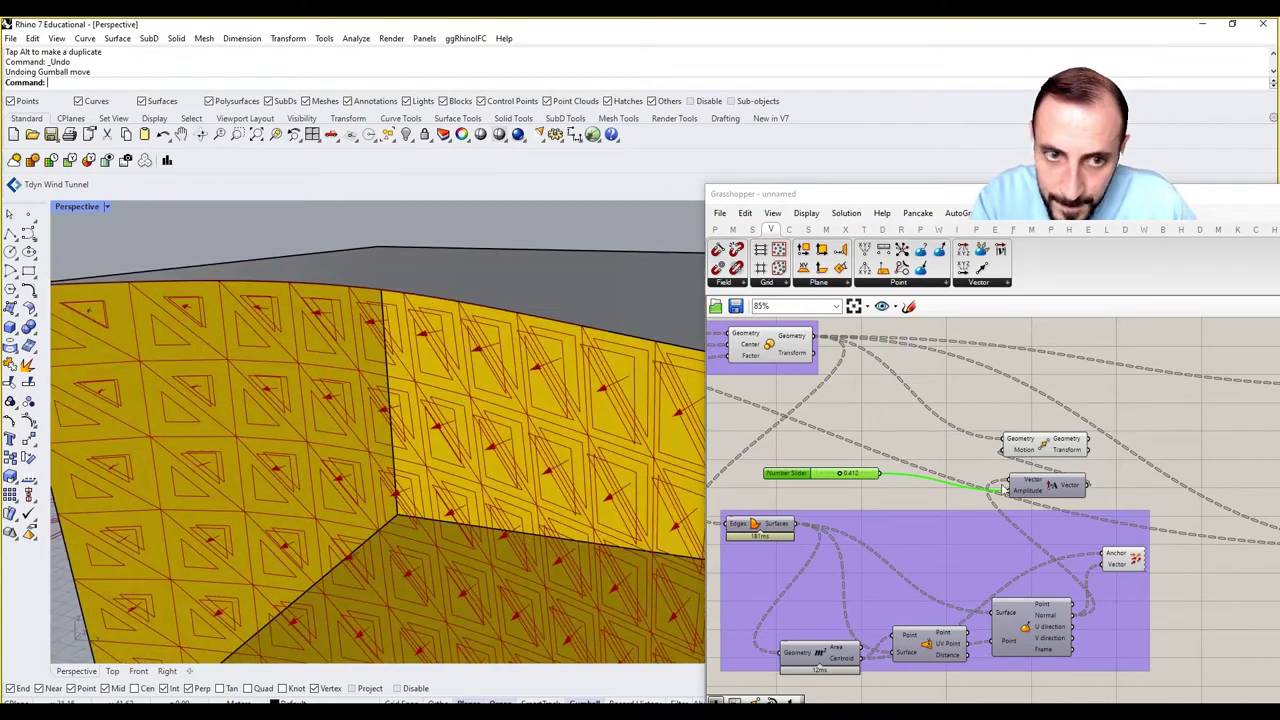
Shift the Move component to the right of the Amplitude component.
{"action": "right_click_drag", "start_coordinate": [1037, 481], "coordinate": [986, 481]}
{"action": "left_click_drag", "start_coordinate": [994, 448], "coordinate": [1034, 447]}
{"action": "scroll", "coordinate": [1068, 446], "scroll_direction": "down", "scroll_amount": 5}
{"action": "right_click_drag", "start_coordinate": [1086, 446], "coordinate": [1015, 463]}
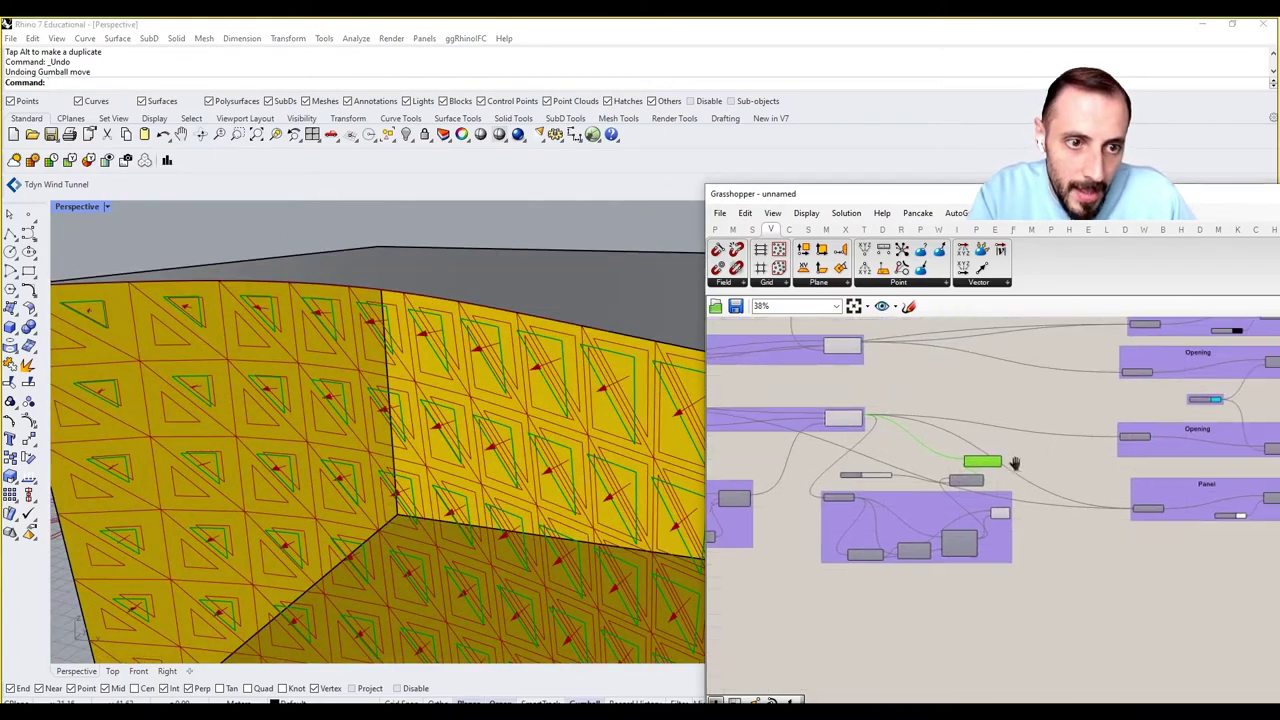
{"action": "scroll", "coordinate": [1013, 519], "scroll_direction": "up", "scroll_amount": 3}
{"action": "right_click_drag", "start_coordinate": [1014, 522], "coordinate": [940, 529]}
{"action": "left_click_drag", "start_coordinate": [896, 444], "coordinate": [946, 443]}
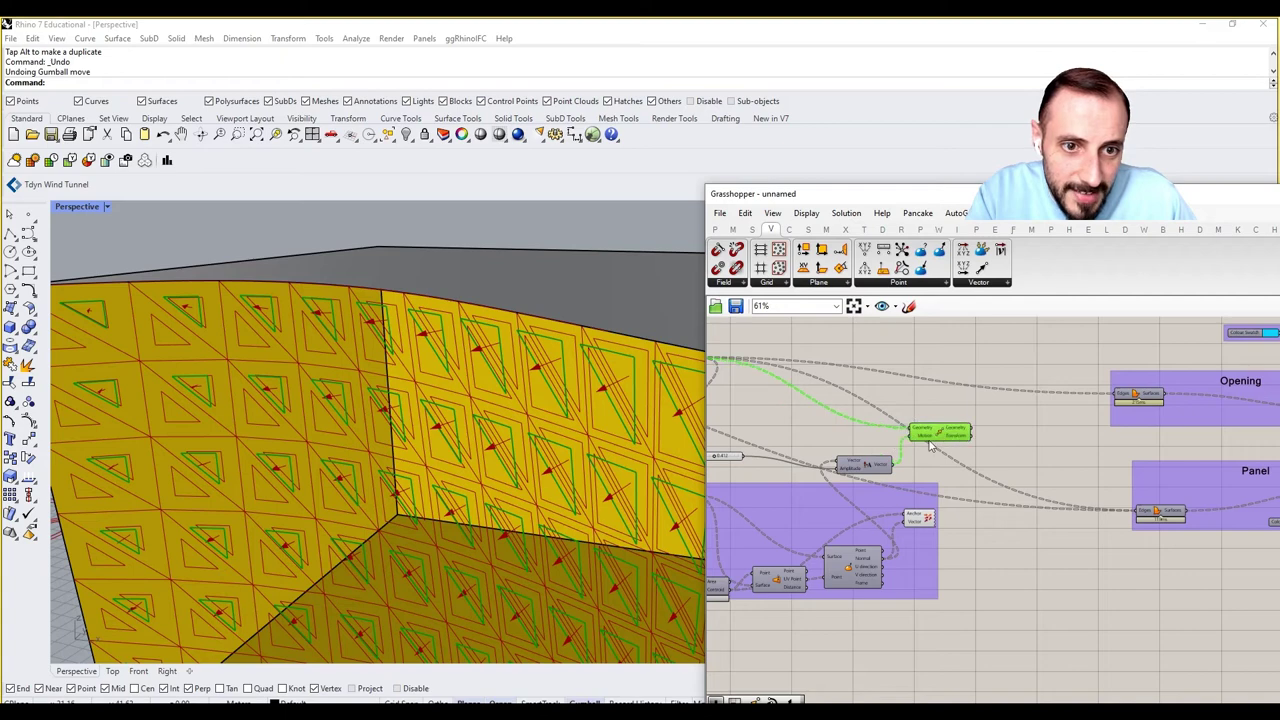
Move the surface-normal group together with the slider, Amplitude and Move components down, below the level of the lower Panel group.
{"action": "scroll", "coordinate": [932, 450], "scroll_direction": "down", "scroll_amount": 2}
{"action": "right_click_drag", "start_coordinate": [932, 450], "coordinate": [1043, 453]}
{"action": "right_click_drag", "start_coordinate": [1046, 578], "coordinate": [1058, 576]}
{"action": "left_click_drag", "start_coordinate": [1096, 588], "coordinate": [860, 420]}
{"action": "left_click_drag", "start_coordinate": [1060, 440], "coordinate": [1060, 561]}
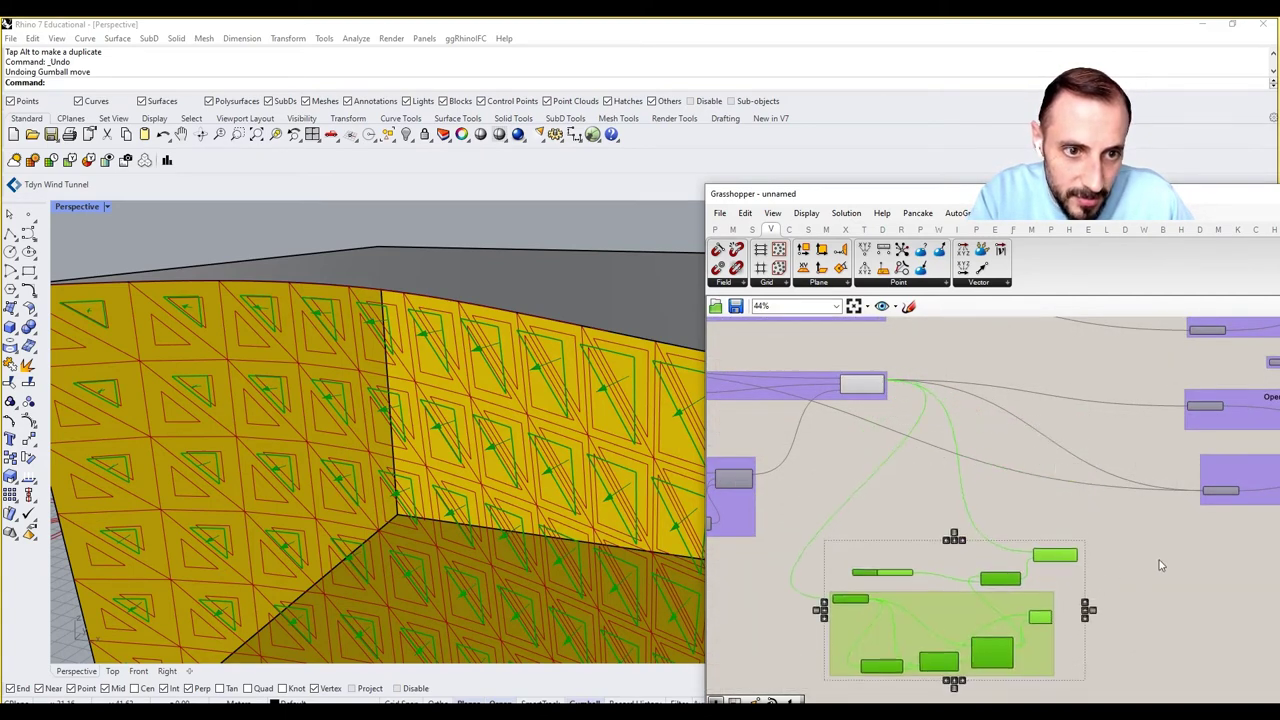
{"action": "left_click", "coordinate": [1161, 563]}
Nudge the Move component slightly further right, clear of the surface-normal group.
{"action": "right_click_drag", "start_coordinate": [1176, 546], "coordinate": [974, 539]}
{"action": "scroll", "coordinate": [980, 533], "scroll_direction": "down", "scroll_amount": 1}
{"action": "scroll", "coordinate": [904, 552], "scroll_direction": "up", "scroll_amount": 2}
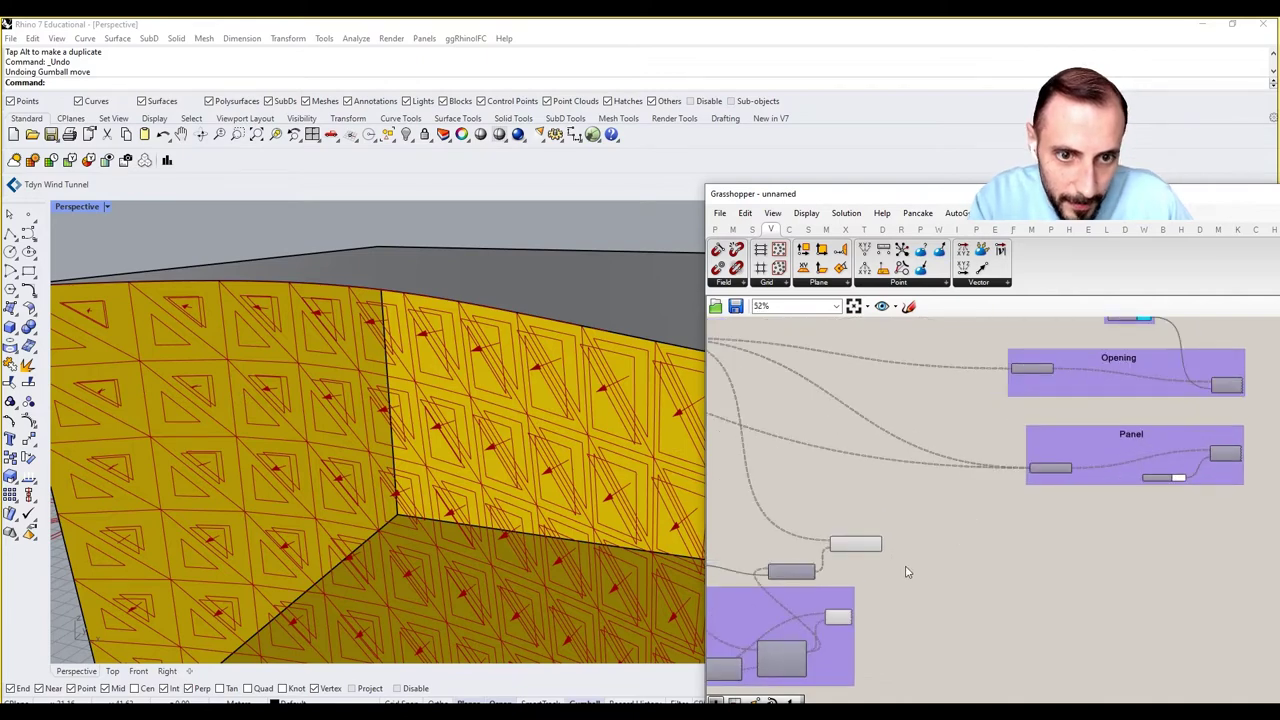
{"action": "right_click_drag", "start_coordinate": [905, 567], "coordinate": [981, 528]}
{"action": "scroll", "coordinate": [909, 514], "scroll_direction": "up", "scroll_amount": 2}
{"action": "left_click_drag", "start_coordinate": [936, 504], "coordinate": [960, 504]}
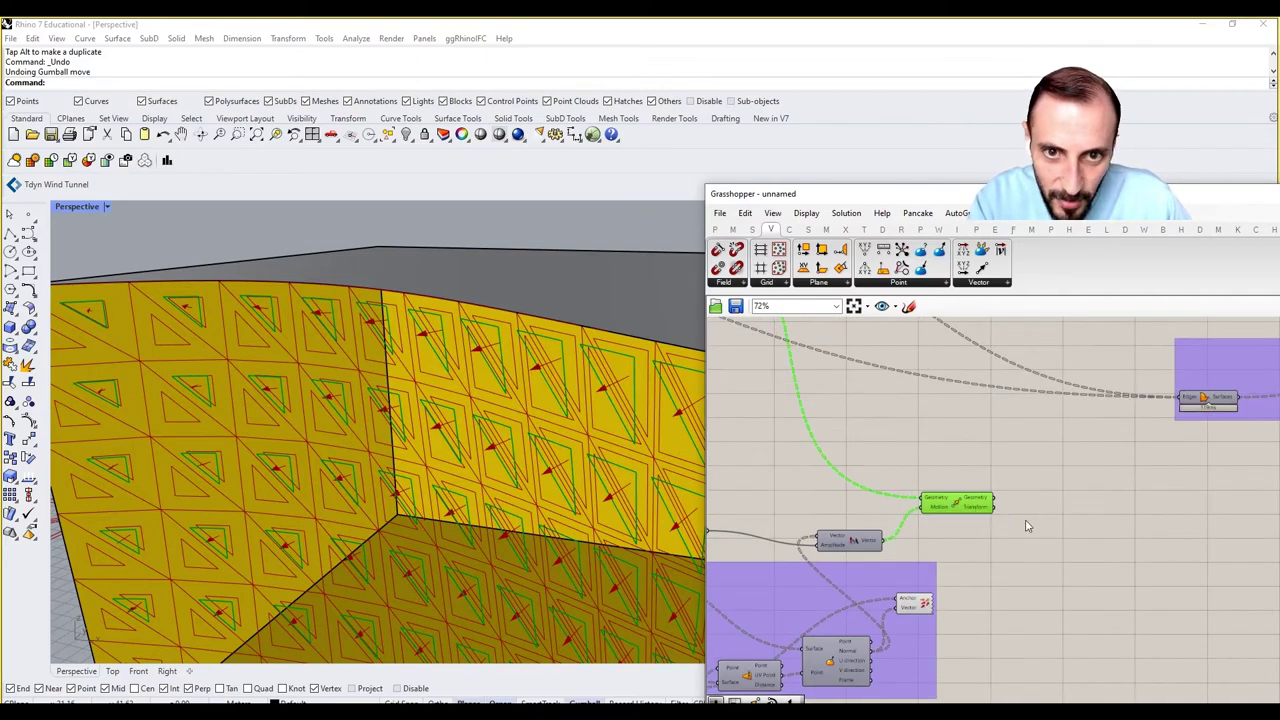
{"action": "right_click_drag", "start_coordinate": [1027, 526], "coordinate": [1070, 518]}
{"action": "right_click_drag", "start_coordinate": [884, 497], "coordinate": [988, 490]}
{"action": "right_click_drag", "start_coordinate": [1078, 511], "coordinate": [940, 545]}
{"action": "scroll", "coordinate": [1080, 526], "scroll_direction": "down", "scroll_amount": 1}
{"action": "right_click_drag", "start_coordinate": [1118, 519], "coordinate": [963, 538]}
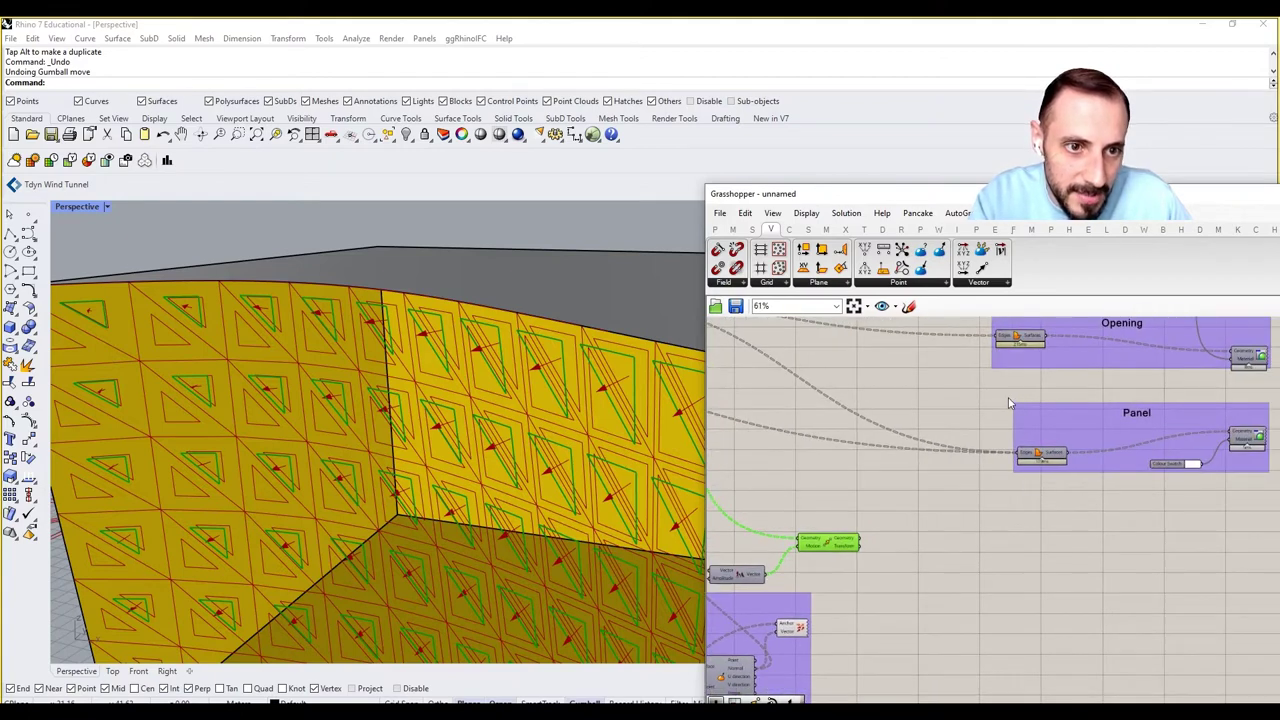
{"action": "left_click", "coordinate": [858, 535]}
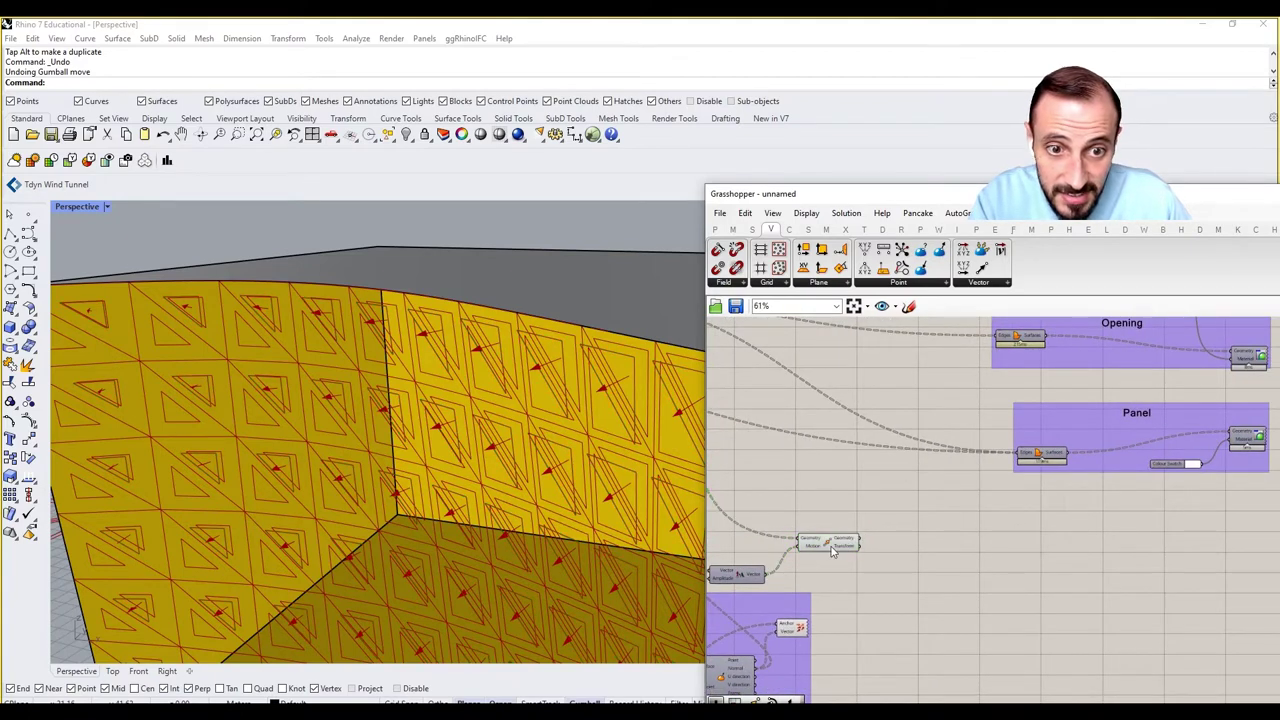
{"action": "left_click", "coordinate": [902, 535]}
Duplicate the lower Opening group with its colour swatch and place the copy beside the Move component.
{"action": "right_click_drag", "start_coordinate": [910, 535], "coordinate": [868, 637]}
{"action": "right_click_drag", "start_coordinate": [1085, 362], "coordinate": [1003, 468]}
{"action": "scroll", "coordinate": [1003, 468], "scroll_direction": "down", "scroll_amount": 2}
{"action": "scroll", "coordinate": [1003, 468], "scroll_direction": "up", "scroll_amount": 1}
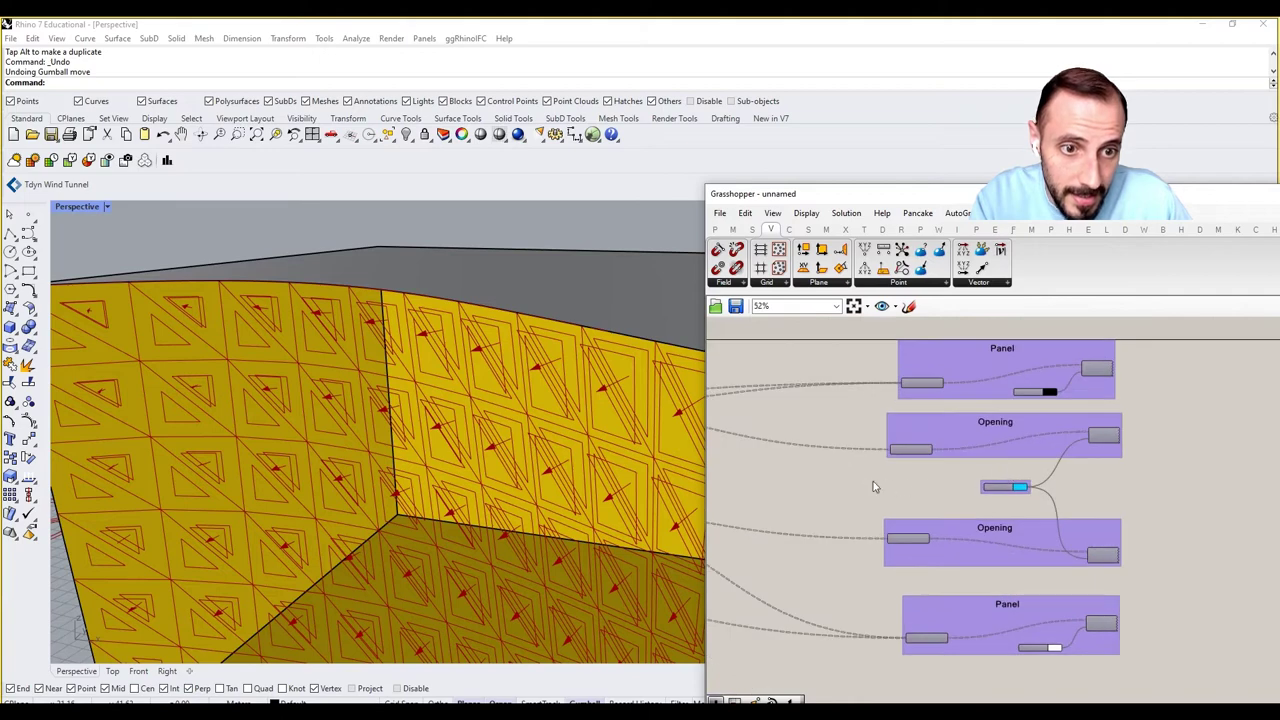
{"action": "left_click_drag", "start_coordinate": [870, 492], "coordinate": [1141, 570]}
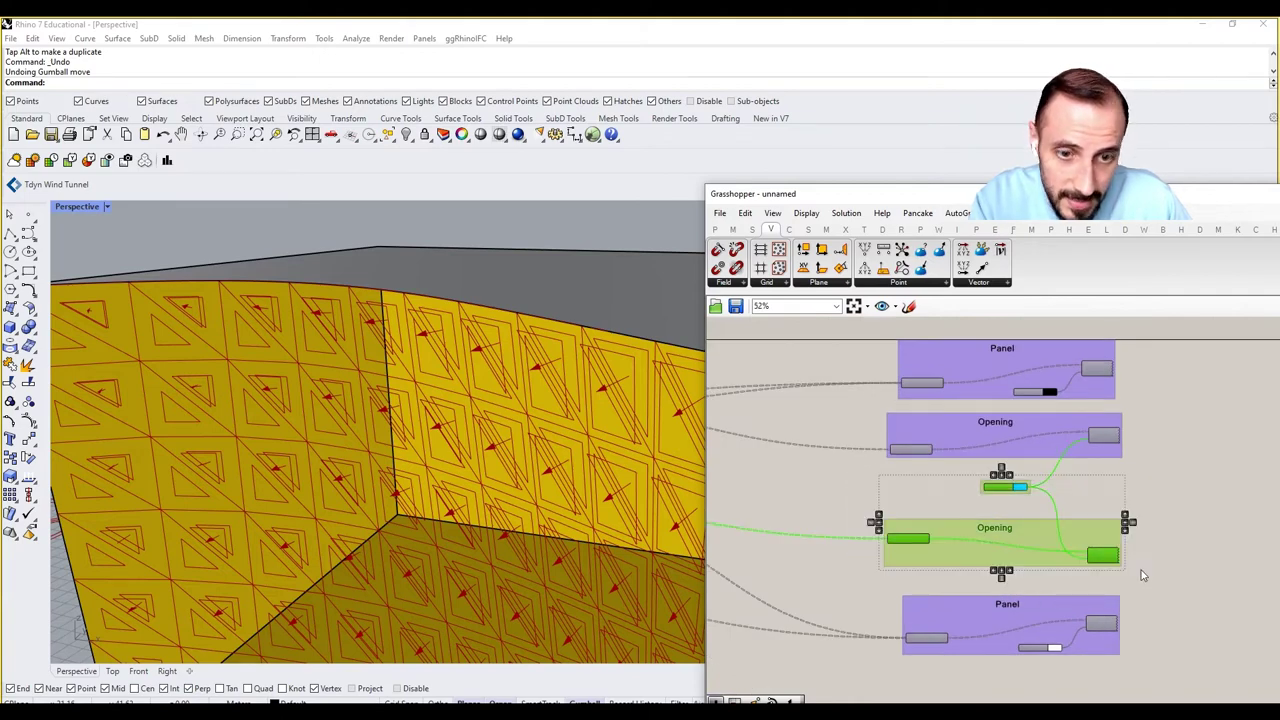
{"action": "left_click", "coordinate": [1142, 540]}
{"action": "left_click_drag", "start_coordinate": [973, 463], "coordinate": [1133, 576]}
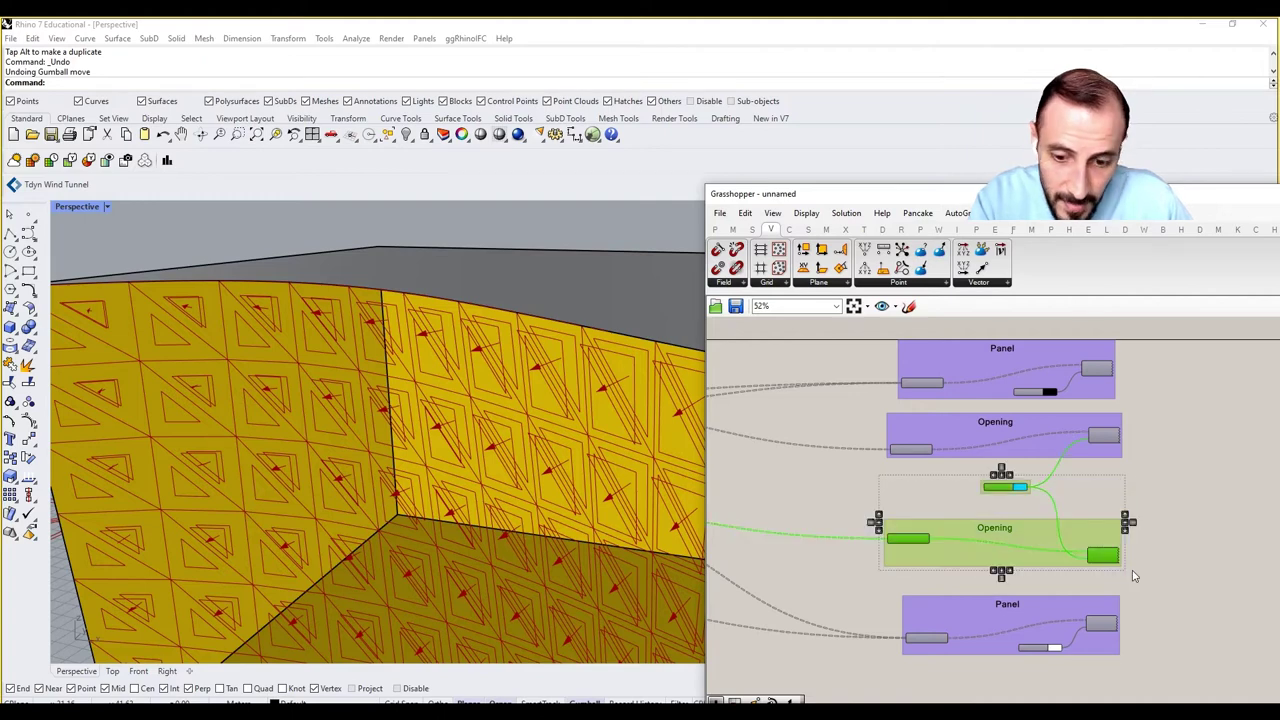
{"action": "key", "text": "ctrl+v"}
{"action": "right_click_drag", "start_coordinate": [1094, 546], "coordinate": [1122, 436]}
{"action": "left_click_drag", "start_coordinate": [1116, 450], "coordinate": [984, 634]}
{"action": "left_click_drag", "start_coordinate": [1133, 448], "coordinate": [977, 688]}
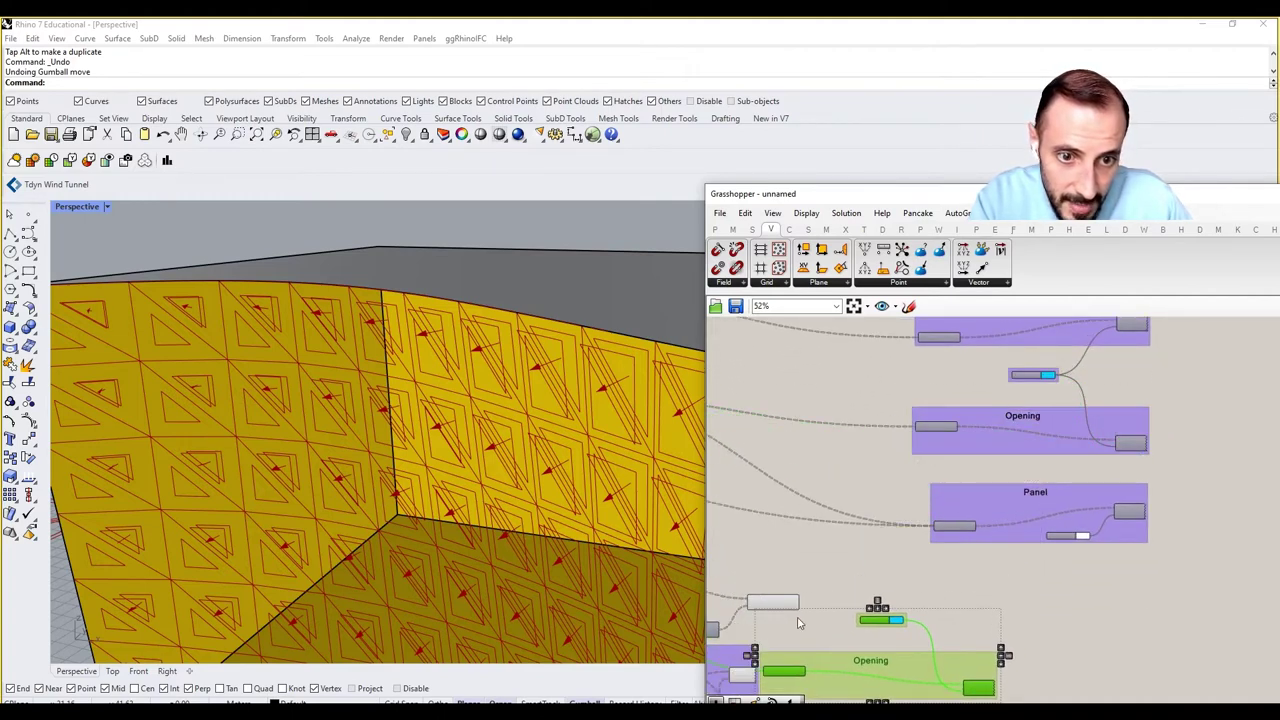
Wire the Move component's Geometry output into the Edges input of the copied Opening group's Boundary Surfaces.
{"action": "scroll", "coordinate": [800, 621], "scroll_direction": "up", "scroll_amount": 3}
{"action": "right_click_drag", "start_coordinate": [808, 600], "coordinate": [921, 466]}
{"action": "left_click", "coordinate": [955, 516]}
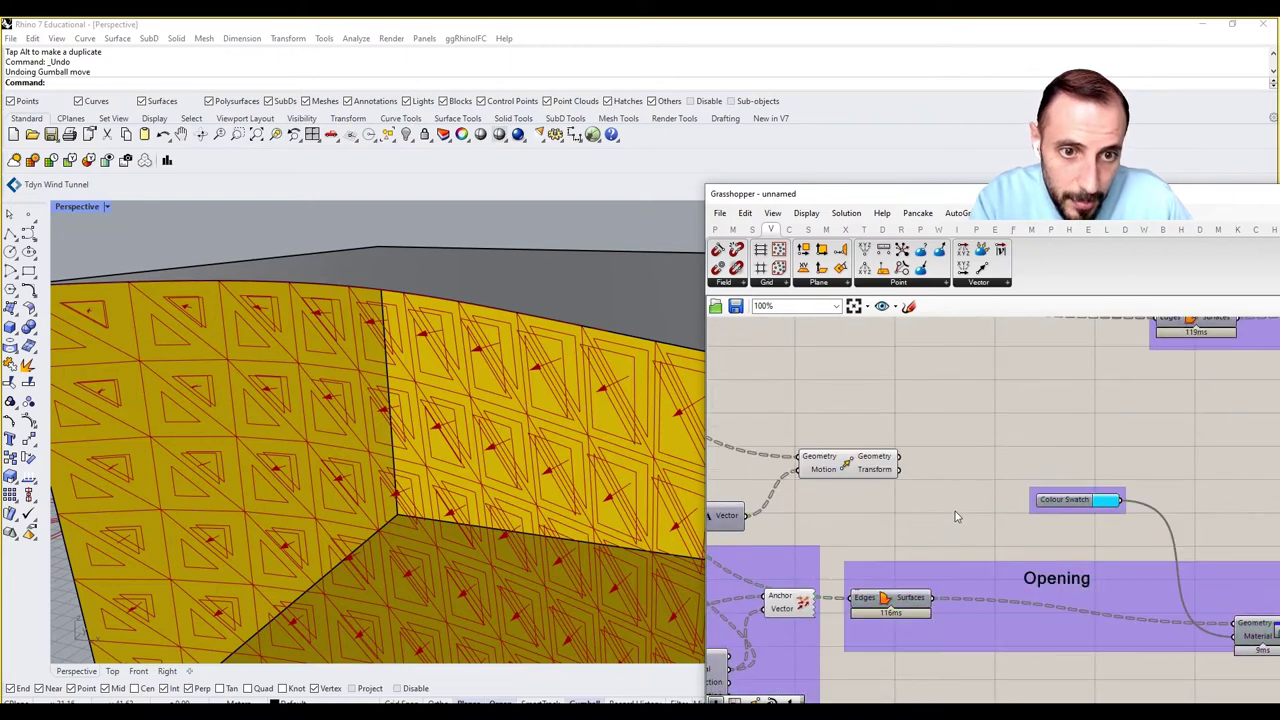
{"action": "left_click_drag", "start_coordinate": [898, 469], "coordinate": [850, 598]}
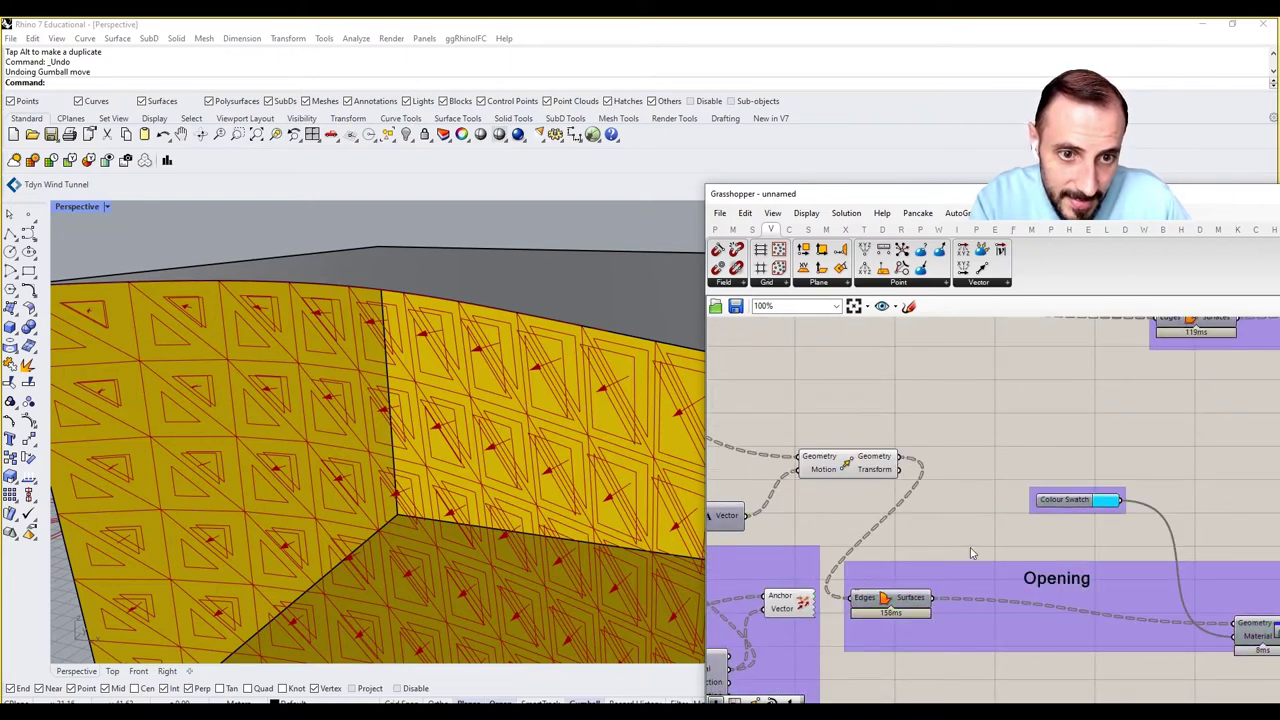
Turn off the Move component's preview and turn on the preview of the copied Opening group's Custom Preview component.
{"action": "right_click_drag", "start_coordinate": [925, 492], "coordinate": [854, 467]}
{"action": "left_click", "coordinate": [803, 440]}
{"action": "right_click", "coordinate": [822, 432]}
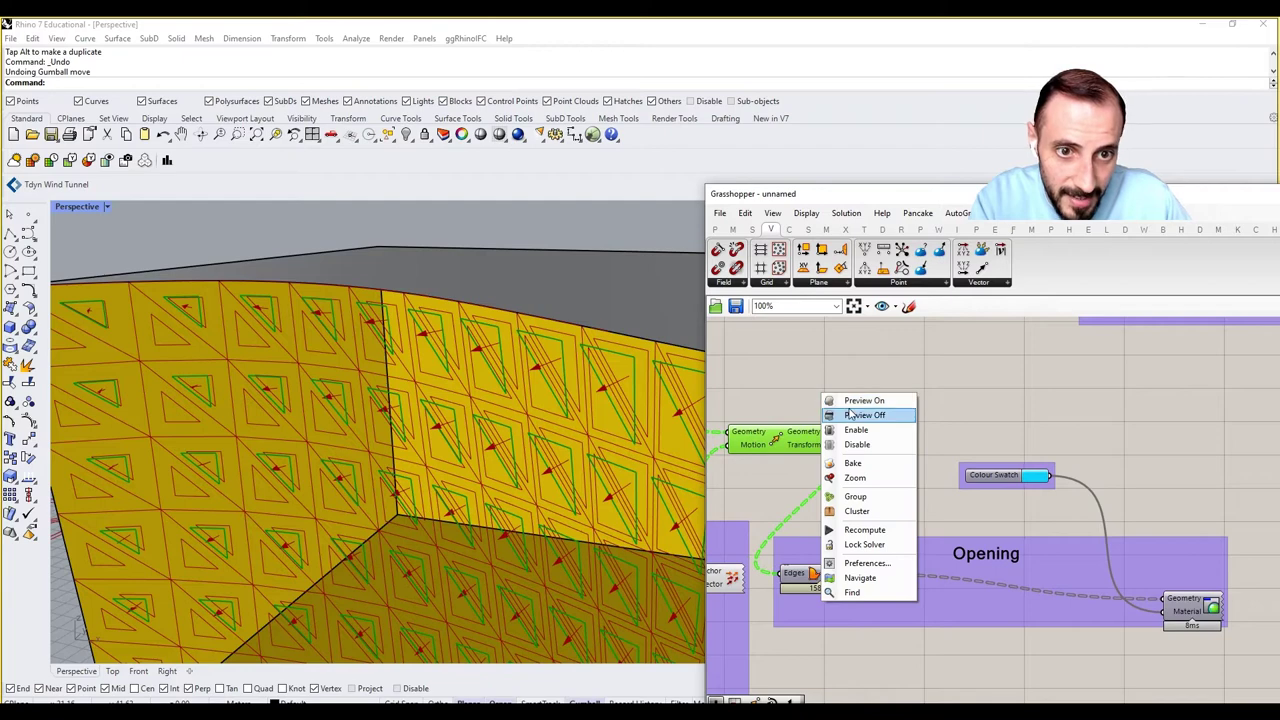
{"action": "left_click", "coordinate": [852, 413]}
{"action": "left_click", "coordinate": [1188, 614]}
{"action": "middle_click", "coordinate": [1140, 442]}
{"action": "left_click", "coordinate": [1153, 453]}
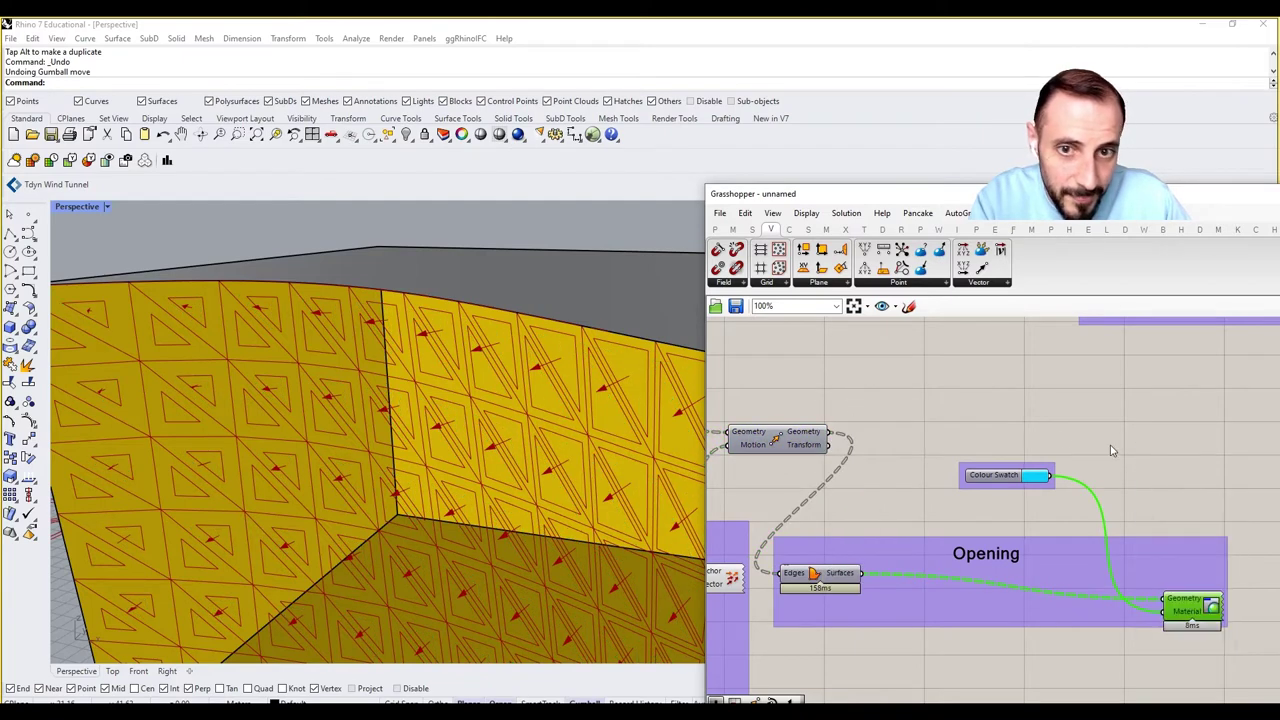
{"action": "right_click", "coordinate": [1125, 448]}
{"action": "left_click", "coordinate": [1140, 455]}
{"action": "left_click", "coordinate": [1127, 448]}
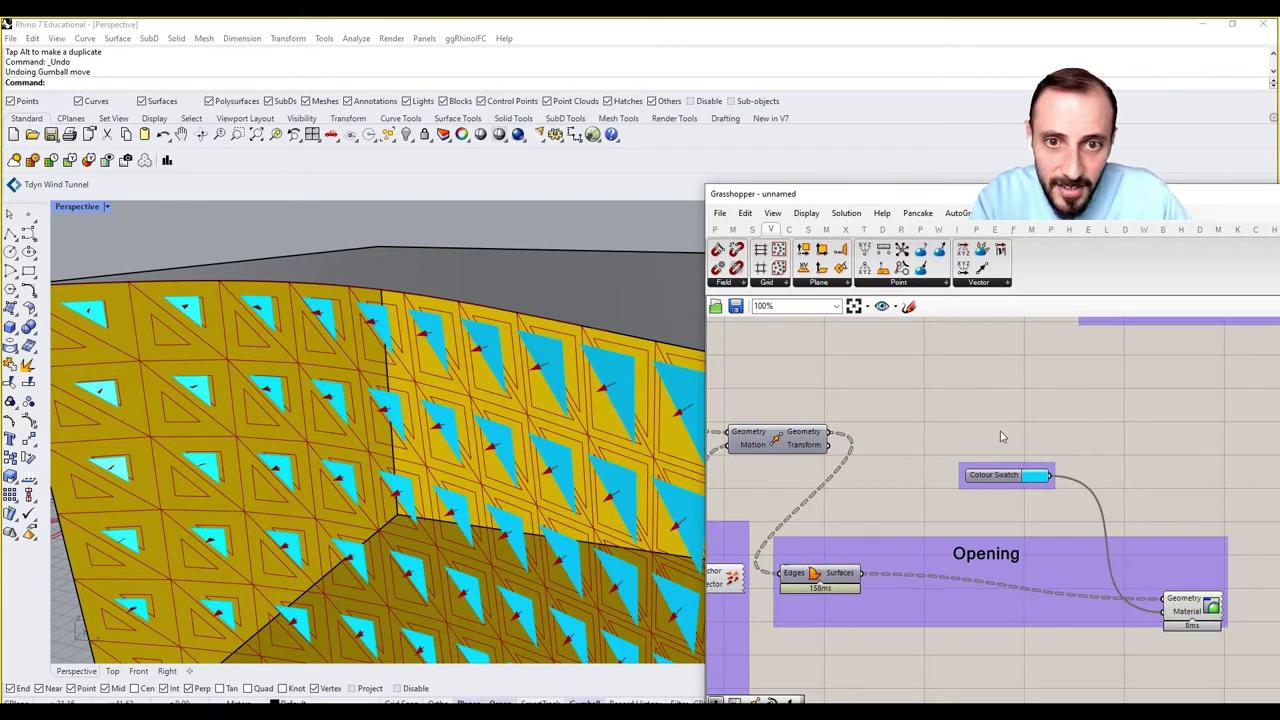
Shift the copied Opening group to the right and align its colour swatch just above it.
{"action": "right_click_drag", "start_coordinate": [960, 474], "coordinate": [1088, 446]}
{"action": "scroll", "coordinate": [1092, 446], "scroll_direction": "down", "scroll_amount": 3}
{"action": "left_click_drag", "start_coordinate": [1075, 527], "coordinate": [1115, 539]}
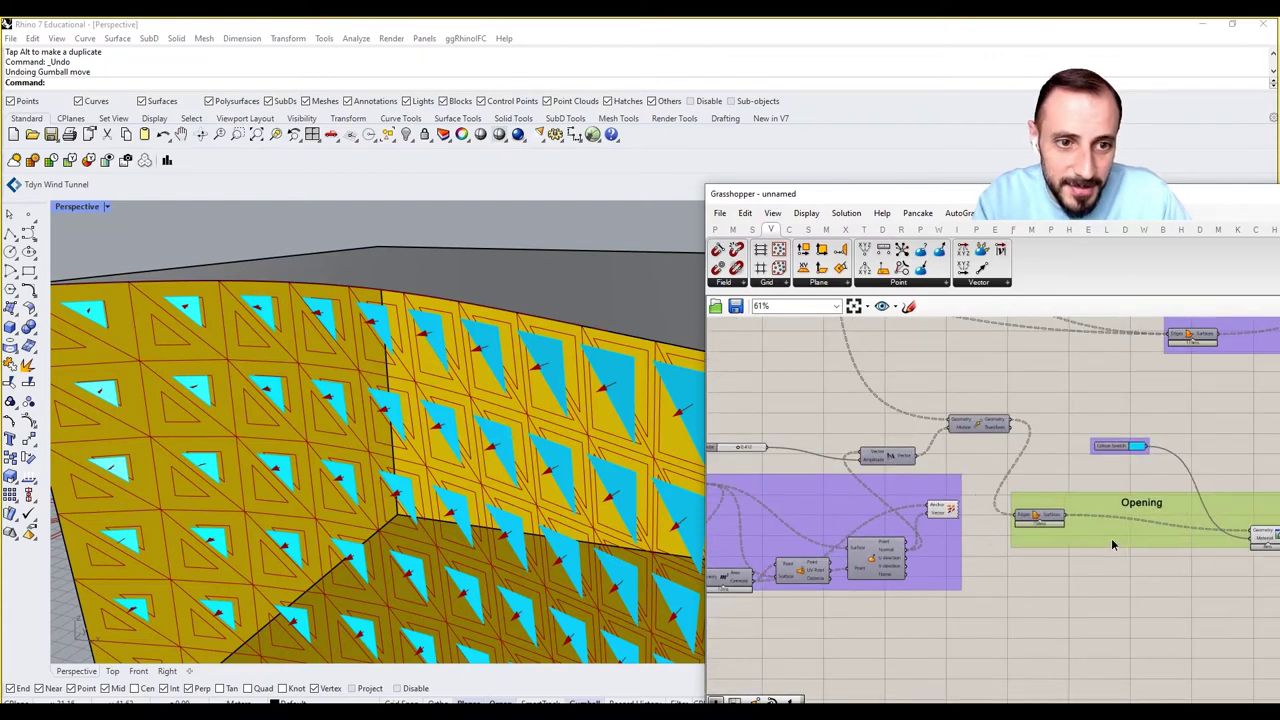
{"action": "left_click", "coordinate": [1127, 455]}
{"action": "left_click_drag", "start_coordinate": [1127, 455], "coordinate": [1143, 469]}
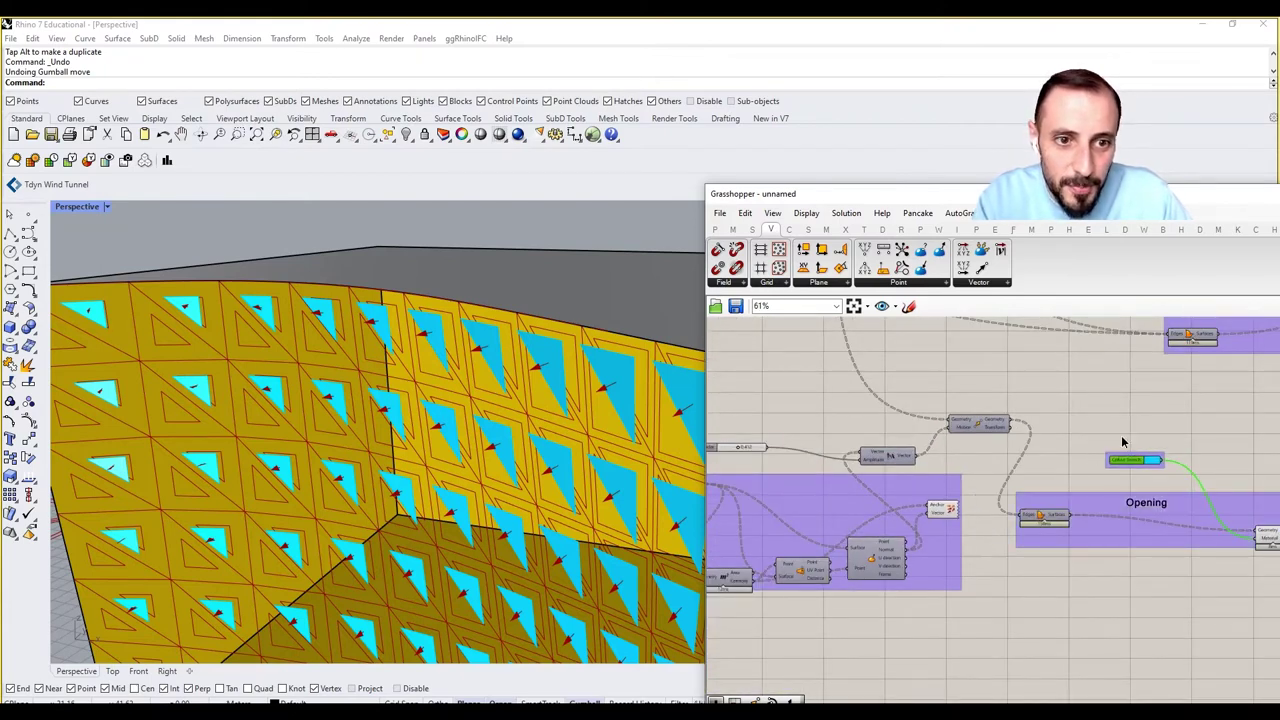
Insert a Negative component between the number slider and the Amplitude input, and set the slider to 0.306.
{"action": "scroll", "coordinate": [961, 462], "scroll_direction": "up", "scroll_amount": 1}
{"action": "scroll", "coordinate": [940, 450], "scroll_direction": "up", "scroll_amount": 1}
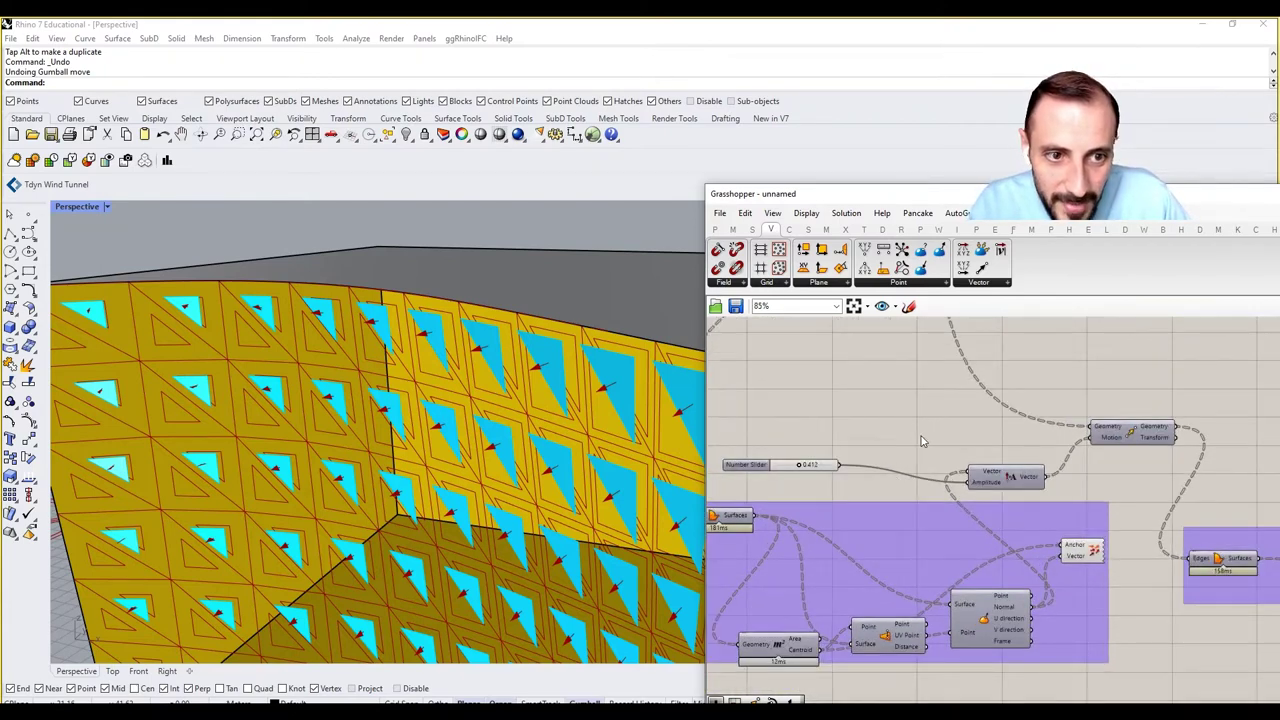
{"action": "double_click", "coordinate": [900, 443]}
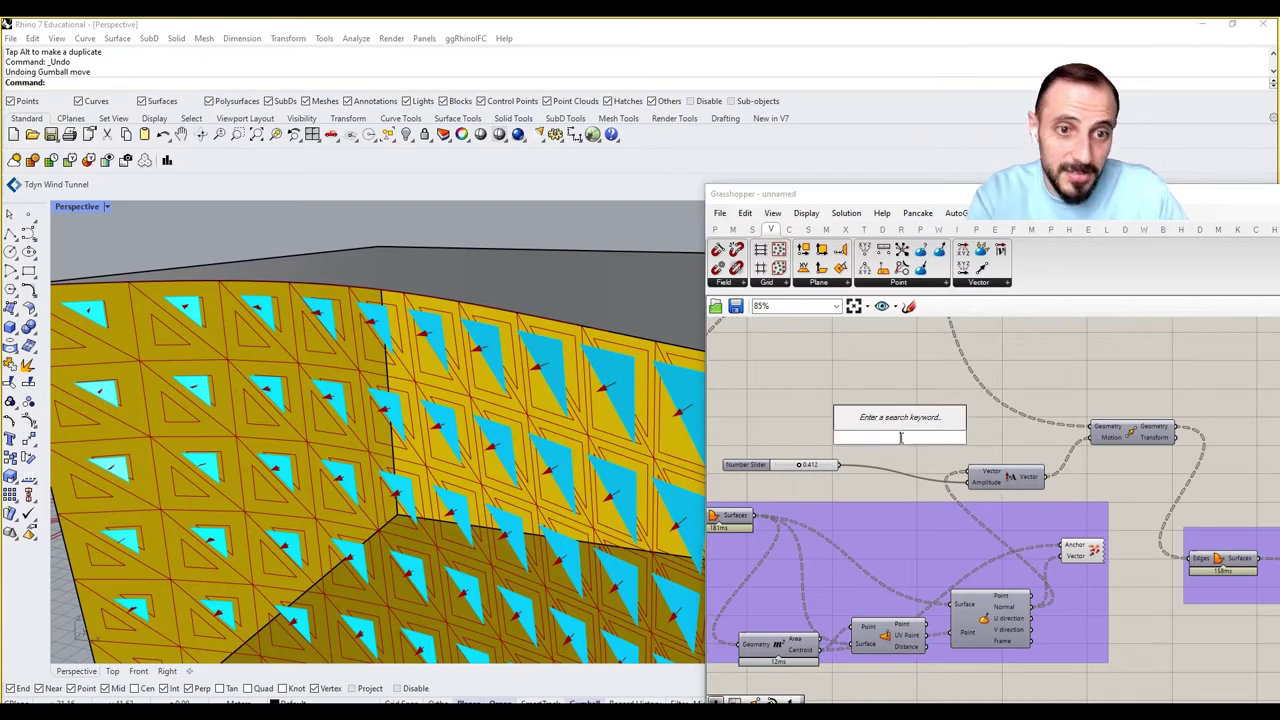
{"action": "type", "text": "merge"}
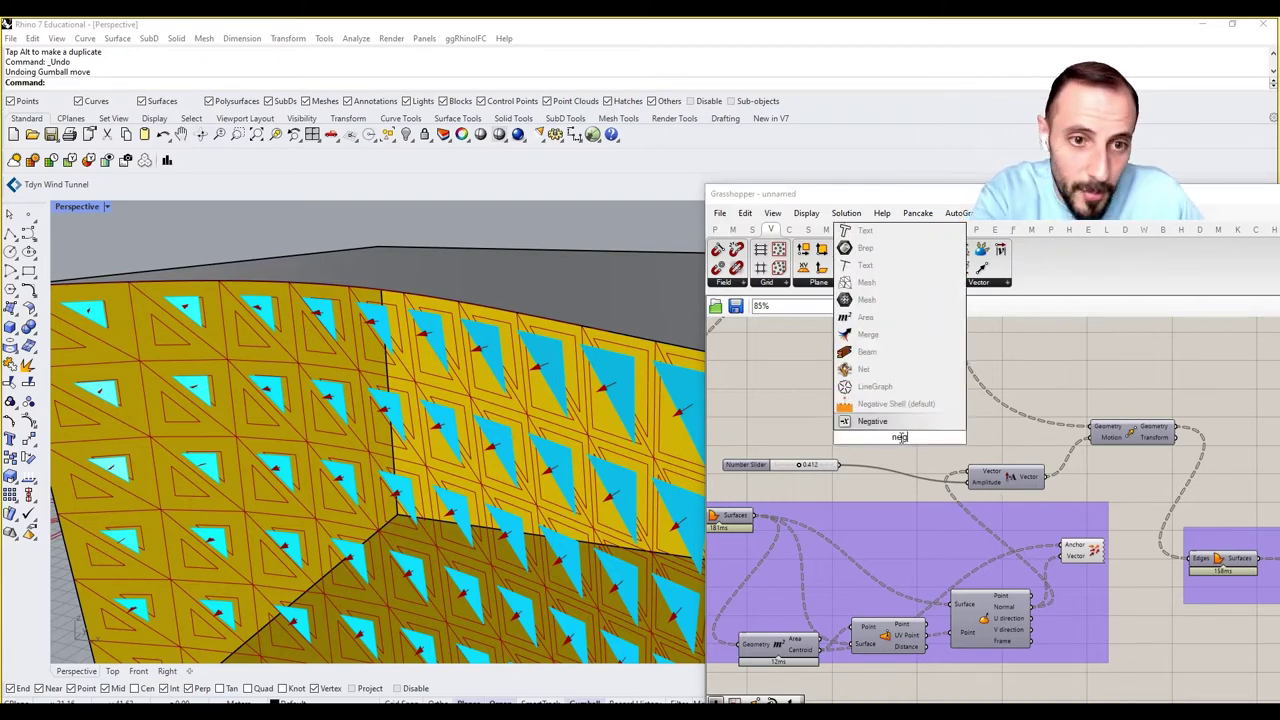
{"action": "key", "text": "Return"}
{"action": "left_click_drag", "start_coordinate": [878, 439], "coordinate": [879, 439]}
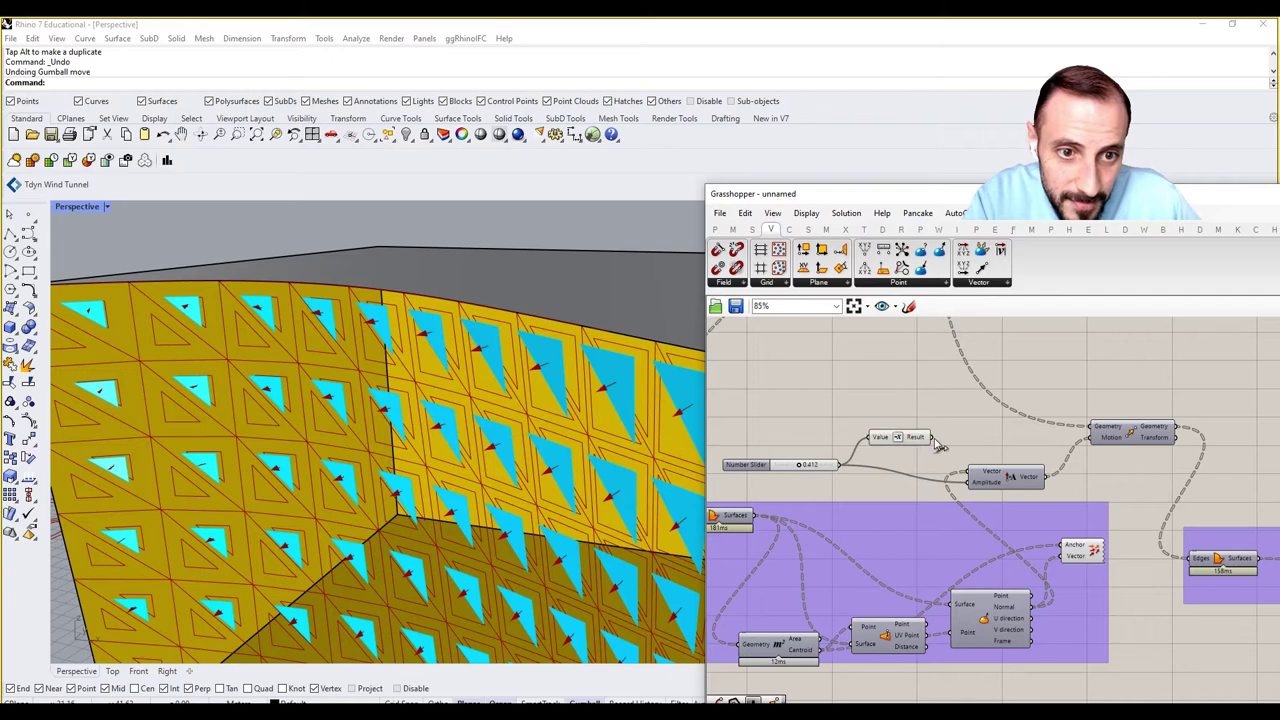
{"action": "left_click_drag", "start_coordinate": [962, 487], "coordinate": [967, 483]}
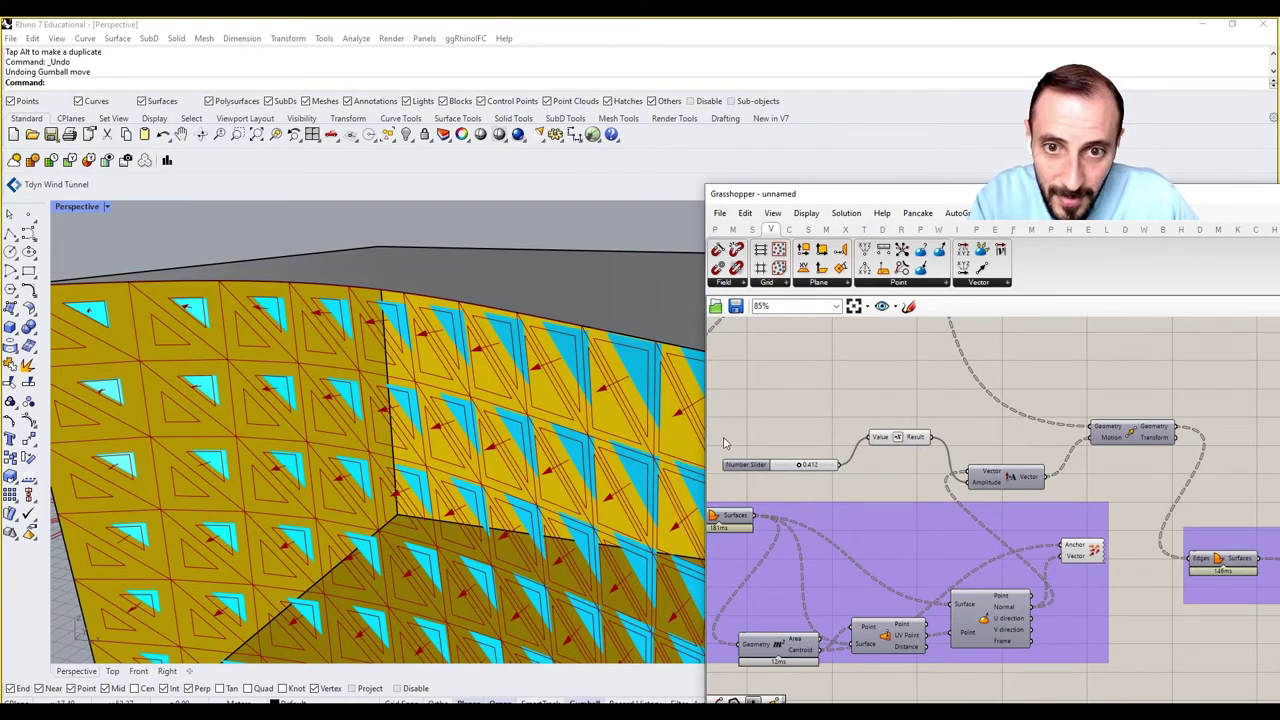
{"action": "mouse_move", "coordinate": [798, 470]}
{"action": "left_mouse_down"}
{"action": "mouse_move", "coordinate": [779, 470]}
{"action": "mouse_move", "coordinate": [795, 471]}
{"action": "left_mouse_up"}
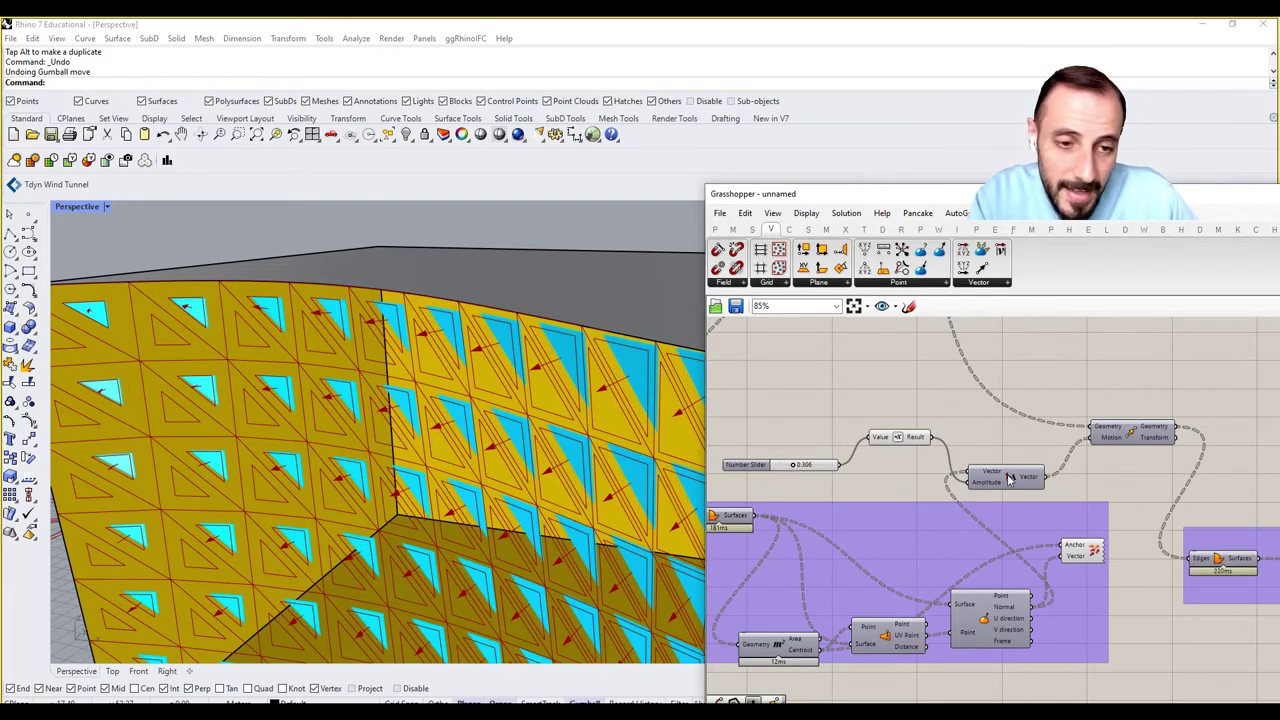
Add a Loft component beside the Move component.
{"action": "scroll", "coordinate": [1008, 480], "scroll_direction": "down", "scroll_amount": 2}
{"action": "right_click_drag", "start_coordinate": [1180, 481], "coordinate": [942, 479]}
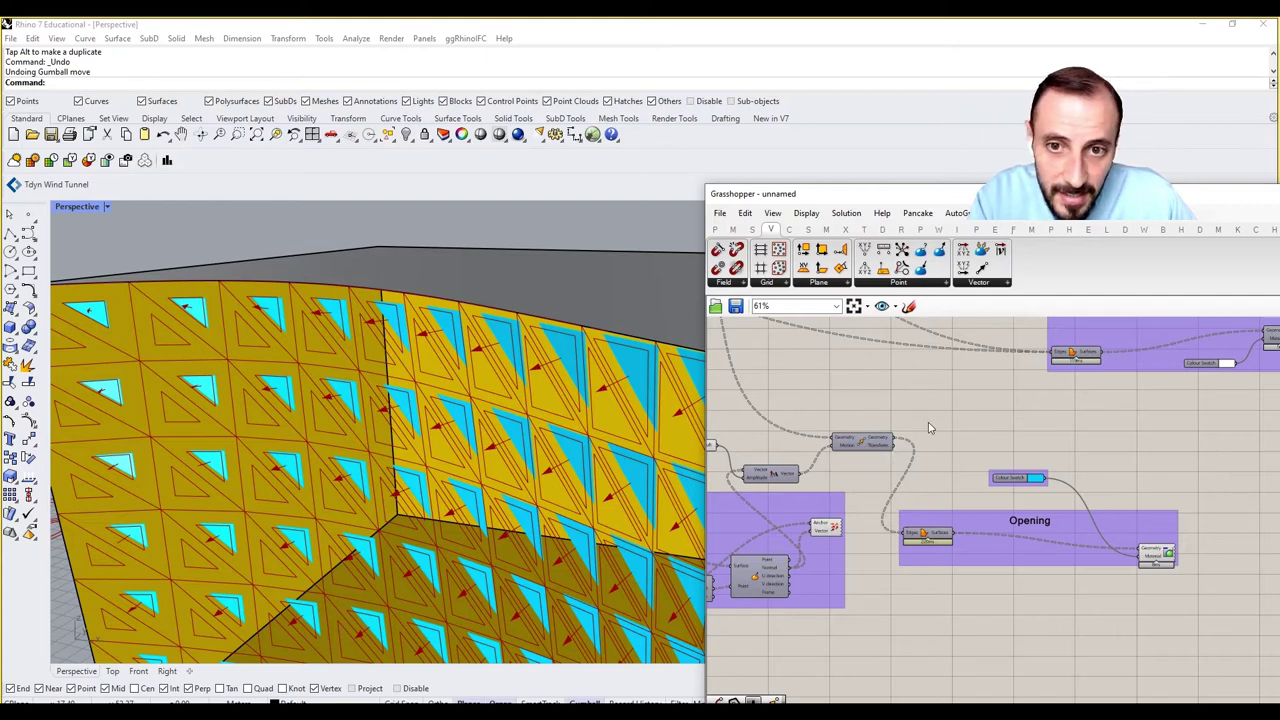
{"action": "double_click", "coordinate": [928, 424]}
{"action": "type", "text": "loft"}
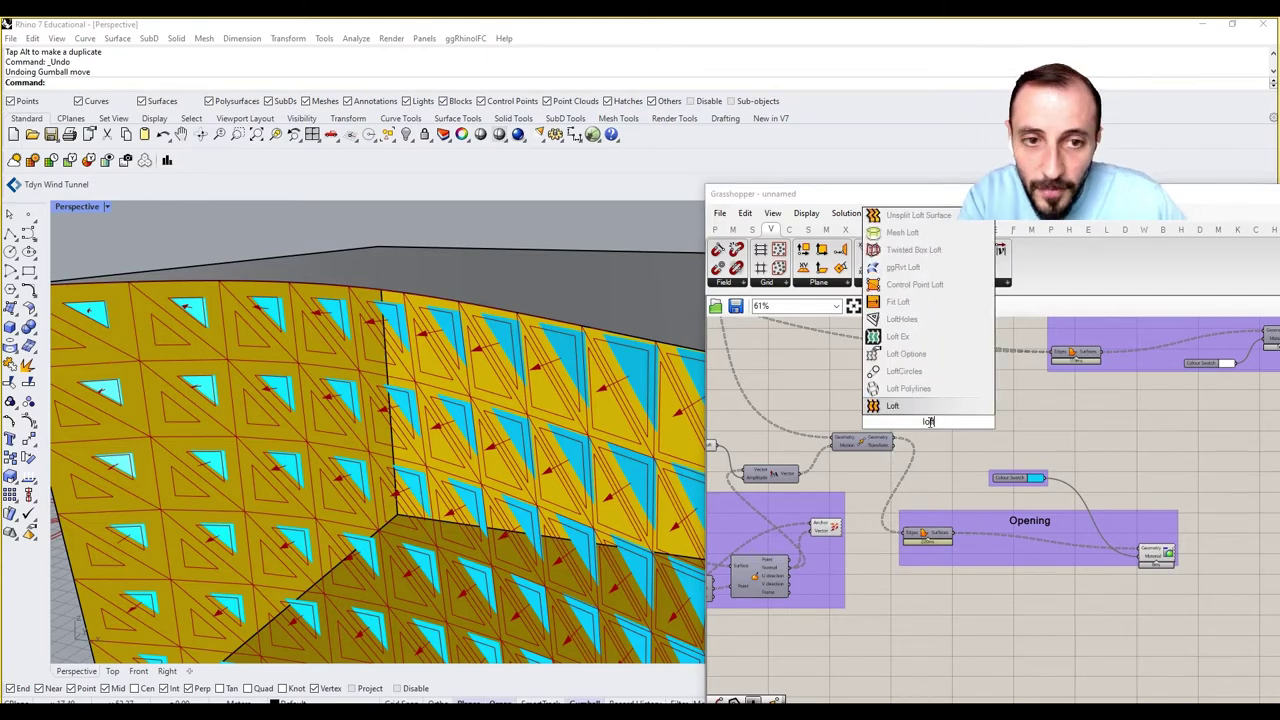
{"action": "left_click", "coordinate": [913, 408]}
{"action": "left_click_drag", "start_coordinate": [914, 420], "coordinate": [935, 424]}
{"action": "right_click_drag", "start_coordinate": [928, 426], "coordinate": [1048, 552]}
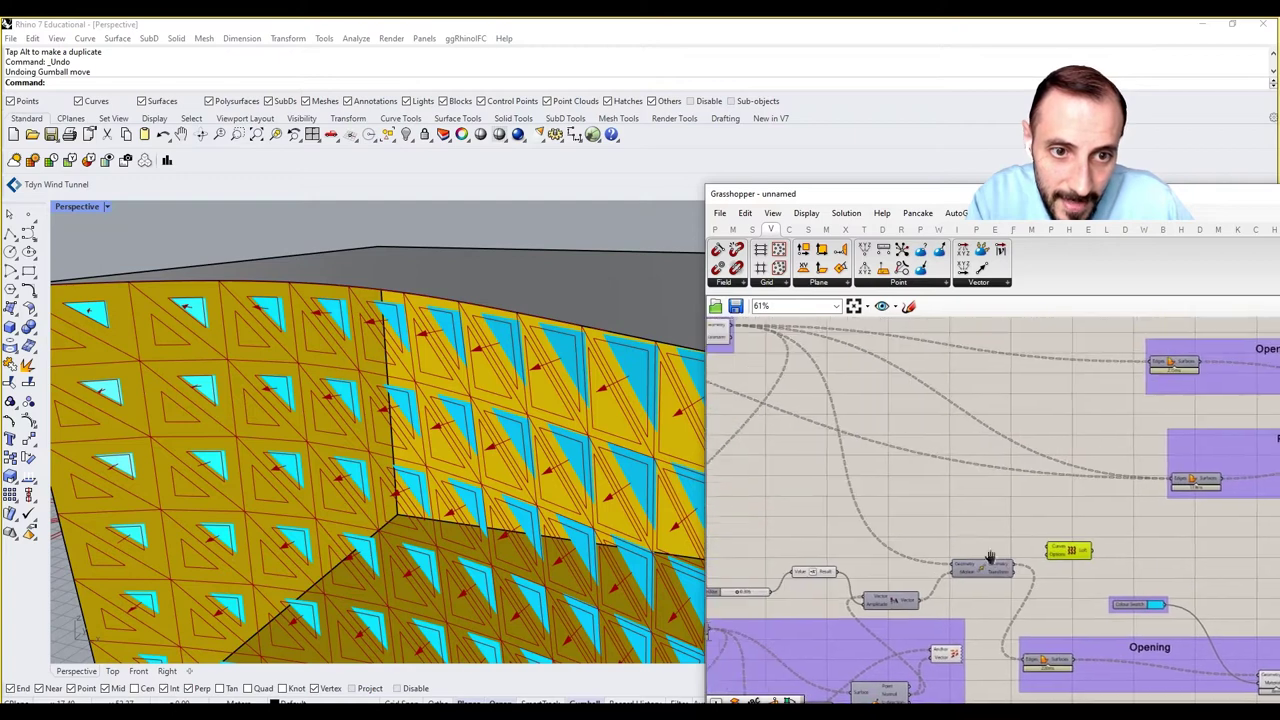
Wire the Polyline output of the original triangles that feed the opening Scale component into the Loft's Curves input.
{"action": "right_click_drag", "start_coordinate": [828, 419], "coordinate": [912, 467]}
{"action": "mouse_move", "coordinate": [796, 378]}
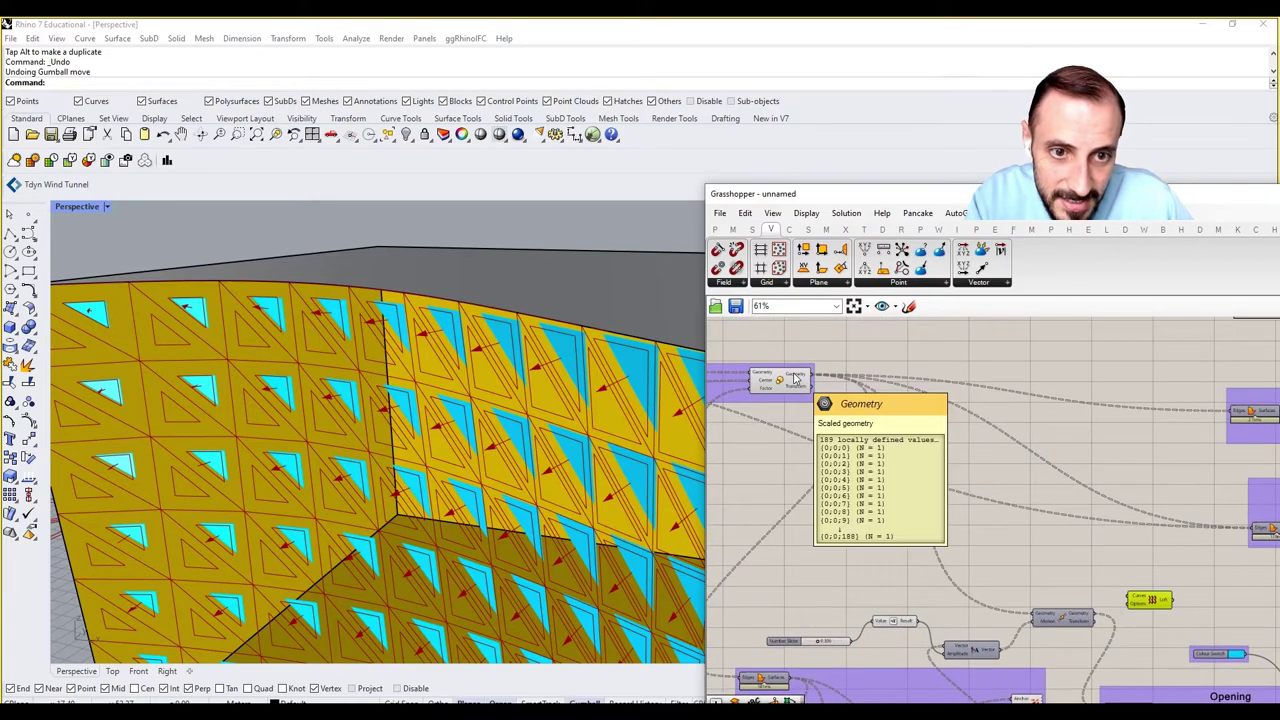
{"action": "right_click_drag", "start_coordinate": [796, 378], "coordinate": [843, 443]}
{"action": "left_click", "coordinate": [793, 422]}
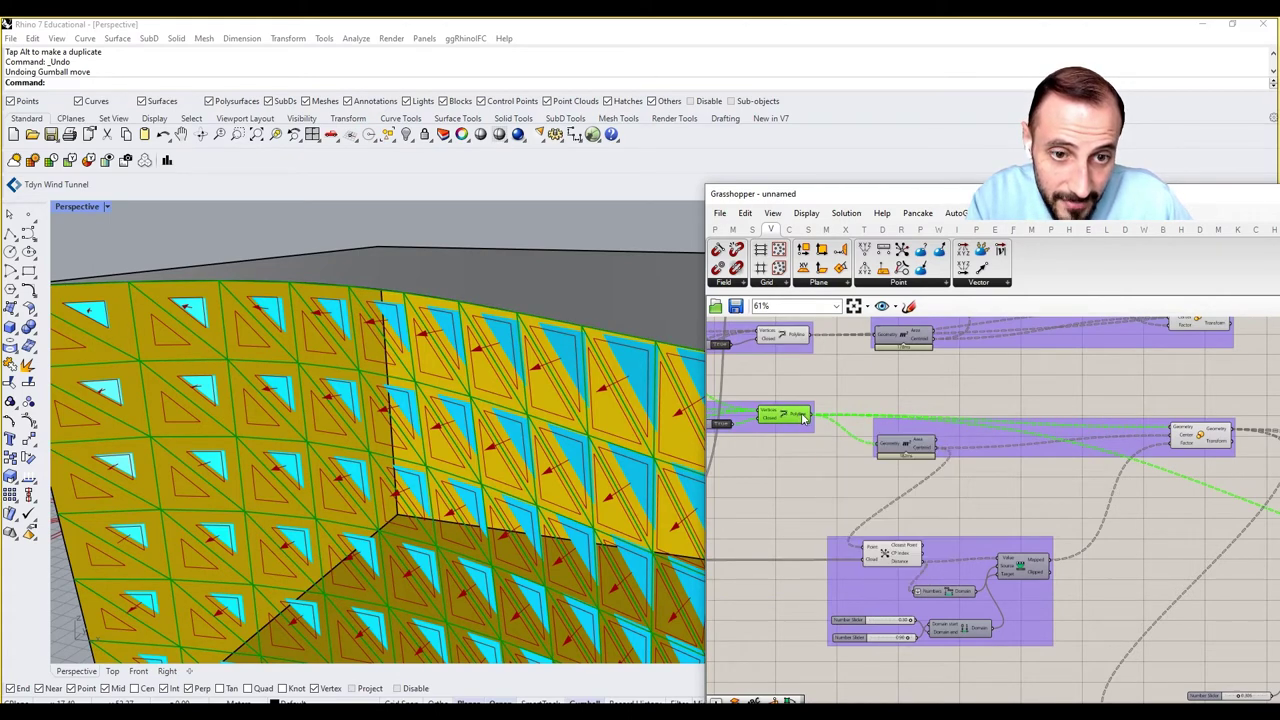
{"action": "scroll", "coordinate": [808, 414], "scroll_direction": "down", "scroll_amount": 3}
{"action": "left_click_drag", "start_coordinate": [810, 415], "coordinate": [1200, 527]}
{"action": "scroll", "coordinate": [1122, 512], "scroll_direction": "up", "scroll_amount": 5}
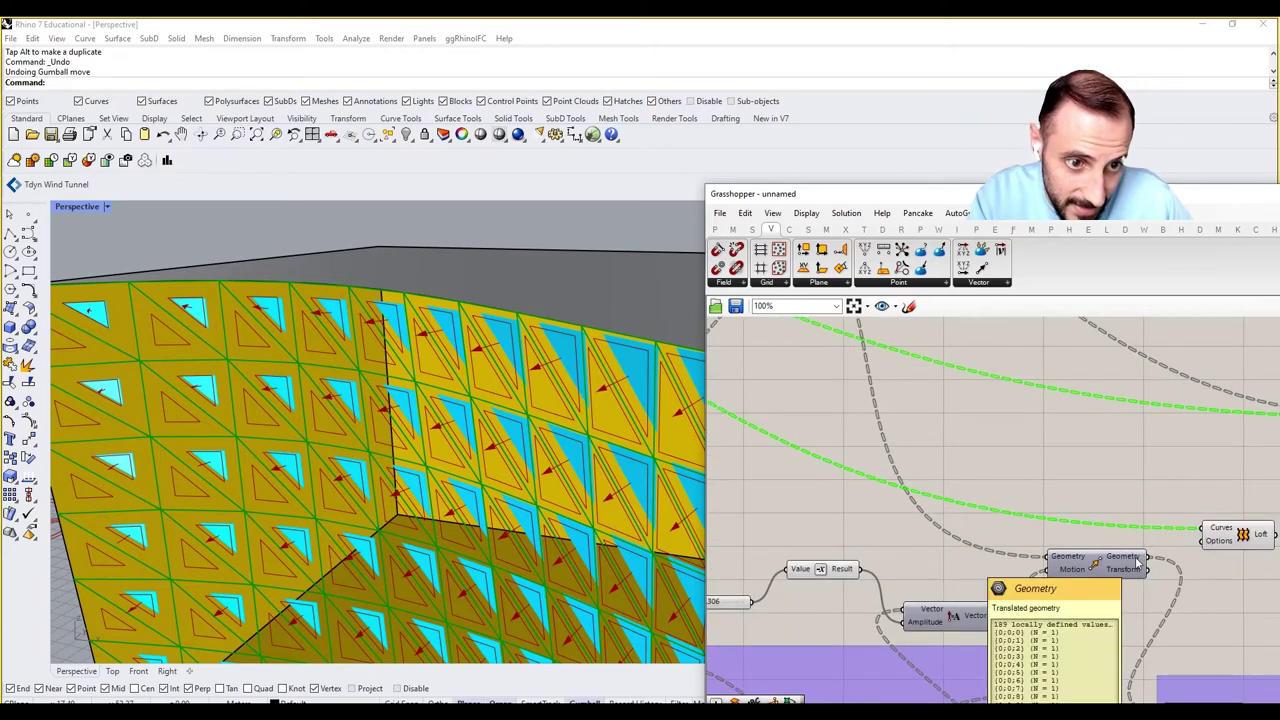
Add the Move component's Geometry output as a second source for the Loft's Curves input.
{"action": "right_click_drag", "start_coordinate": [1137, 563], "coordinate": [1033, 553]}
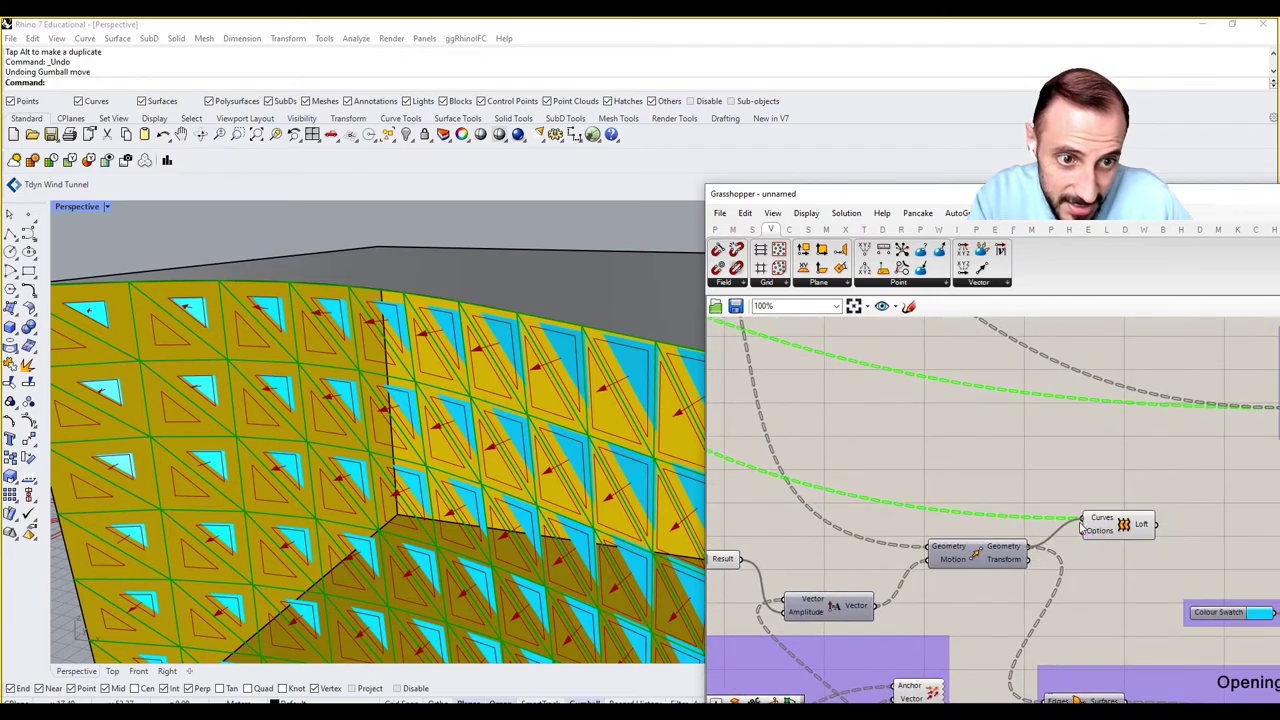
{"action": "left_click", "coordinate": [1086, 527]}
{"action": "right_click_drag", "start_coordinate": [912, 546], "coordinate": [968, 497]}
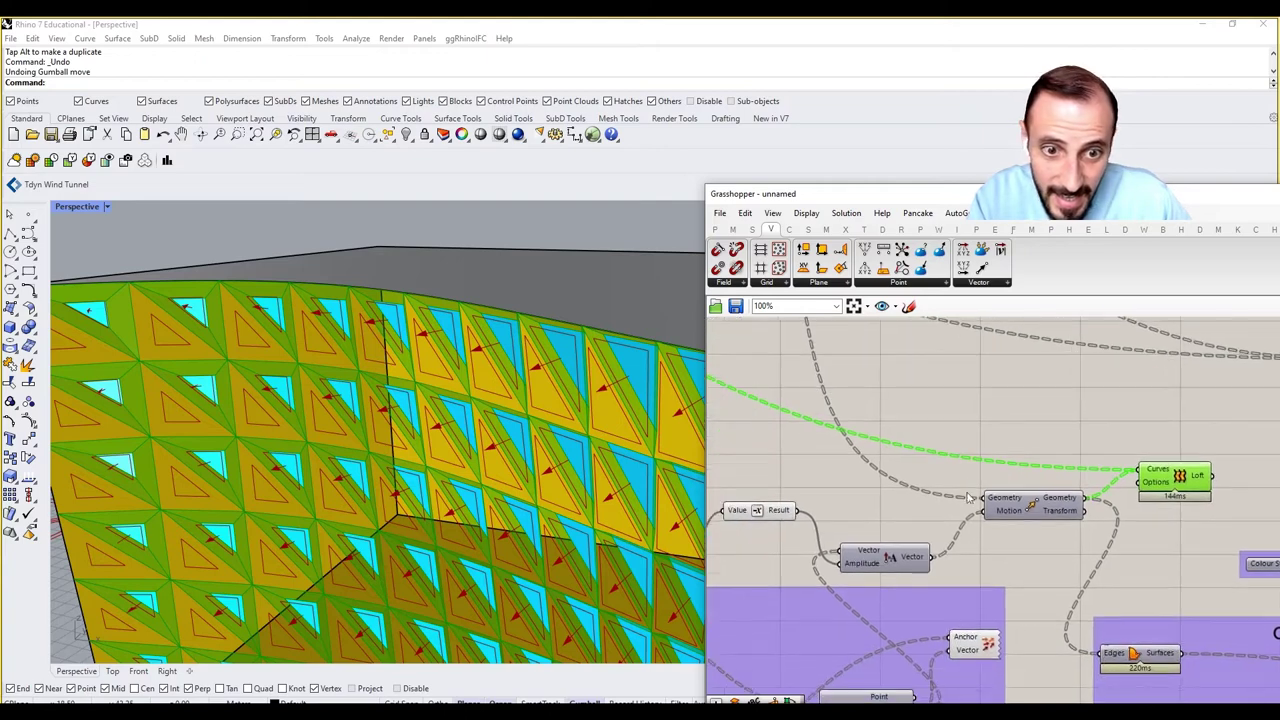
Set the number slider feeding the Negative component to 0.196.
{"action": "right_click_drag", "start_coordinate": [801, 555], "coordinate": [971, 537]}
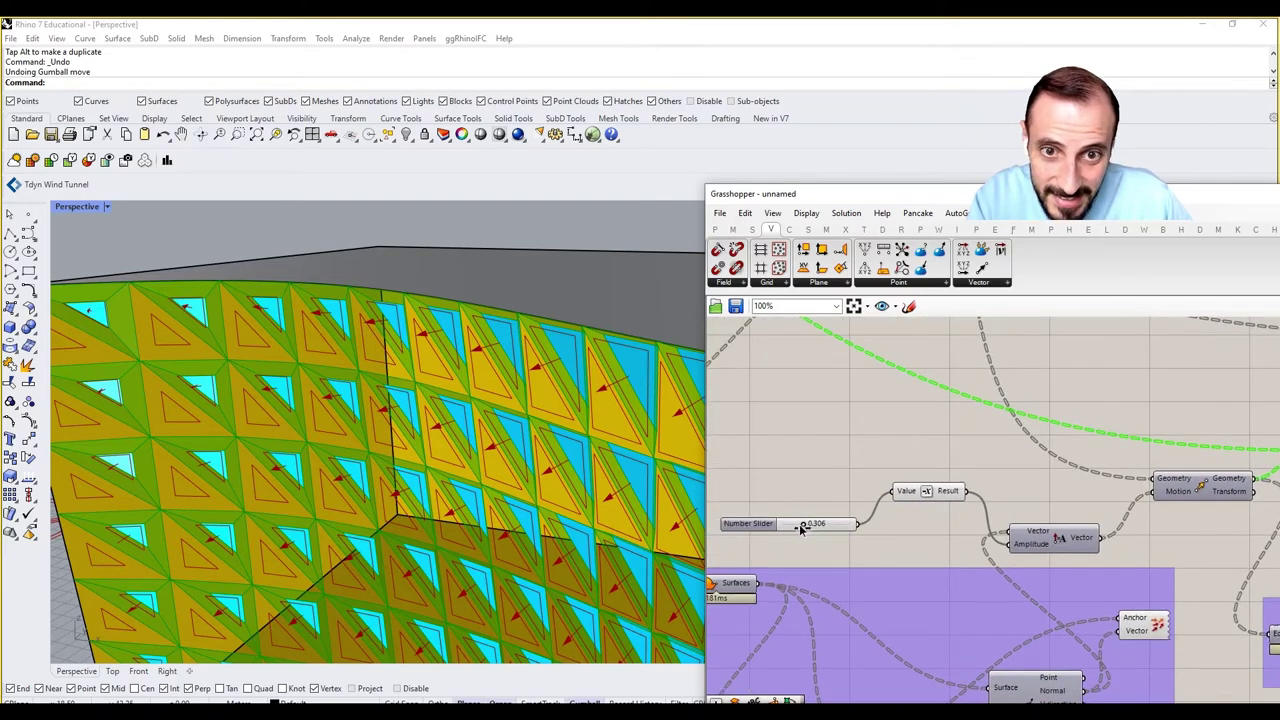
{"action": "left_click_drag", "start_coordinate": [797, 528], "coordinate": [800, 529]}
{"action": "scroll", "coordinate": [811, 483], "scroll_direction": "down", "scroll_amount": 5}
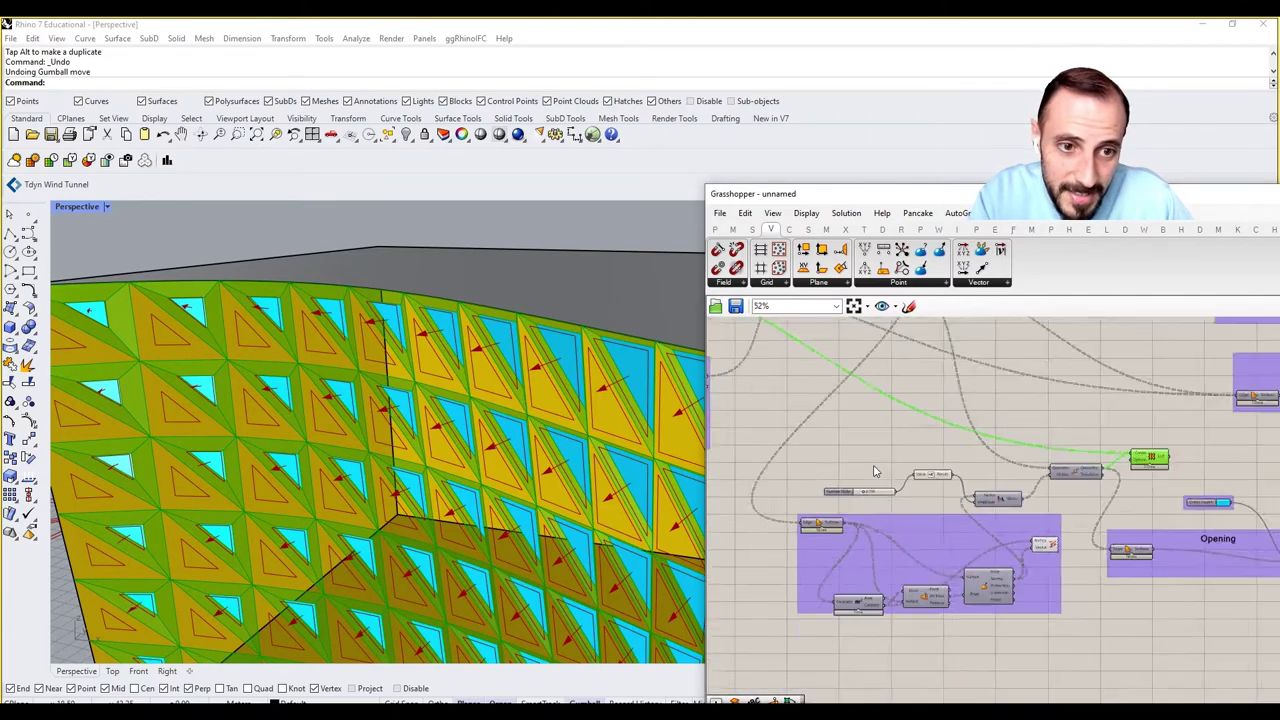
Duplicate the attractor group containing Closest Point and Remap Numbers, placing the copy directly below the original.
{"action": "scroll", "coordinate": [894, 509], "scroll_direction": "up", "scroll_amount": 4}
{"action": "right_click_drag", "start_coordinate": [952, 481], "coordinate": [1208, 506]}
{"action": "right_click_drag", "start_coordinate": [970, 506], "coordinate": [1231, 508]}
{"action": "scroll", "coordinate": [1231, 508], "scroll_direction": "down", "scroll_amount": 4}
{"action": "scroll", "coordinate": [1005, 462], "scroll_direction": "up", "scroll_amount": 3}
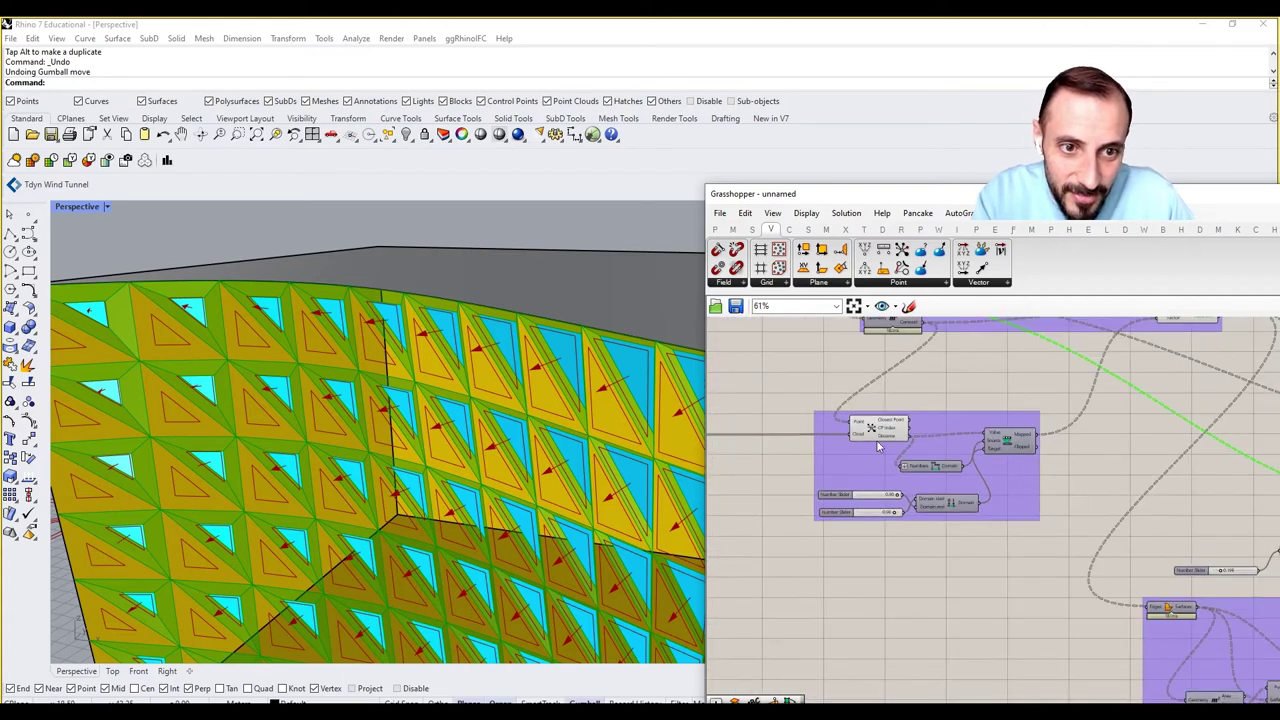
{"action": "left_click_drag", "start_coordinate": [784, 396], "coordinate": [1051, 557]}
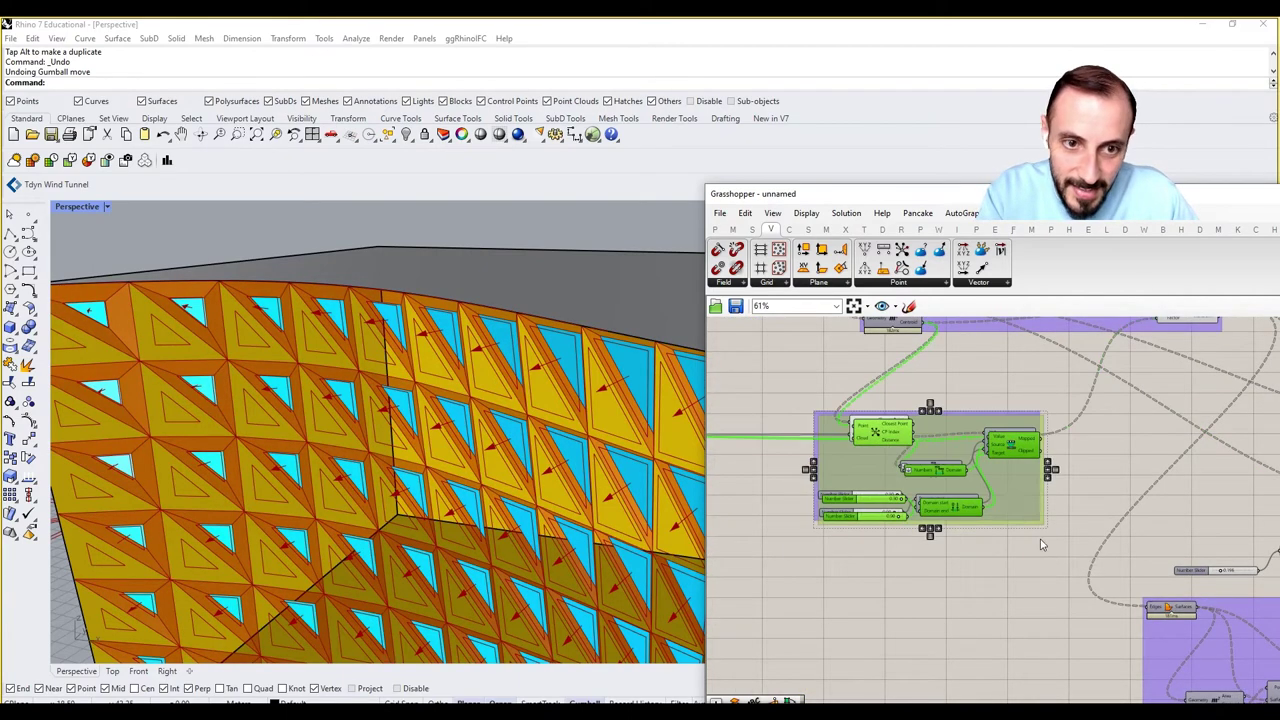
{"action": "left_click_drag", "start_coordinate": [1023, 510], "coordinate": [1037, 688], "text": "alt"}
{"action": "left_click", "coordinate": [1034, 572]}
Change the duplicated attractor group's background colour to white.
{"action": "left_click", "coordinate": [994, 599]}
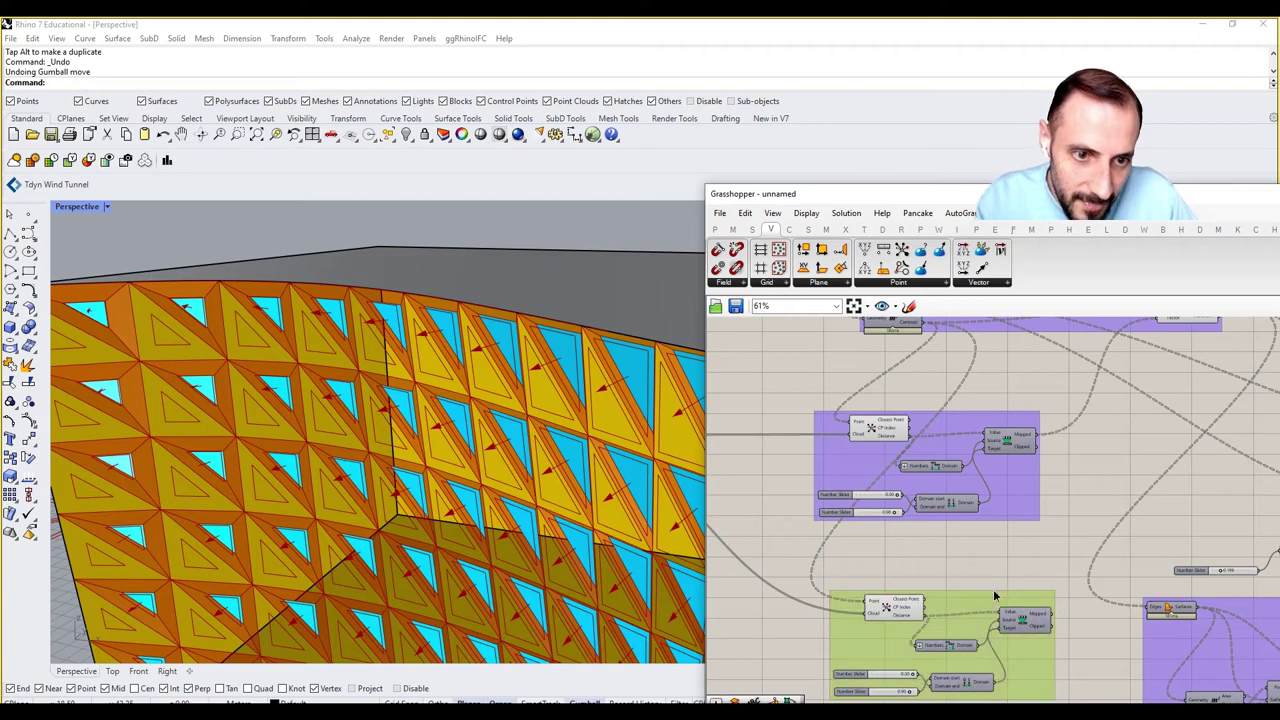
{"action": "right_click", "coordinate": [991, 601]}
{"action": "mouse_move", "coordinate": [1020, 686]}
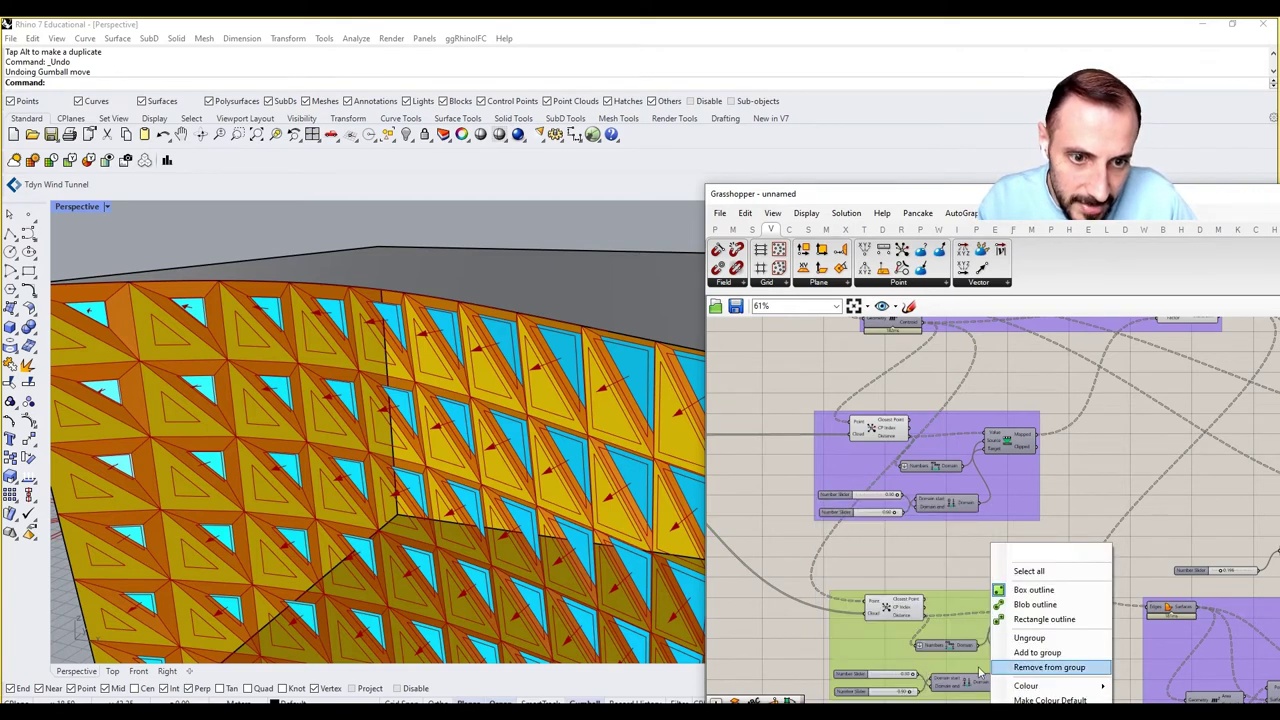
{"action": "left_click_drag", "start_coordinate": [909, 676], "coordinate": [838, 652]}
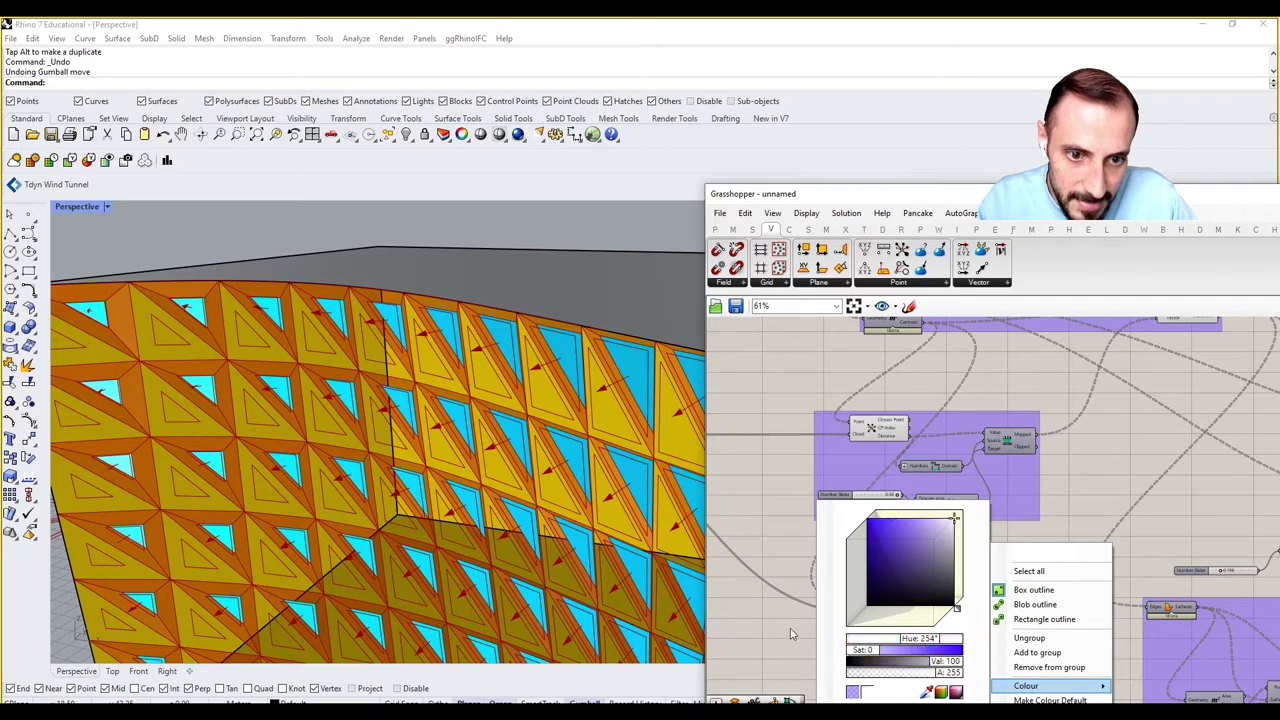
{"action": "left_click", "coordinate": [790, 630]}
Change the background colour of the group that evaluates the surface normals to white.
{"action": "right_click_drag", "start_coordinate": [915, 589], "coordinate": [823, 503]}
{"action": "right_click", "coordinate": [1067, 557]}
{"action": "mouse_move", "coordinate": [1113, 687]}
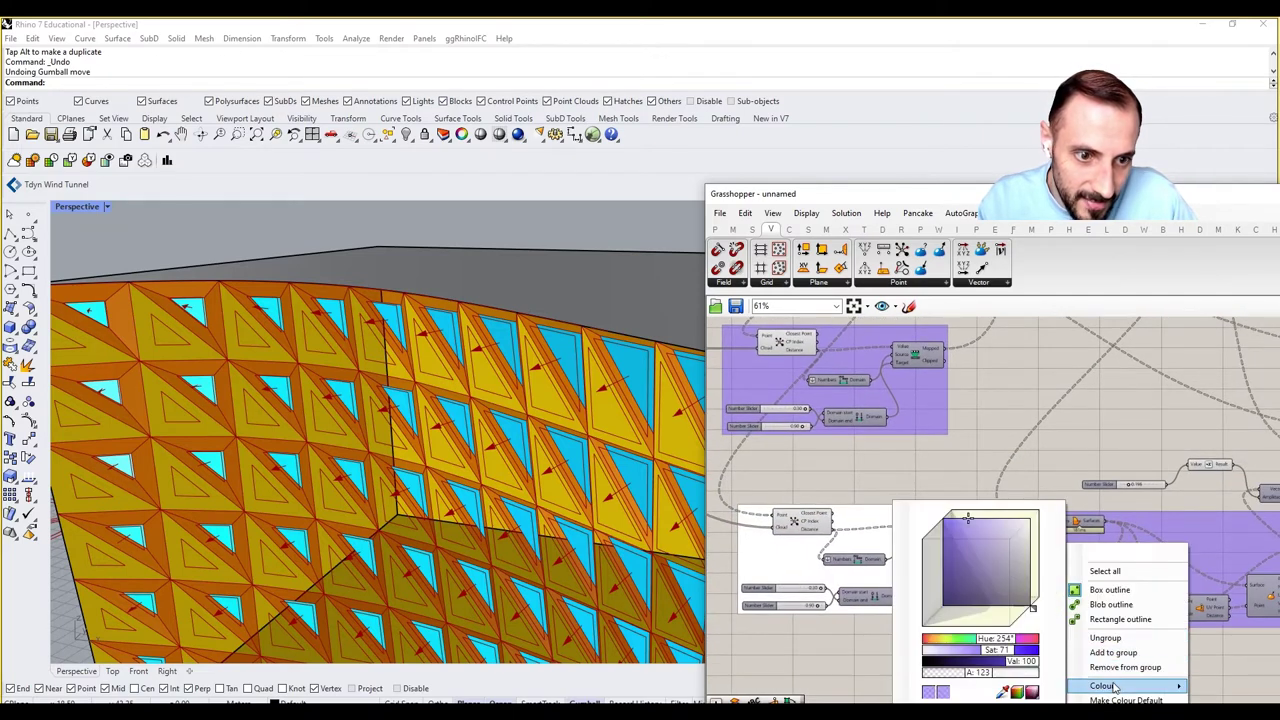
{"action": "left_click_drag", "start_coordinate": [988, 672], "coordinate": [915, 651]}
{"action": "left_click", "coordinate": [869, 643]}
Set the minimum of the Domain start slider in the duplicated attractor group to -0.25.
{"action": "right_click_drag", "start_coordinate": [939, 512], "coordinate": [901, 561]}
{"action": "scroll", "coordinate": [901, 561], "scroll_direction": "down", "scroll_amount": 3}
{"action": "scroll", "coordinate": [901, 561], "scroll_direction": "up", "scroll_amount": 2}
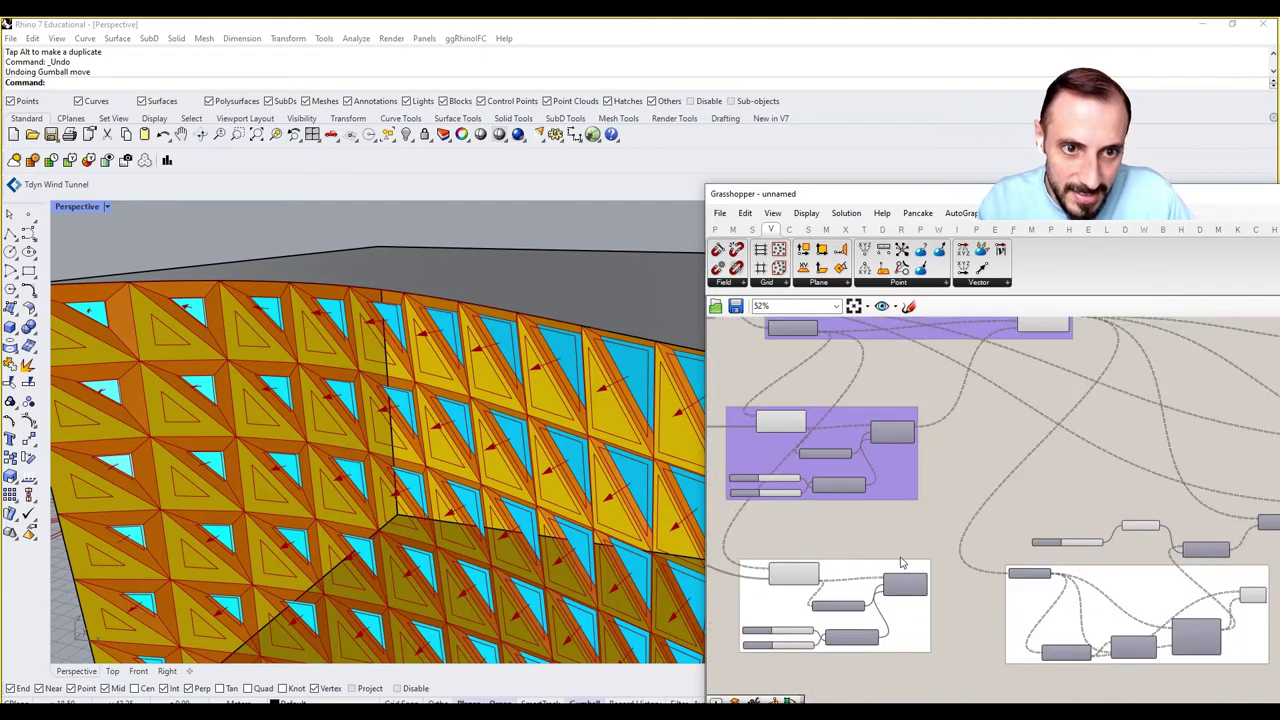
{"action": "scroll", "coordinate": [865, 568], "scroll_direction": "up", "scroll_amount": 2}
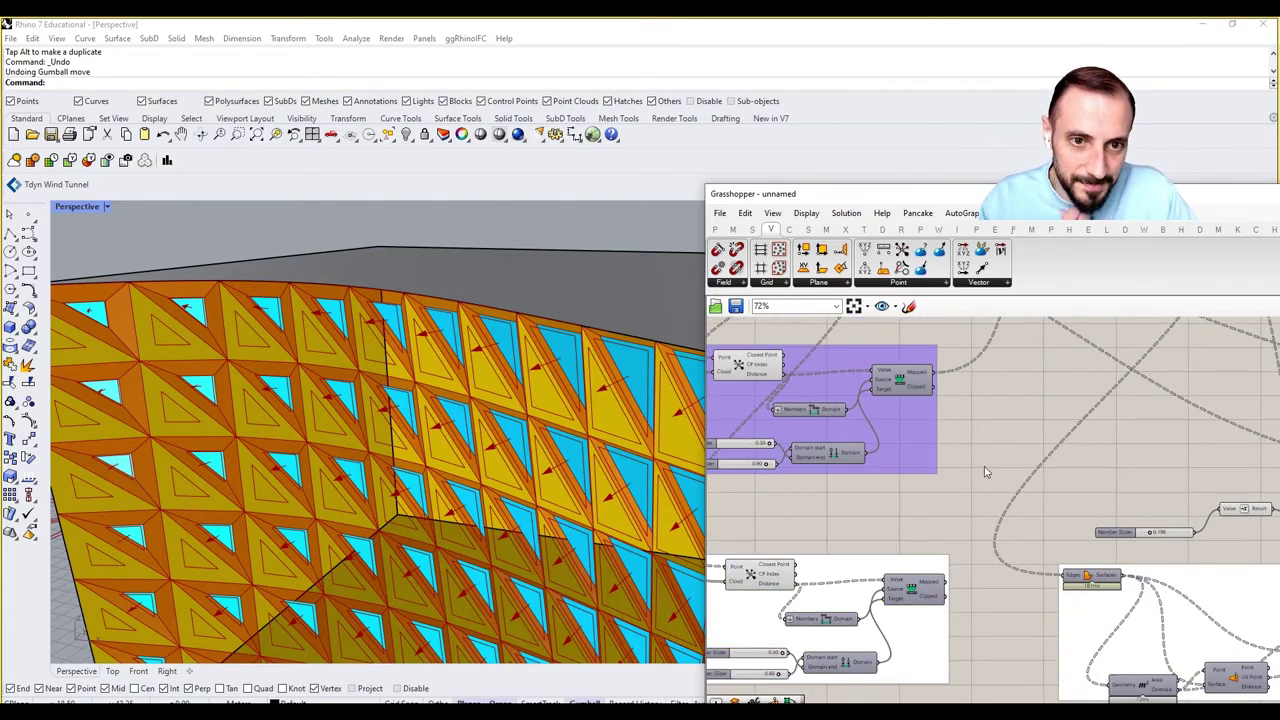
{"action": "right_click_drag", "start_coordinate": [967, 474], "coordinate": [948, 513]}
{"action": "scroll", "coordinate": [962, 486], "scroll_direction": "down", "scroll_amount": 1}
{"action": "scroll", "coordinate": [786, 641], "scroll_direction": "up", "scroll_amount": 3}
{"action": "right_click_drag", "start_coordinate": [787, 639], "coordinate": [864, 588]}
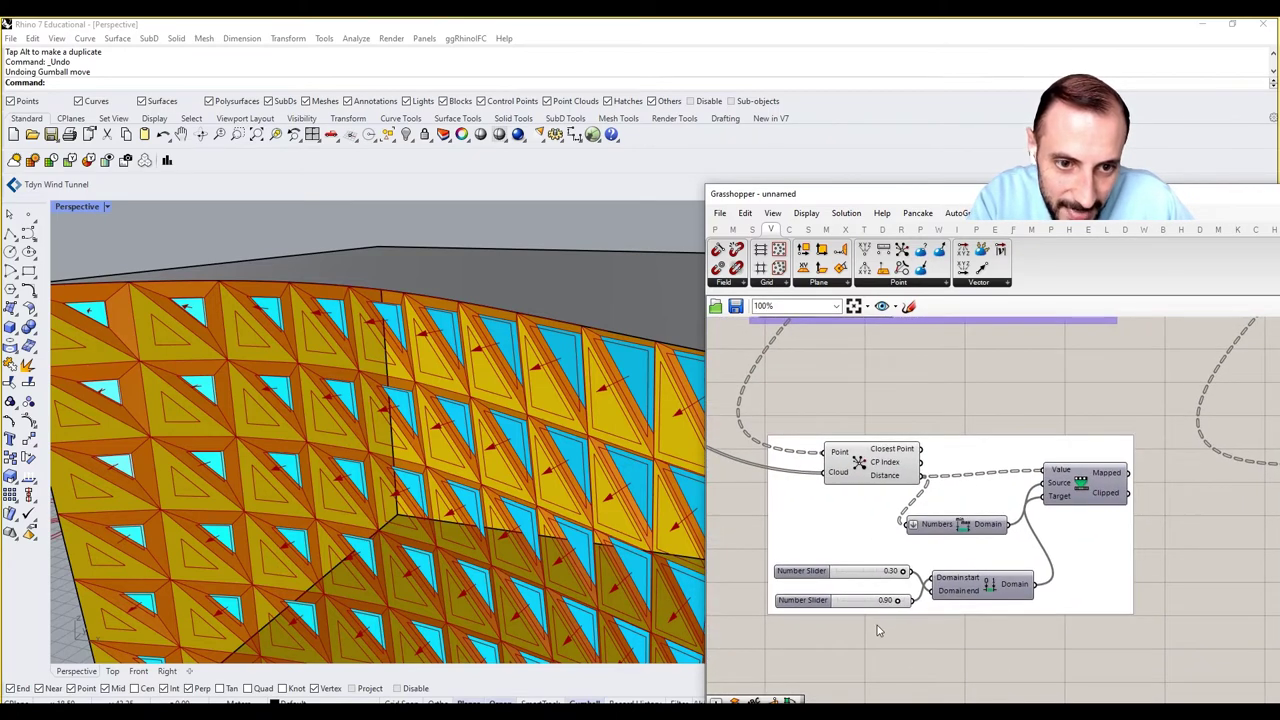
{"action": "scroll", "coordinate": [858, 587], "scroll_direction": "up", "scroll_amount": 1}
{"action": "right_click", "coordinate": [809, 580]}
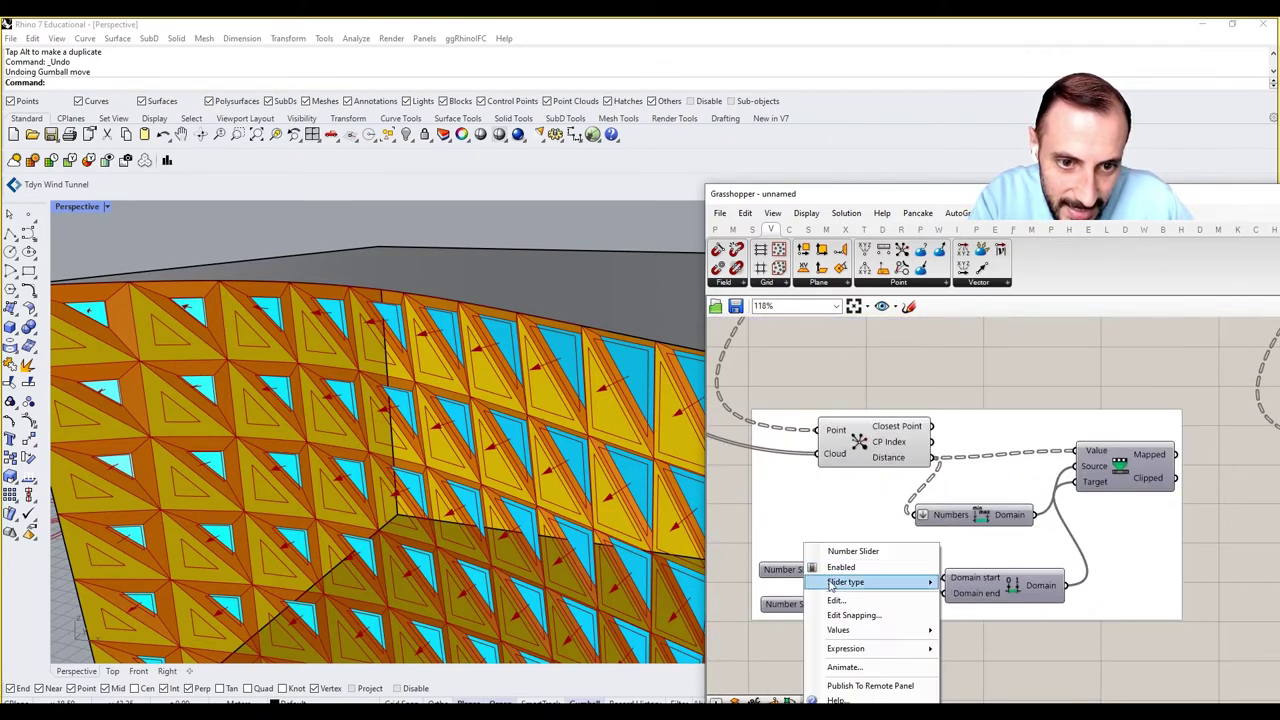
{"action": "left_click", "coordinate": [968, 641]}
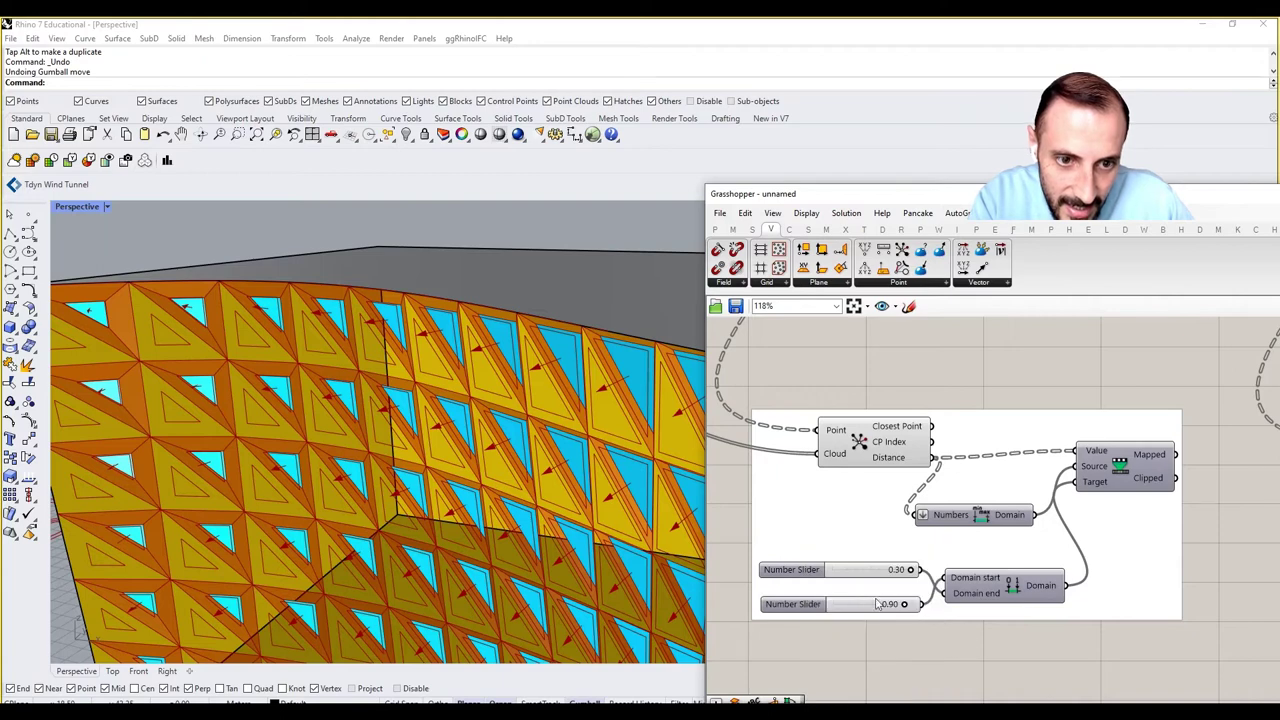
{"action": "right_click", "coordinate": [810, 572]}
{"action": "left_click", "coordinate": [875, 604]}
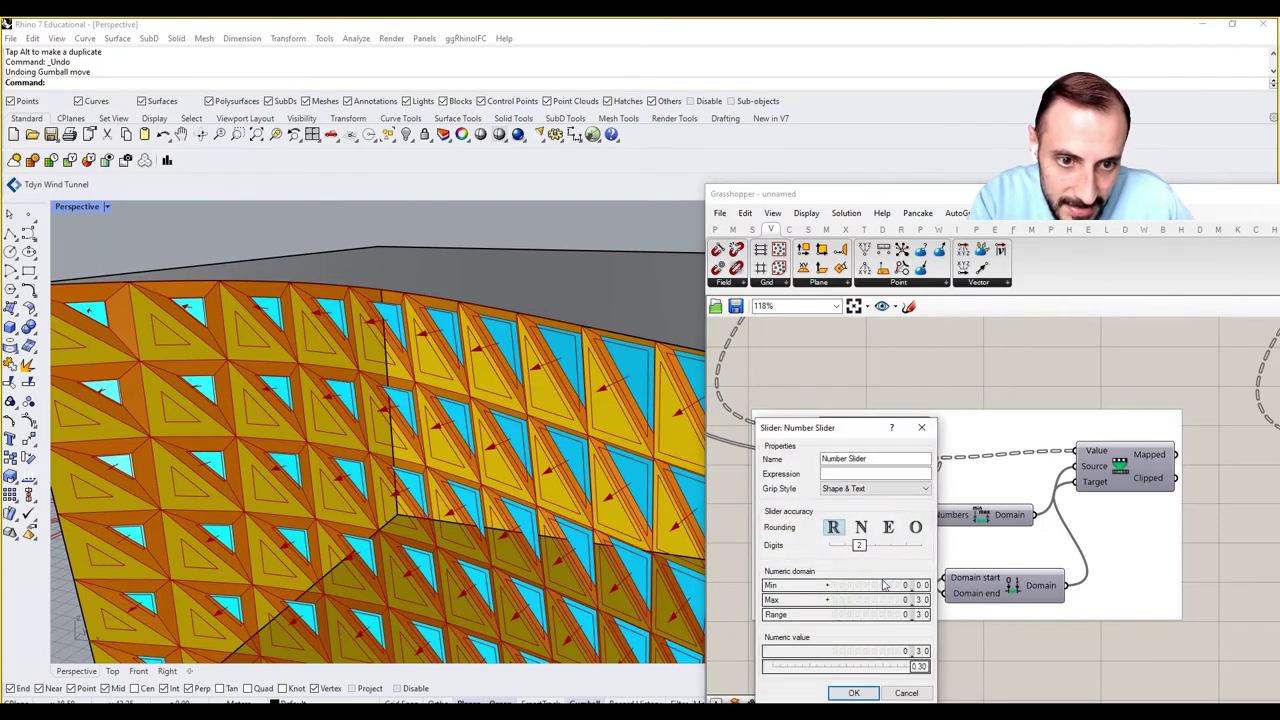
{"action": "double_click", "coordinate": [882, 585]}
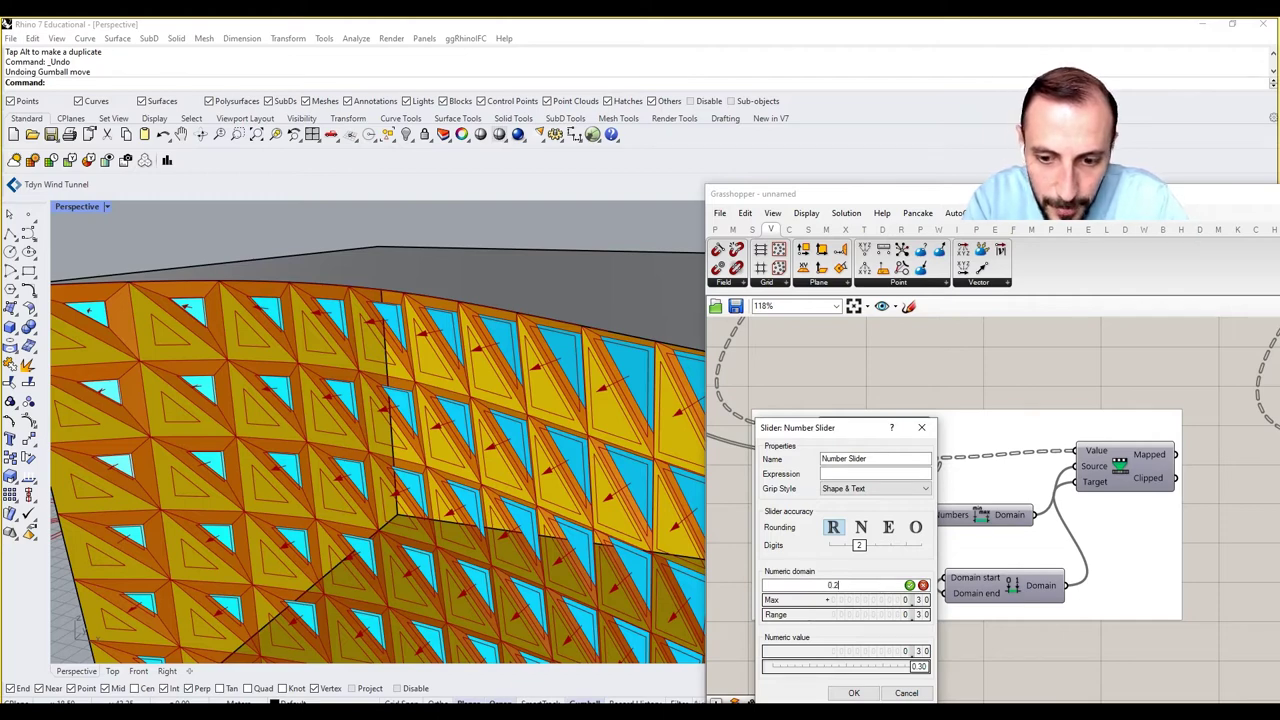
{"action": "left_click", "coordinate": [909, 586]}
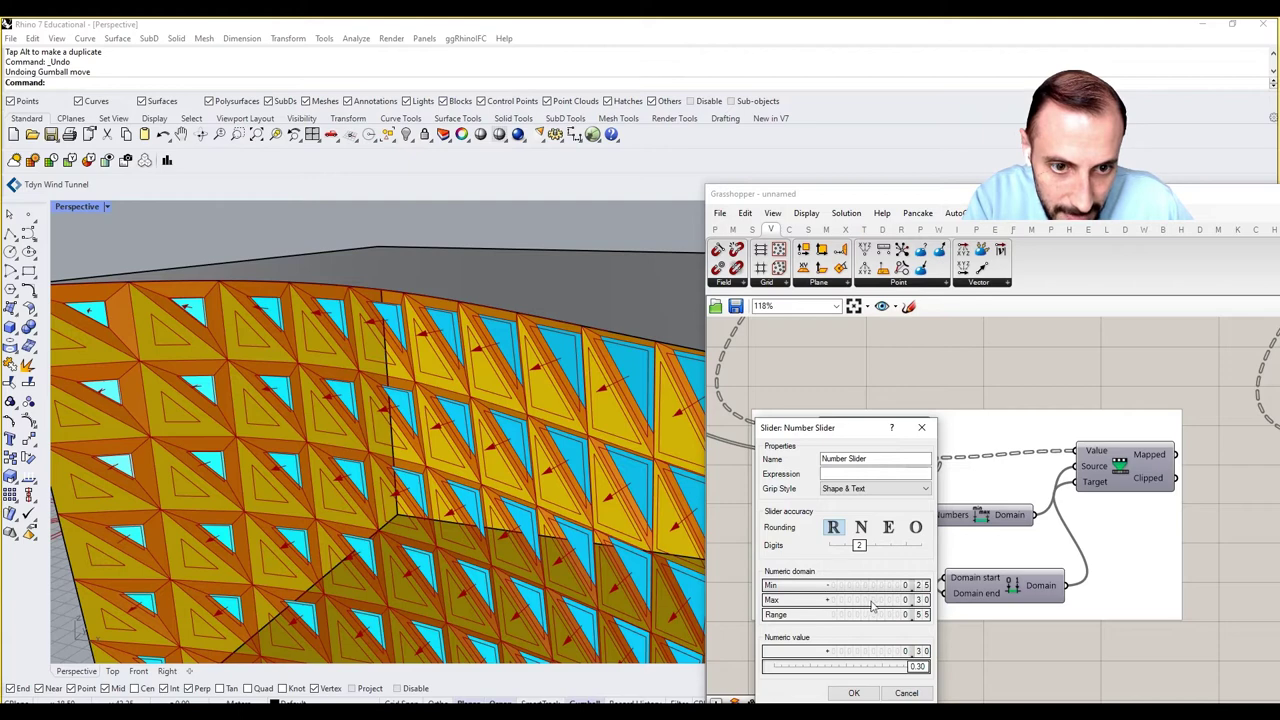
Set the Domain start slider's maximum to 0.25, and set the start and end sliders to -0.25 and 0.25.
{"action": "double_click", "coordinate": [871, 601]}
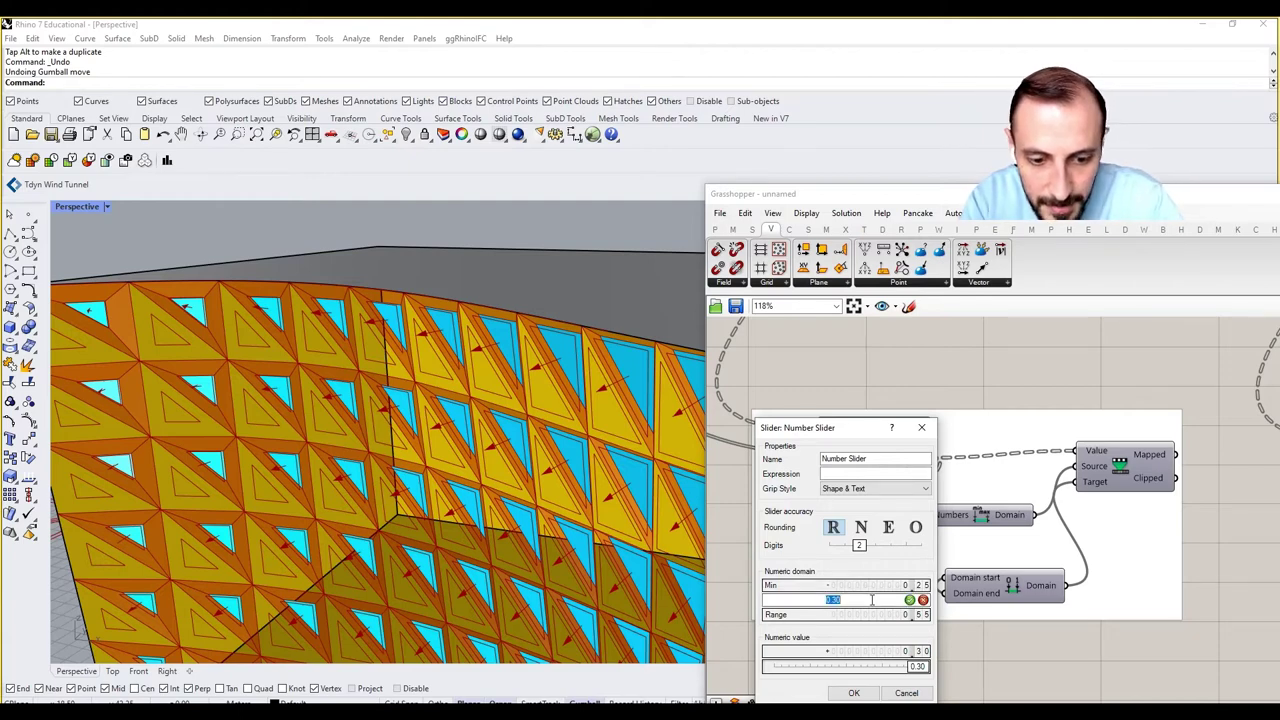
{"action": "type", "text": "0.25"}
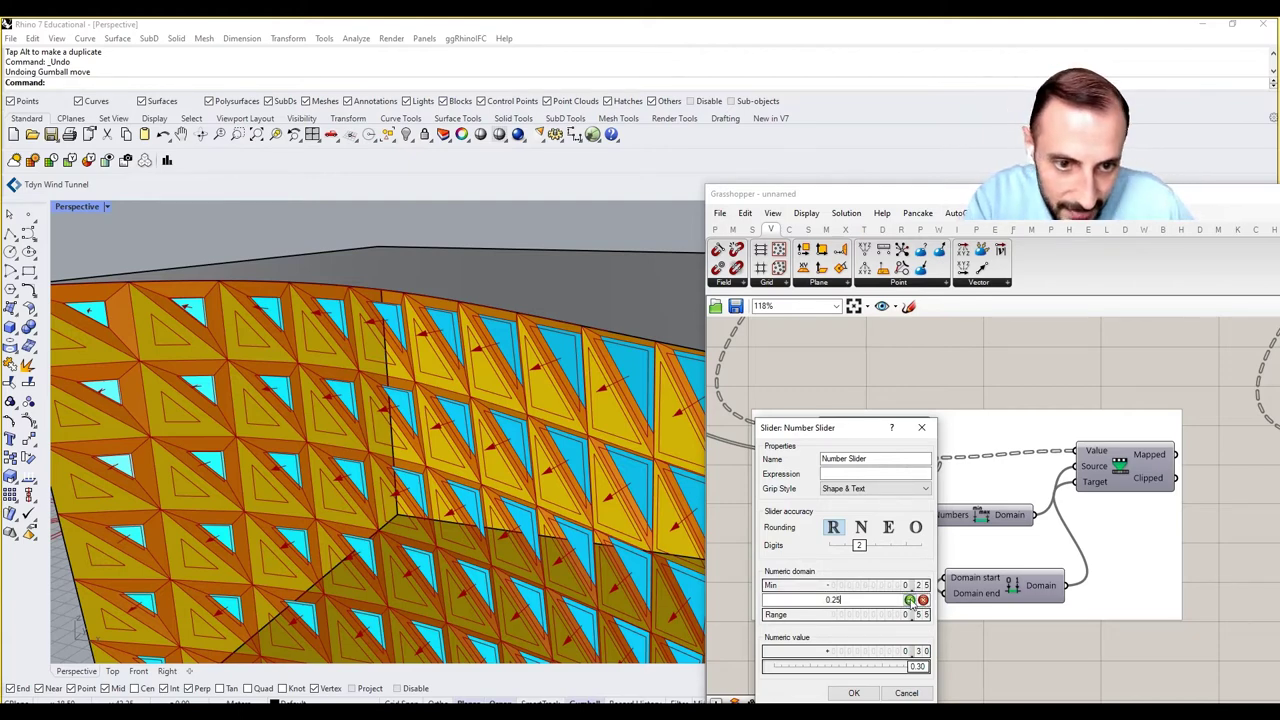
{"action": "left_click", "coordinate": [909, 599]}
{"action": "left_click", "coordinate": [853, 692]}
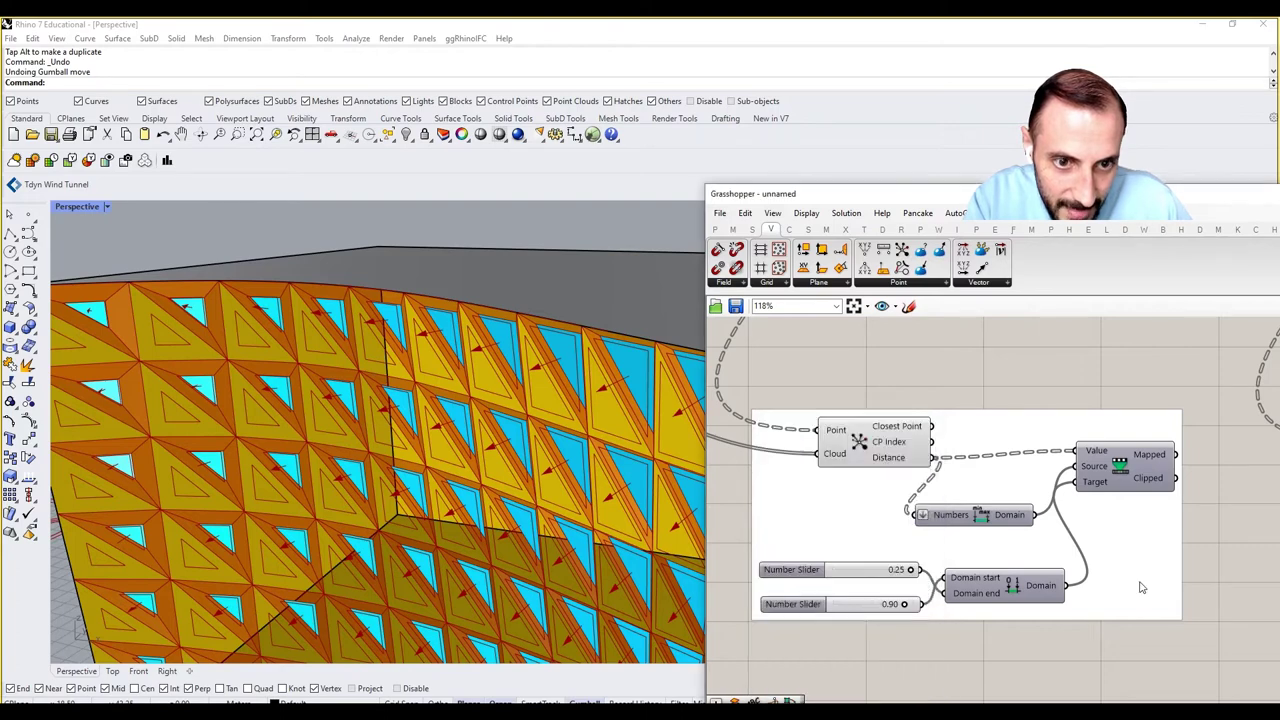
{"action": "right_click_drag", "start_coordinate": [1210, 586], "coordinate": [1047, 583]}
{"action": "right_click_drag", "start_coordinate": [830, 629], "coordinate": [961, 615]}
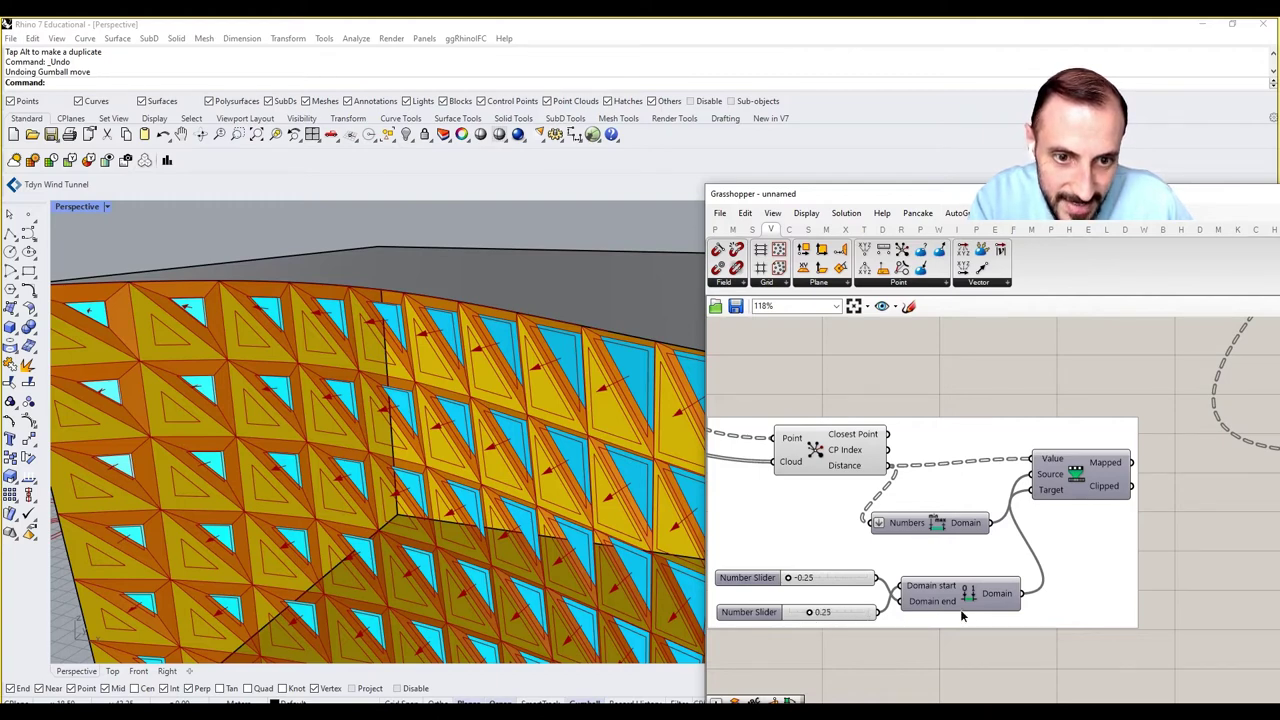
Feed the duplicated attractor group's Mapped output into the Negative component's Value input in place of the number slider, and remove that slider.
{"action": "scroll", "coordinate": [960, 609], "scroll_direction": "down", "scroll_amount": 3}
{"action": "scroll", "coordinate": [894, 557], "scroll_direction": "down", "scroll_amount": 1}
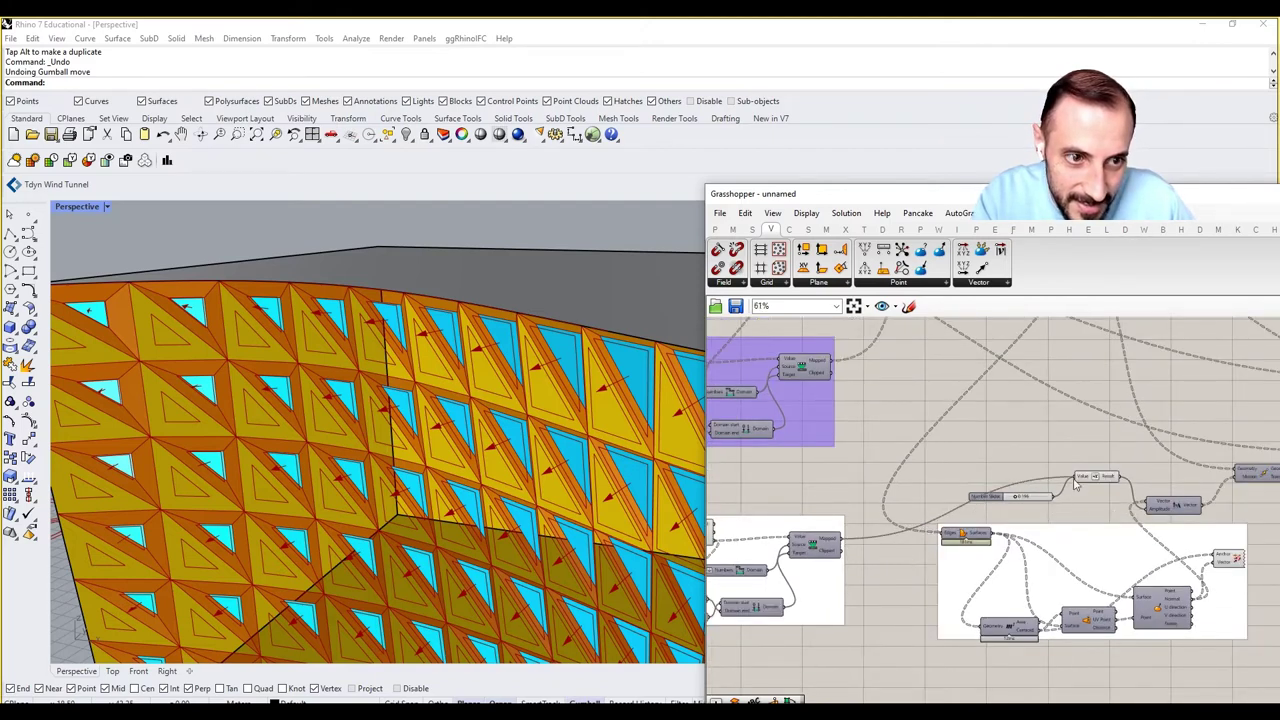
{"action": "left_click_drag", "start_coordinate": [842, 538], "coordinate": [1075, 481]}
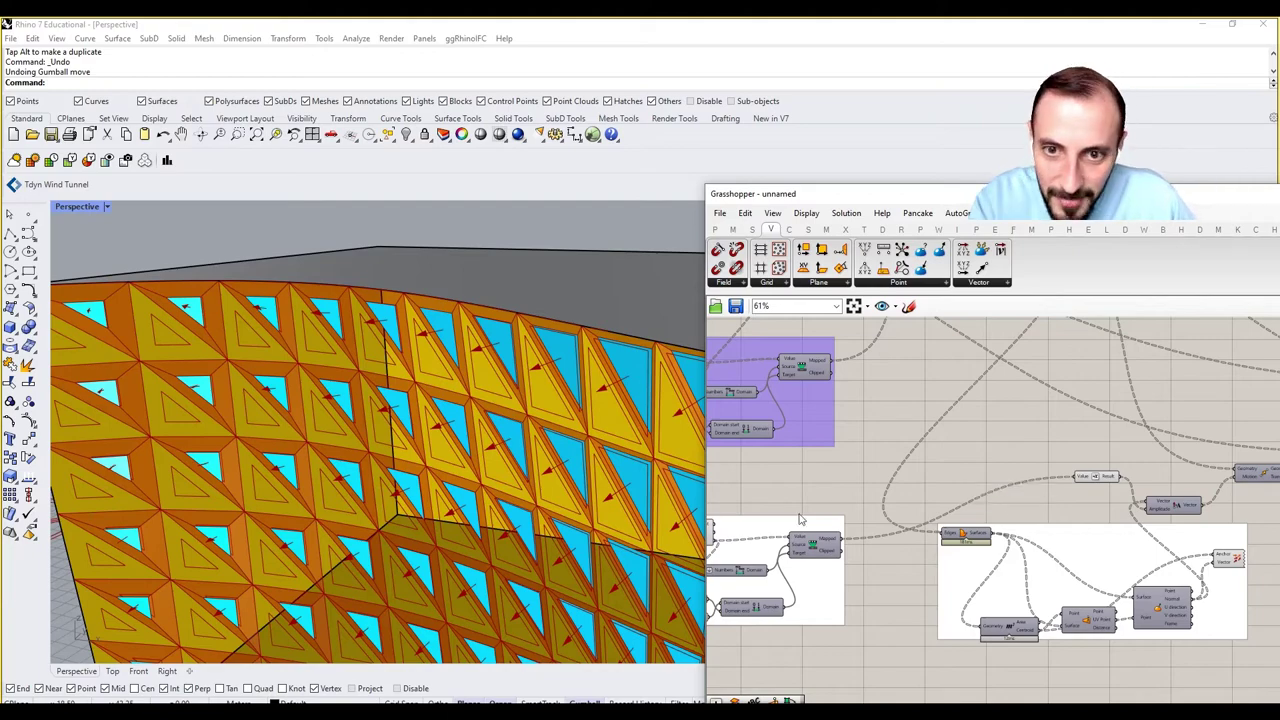
{"action": "scroll", "coordinate": [352, 404], "scroll_direction": "down", "scroll_amount": 5}
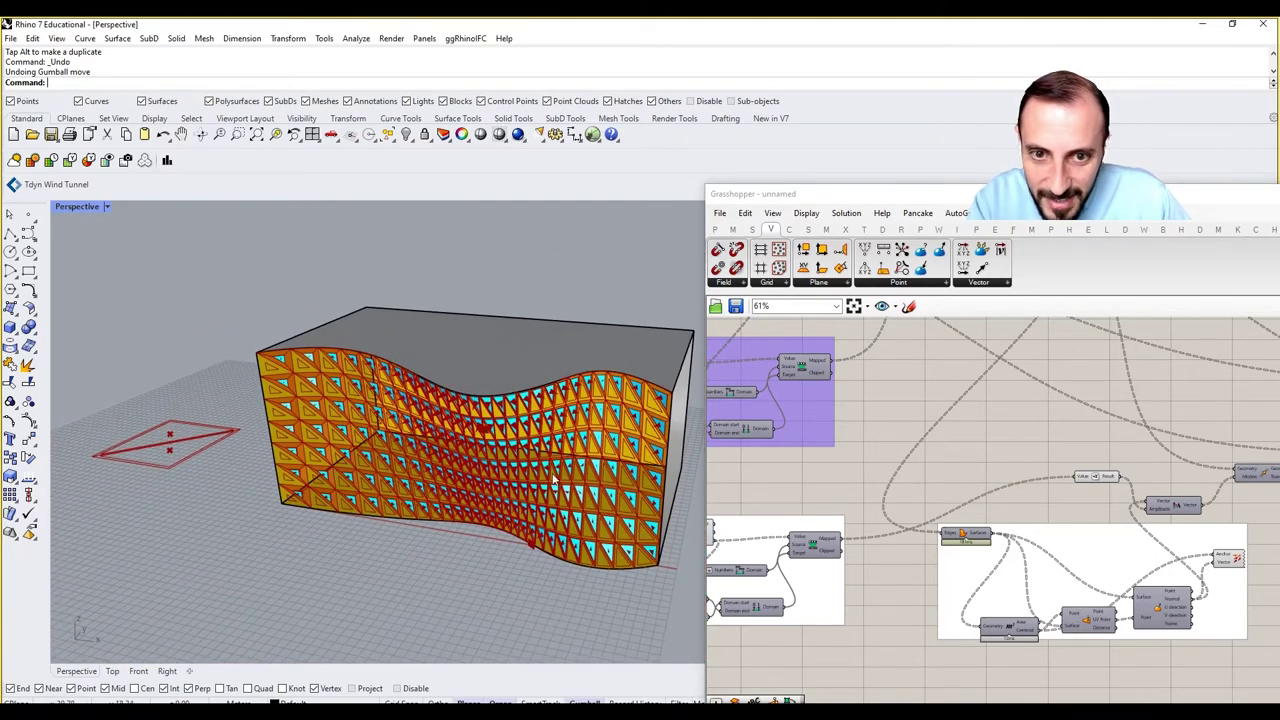
Duplicate the Panel preview group and place the copy between the original Panel group and the lower Opening group.
{"action": "right_click_drag", "start_coordinate": [1185, 537], "coordinate": [996, 539]}
{"action": "right_click_drag", "start_coordinate": [1150, 509], "coordinate": [1052, 529]}
{"action": "left_click_drag", "start_coordinate": [978, 355], "coordinate": [1249, 476]}
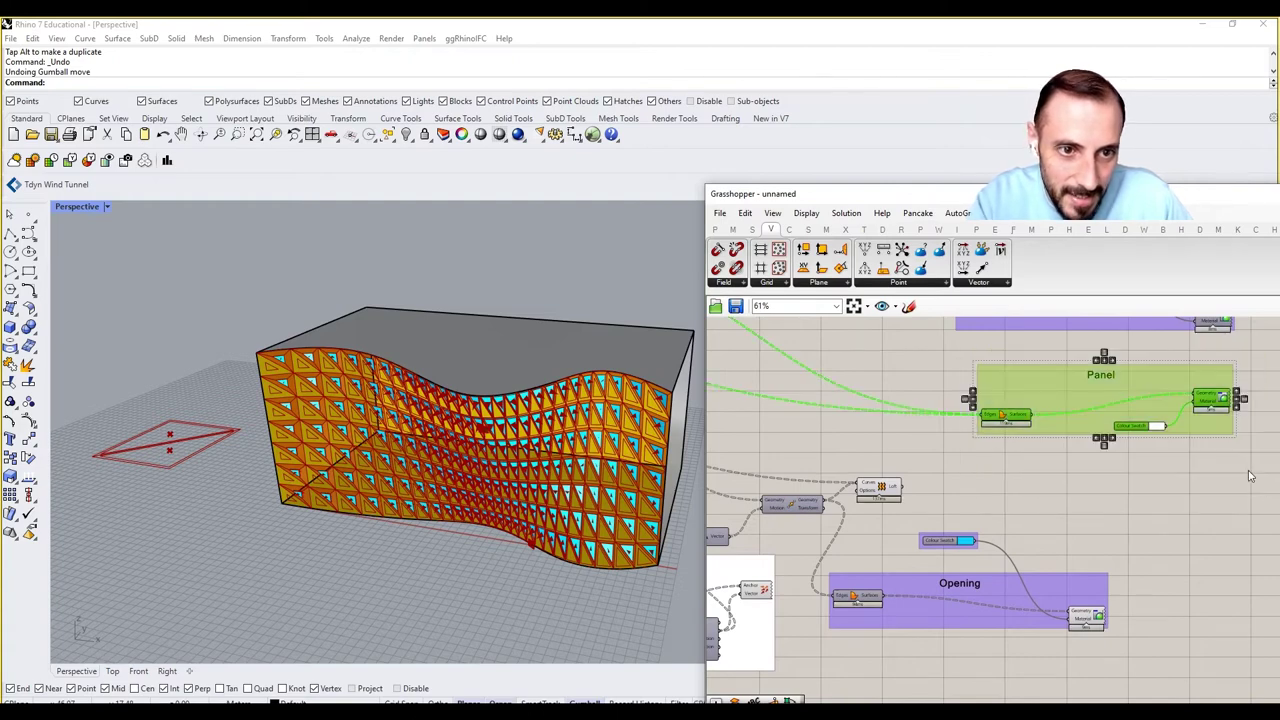
{"action": "key", "text": "ctrl+v"}
{"action": "left_click_drag", "start_coordinate": [1034, 391], "coordinate": [1013, 473]}
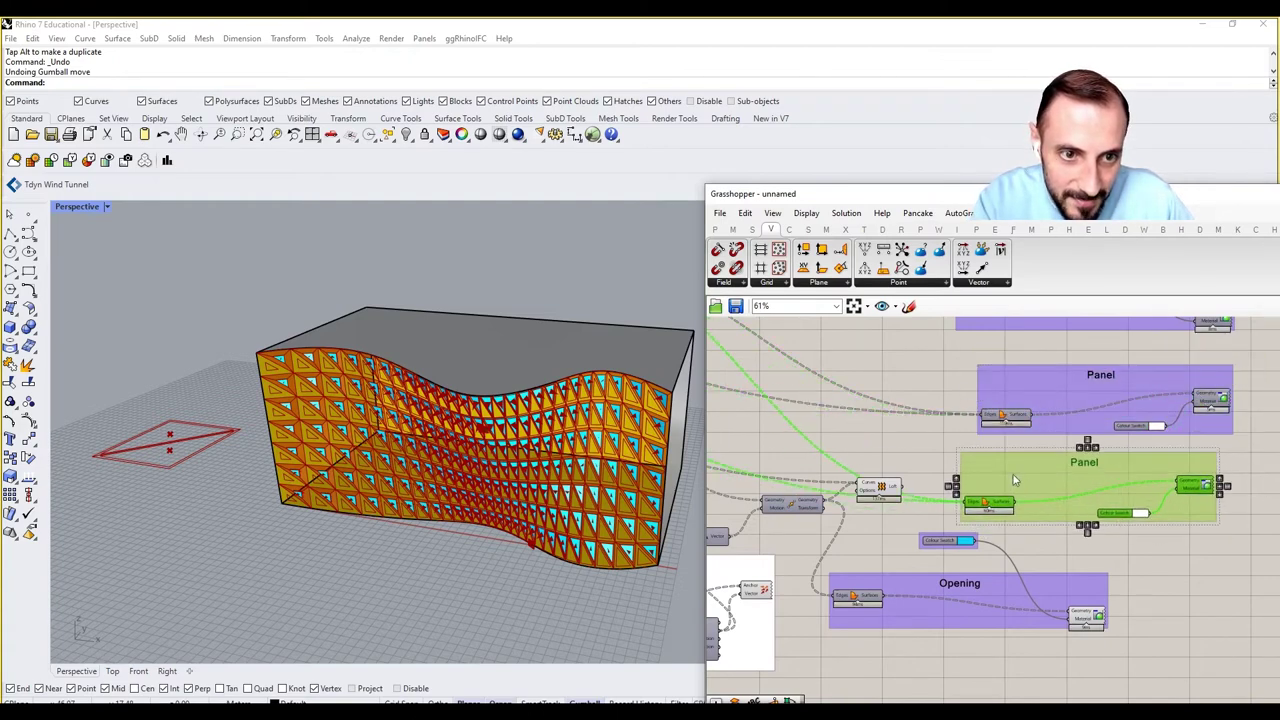
Wire the Loft output into the copied Panel group's Custom Preview Geometry input and delete that group's Boundary Surfaces component.
{"action": "left_click", "coordinate": [911, 459]}
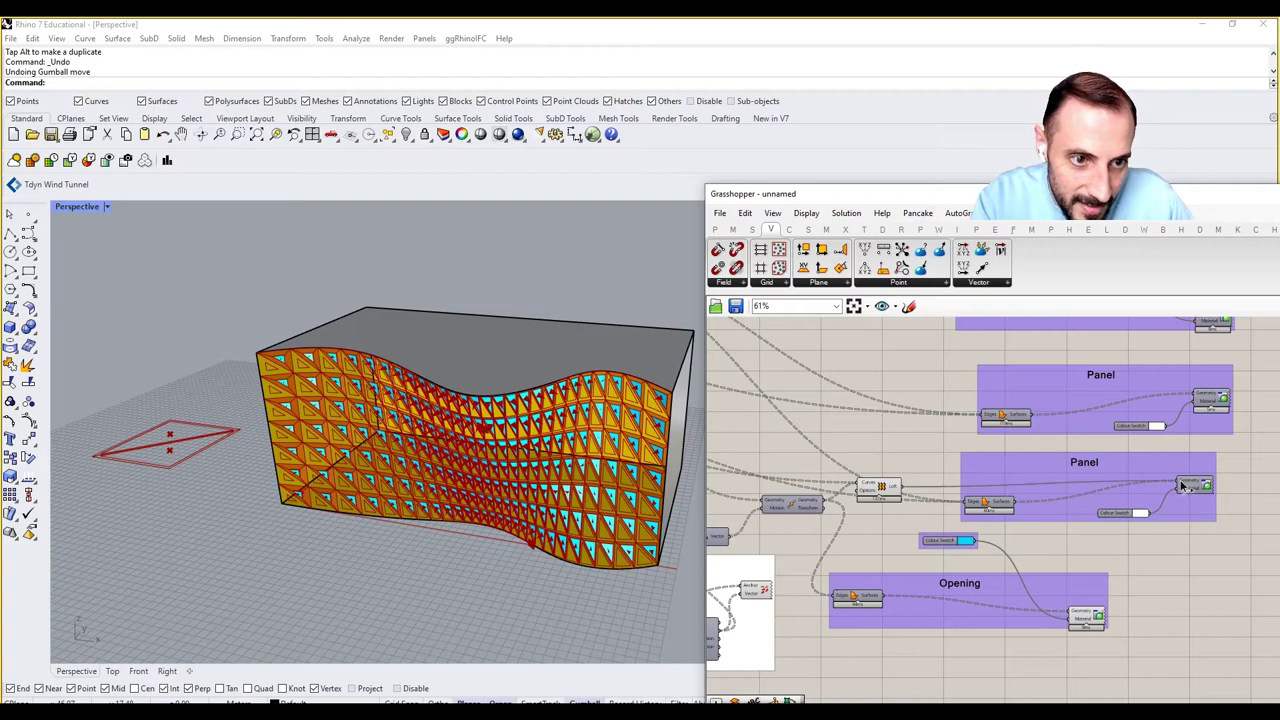
{"action": "key", "text": "Delete"}
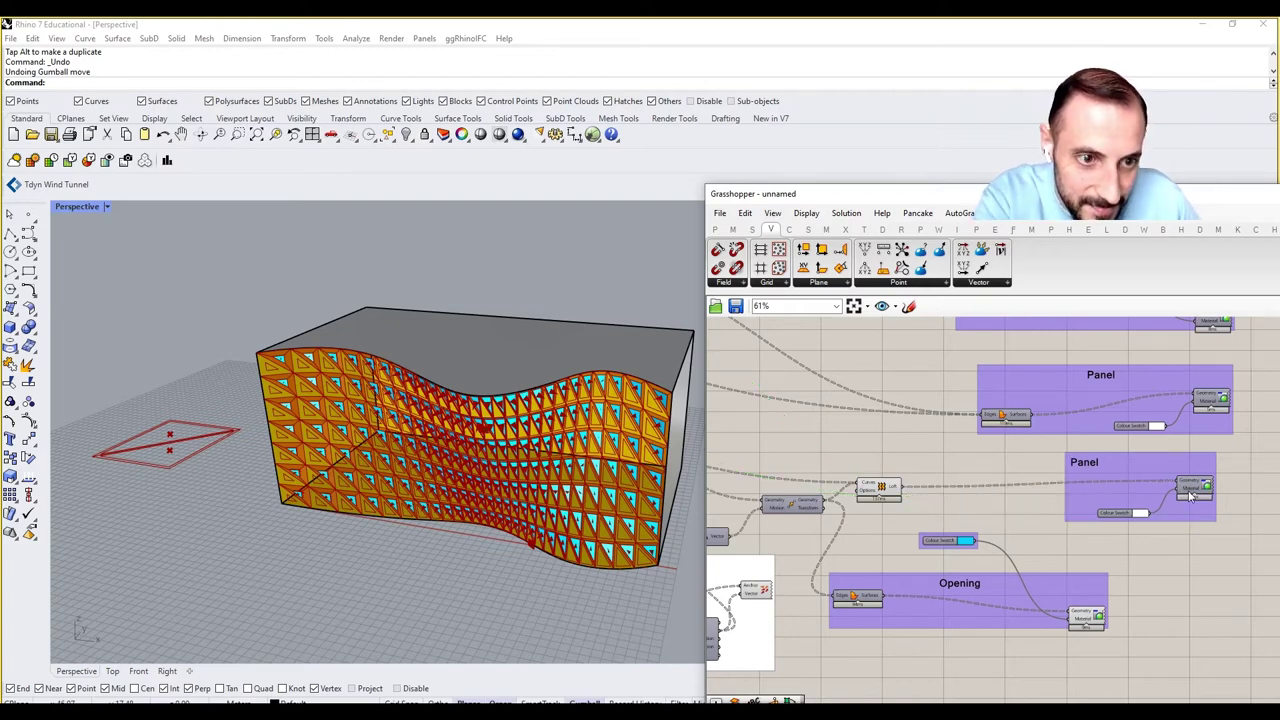
Add the Loft component to the copied Panel group.
{"action": "right_click", "coordinate": [1260, 486]}
{"action": "left_click", "coordinate": [1240, 501]}
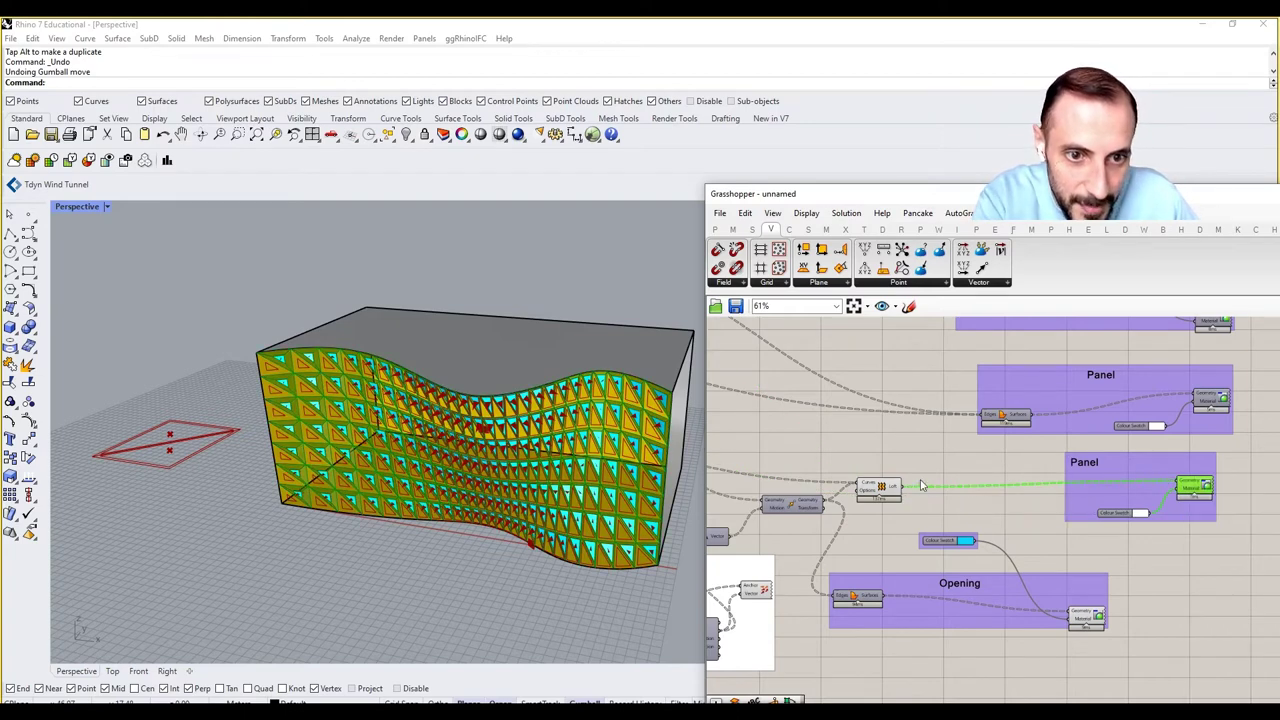
{"action": "left_click", "coordinate": [893, 490]}
{"action": "right_click", "coordinate": [1099, 507]}
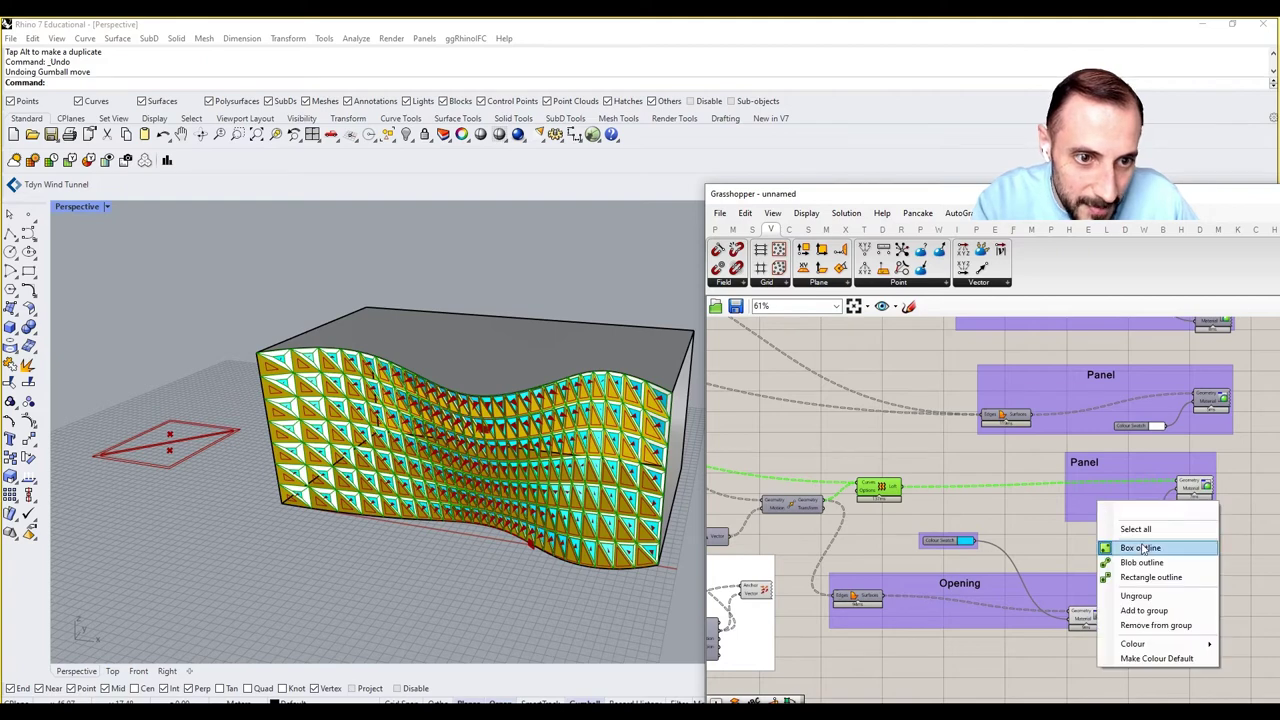
{"action": "left_click", "coordinate": [1140, 611]}
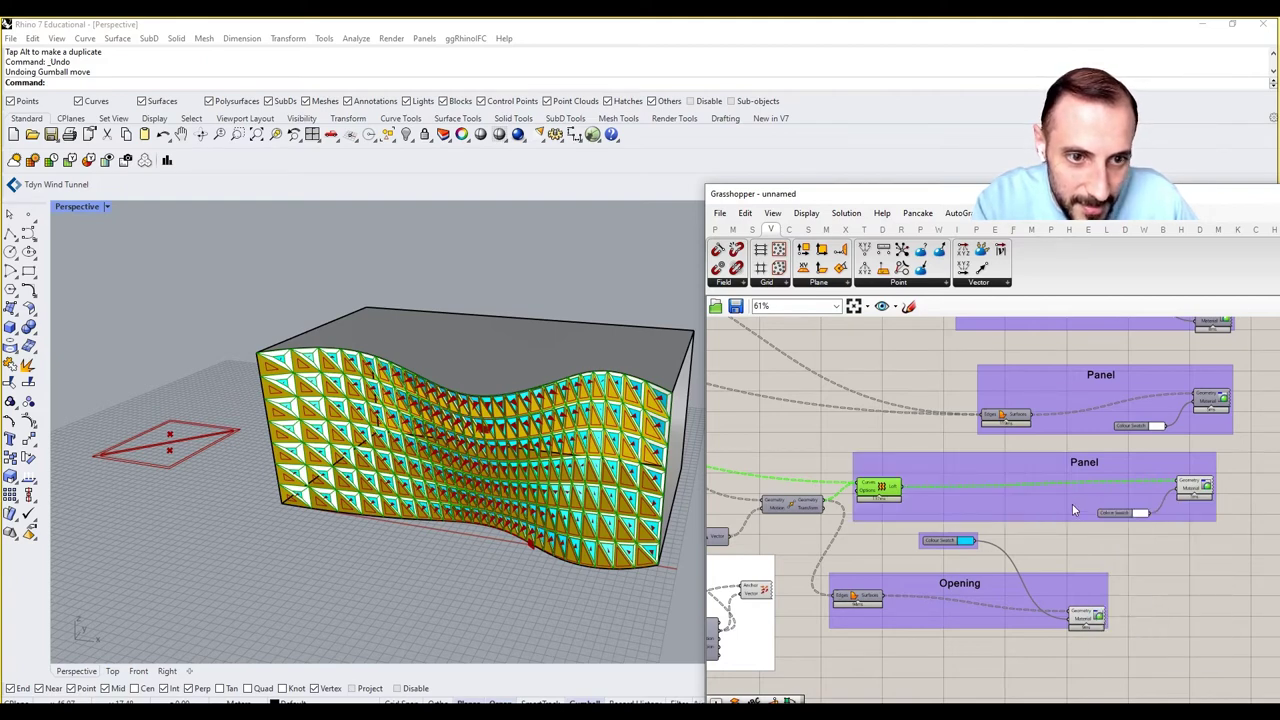
{"action": "left_click", "coordinate": [1047, 509]}
{"action": "left_click", "coordinate": [1091, 569]}
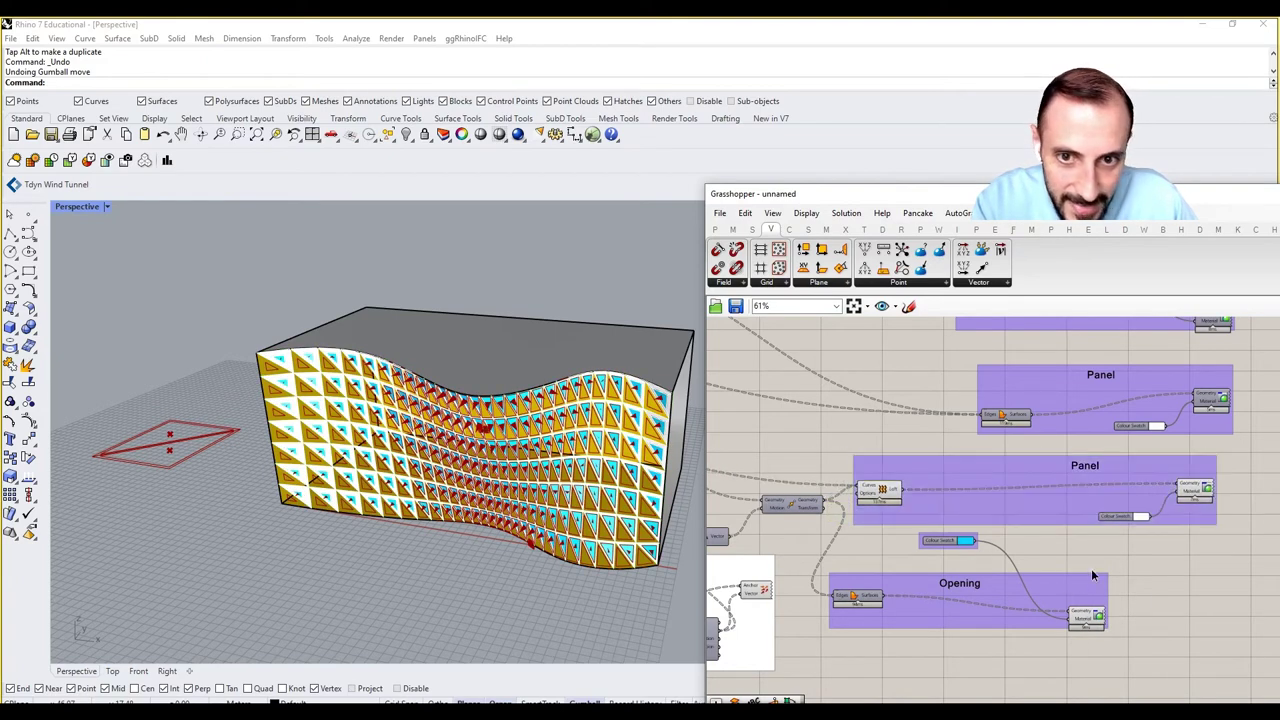
Move the first attractor along the facade by setting its two-dimensional slider to about 0.46 ; 0.58.
{"action": "scroll", "coordinate": [306, 286], "scroll_direction": "up", "scroll_amount": 10}
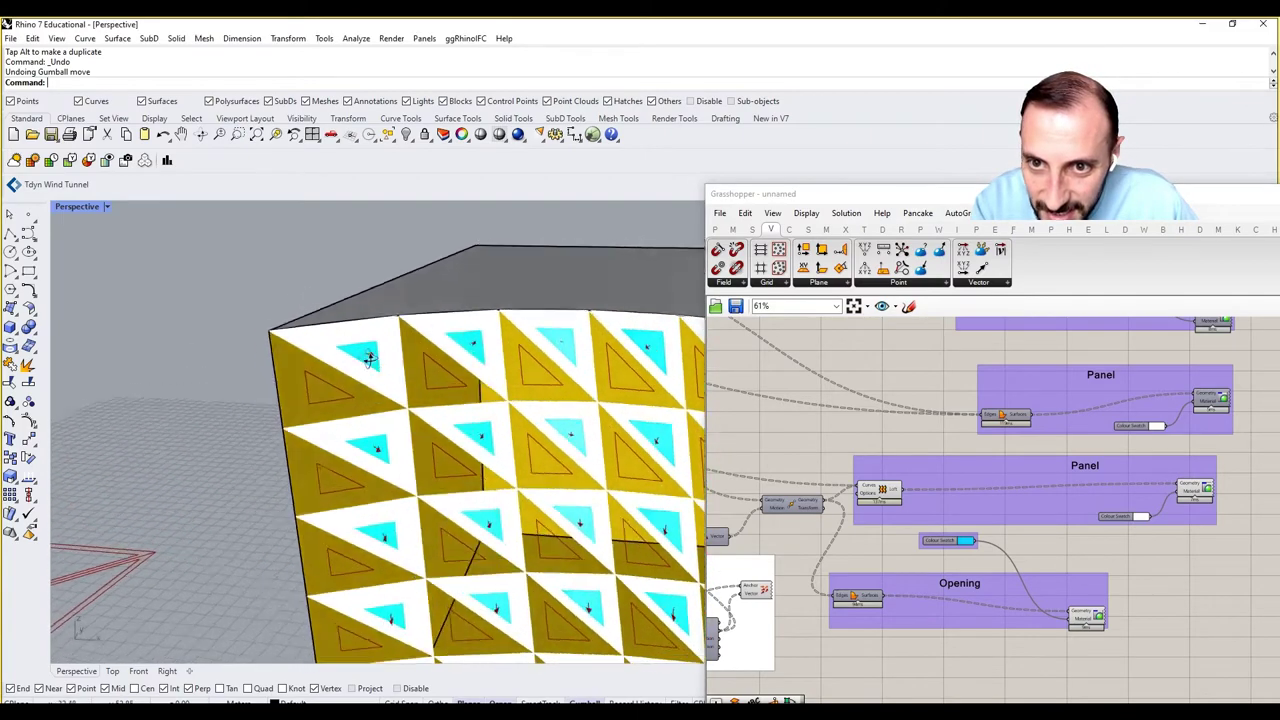
{"action": "scroll", "coordinate": [940, 623], "scroll_direction": "down", "scroll_amount": 6}
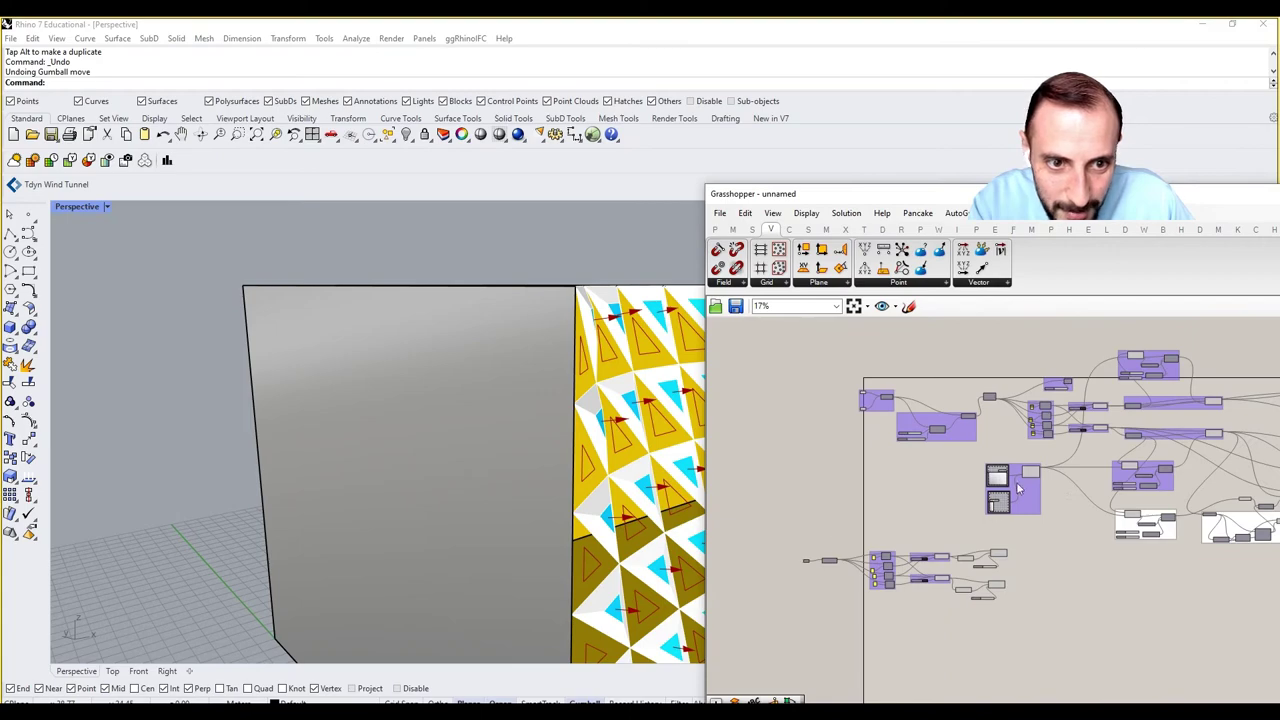
{"action": "scroll", "coordinate": [1017, 485], "scroll_direction": "up", "scroll_amount": 6}
{"action": "right_click_drag", "start_coordinate": [600, 440], "coordinate": [417, 434]}
{"action": "scroll", "coordinate": [420, 430], "scroll_direction": "down", "scroll_amount": 5}
{"action": "right_click_drag", "start_coordinate": [605, 445], "coordinate": [420, 433]}
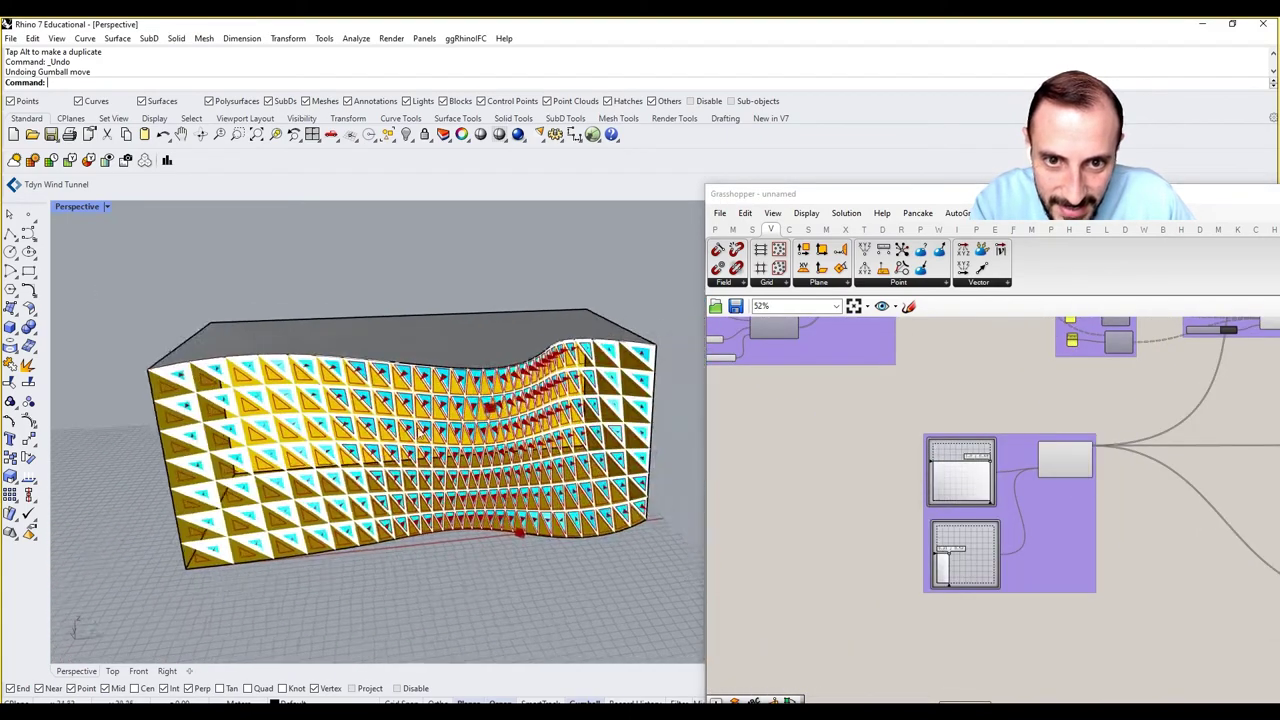
{"action": "scroll", "coordinate": [549, 418], "scroll_direction": "up", "scroll_amount": 3}
{"action": "scroll", "coordinate": [1034, 484], "scroll_direction": "up", "scroll_amount": 3}
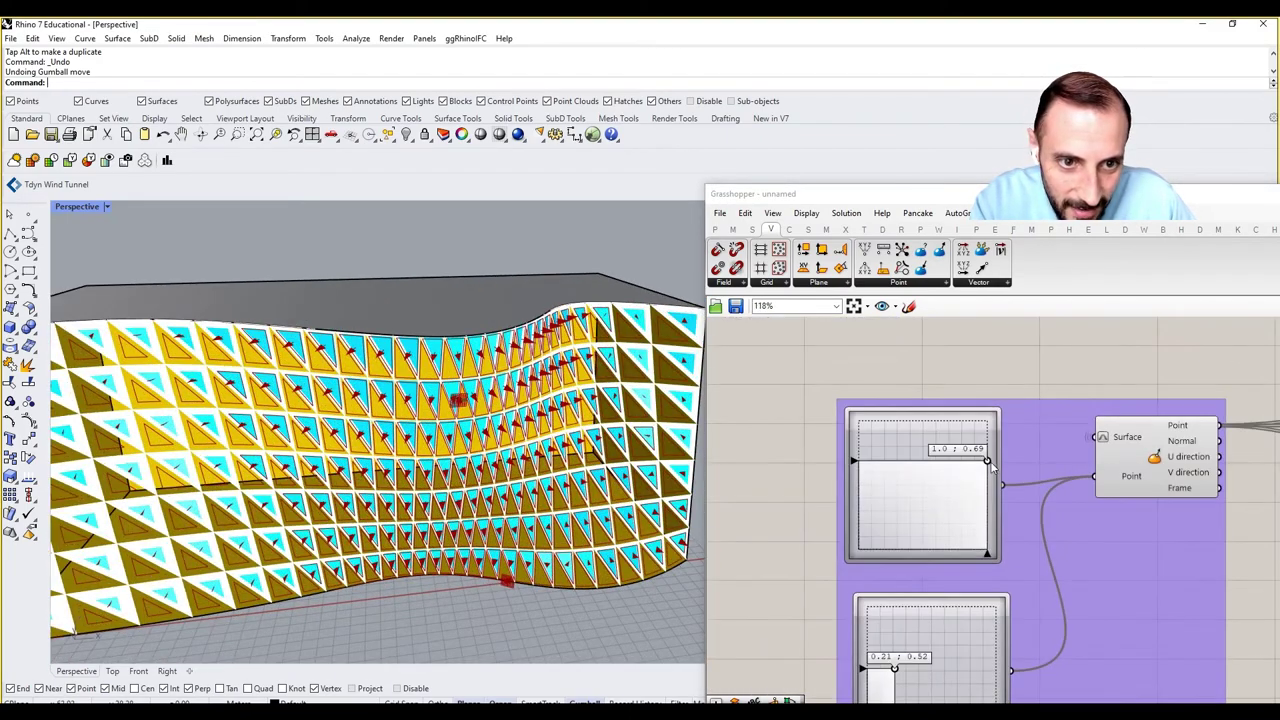
{"action": "left_click_drag", "start_coordinate": [964, 460], "coordinate": [924, 471]}
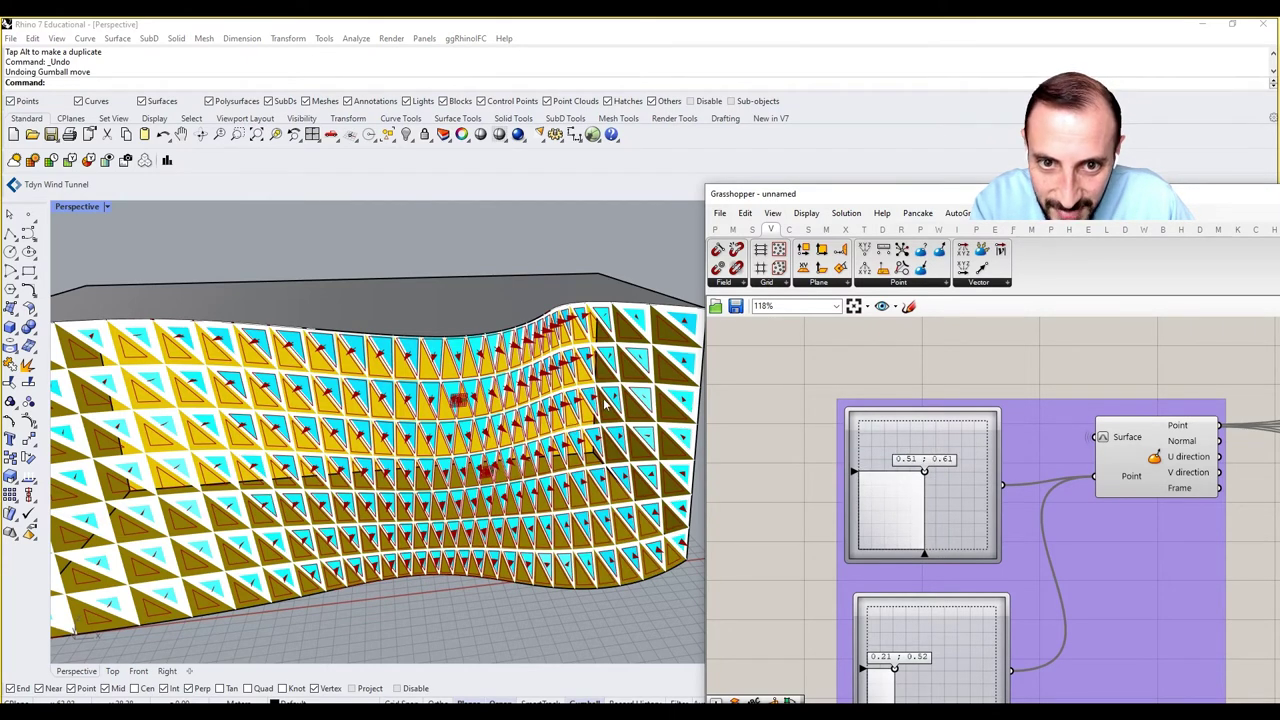
{"action": "scroll", "coordinate": [604, 403], "scroll_direction": "up", "scroll_amount": 8}
{"action": "right_click_drag", "start_coordinate": [600, 400], "coordinate": [552, 430]}
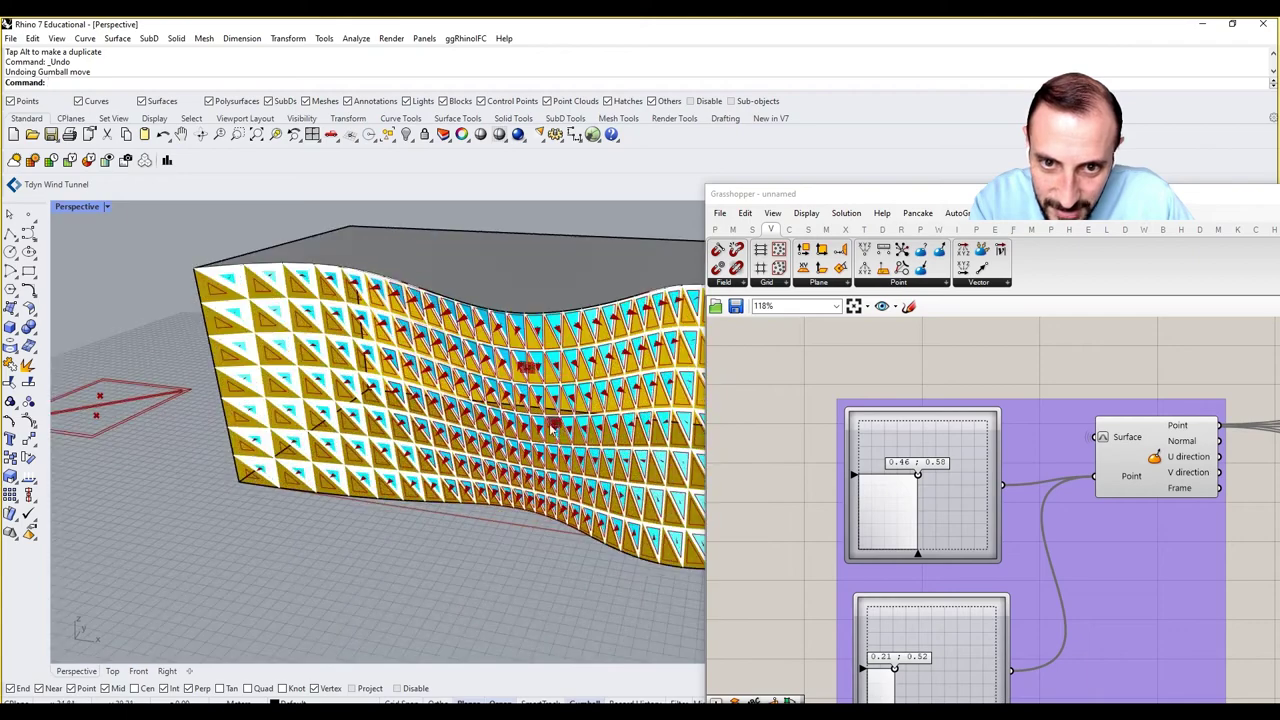
{"action": "scroll", "coordinate": [552, 430], "scroll_direction": "up", "scroll_amount": 3}
Set the first attractor's two-dimensional slider to 1.0 ; 0.0, placing the attractor at the facade's lower corner.
{"action": "left_click", "coordinate": [924, 473]}
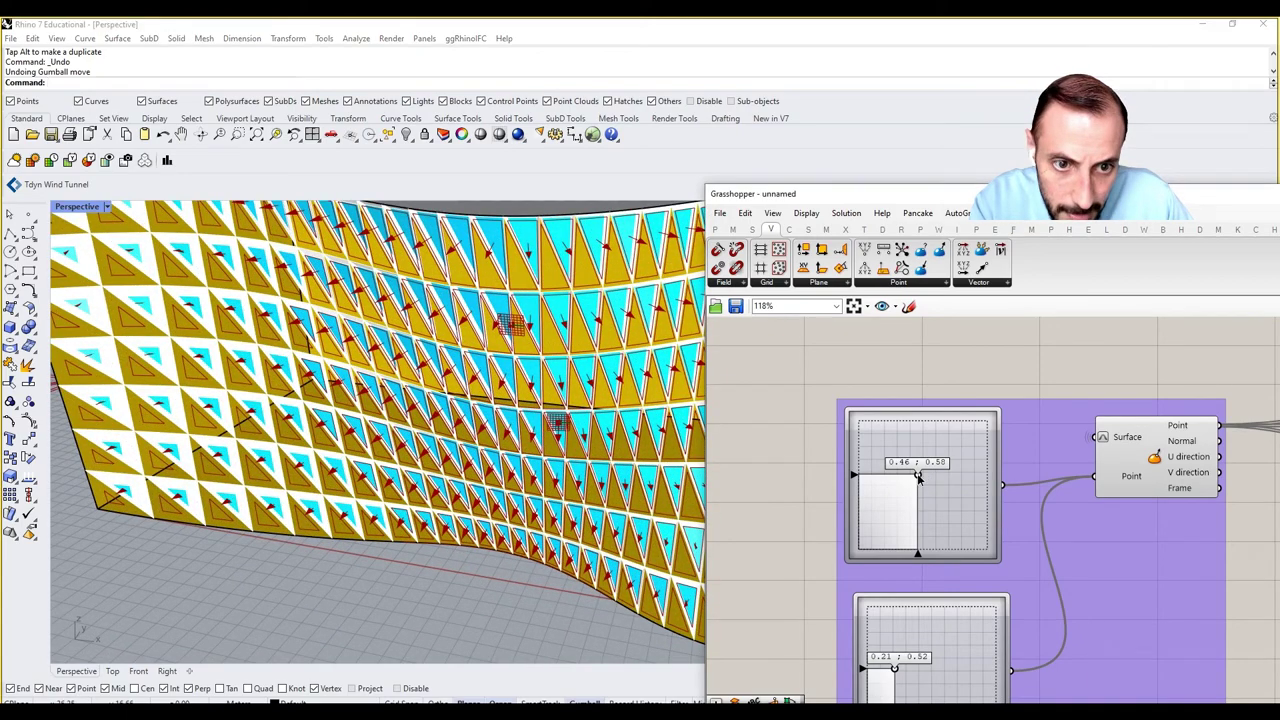
{"action": "left_click", "coordinate": [992, 550]}
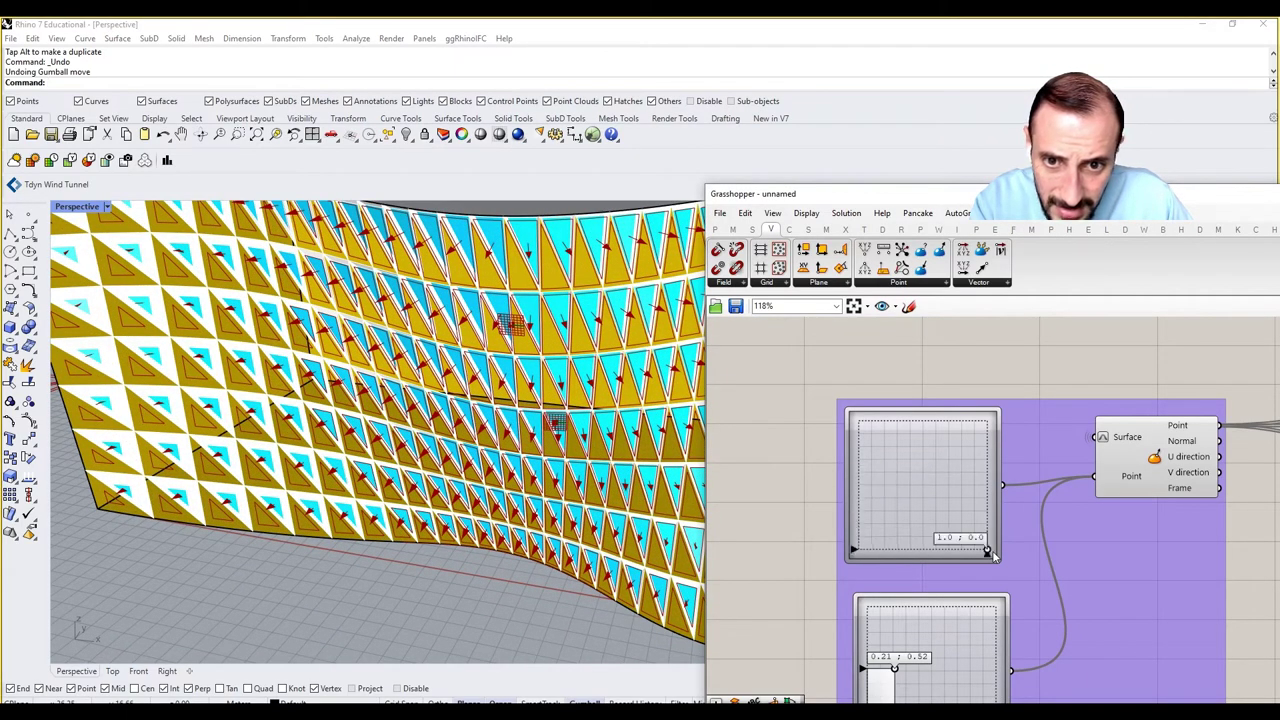
{"action": "right_click_drag", "start_coordinate": [515, 370], "coordinate": [574, 373]}
{"action": "right_click_drag", "start_coordinate": [184, 475], "coordinate": [270, 484]}
{"action": "scroll", "coordinate": [272, 490], "scroll_direction": "down", "scroll_amount": 10}
{"action": "scroll", "coordinate": [274, 494], "scroll_direction": "up", "scroll_amount": 6}
{"action": "scroll", "coordinate": [273, 494], "scroll_direction": "up", "scroll_amount": 6}
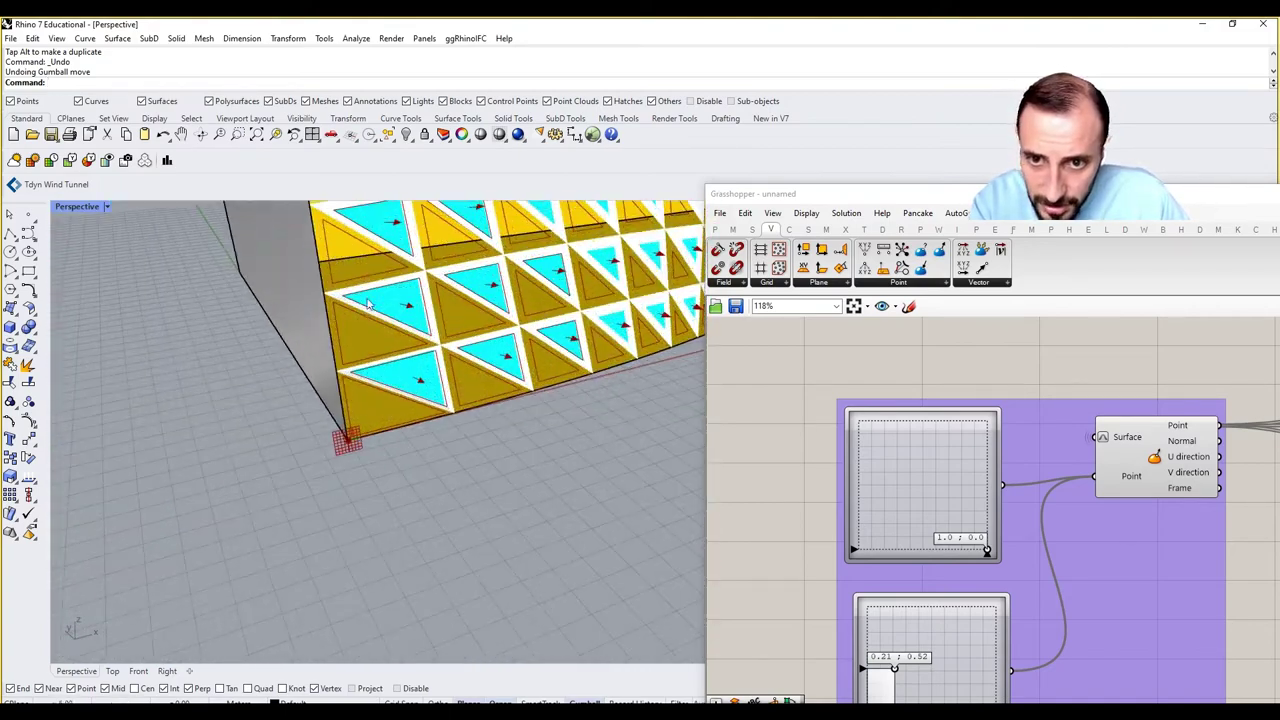
Examine the lofted panels and opening offsets around the corner attractor and along the curved facade.
{"action": "right_click_drag", "start_coordinate": [390, 412], "coordinate": [450, 416]}
{"action": "scroll", "coordinate": [450, 416], "scroll_direction": "down", "scroll_amount": 8}
{"action": "scroll", "coordinate": [300, 440], "scroll_direction": "up", "scroll_amount": 6}
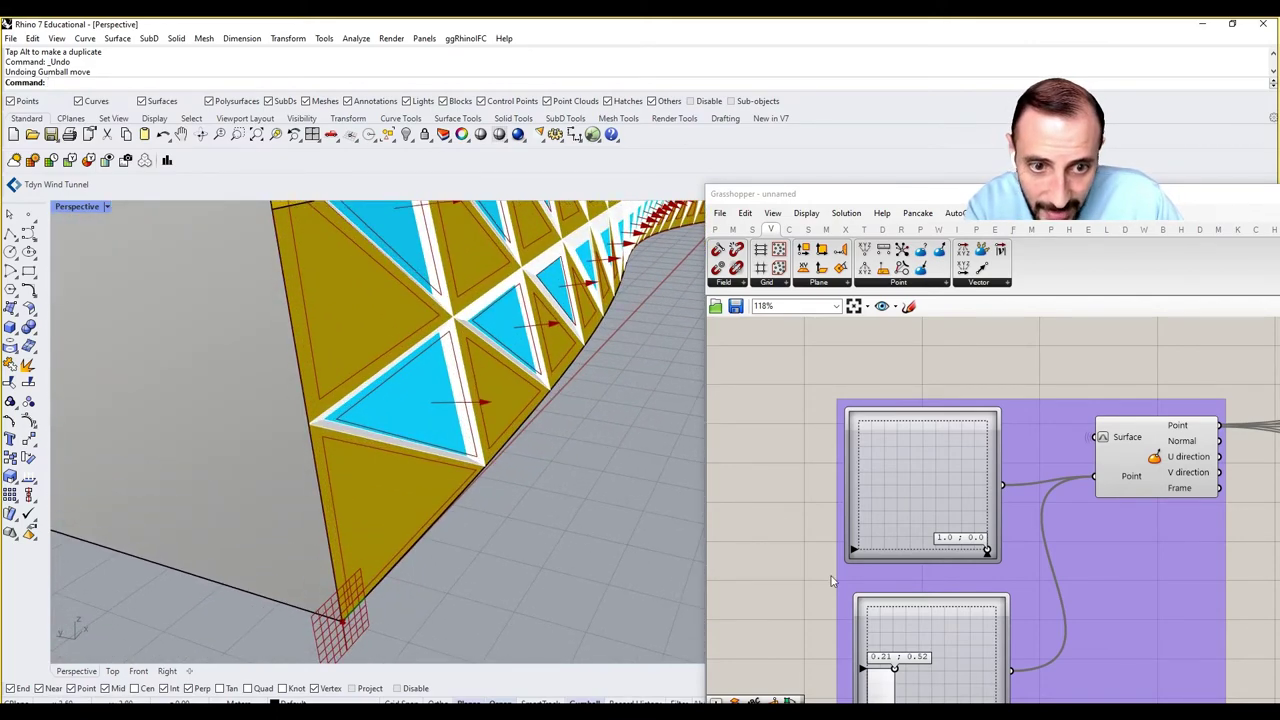
{"action": "right_click_drag", "start_coordinate": [461, 408], "coordinate": [349, 451]}
{"action": "scroll", "coordinate": [354, 440], "scroll_direction": "down", "scroll_amount": 10}
{"action": "scroll", "coordinate": [421, 374], "scroll_direction": "up", "scroll_amount": 7}
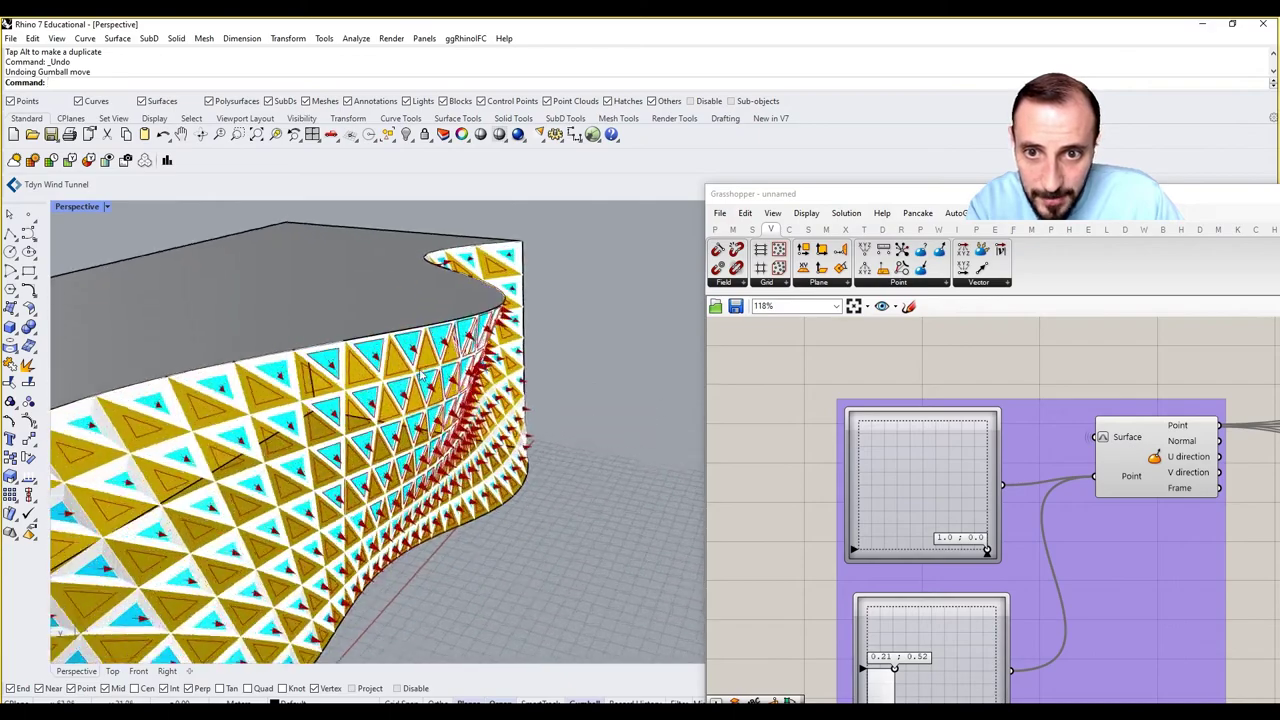
{"action": "scroll", "coordinate": [421, 374], "scroll_direction": "up", "scroll_amount": 2}
{"action": "right_click_drag", "start_coordinate": [406, 374], "coordinate": [128, 381]}
{"action": "scroll", "coordinate": [243, 400], "scroll_direction": "down", "scroll_amount": 8}
{"action": "right_click_drag", "start_coordinate": [680, 360], "coordinate": [545, 372], "text": "shift"}
{"action": "right_click_drag", "start_coordinate": [622, 346], "coordinate": [382, 460]}
{"action": "scroll", "coordinate": [564, 362], "scroll_direction": "up", "scroll_amount": 4}
{"action": "scroll", "coordinate": [380, 460], "scroll_direction": "down", "scroll_amount": 8}
{"action": "scroll", "coordinate": [380, 460], "scroll_direction": "up", "scroll_amount": 8}
{"action": "scroll", "coordinate": [862, 520], "scroll_direction": "down", "scroll_amount": 5}
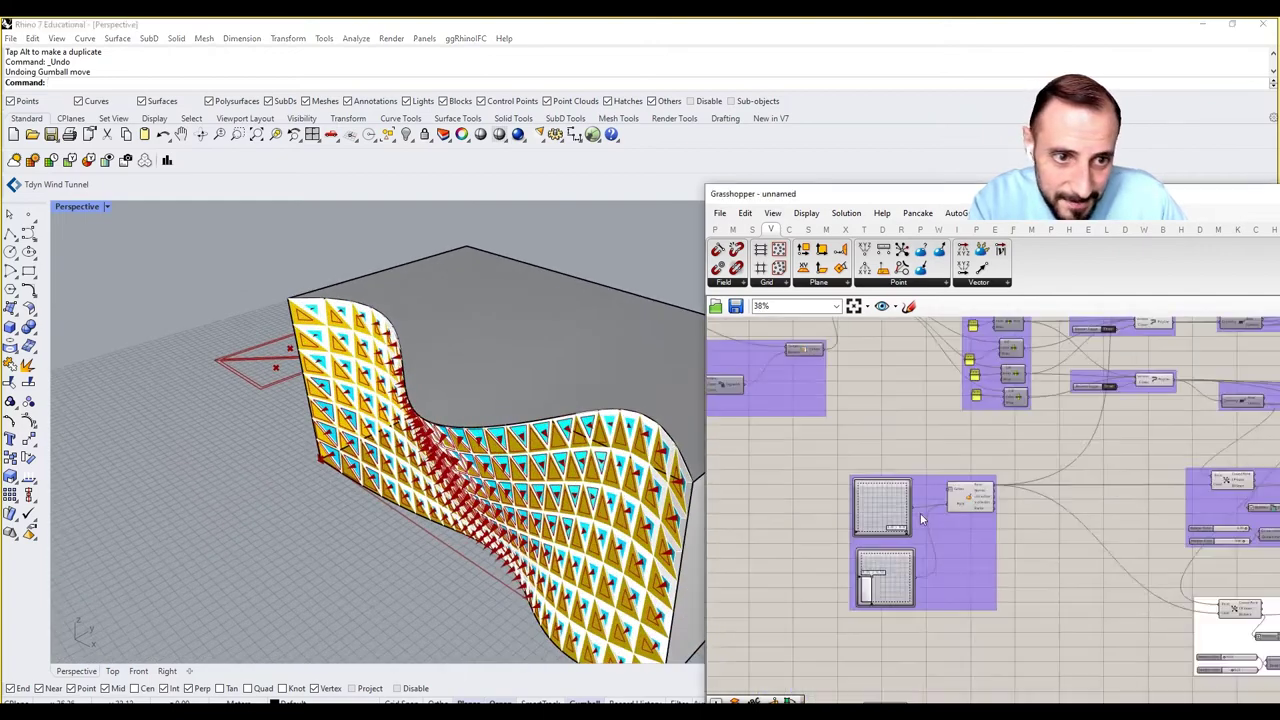
Review the attractor, surface-normal, Move, Loft and preview groups on the canvas against the facade preview.
{"action": "scroll", "coordinate": [920, 513], "scroll_direction": "up", "scroll_amount": 5}
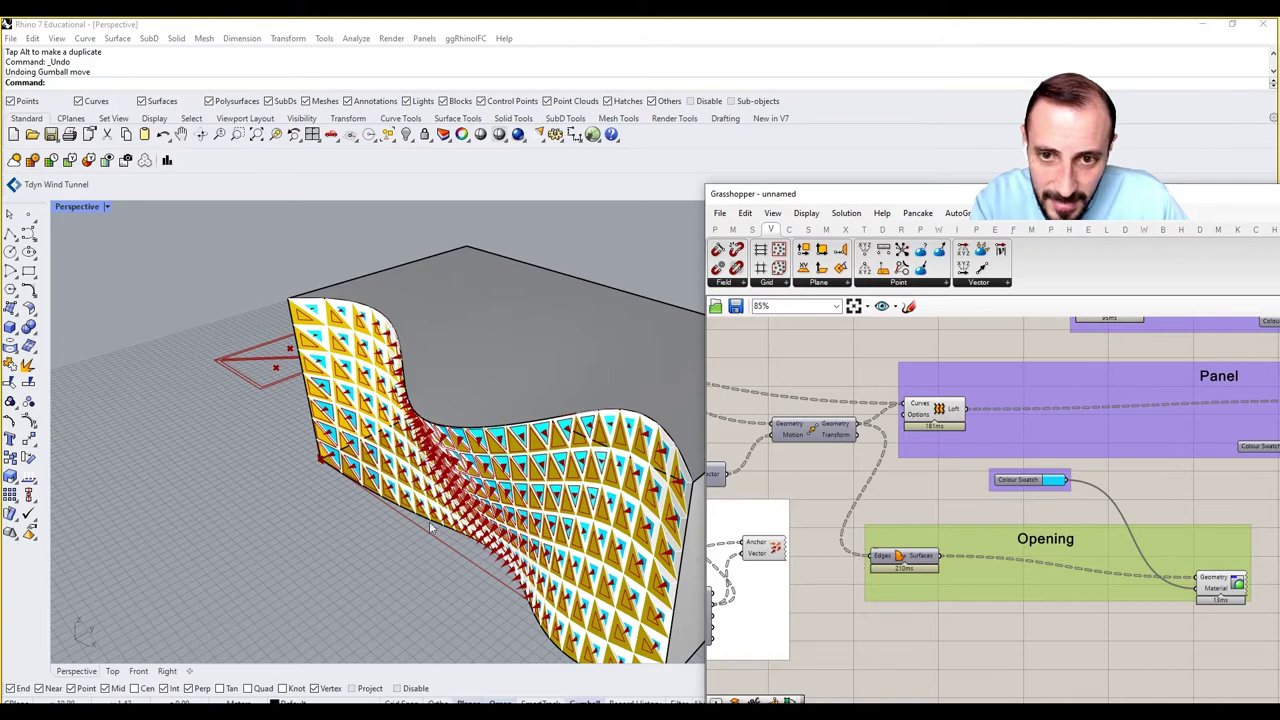
{"action": "scroll", "coordinate": [432, 528], "scroll_direction": "down", "scroll_amount": 5}
{"action": "scroll", "coordinate": [414, 492], "scroll_direction": "up", "scroll_amount": 5}
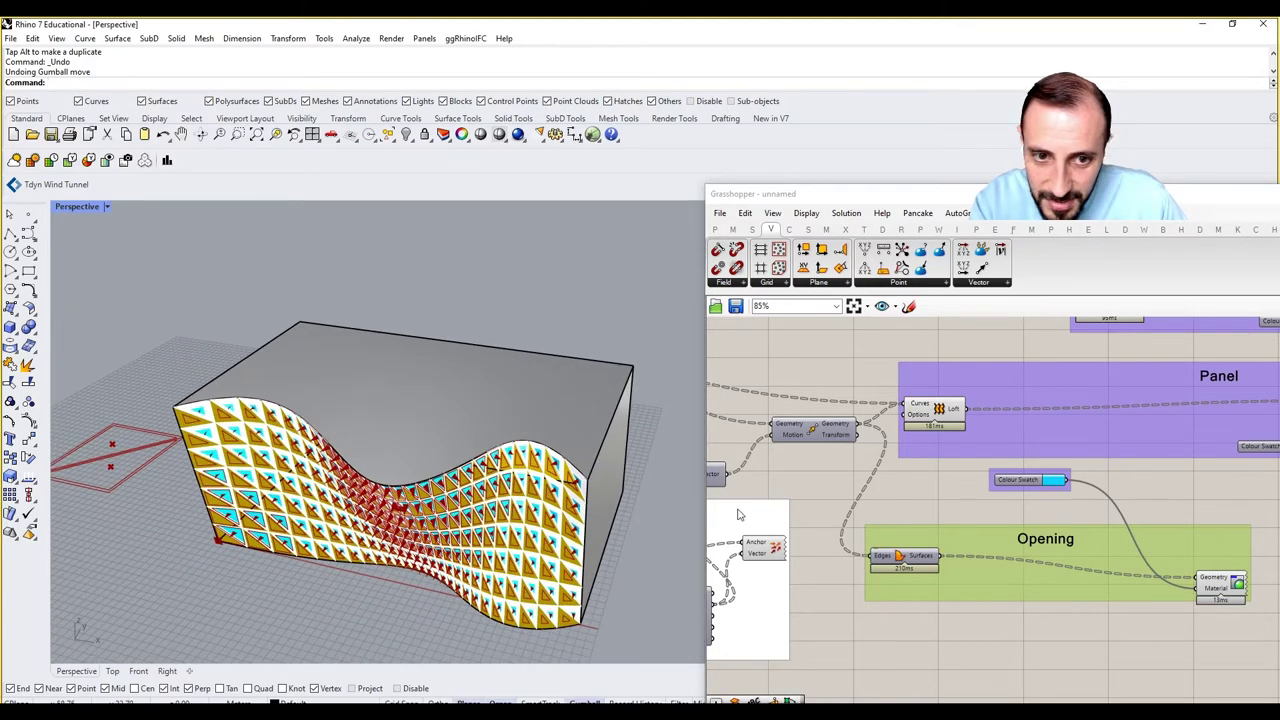
{"action": "scroll", "coordinate": [1240, 511], "scroll_direction": "down", "scroll_amount": 6}
{"action": "scroll", "coordinate": [936, 476], "scroll_direction": "up", "scroll_amount": 4}
{"action": "right_click_drag", "start_coordinate": [953, 465], "coordinate": [888, 530]}
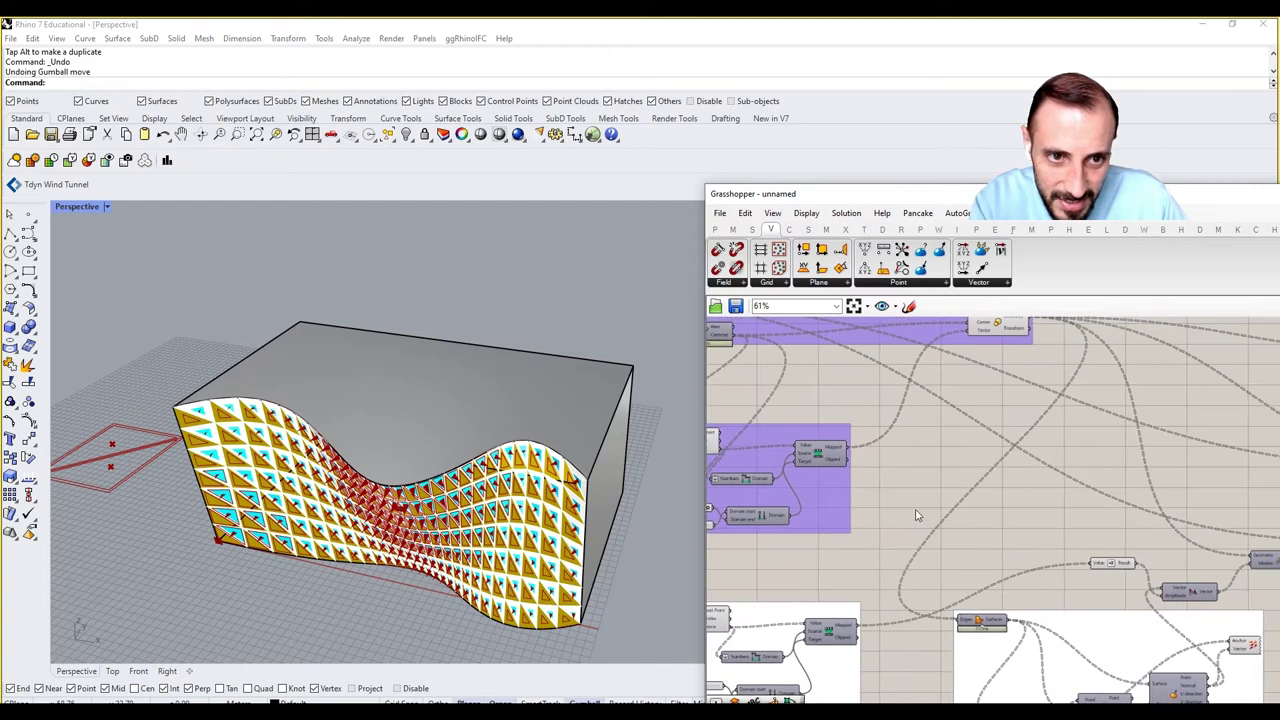
{"action": "scroll", "coordinate": [978, 500], "scroll_direction": "down", "scroll_amount": 5}
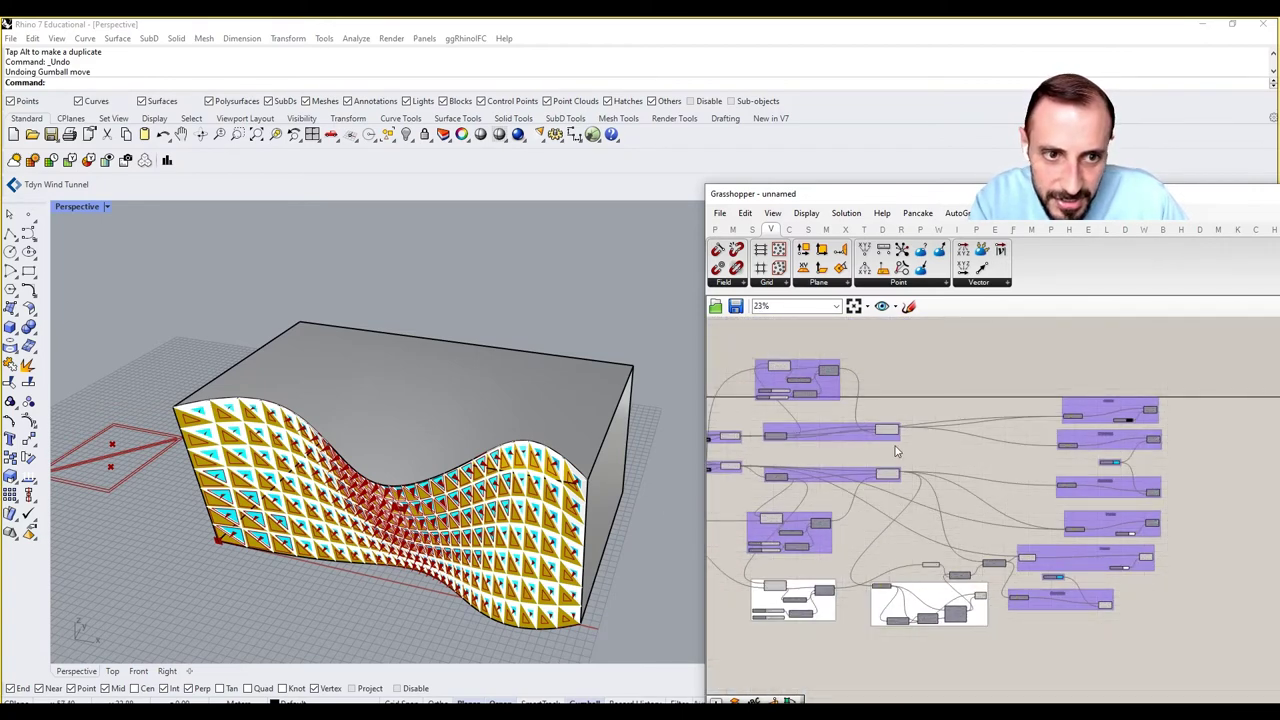
{"action": "right_click_drag", "start_coordinate": [530, 498], "coordinate": [574, 454], "text": "shift"}
{"action": "scroll", "coordinate": [410, 475], "scroll_direction": "up", "scroll_amount": 6}
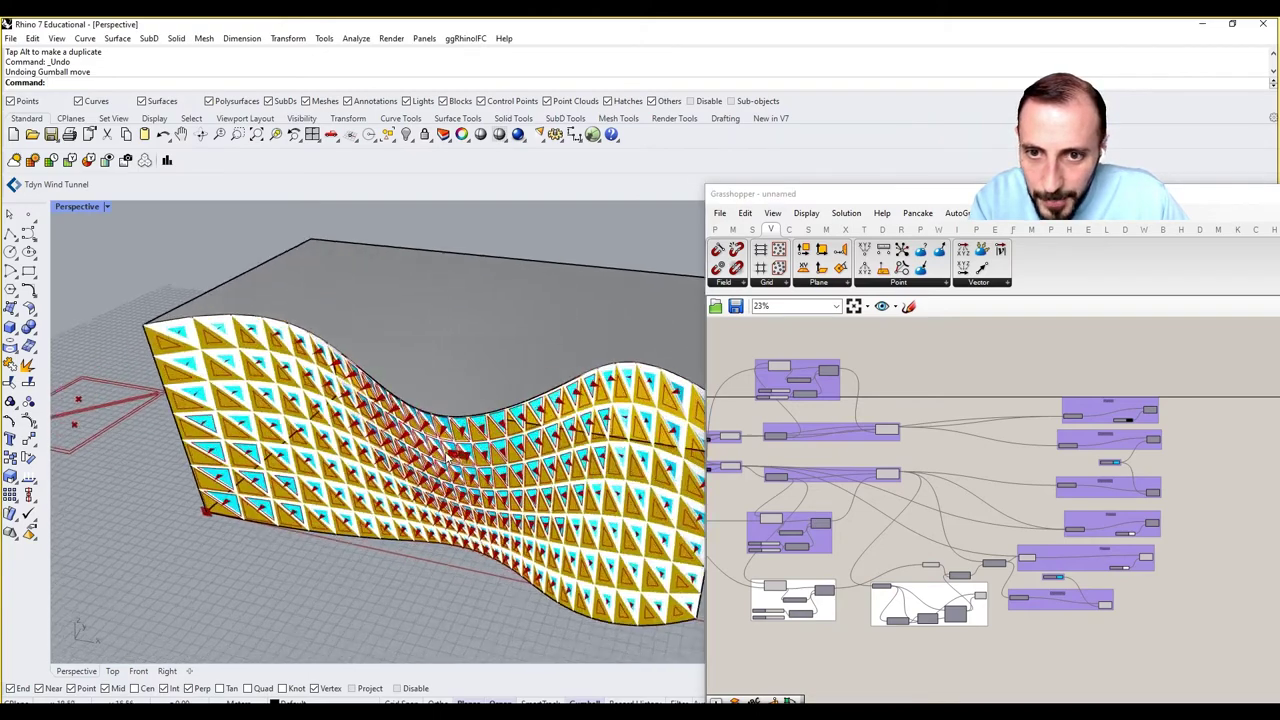
{"action": "scroll", "coordinate": [510, 470], "scroll_direction": "down", "scroll_amount": 3}
{"action": "scroll", "coordinate": [855, 557], "scroll_direction": "up", "scroll_amount": 5}
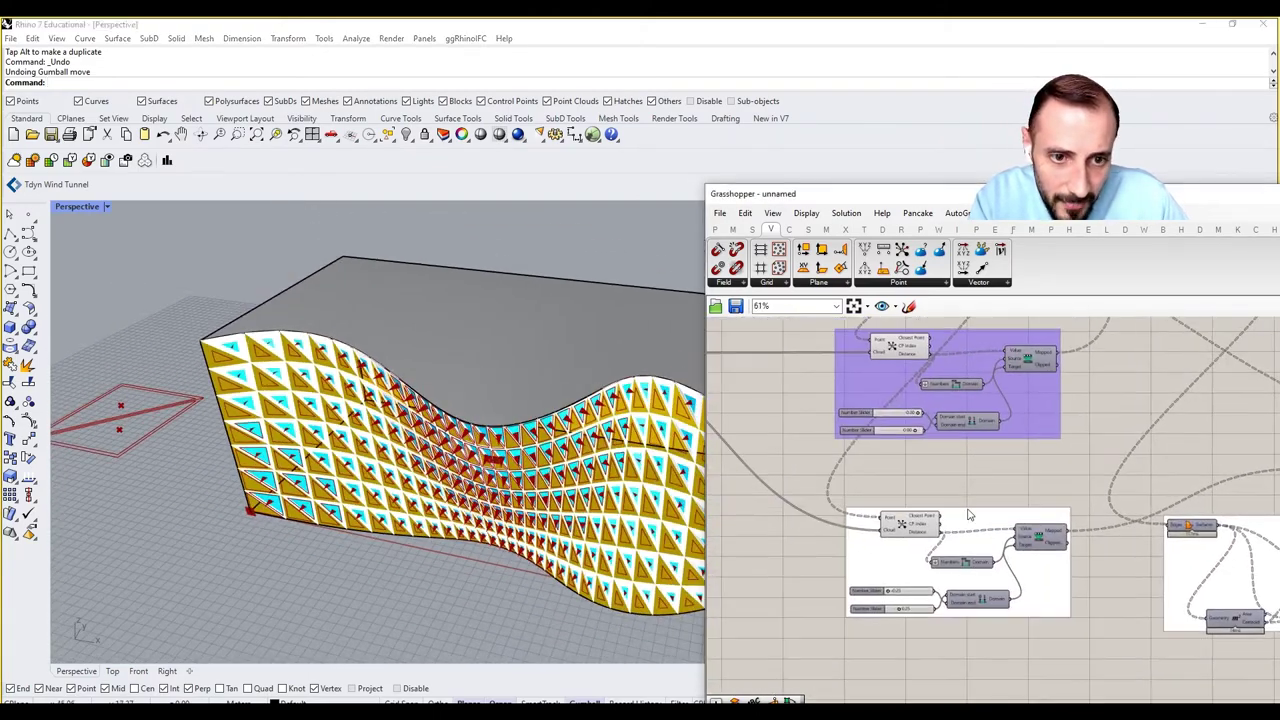
{"action": "scroll", "coordinate": [826, 496], "scroll_direction": "down", "scroll_amount": 4}
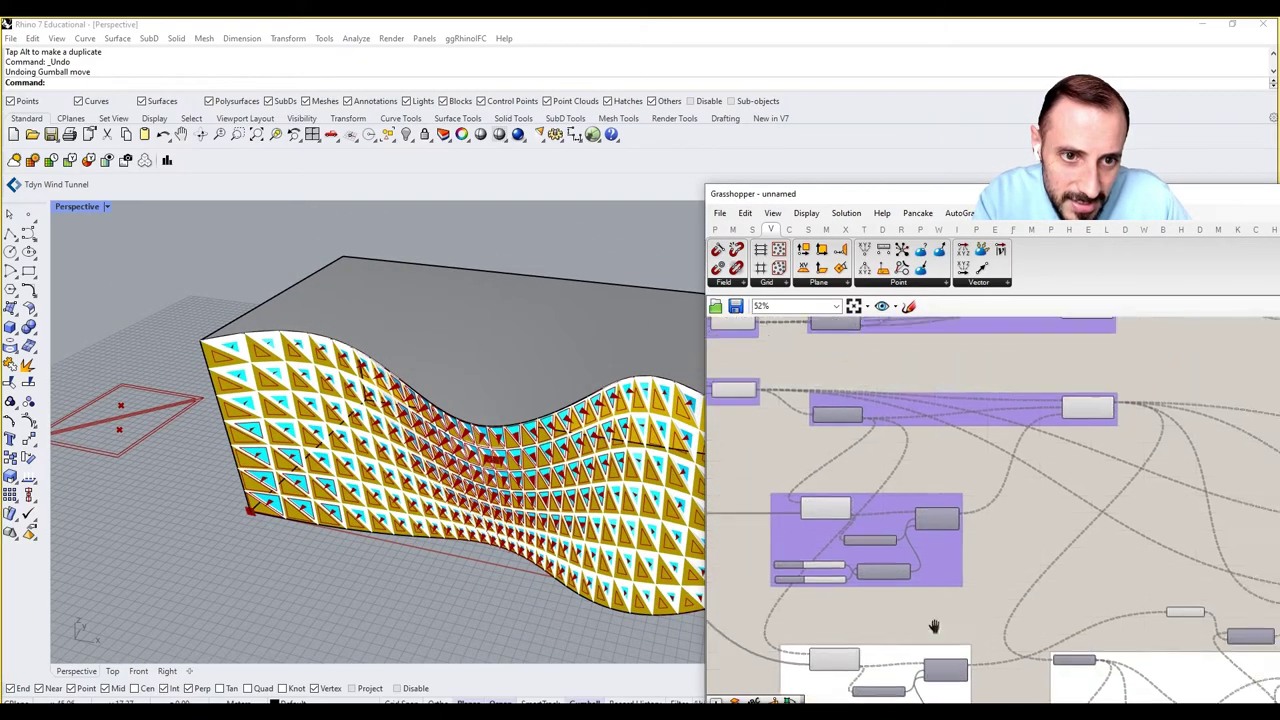
{"action": "scroll", "coordinate": [937, 537], "scroll_direction": "up", "scroll_amount": 4}
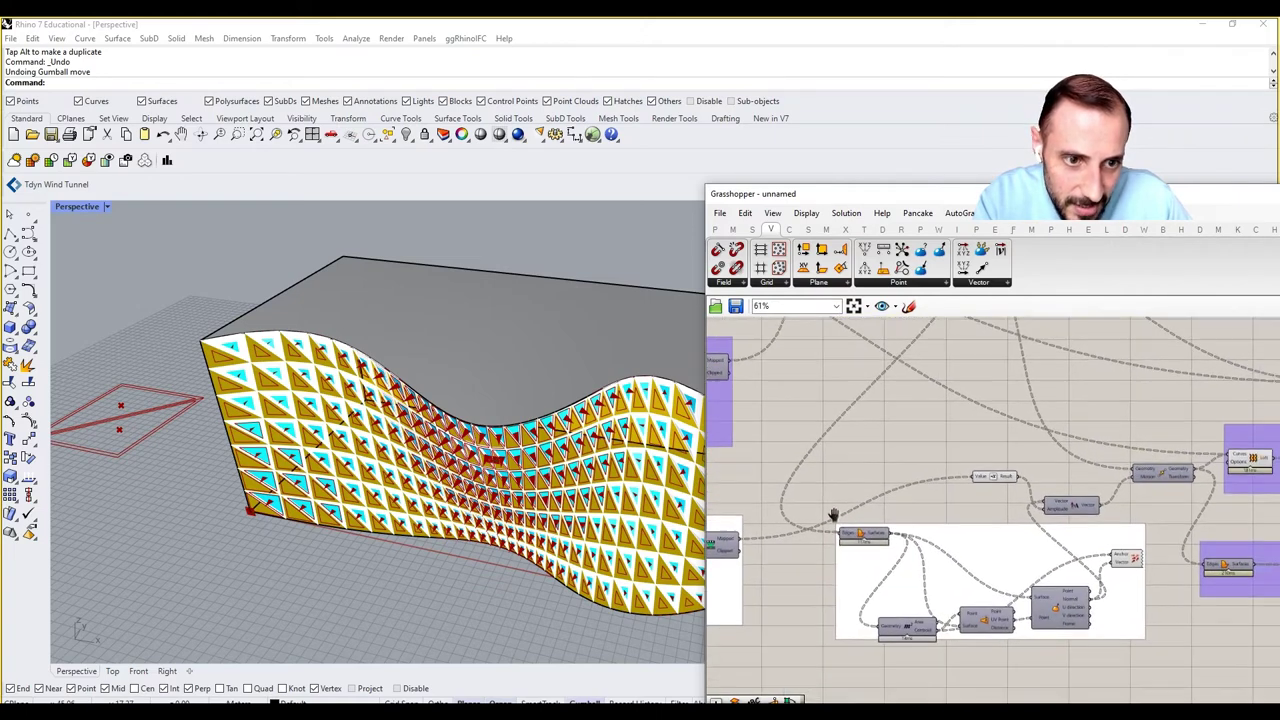
{"action": "scroll", "coordinate": [791, 452], "scroll_direction": "down", "scroll_amount": 4}
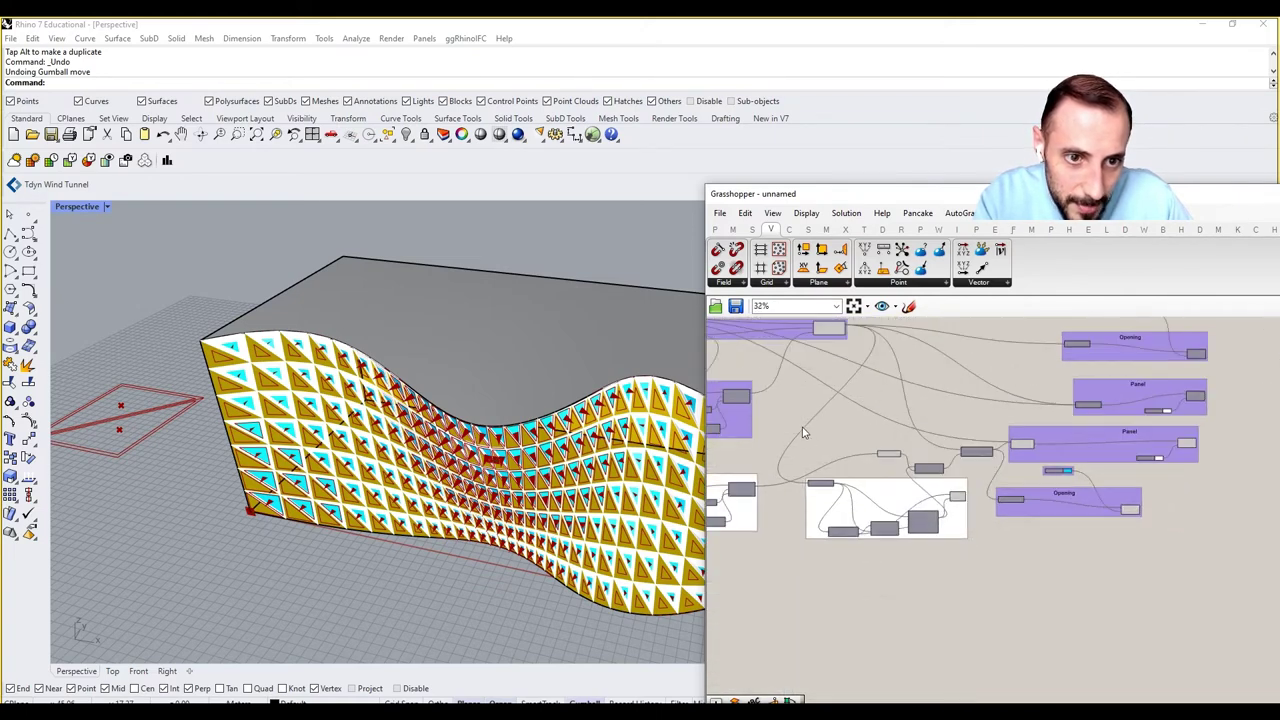
Set the saturation of the lofted Panel group's colour to 0.
{"action": "right_click", "coordinate": [1040, 432]}
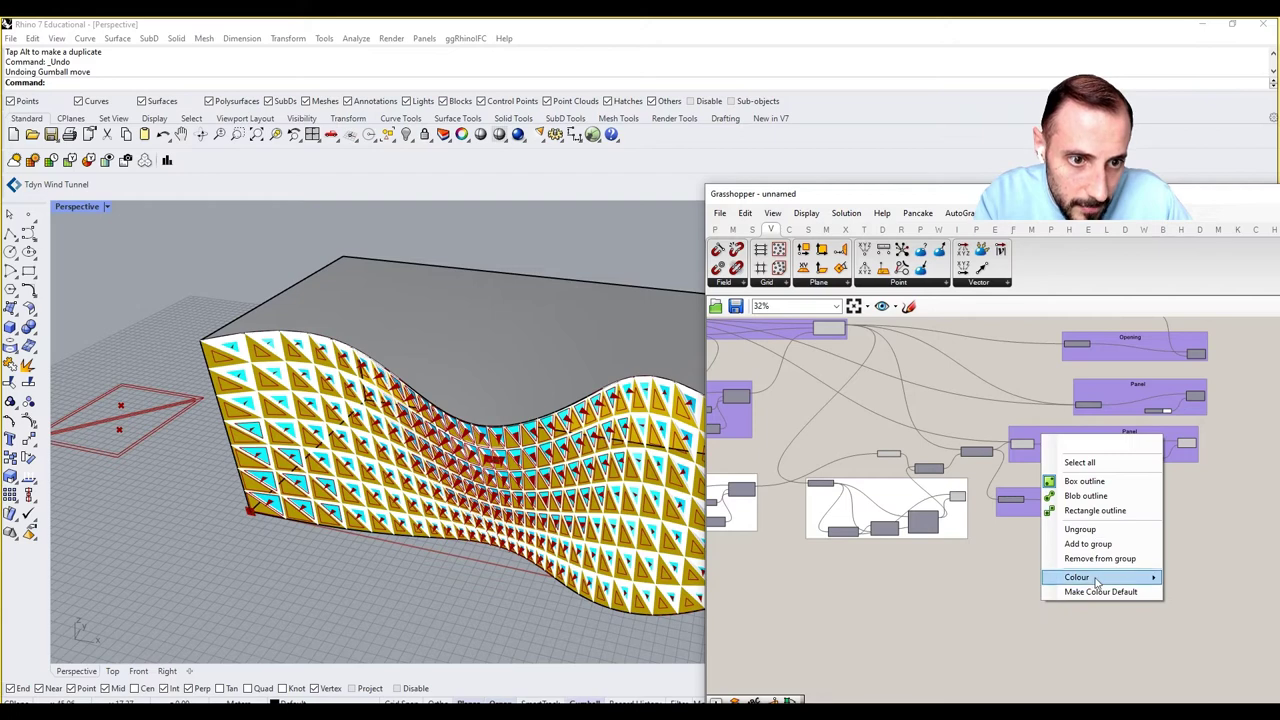
{"action": "mouse_move", "coordinate": [1080, 577]}
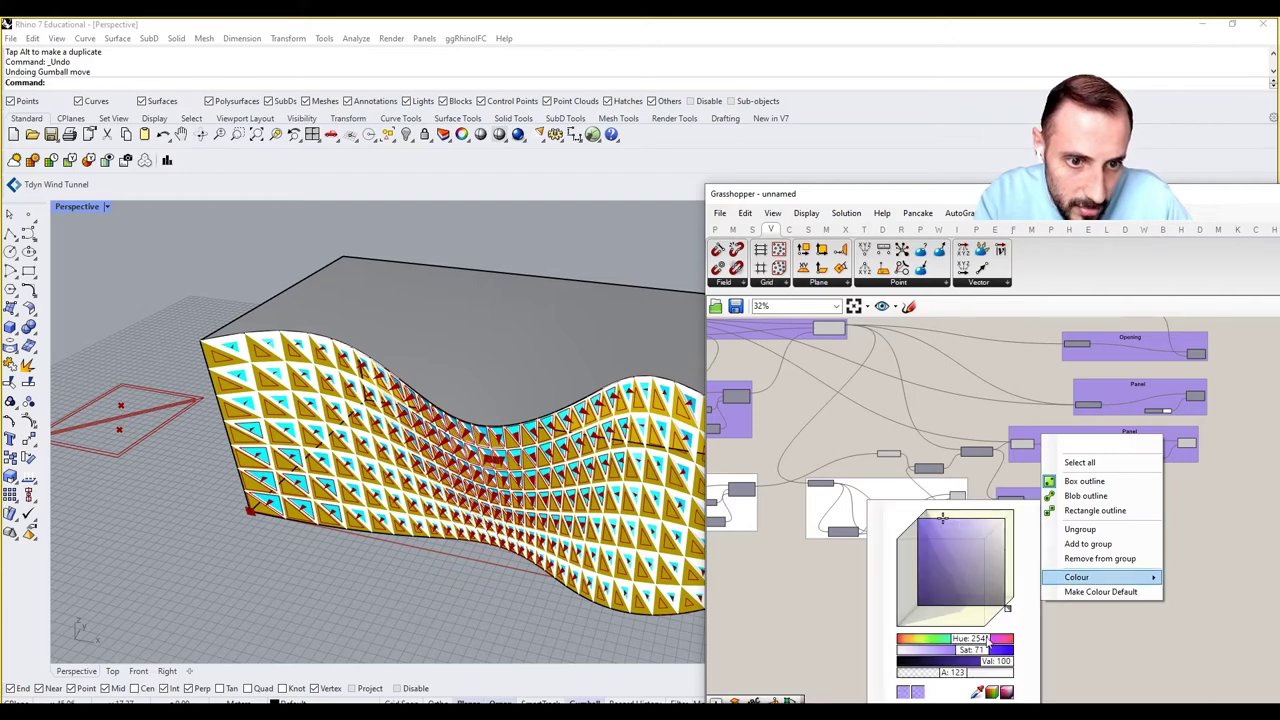
{"action": "left_click_drag", "start_coordinate": [975, 652], "coordinate": [900, 652]}
{"action": "left_click", "coordinate": [810, 635]}
{"action": "scroll", "coordinate": [1068, 498], "scroll_direction": "up", "scroll_amount": 3}
Recolour the lower Opening group opaque white with saturation 0.
{"action": "right_click", "coordinate": [1055, 518]}
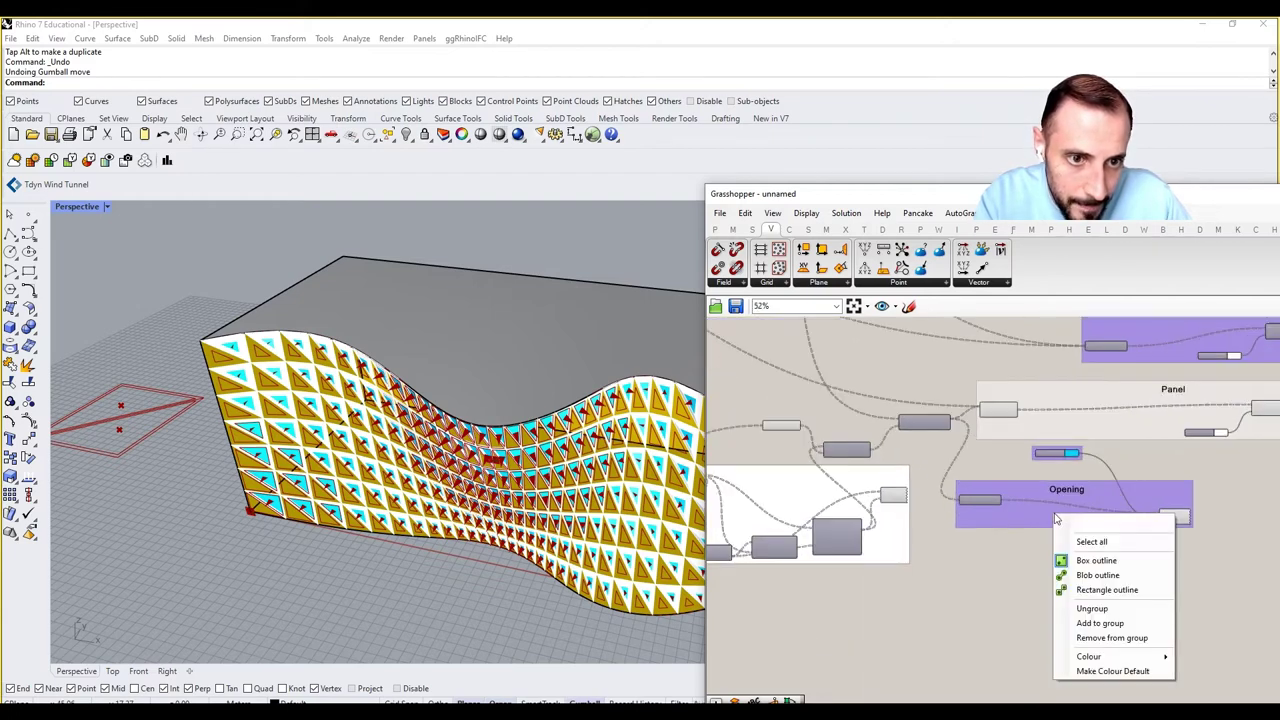
{"action": "mouse_move", "coordinate": [1095, 657]}
{"action": "left_click_drag", "start_coordinate": [991, 651], "coordinate": [884, 655]}
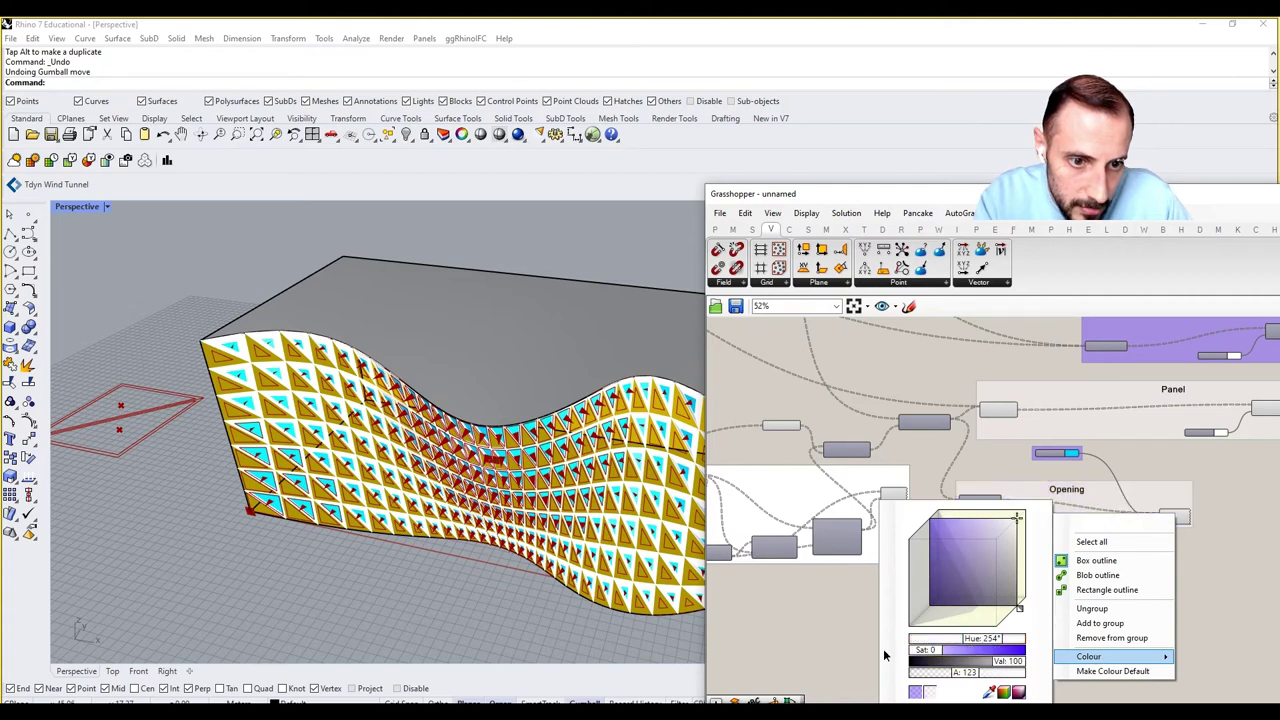
{"action": "right_click", "coordinate": [1119, 446]}
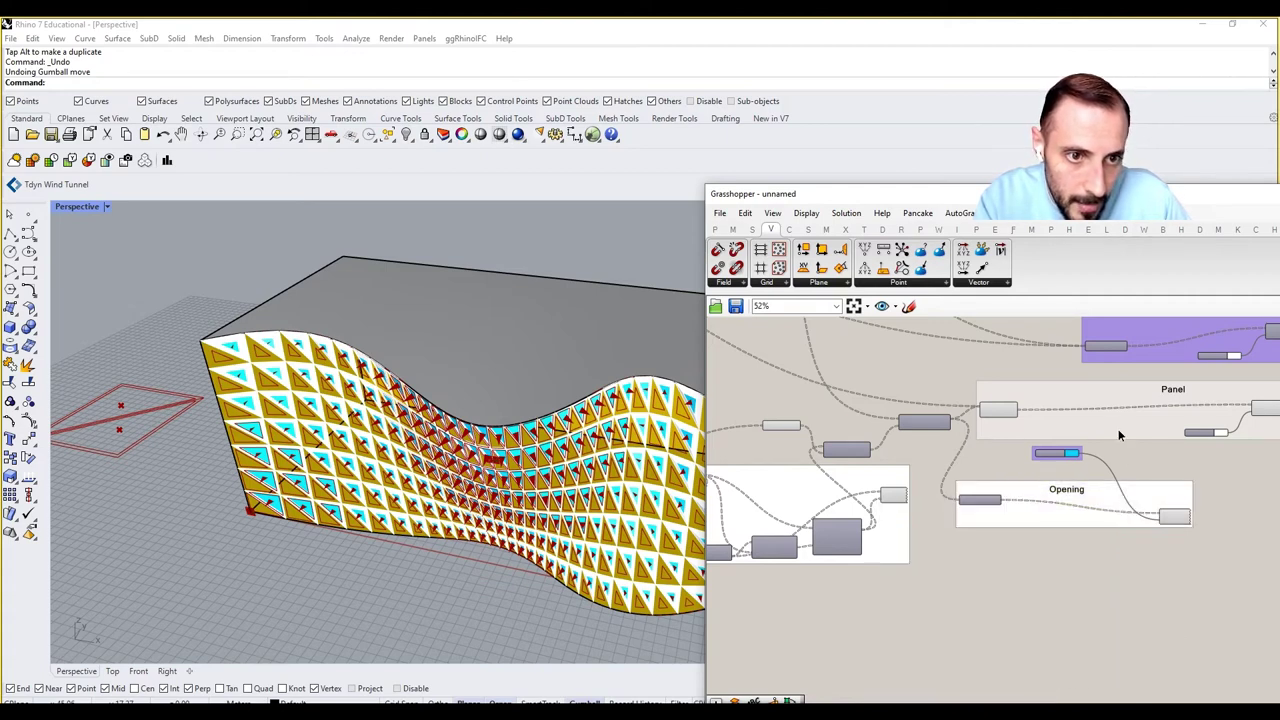
Raise the lofted Panel group's colour alpha to full so its background is opaque white.
{"action": "right_click", "coordinate": [1119, 432]}
{"action": "mouse_move", "coordinate": [1172, 574]}
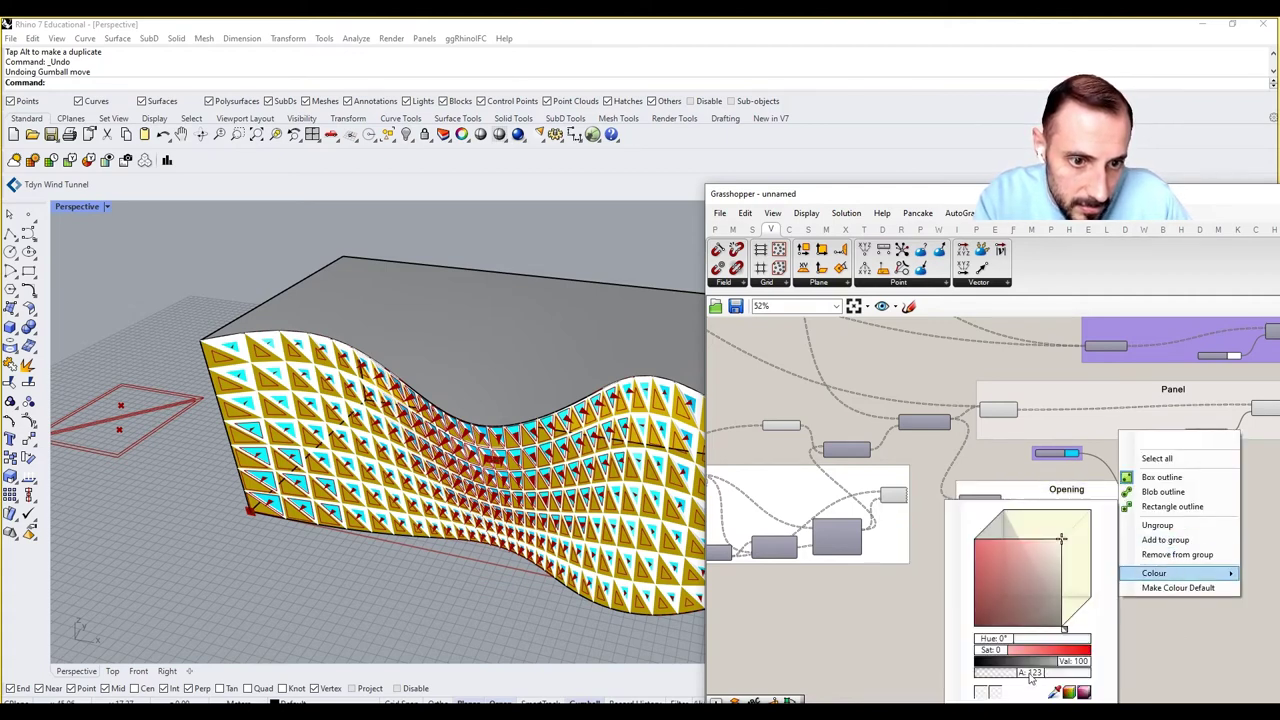
{"action": "left_click_drag", "start_coordinate": [1030, 675], "coordinate": [1120, 682]}
{"action": "left_click", "coordinate": [1188, 662]}
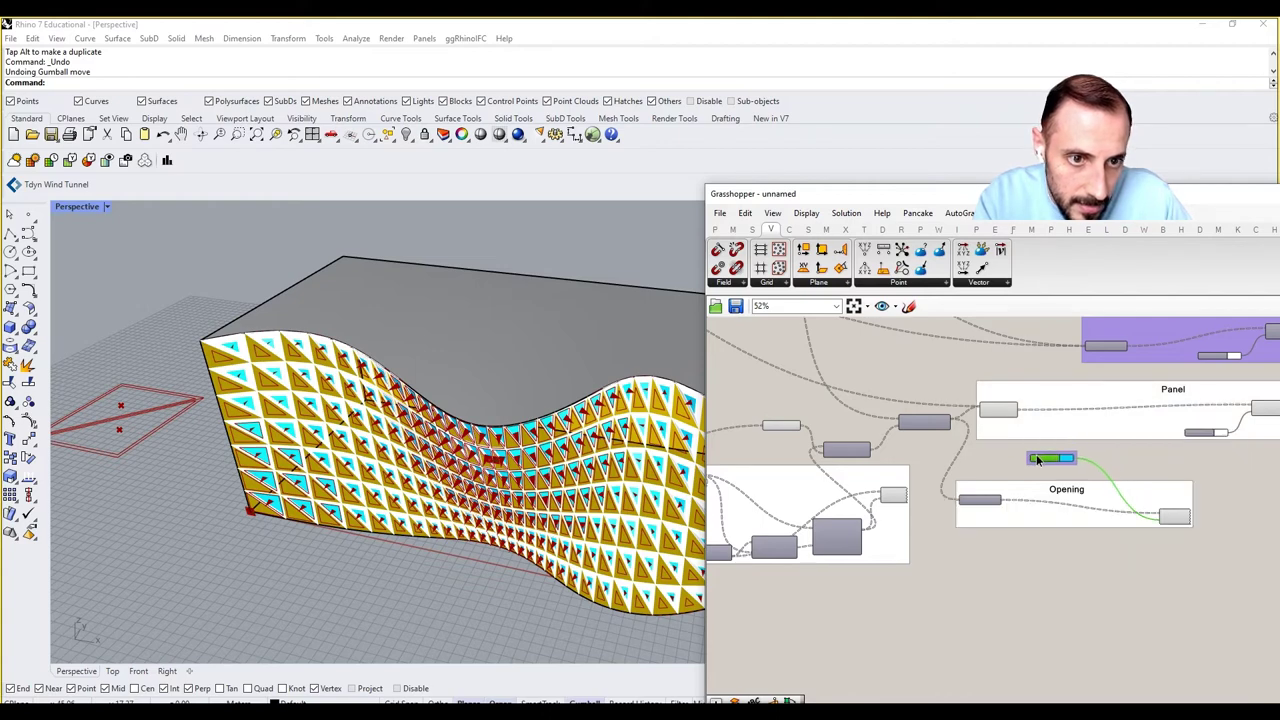
Place the cyan Colour Swatch just above the lower Opening group's title and add it to that group.
{"action": "left_click_drag", "start_coordinate": [1036, 458], "coordinate": [1036, 461]}
{"action": "right_click", "coordinate": [1030, 531]}
{"action": "left_click", "coordinate": [1072, 637]}
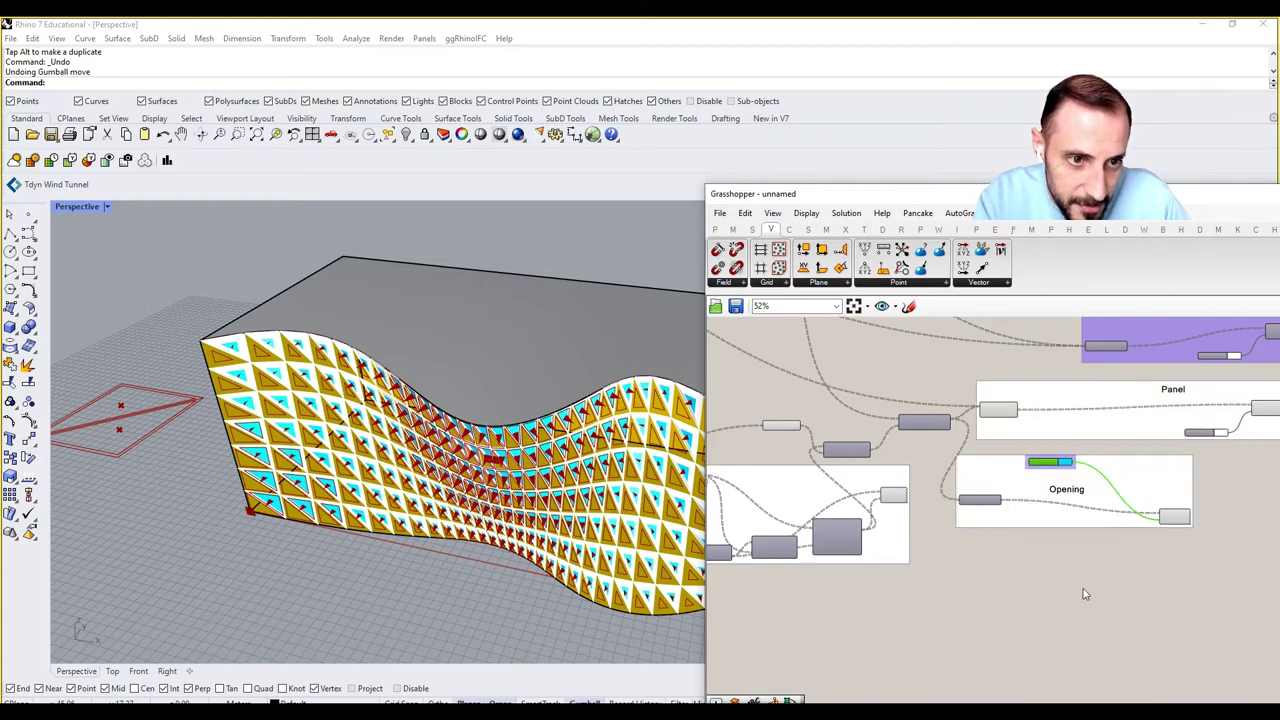
Duplicate the surface-normal group with its Negative, Amplitude and Move components and white Panel and Opening groups, placing the copy above the definition.
{"action": "scroll", "coordinate": [1088, 476], "scroll_direction": "down", "scroll_amount": 3}
{"action": "left_click_drag", "start_coordinate": [1230, 423], "coordinate": [811, 557]}
{"action": "right_click_drag", "start_coordinate": [888, 523], "coordinate": [934, 635]}
{"action": "key", "text": "ctrl+c"}
{"action": "key", "text": "ctrl+v"}
{"action": "left_click_drag", "start_coordinate": [933, 637], "coordinate": [911, 288]}
{"action": "right_click_drag", "start_coordinate": [916, 396], "coordinate": [942, 554]}
{"action": "left_click_drag", "start_coordinate": [937, 459], "coordinate": [928, 398]}
{"action": "left_click", "coordinate": [1008, 434]}
{"action": "right_click_drag", "start_coordinate": [1008, 434], "coordinate": [1185, 478]}
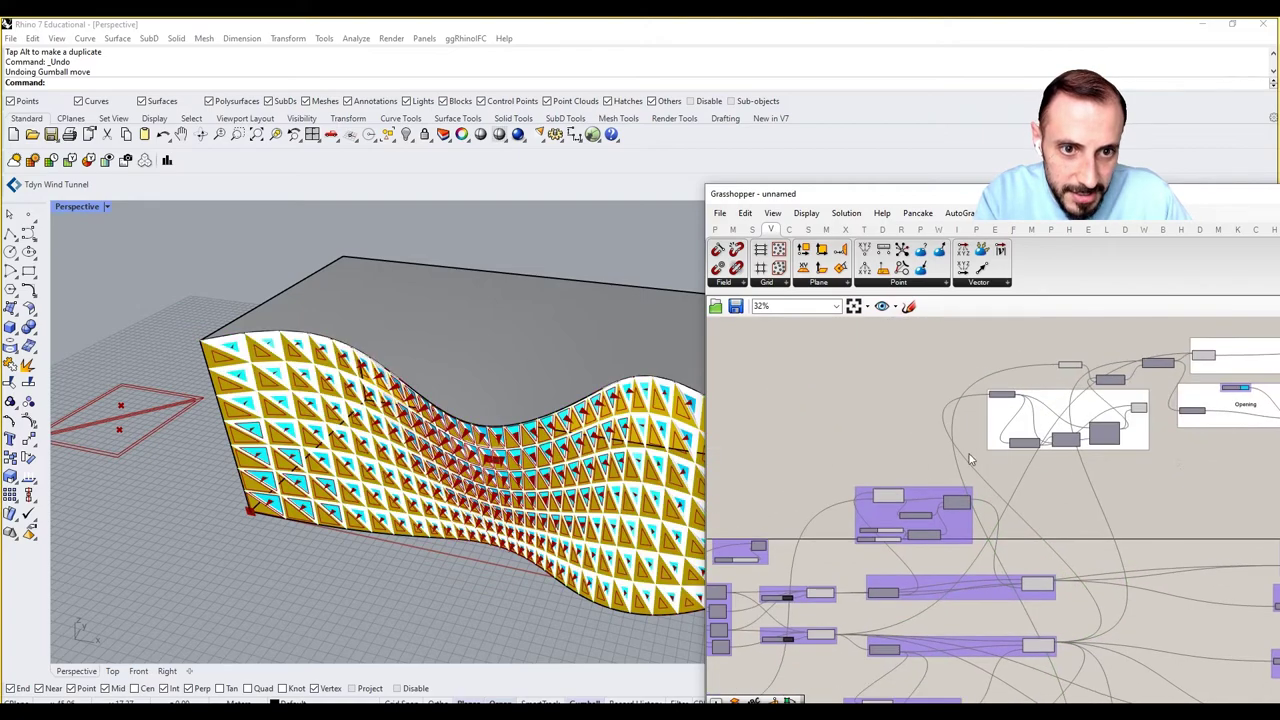
Duplicate the white attractor remap group with the -0.25 and 0.25 sliders, placing the copy beside the copied surface-normal group above the definition.
{"action": "scroll", "coordinate": [948, 499], "scroll_direction": "up", "scroll_amount": 5}
{"action": "right_click_drag", "start_coordinate": [1022, 519], "coordinate": [976, 517]}
{"action": "scroll", "coordinate": [1001, 553], "scroll_direction": "down", "scroll_amount": 4}
{"action": "right_click_drag", "start_coordinate": [1038, 491], "coordinate": [1003, 405]}
{"action": "scroll", "coordinate": [1003, 405], "scroll_direction": "down", "scroll_amount": 5}
{"action": "scroll", "coordinate": [926, 572], "scroll_direction": "up", "scroll_amount": 3}
{"action": "left_click_drag", "start_coordinate": [900, 557], "coordinate": [1035, 642]}
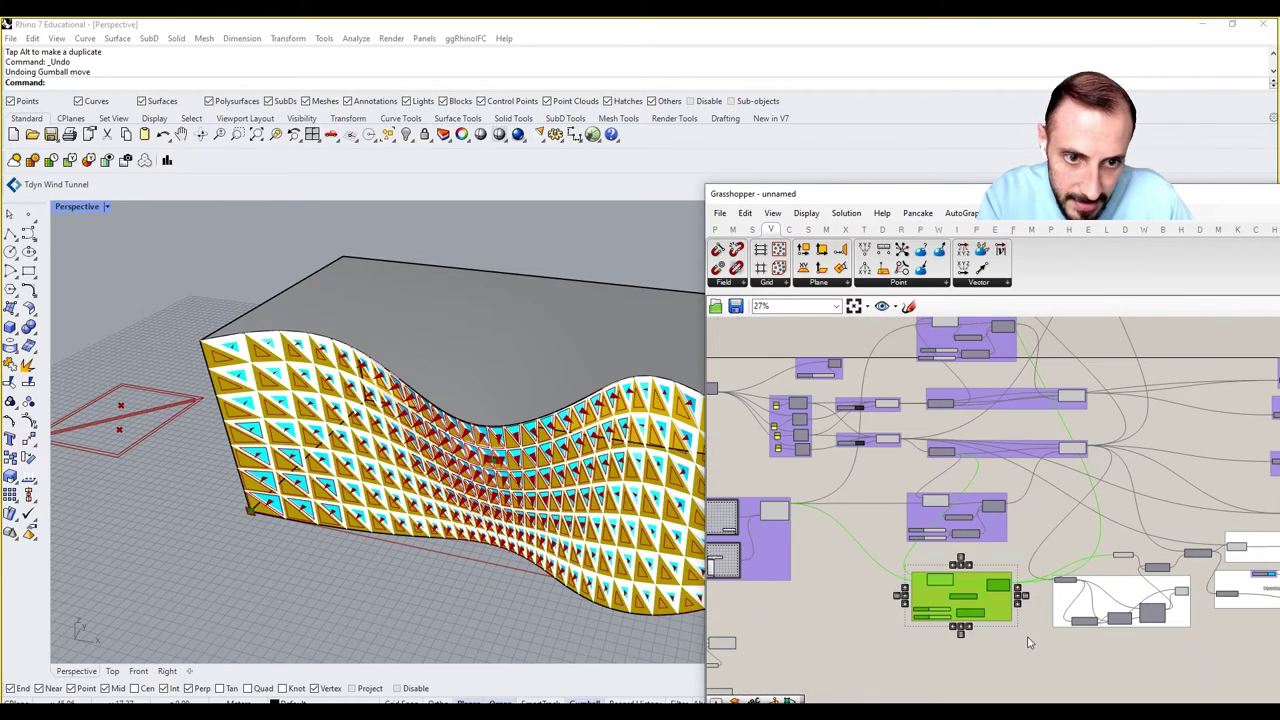
{"action": "key", "text": "ctrl+v"}
{"action": "left_click_drag", "start_coordinate": [1001, 588], "coordinate": [980, 364]}
{"action": "scroll", "coordinate": [997, 512], "scroll_direction": "down", "scroll_amount": 3}
{"action": "scroll", "coordinate": [985, 345], "scroll_direction": "up", "scroll_amount": 4}
{"action": "scroll", "coordinate": [985, 364], "scroll_direction": "up", "scroll_amount": 3}
{"action": "scroll", "coordinate": [960, 420], "scroll_direction": "down", "scroll_amount": 1}
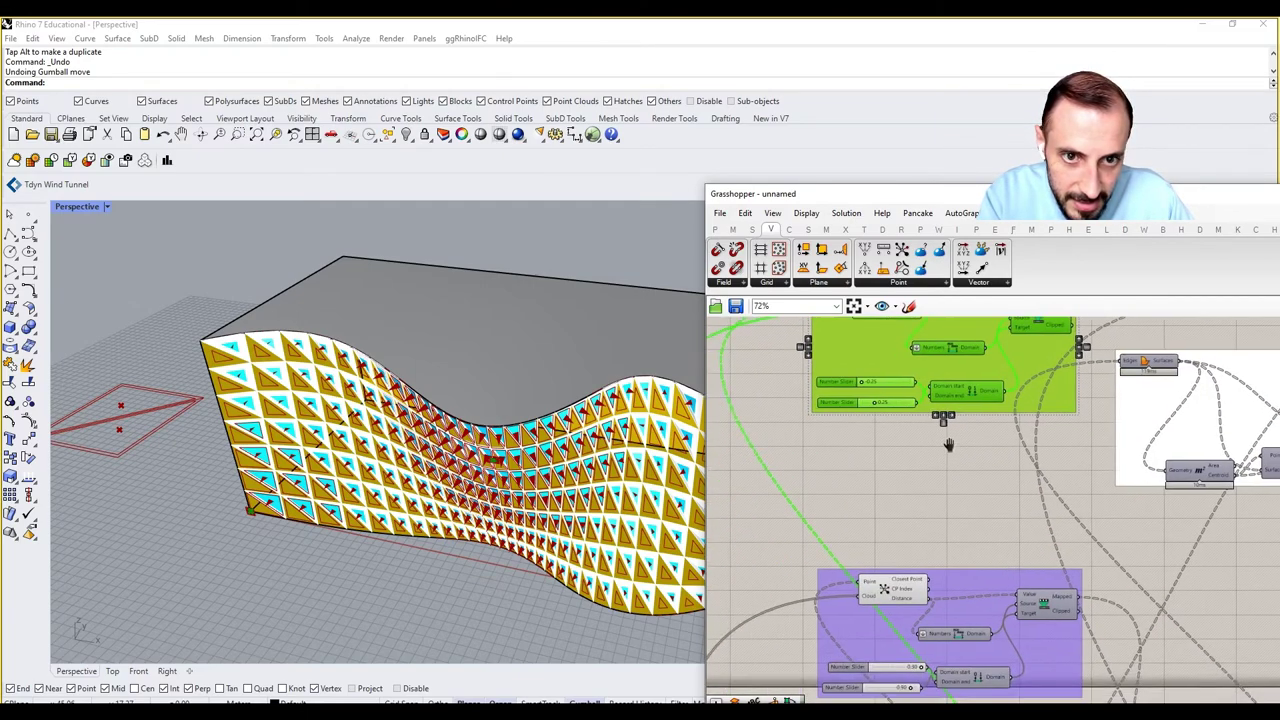
{"action": "left_click", "coordinate": [940, 460]}
Connect the Centroid output of the upper triangle set's Area component to the Point input of the copied Closest Point component.
{"action": "right_click_drag", "start_coordinate": [939, 634], "coordinate": [956, 524]}
{"action": "scroll", "coordinate": [948, 566], "scroll_direction": "up", "scroll_amount": 3}
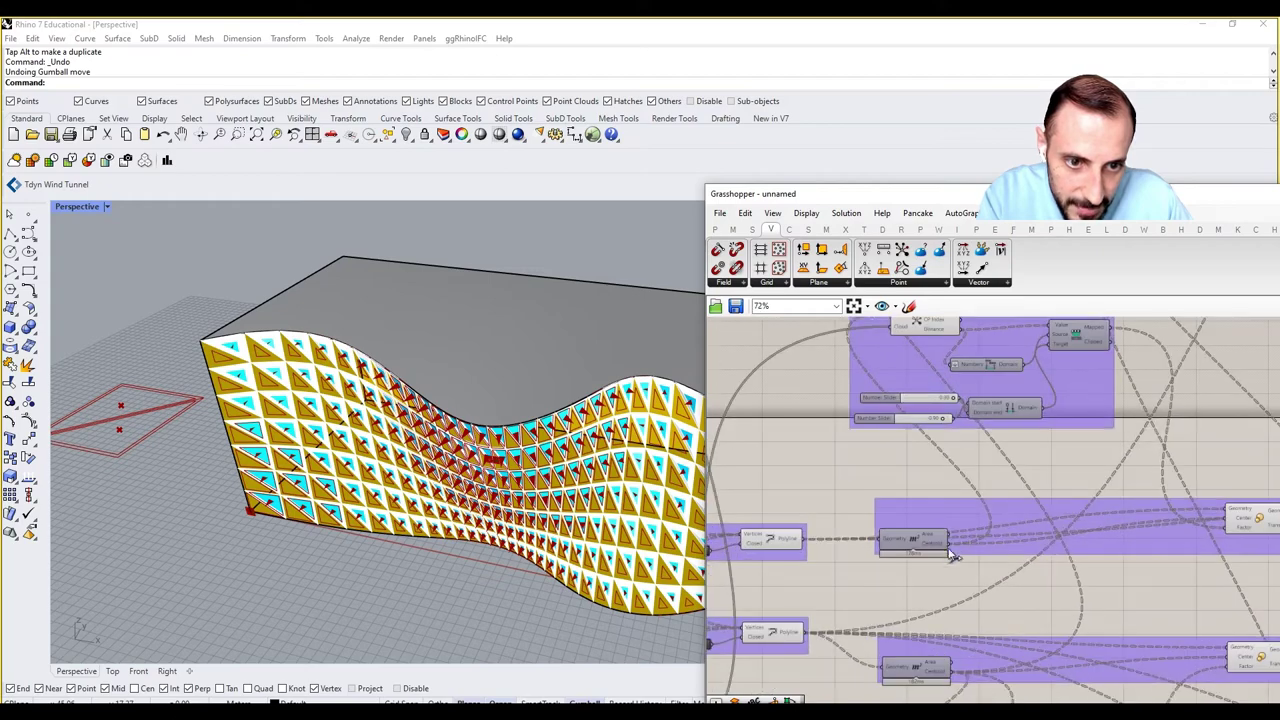
{"action": "scroll", "coordinate": [970, 553], "scroll_direction": "down", "scroll_amount": 4}
{"action": "left_click_drag", "start_coordinate": [950, 545], "coordinate": [936, 356]}
{"action": "scroll", "coordinate": [921, 338], "scroll_direction": "up", "scroll_amount": 6}
{"action": "right_click_drag", "start_coordinate": [1027, 421], "coordinate": [903, 428]}
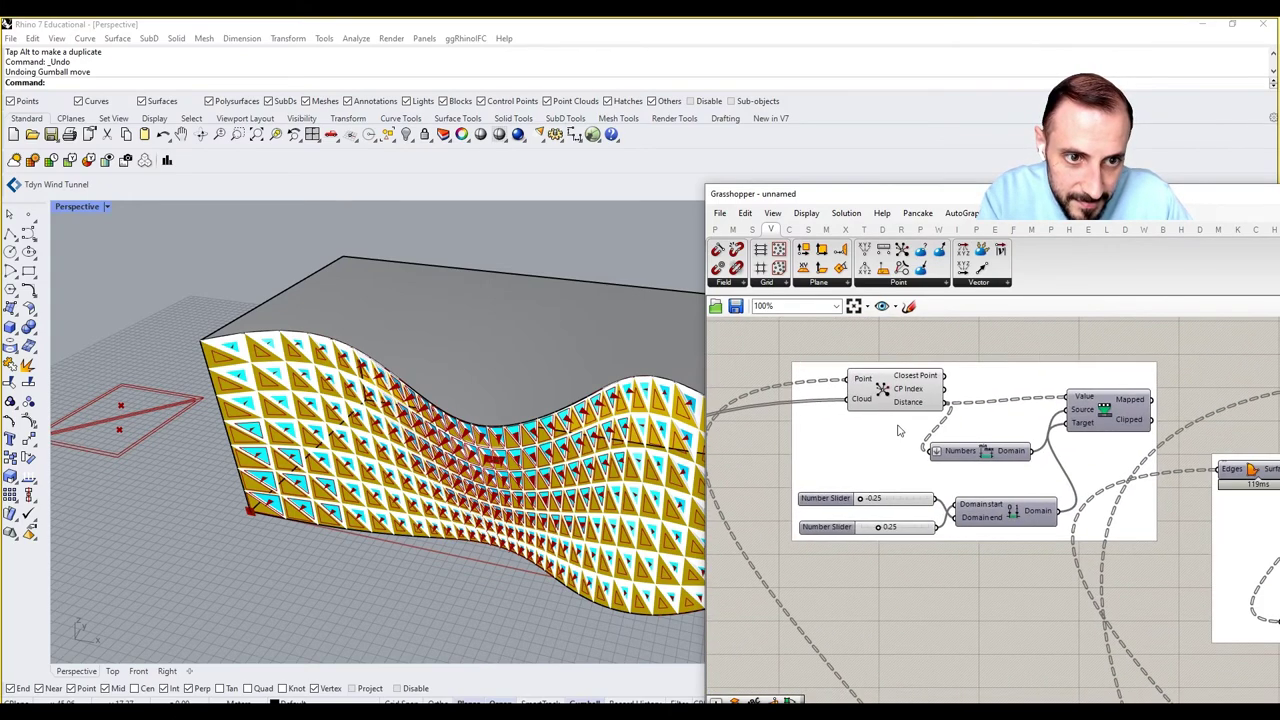
Connect the copied remap group's Mapped output to the Value input of the copied Negative component.
{"action": "scroll", "coordinate": [900, 428], "scroll_direction": "down", "scroll_amount": 1}
{"action": "right_click_drag", "start_coordinate": [1009, 440], "coordinate": [877, 418]}
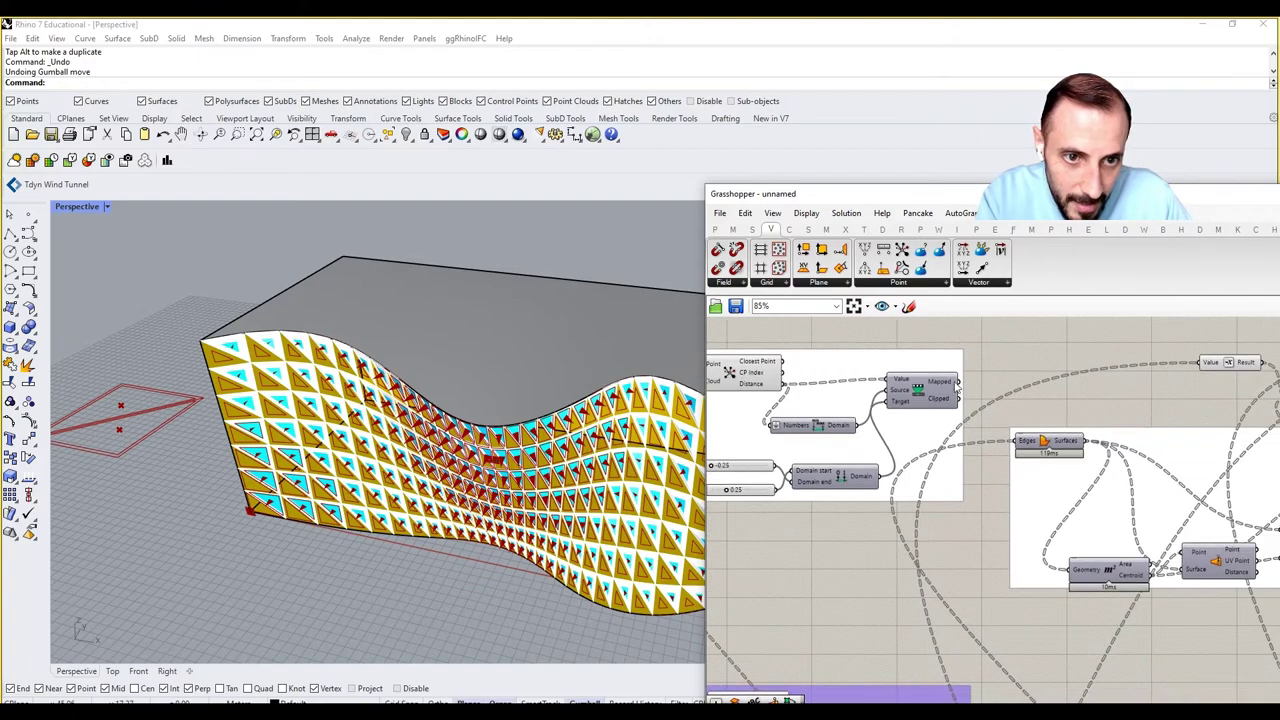
{"action": "scroll", "coordinate": [1073, 390], "scroll_direction": "up", "scroll_amount": 3}
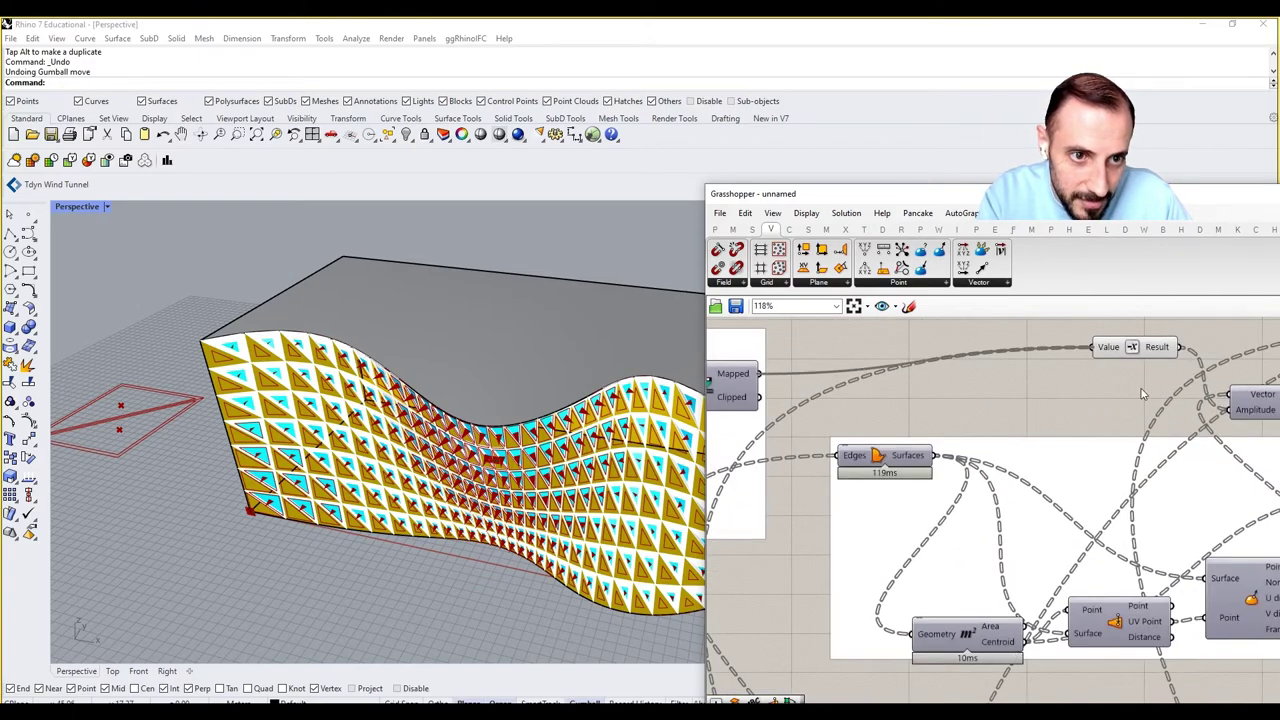
{"action": "right_click_drag", "start_coordinate": [1142, 389], "coordinate": [1035, 379]}
Feed the upper Scale component's Geometry output into the Edges input of Boundary Surfaces in the copied surface-normal group.
{"action": "scroll", "coordinate": [1021, 384], "scroll_direction": "down", "scroll_amount": 5}
{"action": "right_click_drag", "start_coordinate": [900, 510], "coordinate": [1000, 428]}
{"action": "right_click_drag", "start_coordinate": [1027, 519], "coordinate": [1014, 399]}
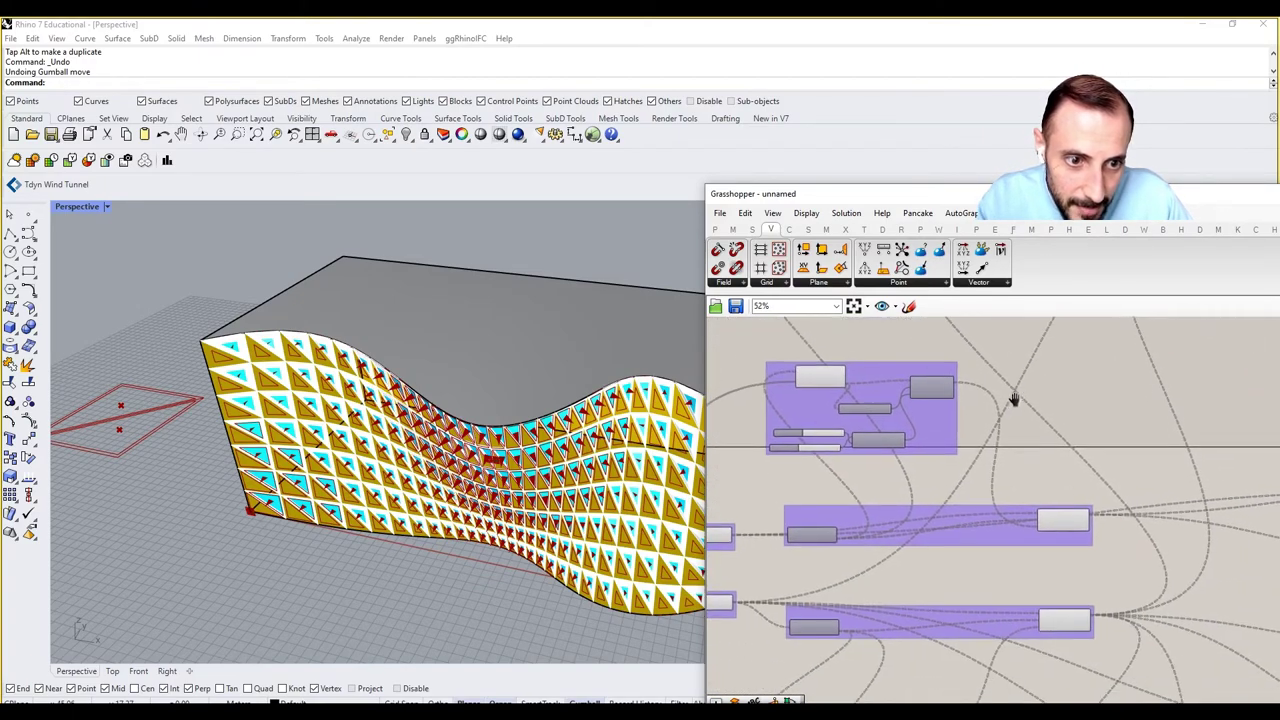
{"action": "scroll", "coordinate": [1073, 516], "scroll_direction": "up", "scroll_amount": 4}
{"action": "scroll", "coordinate": [1114, 510], "scroll_direction": "down", "scroll_amount": 5}
{"action": "scroll", "coordinate": [1090, 434], "scroll_direction": "down", "scroll_amount": 3}
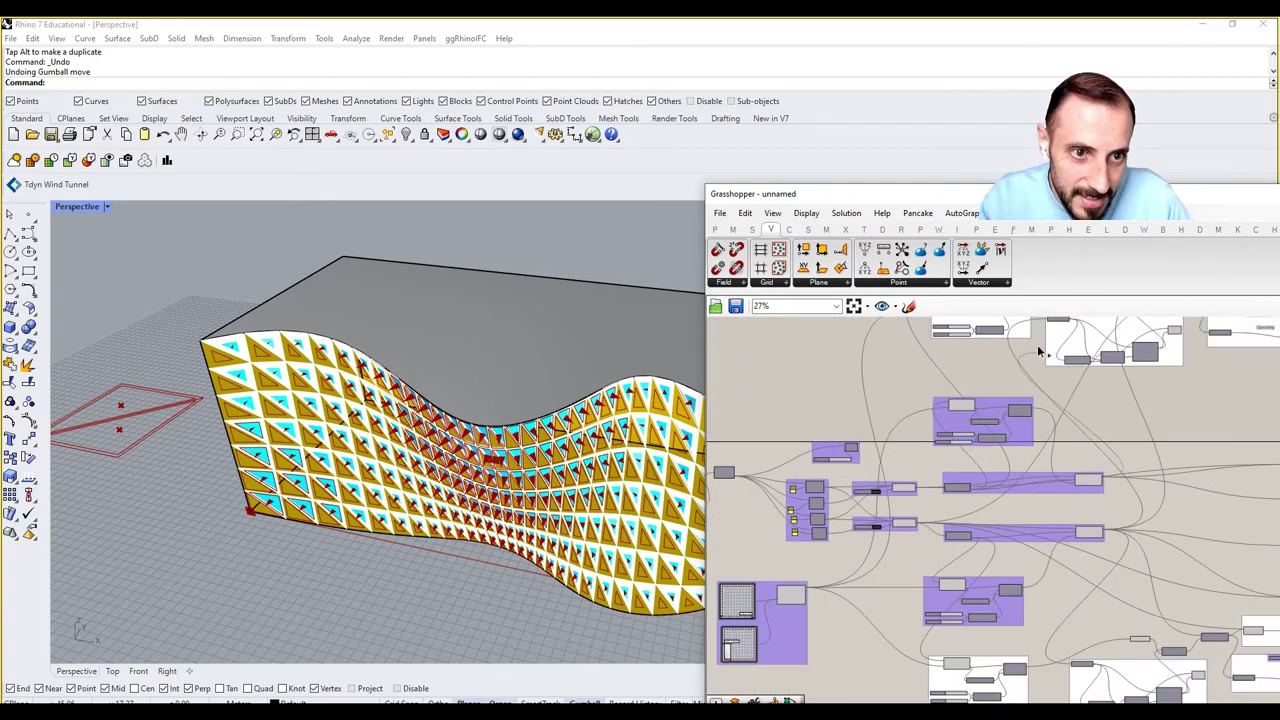
{"action": "right_click_drag", "start_coordinate": [1038, 351], "coordinate": [1058, 378]}
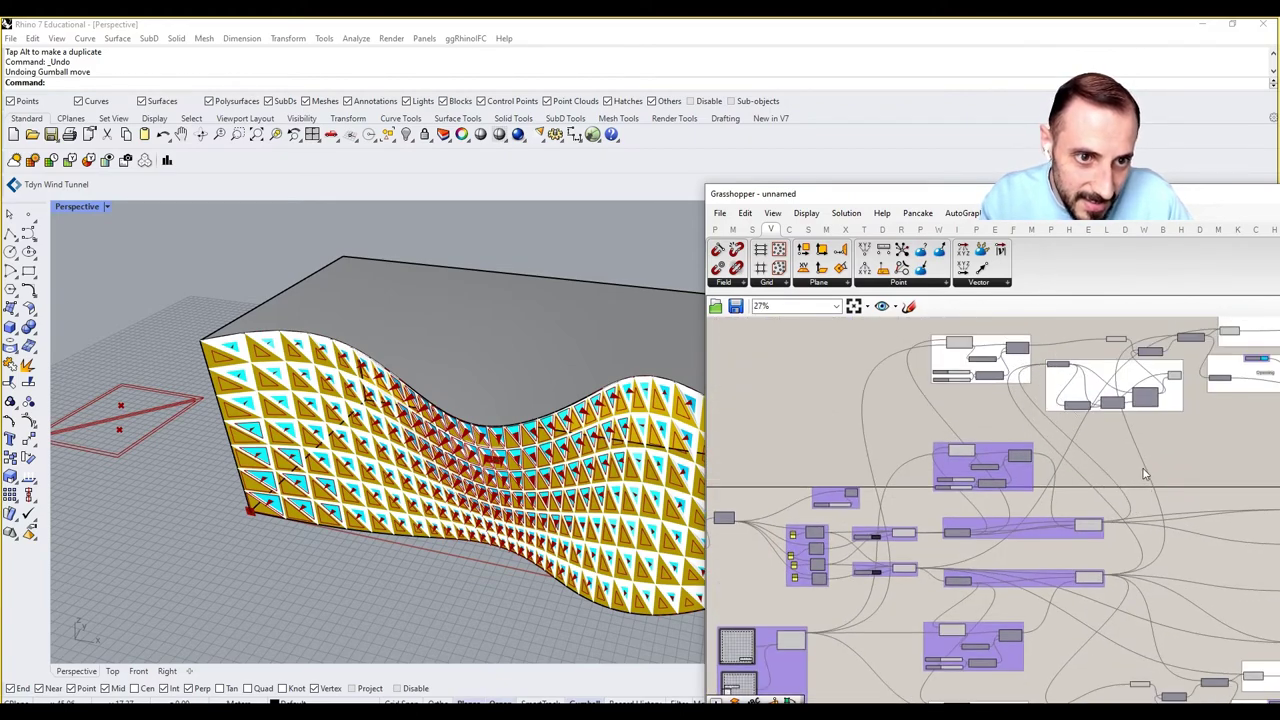
{"action": "scroll", "coordinate": [1120, 555], "scroll_direction": "up", "scroll_amount": 6}
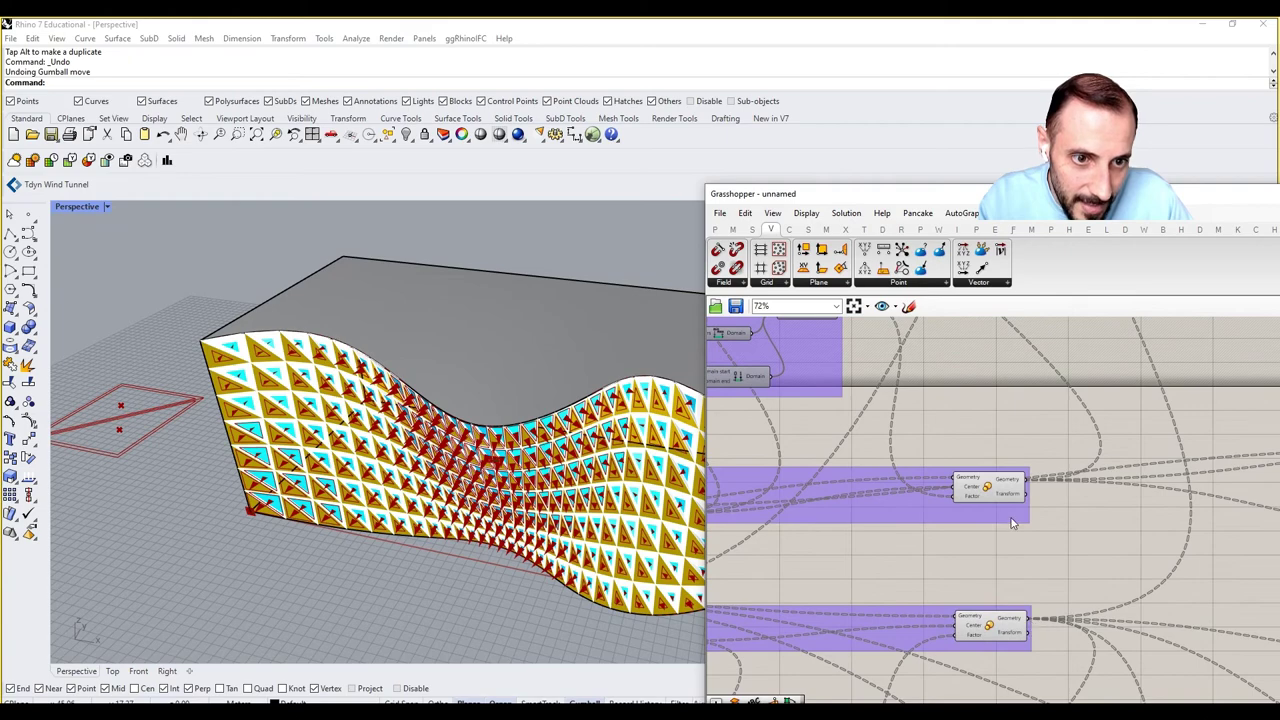
Trace the lower Scale wiring, and connect the upper Scale component's Geometry output to the copied Move component's Geometry input.
{"action": "left_click", "coordinate": [998, 627]}
{"action": "scroll", "coordinate": [1015, 592], "scroll_direction": "down", "scroll_amount": 5}
{"action": "scroll", "coordinate": [1028, 540], "scroll_direction": "up", "scroll_amount": 1}
{"action": "right_click_drag", "start_coordinate": [1020, 560], "coordinate": [961, 637]}
{"action": "scroll", "coordinate": [1062, 452], "scroll_direction": "up", "scroll_amount": 4}
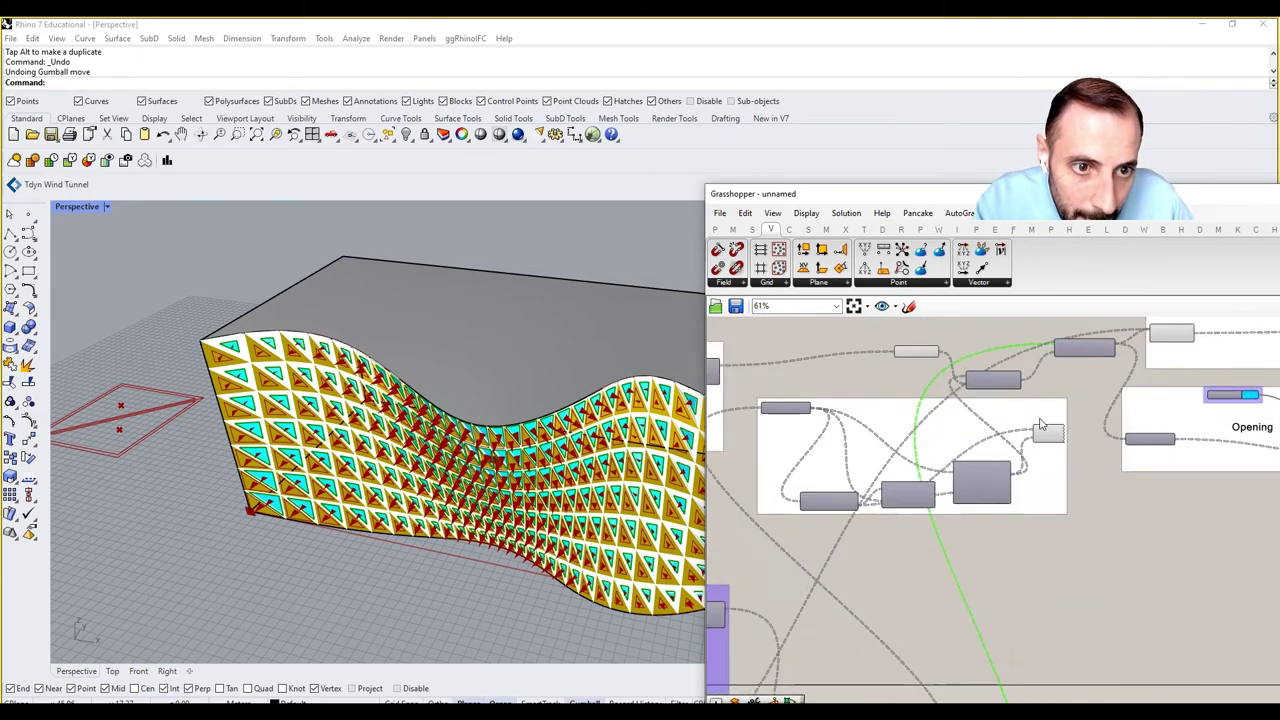
{"action": "left_click", "coordinate": [1107, 350]}
{"action": "right_click_drag", "start_coordinate": [1071, 404], "coordinate": [1085, 359]}
{"action": "scroll", "coordinate": [1078, 368], "scroll_direction": "down", "scroll_amount": 2}
{"action": "right_click_drag", "start_coordinate": [1016, 562], "coordinate": [1010, 500]}
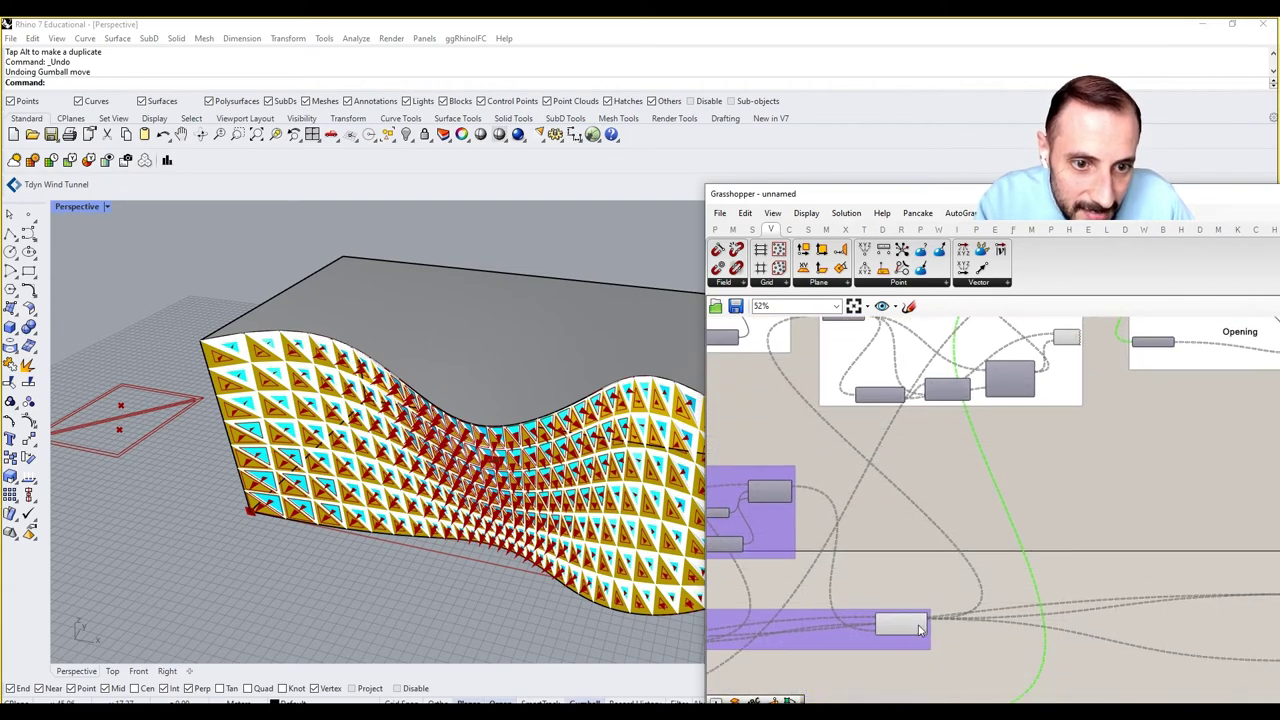
{"action": "right_click_drag", "start_coordinate": [920, 628], "coordinate": [940, 565]}
{"action": "scroll", "coordinate": [1033, 523], "scroll_direction": "down", "scroll_amount": 4}
{"action": "left_click_drag", "start_coordinate": [973, 558], "coordinate": [1052, 354]}
{"action": "scroll", "coordinate": [1051, 384], "scroll_direction": "up", "scroll_amount": 8}
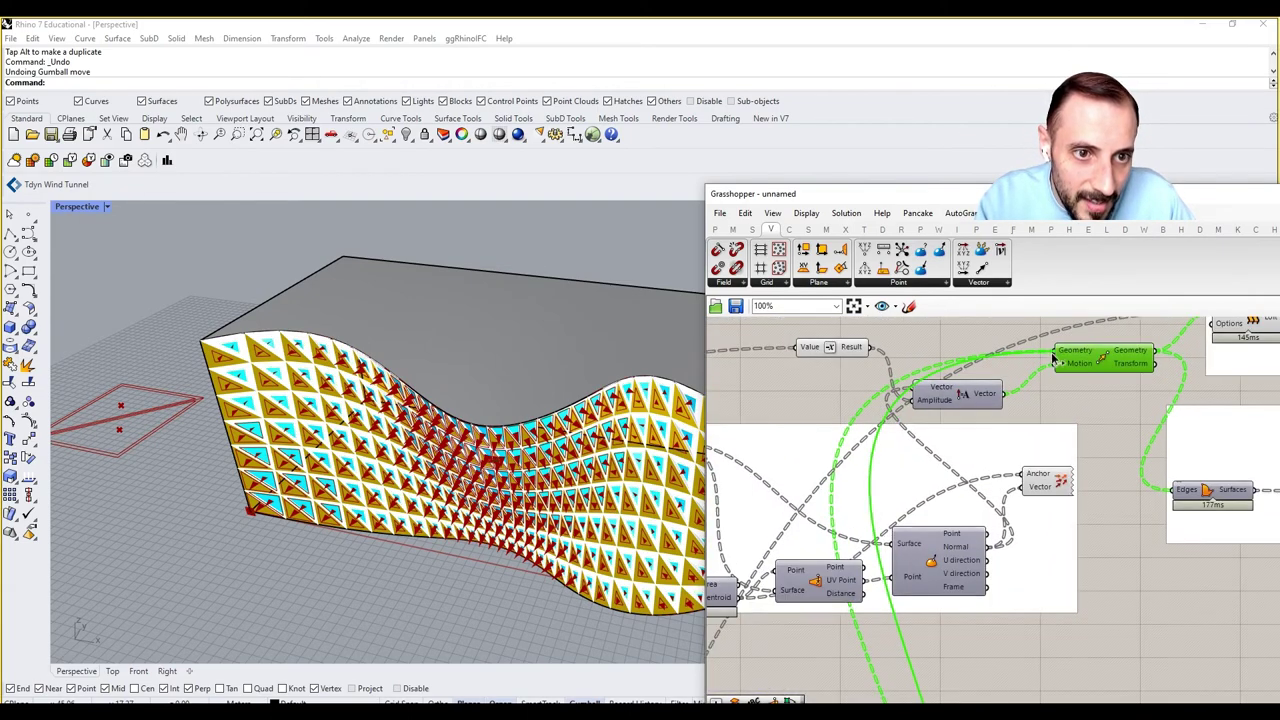
{"action": "scroll", "coordinate": [1135, 415], "scroll_direction": "down", "scroll_amount": 2}
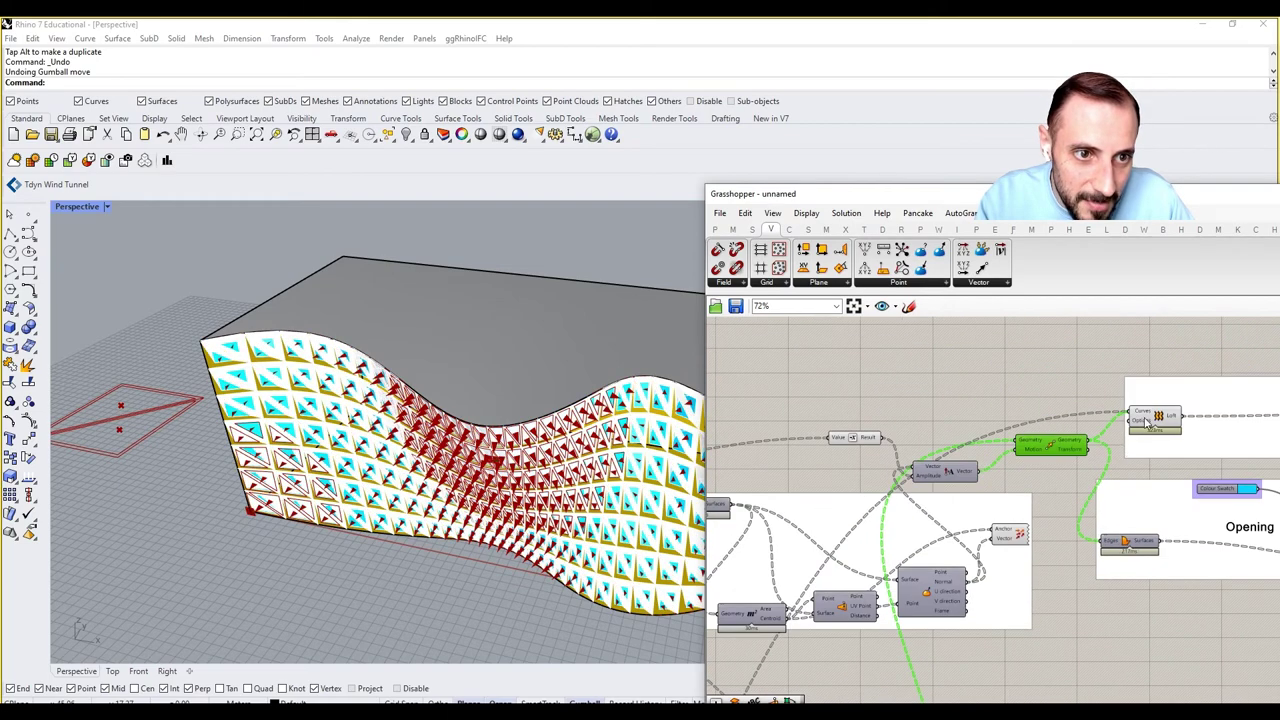
Replace the Curves source of the copied Panel group's Loft with the upper Polyline component's output.
{"action": "right_click_drag", "start_coordinate": [1022, 475], "coordinate": [1096, 386]}
{"action": "scroll", "coordinate": [1096, 386], "scroll_direction": "down", "scroll_amount": 3}
{"action": "scroll", "coordinate": [888, 532], "scroll_direction": "up", "scroll_amount": 4}
{"action": "right_click_drag", "start_coordinate": [795, 552], "coordinate": [972, 431]}
{"action": "right_click_drag", "start_coordinate": [923, 622], "coordinate": [905, 502]}
{"action": "right_click_drag", "start_coordinate": [766, 551], "coordinate": [893, 557]}
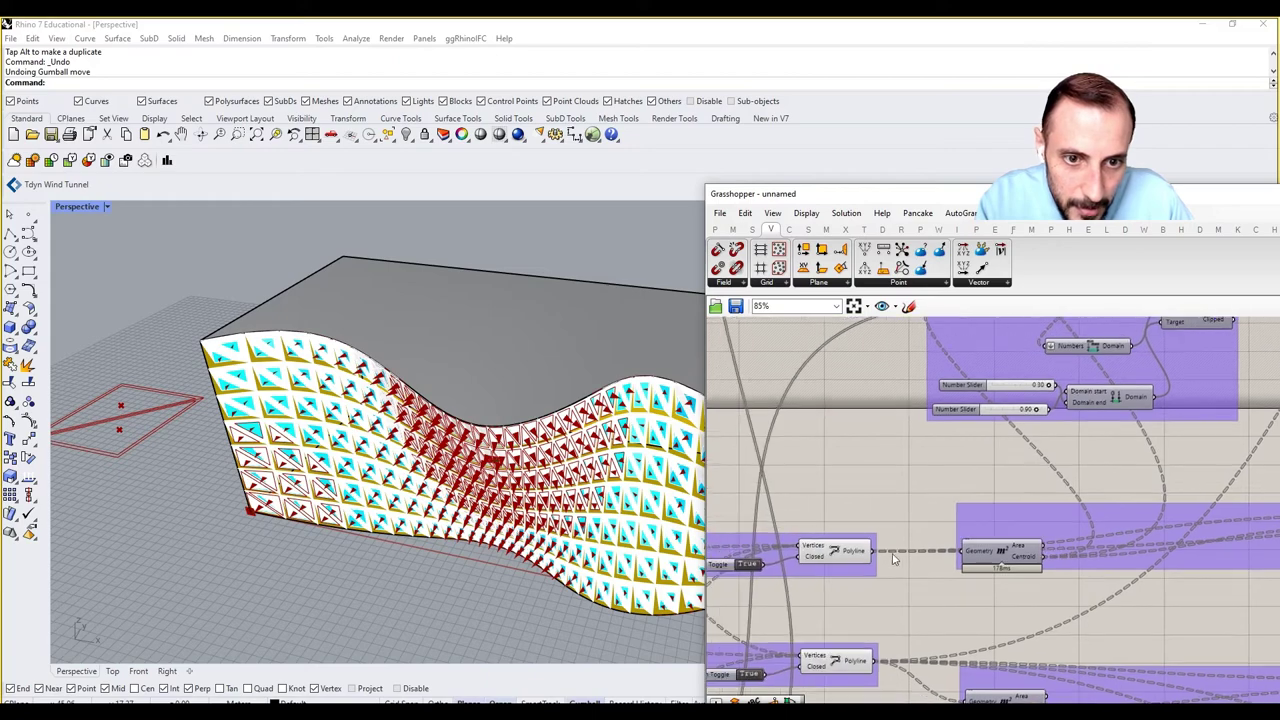
{"action": "scroll", "coordinate": [955, 524], "scroll_direction": "down", "scroll_amount": 6}
{"action": "left_click_drag", "start_coordinate": [896, 537], "coordinate": [1175, 326]}
{"action": "scroll", "coordinate": [1171, 368], "scroll_direction": "up", "scroll_amount": 10}
Add the copied Move component's Geometry output as a second source for the copied Loft's Curves input.
{"action": "right_click_drag", "start_coordinate": [1074, 389], "coordinate": [1040, 437]}
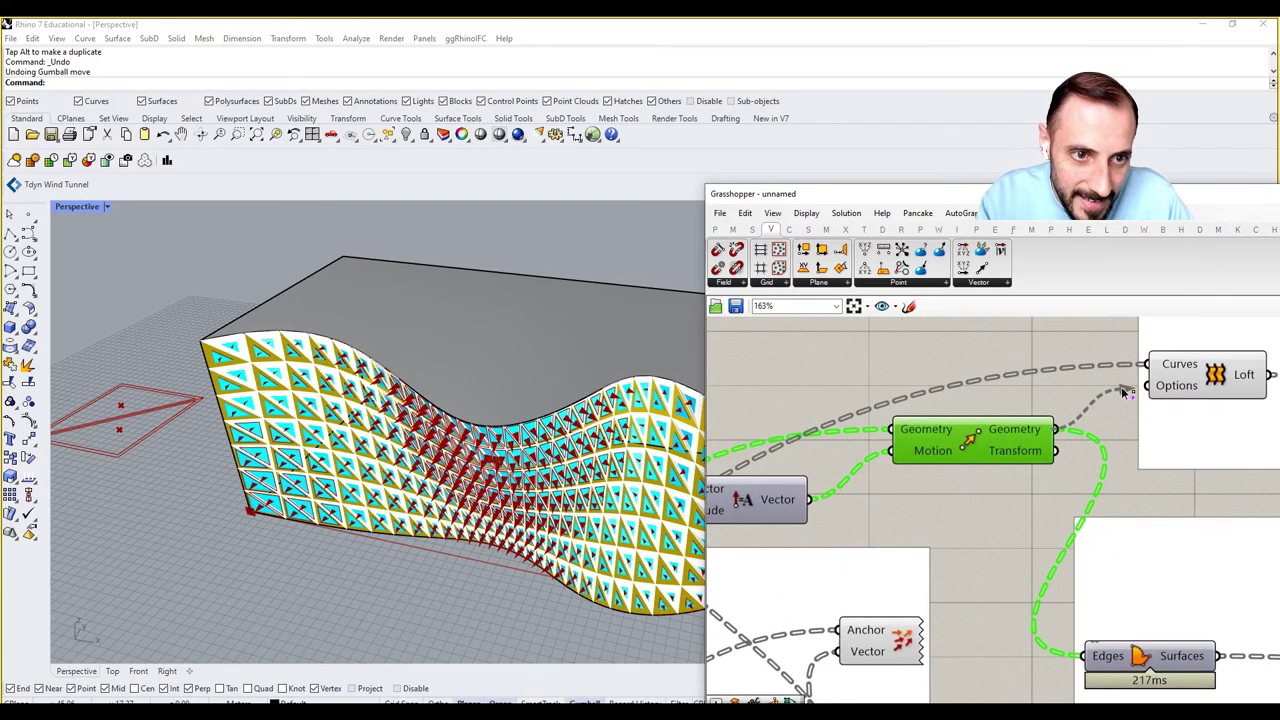
{"action": "left_click_drag", "start_coordinate": [1145, 367], "coordinate": [1146, 368], "text": "shift"}
{"action": "right_click_drag", "start_coordinate": [1205, 474], "coordinate": [864, 459]}
{"action": "scroll", "coordinate": [864, 459], "scroll_direction": "down", "scroll_amount": 7}
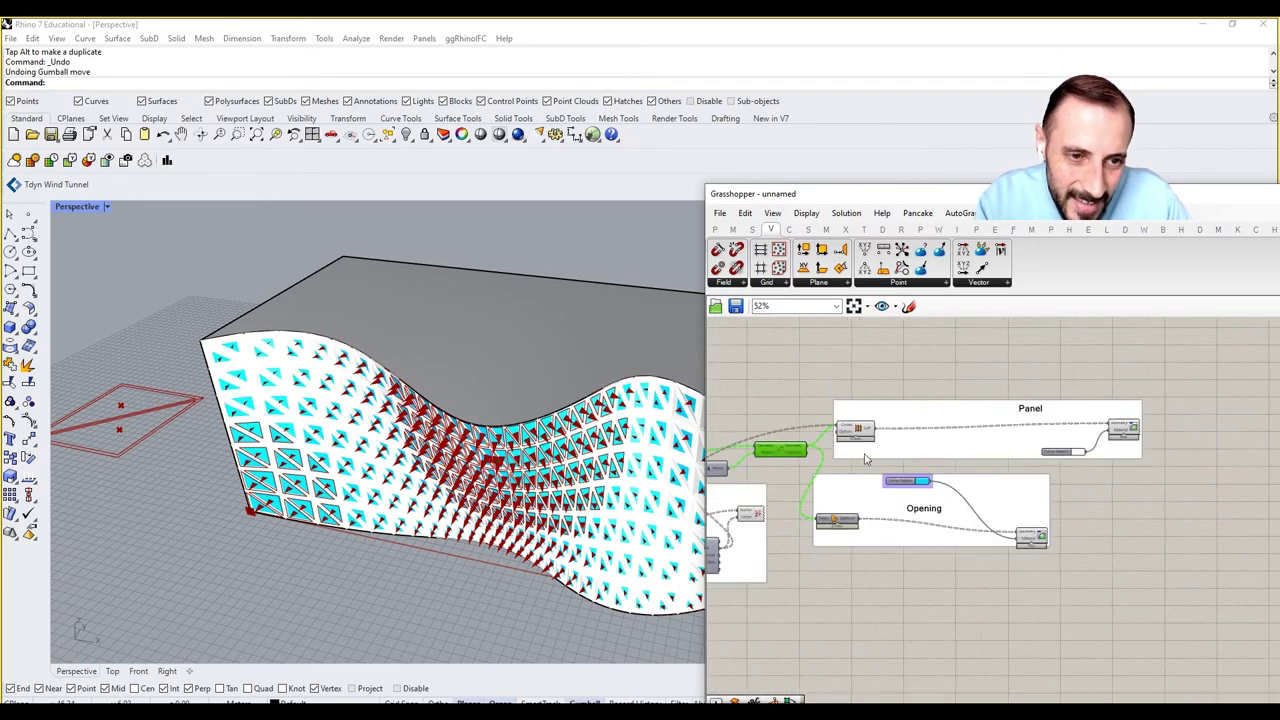
Change the Colour Swatch in the copied Panel group to black.
{"action": "scroll", "coordinate": [1085, 456], "scroll_direction": "up", "scroll_amount": 6}
{"action": "left_click", "coordinate": [1075, 463]}
{"action": "left_click_drag", "start_coordinate": [1133, 538], "coordinate": [1168, 600]}
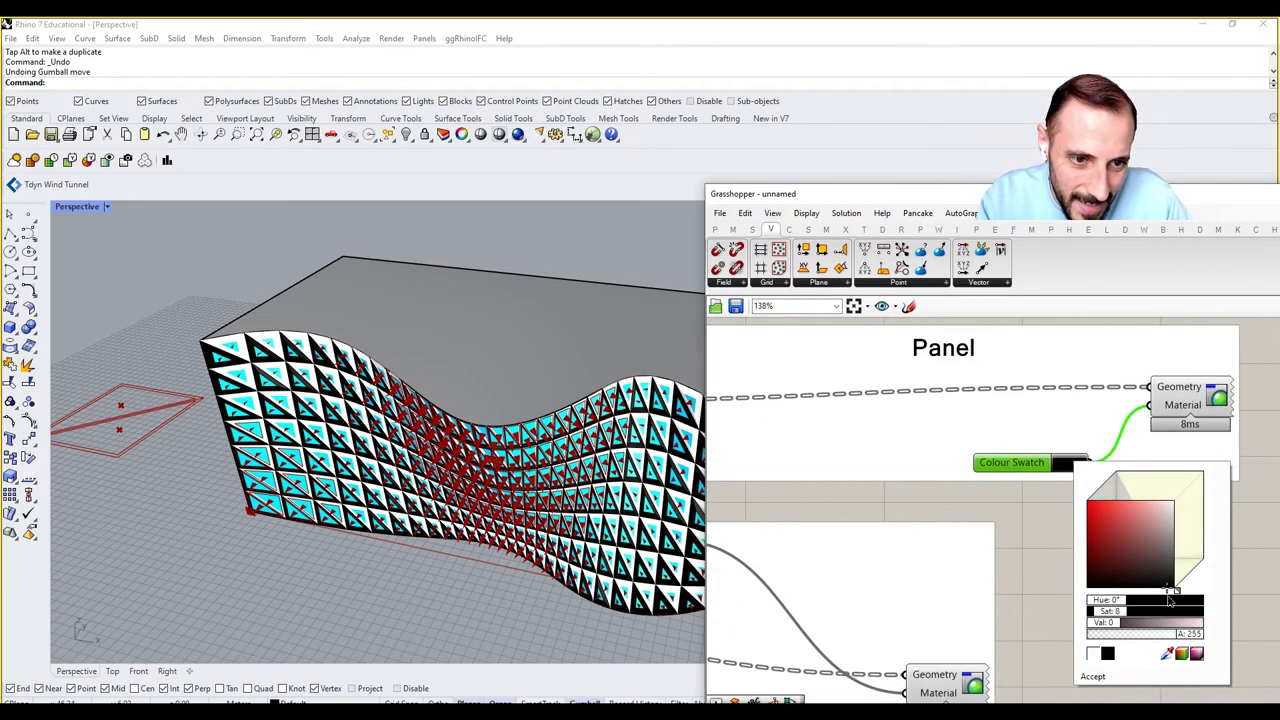
{"action": "left_click", "coordinate": [875, 517]}
Turn off the preview of the Vector Display component in the lower surface-normal group.
{"action": "scroll", "coordinate": [1011, 409], "scroll_direction": "down", "scroll_amount": 6}
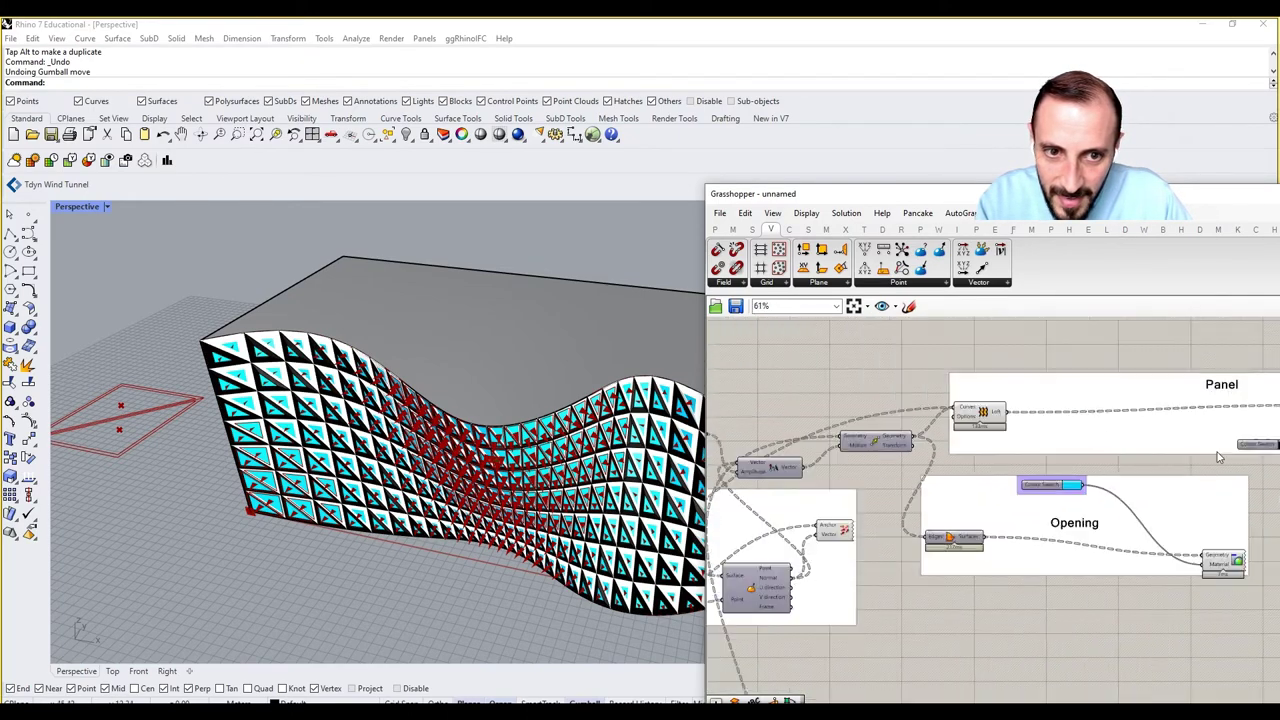
{"action": "scroll", "coordinate": [1011, 409], "scroll_direction": "down", "scroll_amount": 3}
{"action": "scroll", "coordinate": [945, 606], "scroll_direction": "up", "scroll_amount": 4}
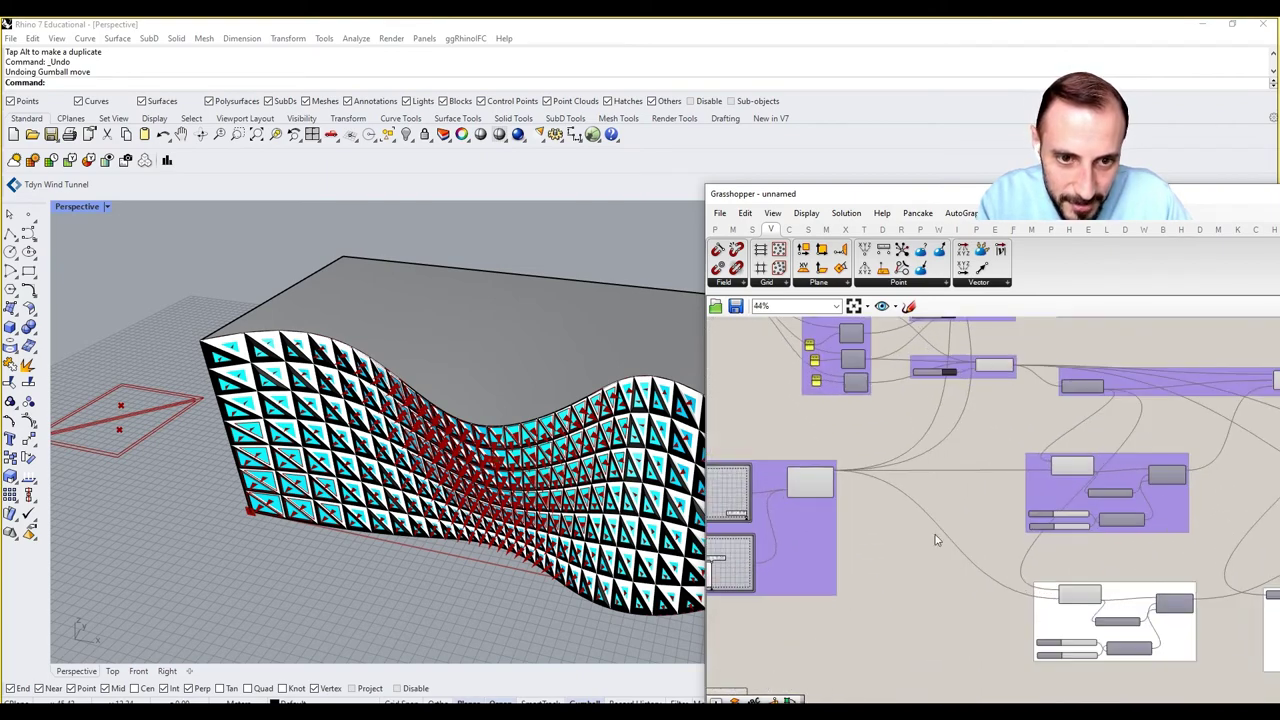
{"action": "scroll", "coordinate": [1022, 553], "scroll_direction": "up", "scroll_amount": 3}
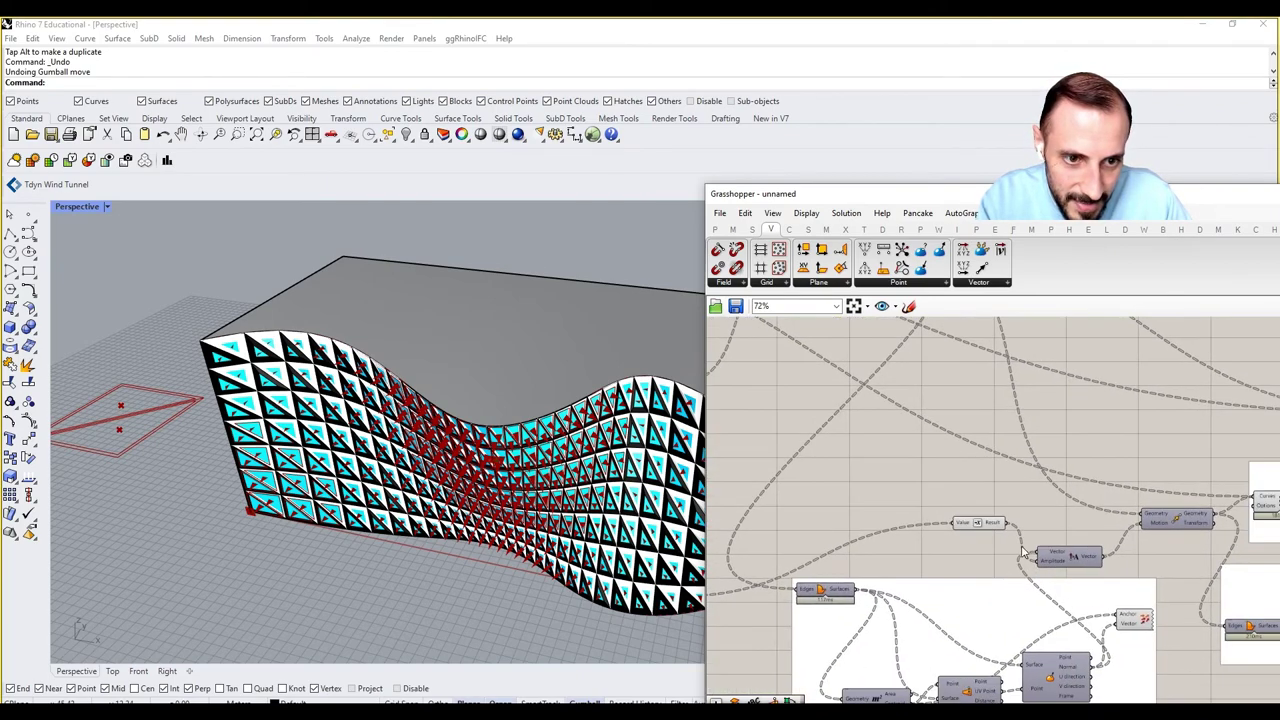
{"action": "right_click_drag", "start_coordinate": [1168, 535], "coordinate": [1080, 535]}
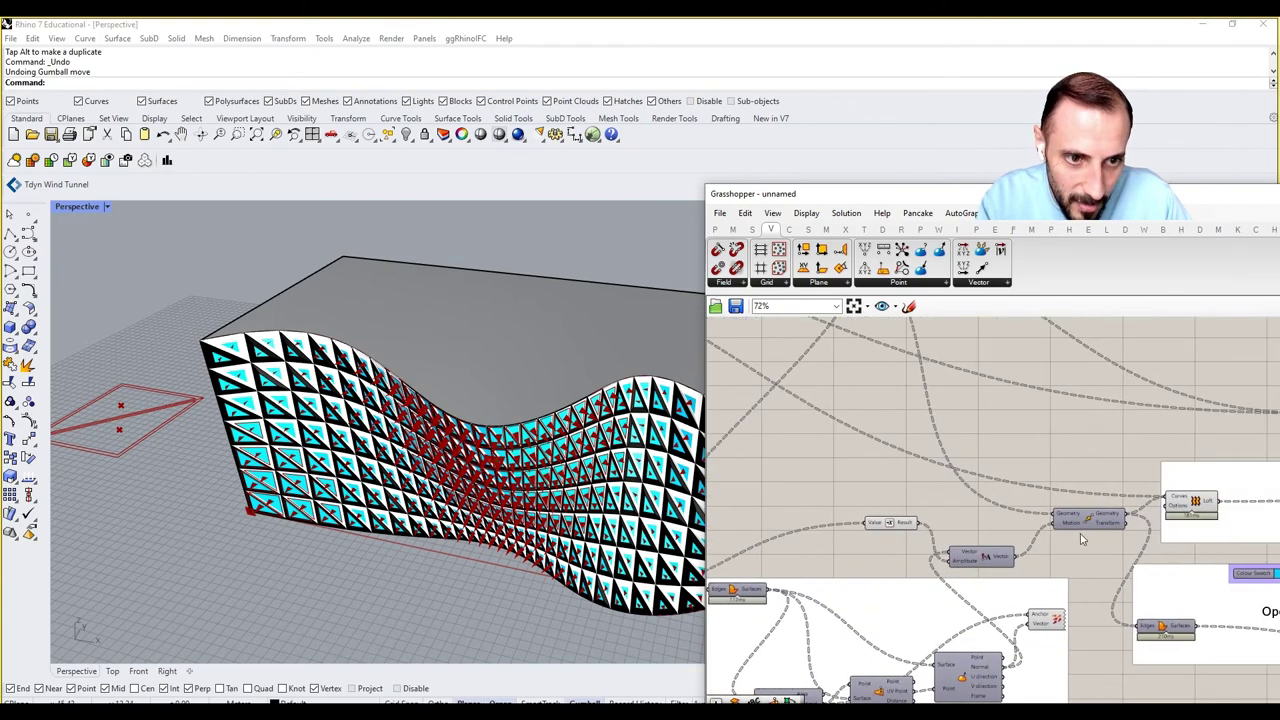
{"action": "left_click", "coordinate": [1047, 621]}
{"action": "right_click", "coordinate": [1108, 577]}
{"action": "left_click", "coordinate": [1150, 524]}
Turn off the preview of the Vector Display component in the copied upper surface-normal group.
{"action": "scroll", "coordinate": [1008, 580], "scroll_direction": "down", "scroll_amount": 6}
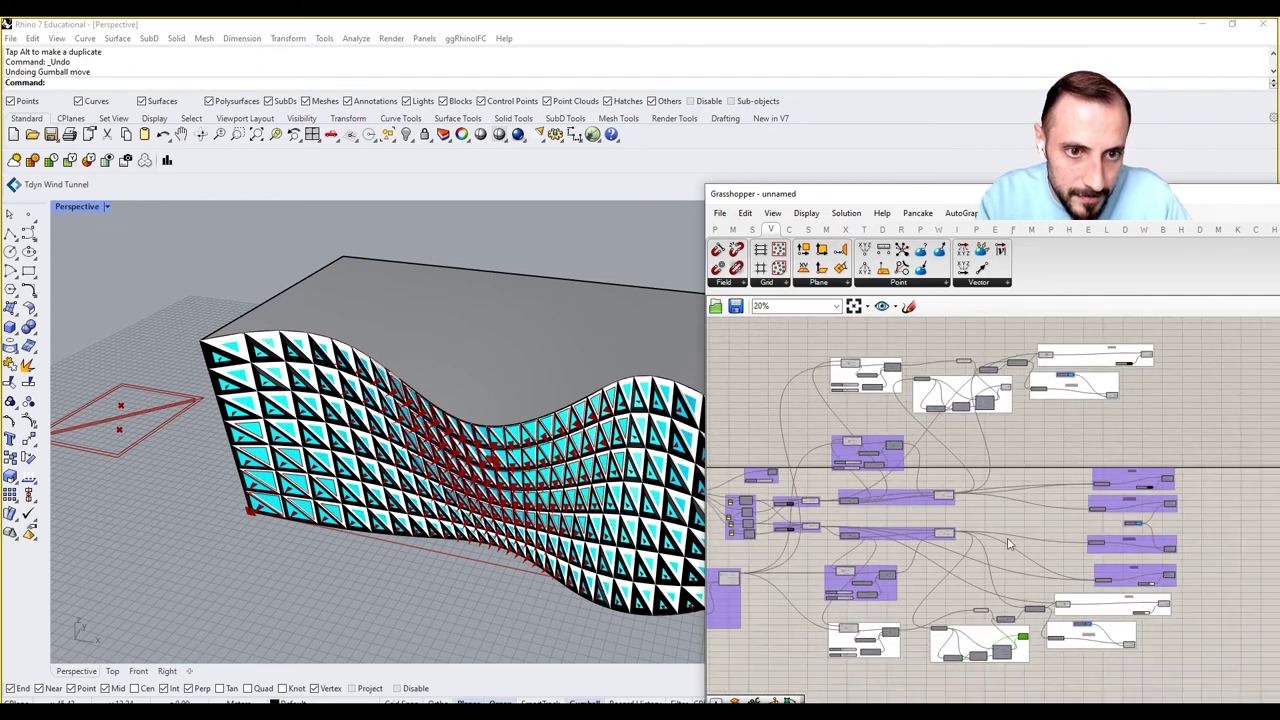
{"action": "scroll", "coordinate": [985, 422], "scroll_direction": "up", "scroll_amount": 8}
{"action": "left_click", "coordinate": [1018, 435]}
{"action": "right_click", "coordinate": [1102, 446]}
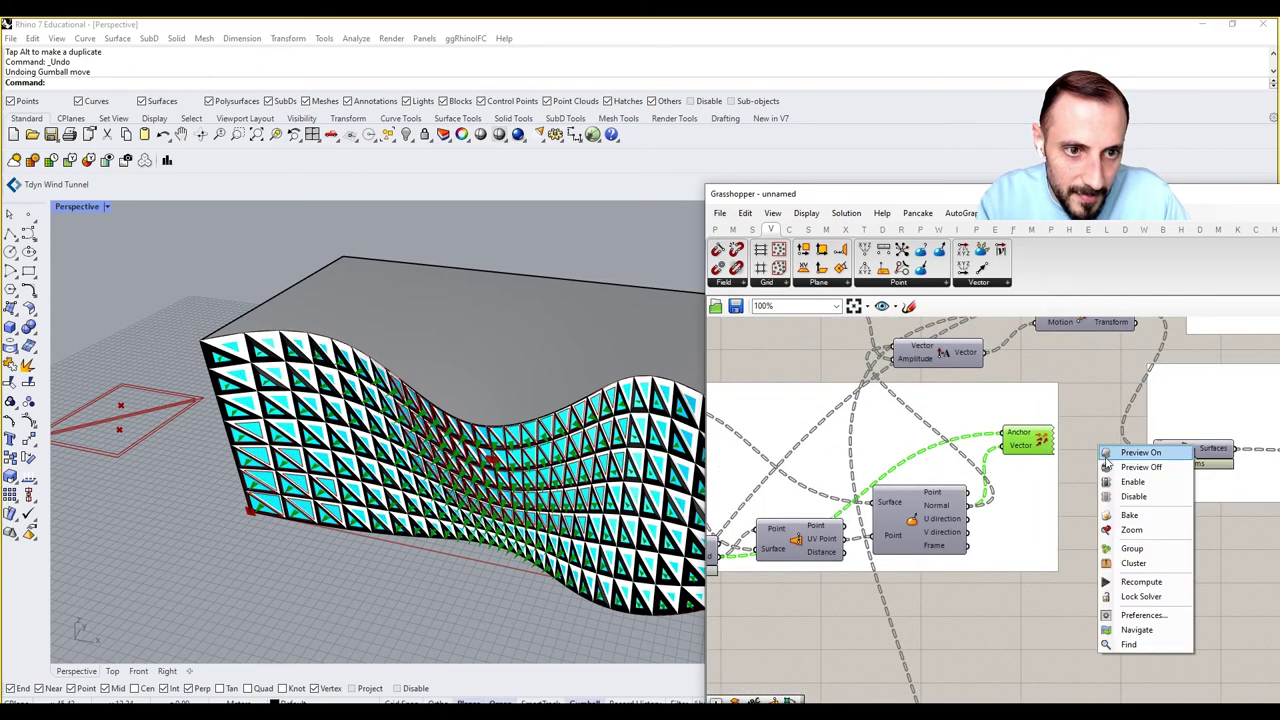
{"action": "left_click", "coordinate": [1120, 477]}
Examine the whole triangulated facade and the offset panels near its upper end corner in the Perspective viewport.
{"action": "right_click_drag", "start_coordinate": [577, 461], "coordinate": [523, 423]}
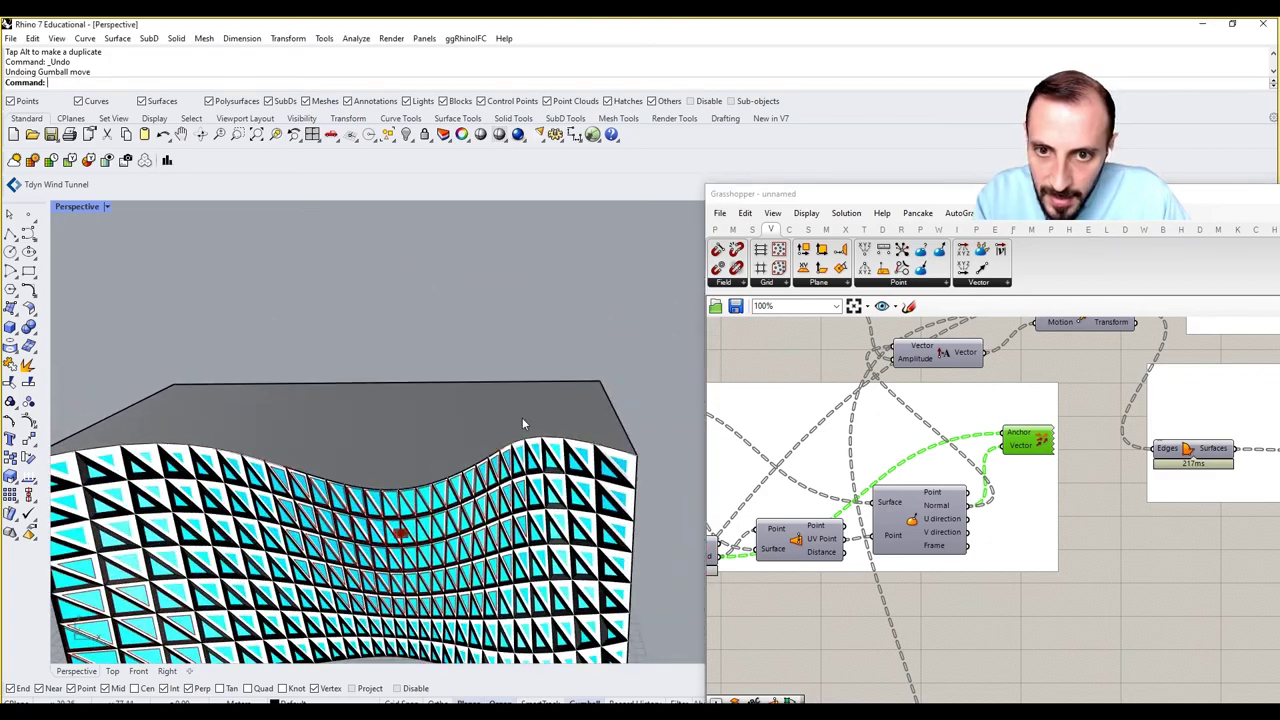
{"action": "scroll", "coordinate": [523, 423], "scroll_direction": "down", "scroll_amount": 9}
{"action": "scroll", "coordinate": [490, 449], "scroll_direction": "up", "scroll_amount": 8}
{"action": "scroll", "coordinate": [562, 466], "scroll_direction": "up", "scroll_amount": 4}
{"action": "scroll", "coordinate": [598, 420], "scroll_direction": "down", "scroll_amount": 5}
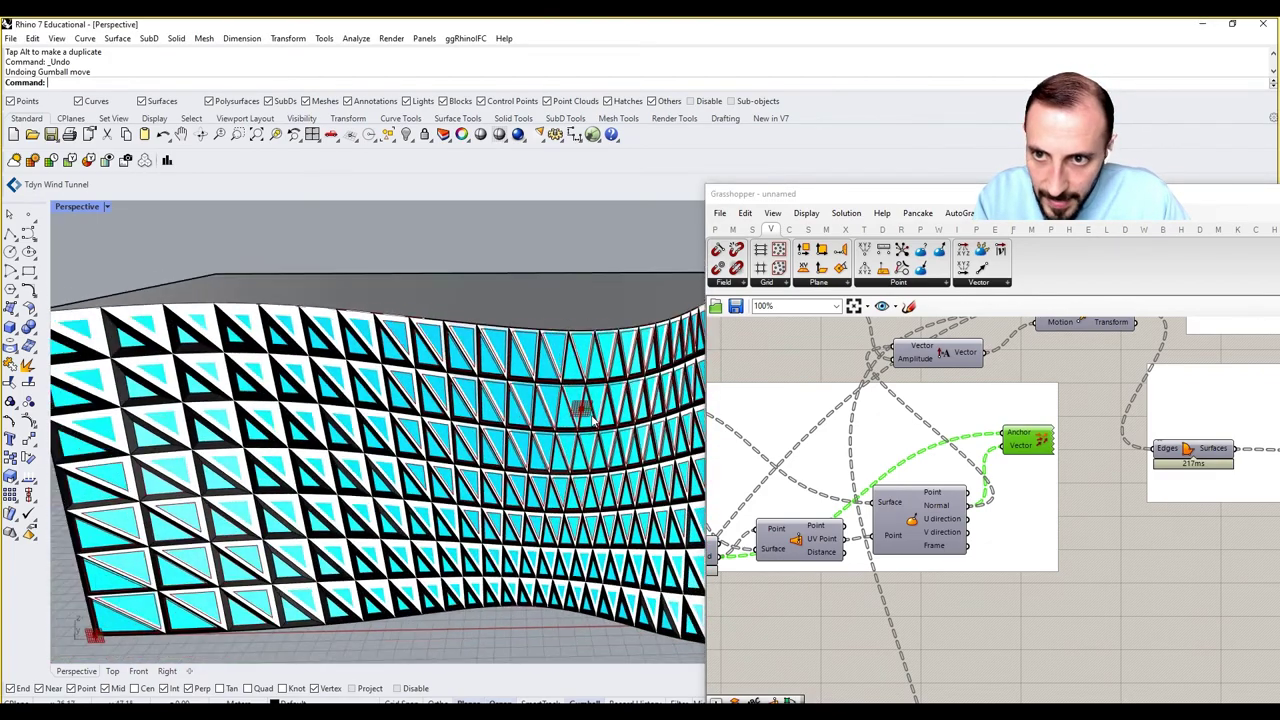
{"action": "right_click_drag", "start_coordinate": [804, 412], "coordinate": [791, 430]}
{"action": "scroll", "coordinate": [550, 405], "scroll_direction": "down", "scroll_amount": 3}
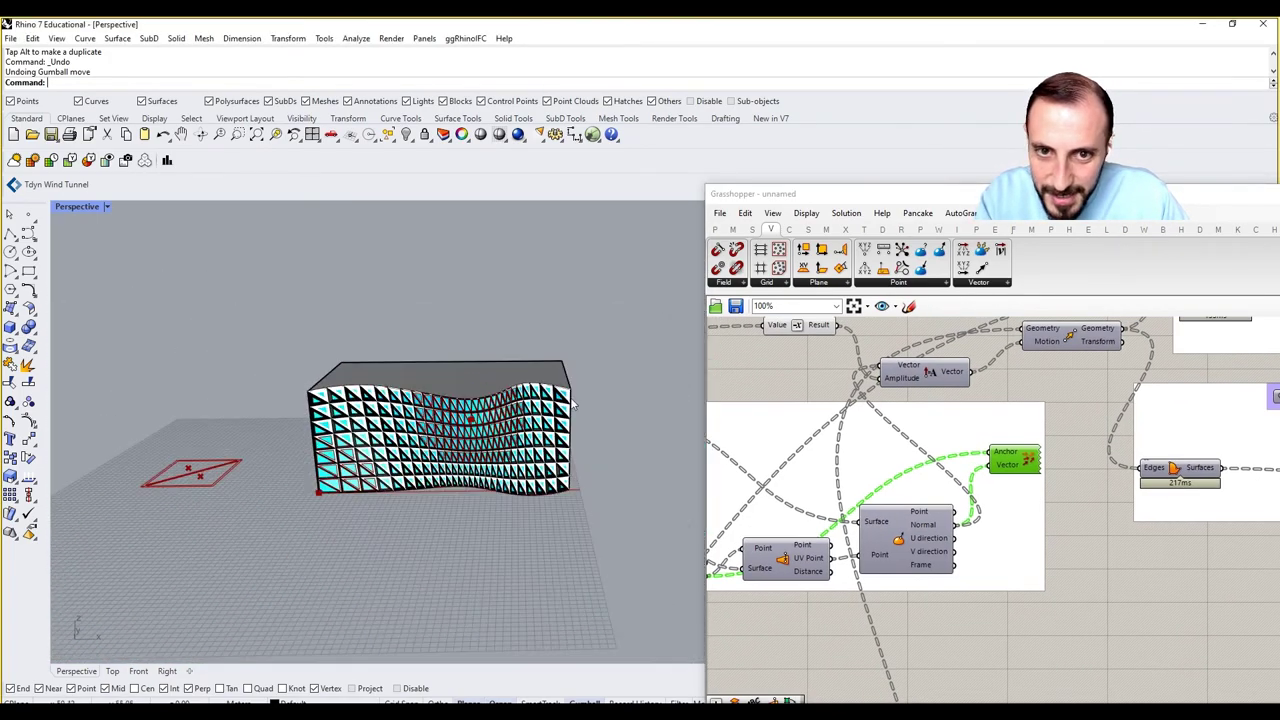
{"action": "scroll", "coordinate": [550, 402], "scroll_direction": "up", "scroll_amount": 6}
{"action": "scroll", "coordinate": [551, 401], "scroll_direction": "up", "scroll_amount": 5}
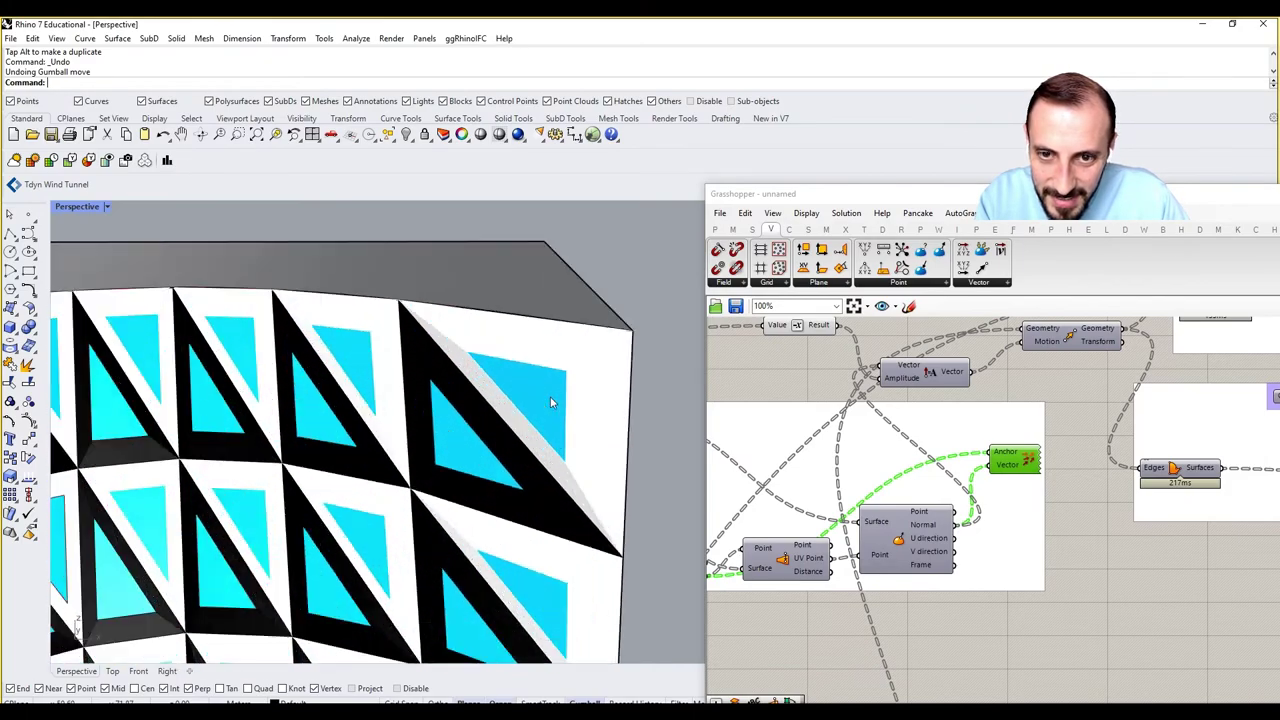
{"action": "scroll", "coordinate": [440, 405], "scroll_direction": "up", "scroll_amount": 3}
{"action": "scroll", "coordinate": [405, 385], "scroll_direction": "down", "scroll_amount": 3}
{"action": "scroll", "coordinate": [364, 401], "scroll_direction": "up", "scroll_amount": 2}
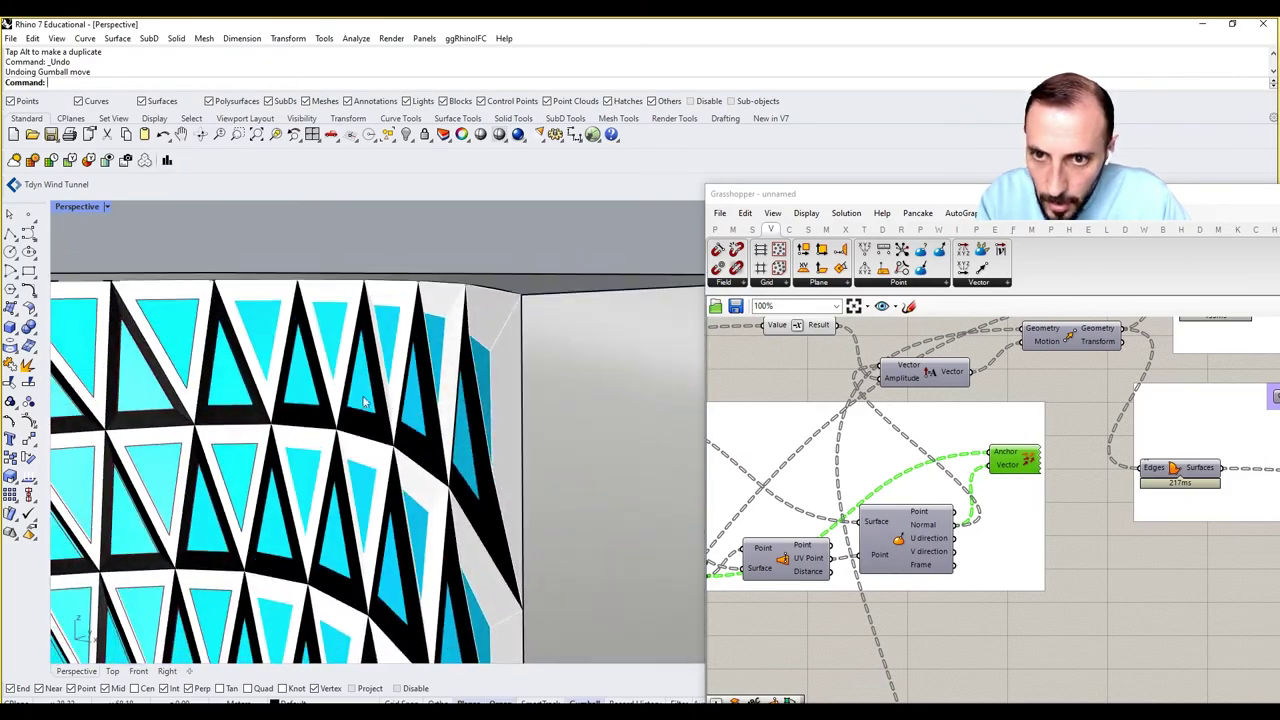
Examine the depth of the black and white panels along the facade's curved base from several angles.
{"action": "right_click_drag", "start_coordinate": [379, 434], "coordinate": [428, 428]}
{"action": "scroll", "coordinate": [428, 415], "scroll_direction": "down", "scroll_amount": 7}
{"action": "scroll", "coordinate": [450, 528], "scroll_direction": "up", "scroll_amount": 8}
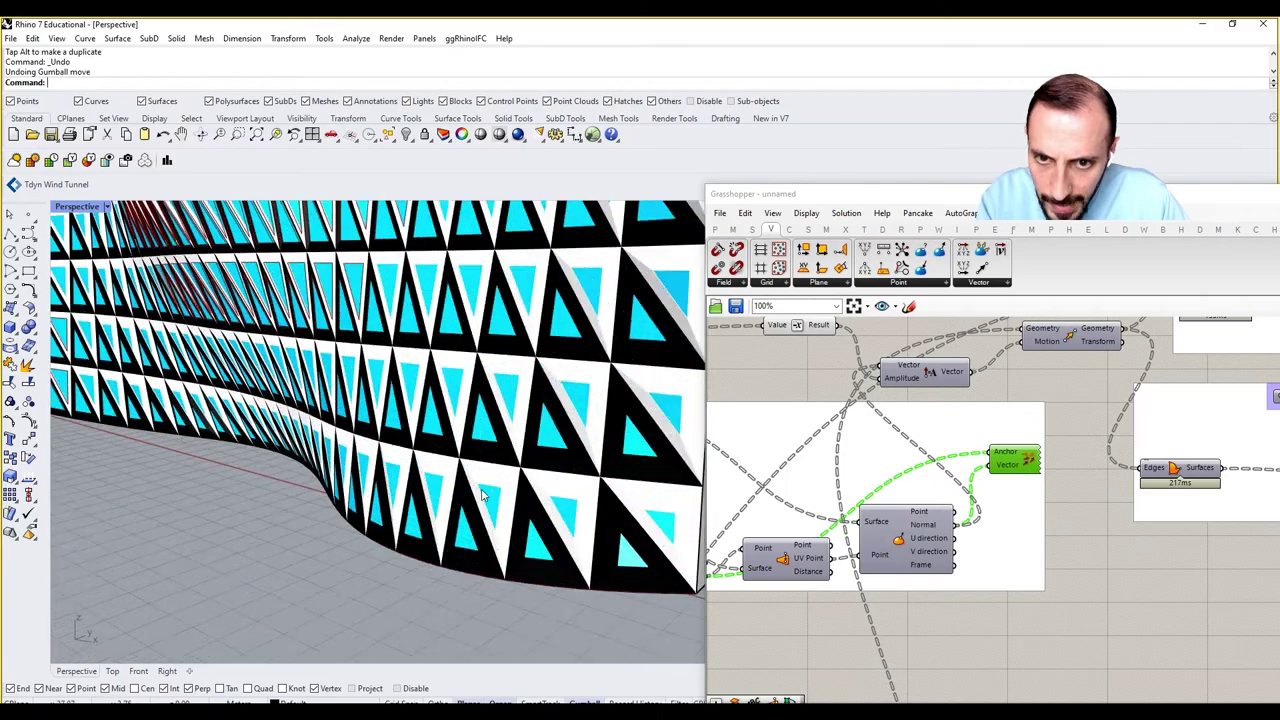
{"action": "scroll", "coordinate": [380, 497], "scroll_direction": "down", "scroll_amount": 3}
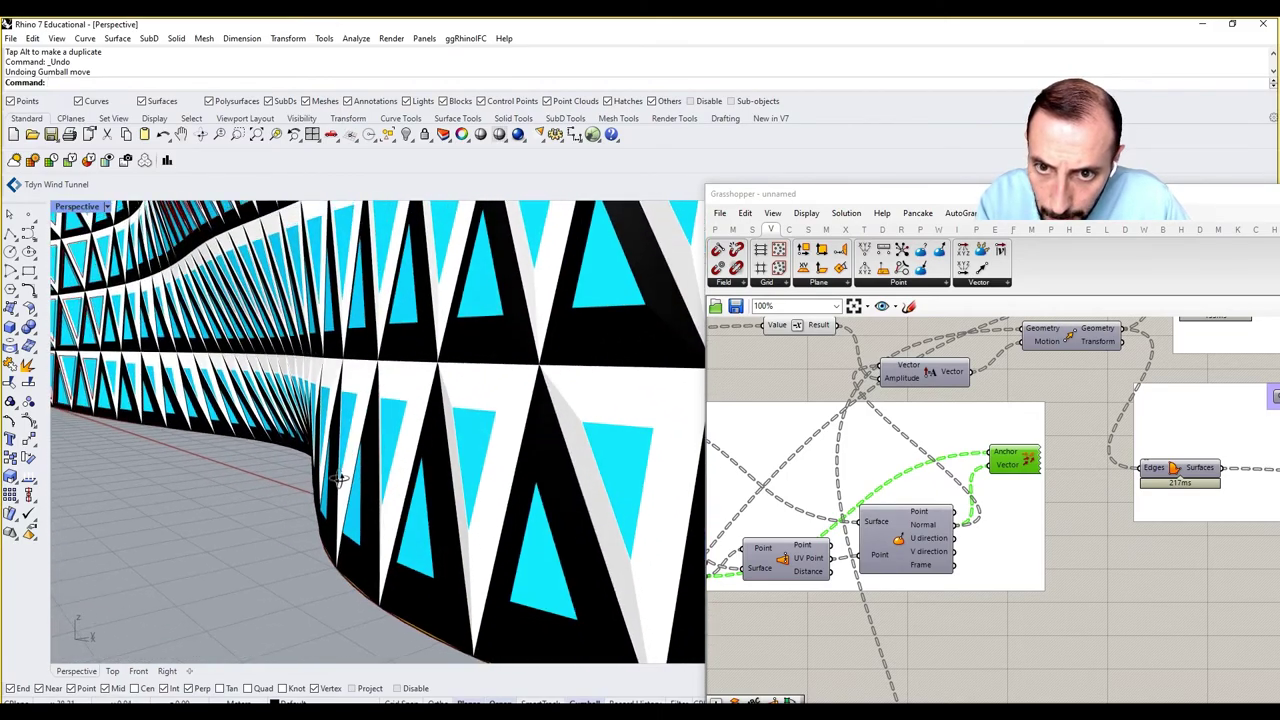
{"action": "scroll", "coordinate": [470, 500], "scroll_direction": "up", "scroll_amount": 3}
{"action": "scroll", "coordinate": [485, 497], "scroll_direction": "down", "scroll_amount": 5}
{"action": "scroll", "coordinate": [490, 497], "scroll_direction": "up", "scroll_amount": 8}
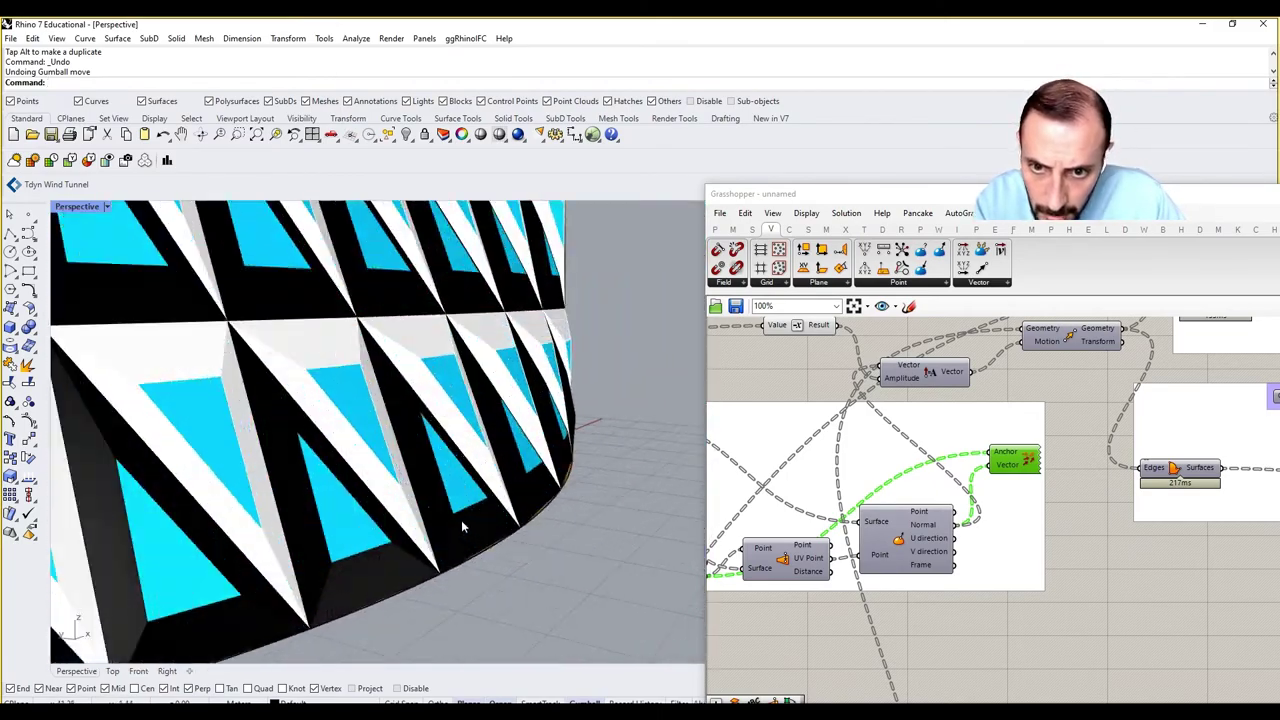
{"action": "right_click_drag", "start_coordinate": [490, 497], "coordinate": [272, 448]}
{"action": "scroll", "coordinate": [334, 474], "scroll_direction": "up", "scroll_amount": 6}
{"action": "right_click_drag", "start_coordinate": [248, 426], "coordinate": [391, 552]}
{"action": "scroll", "coordinate": [334, 474], "scroll_direction": "down", "scroll_amount": 10}
{"action": "scroll", "coordinate": [391, 552], "scroll_direction": "down", "scroll_amount": 12}
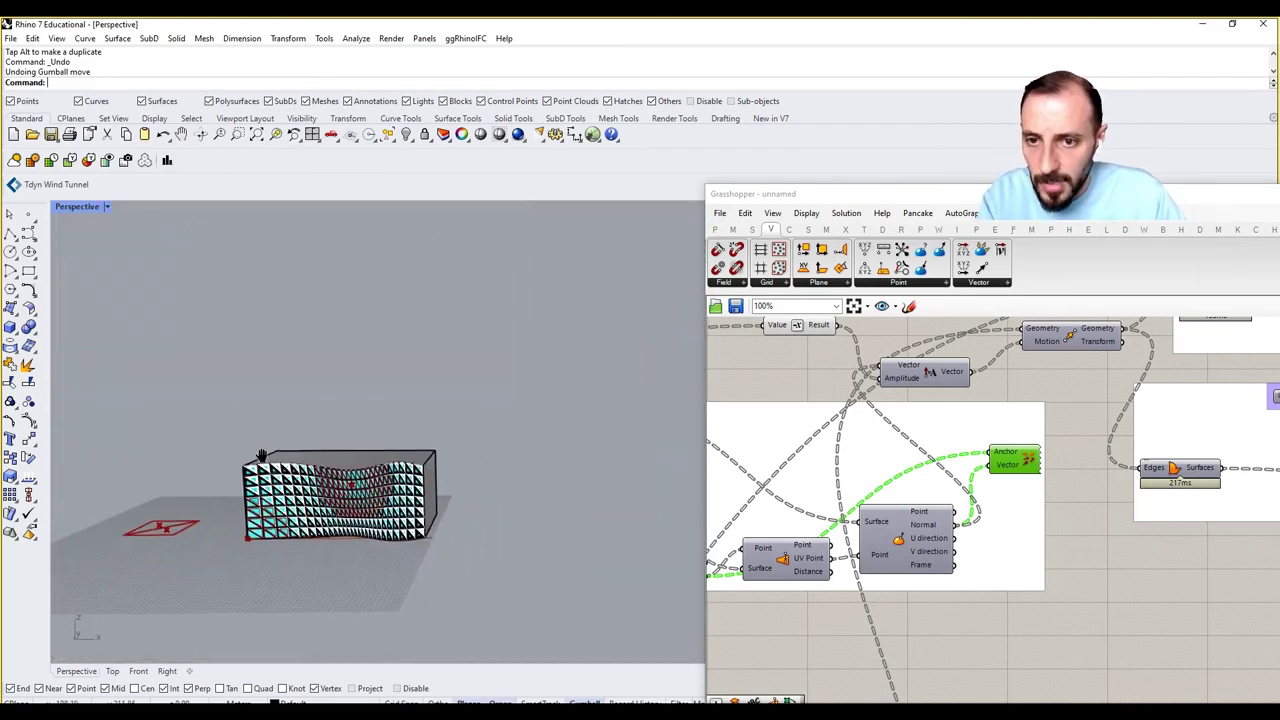
Inspect the large openings around the attractor point up close, and bring the definition's upper groups back into view.
{"action": "scroll", "coordinate": [250, 460], "scroll_direction": "up", "scroll_amount": 8}
{"action": "right_click_drag", "start_coordinate": [262, 465], "coordinate": [370, 510]}
{"action": "scroll", "coordinate": [607, 470], "scroll_direction": "up", "scroll_amount": 5}
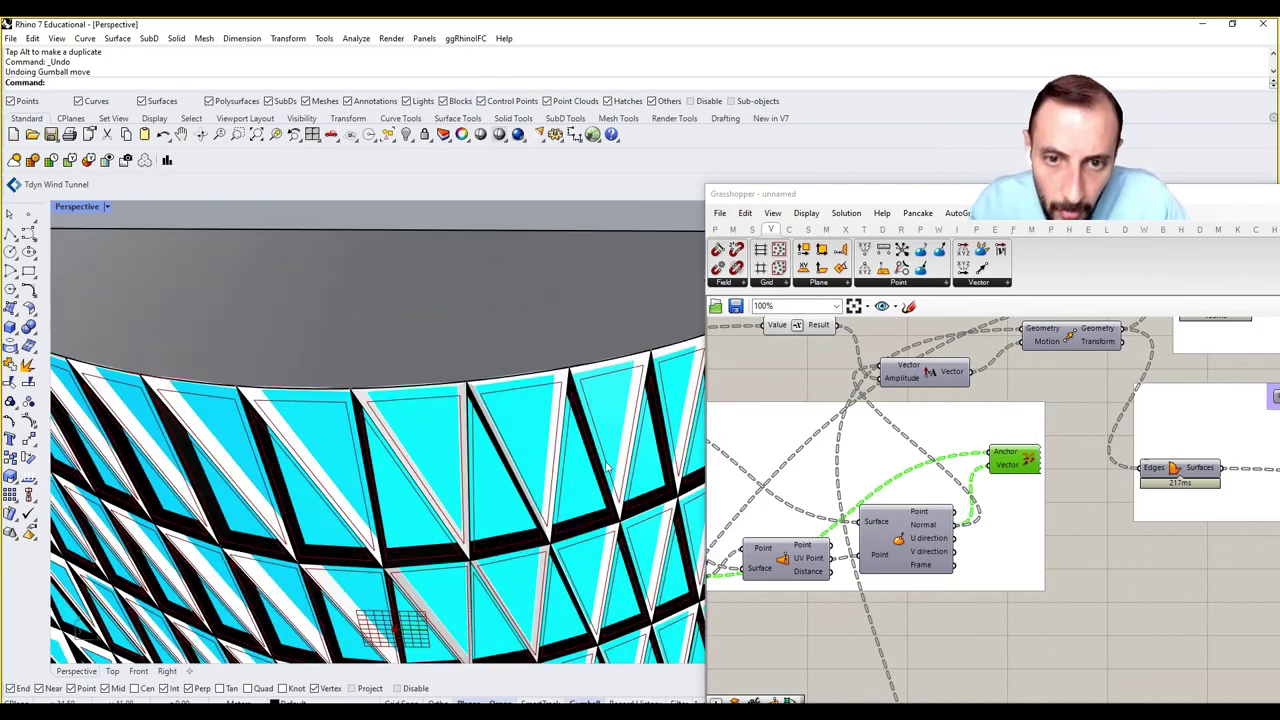
{"action": "scroll", "coordinate": [490, 405], "scroll_direction": "up", "scroll_amount": 5}
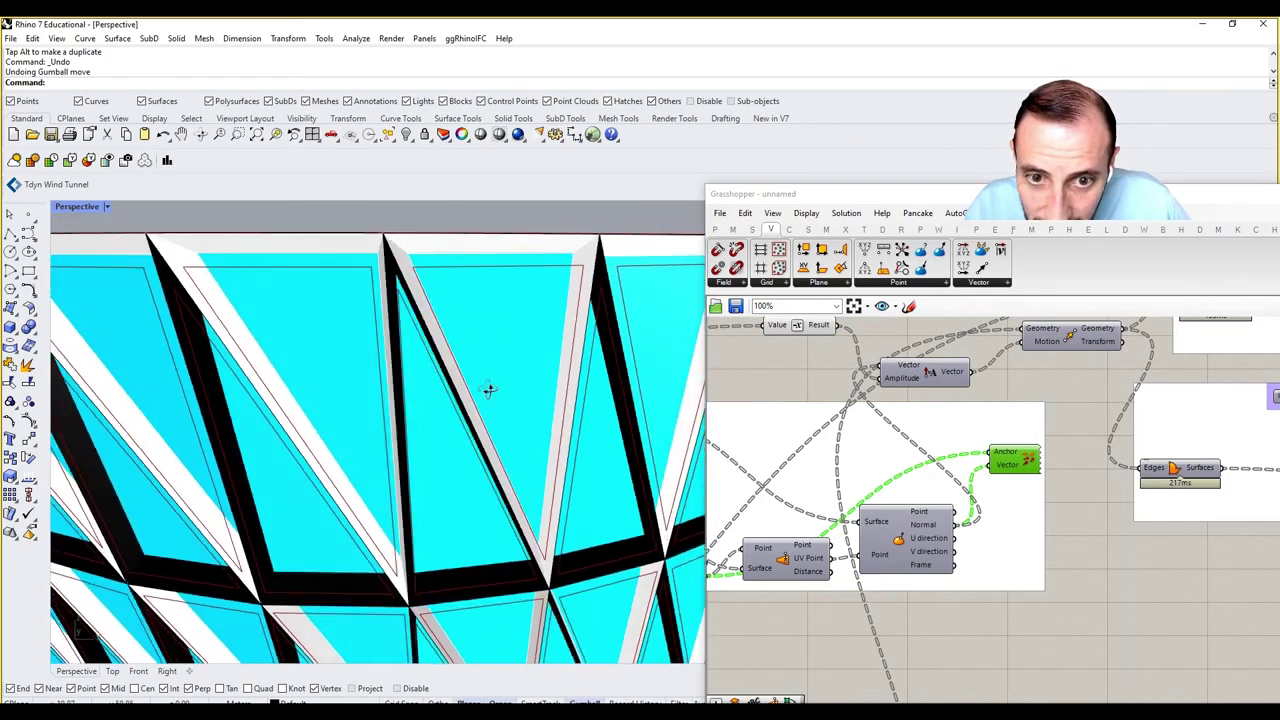
{"action": "right_click_drag", "start_coordinate": [477, 393], "coordinate": [474, 393]}
{"action": "scroll", "coordinate": [909, 417], "scroll_direction": "down", "scroll_amount": 8}
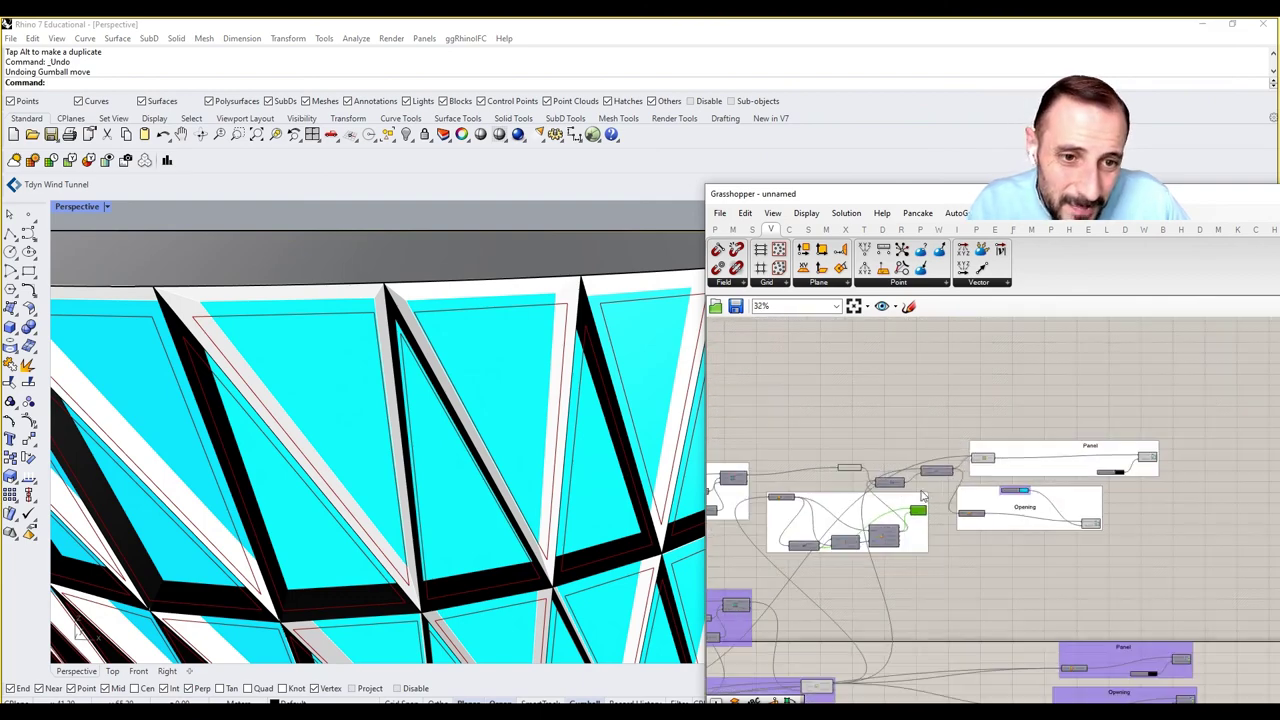
{"action": "scroll", "coordinate": [1015, 490], "scroll_direction": "down", "scroll_amount": 2}
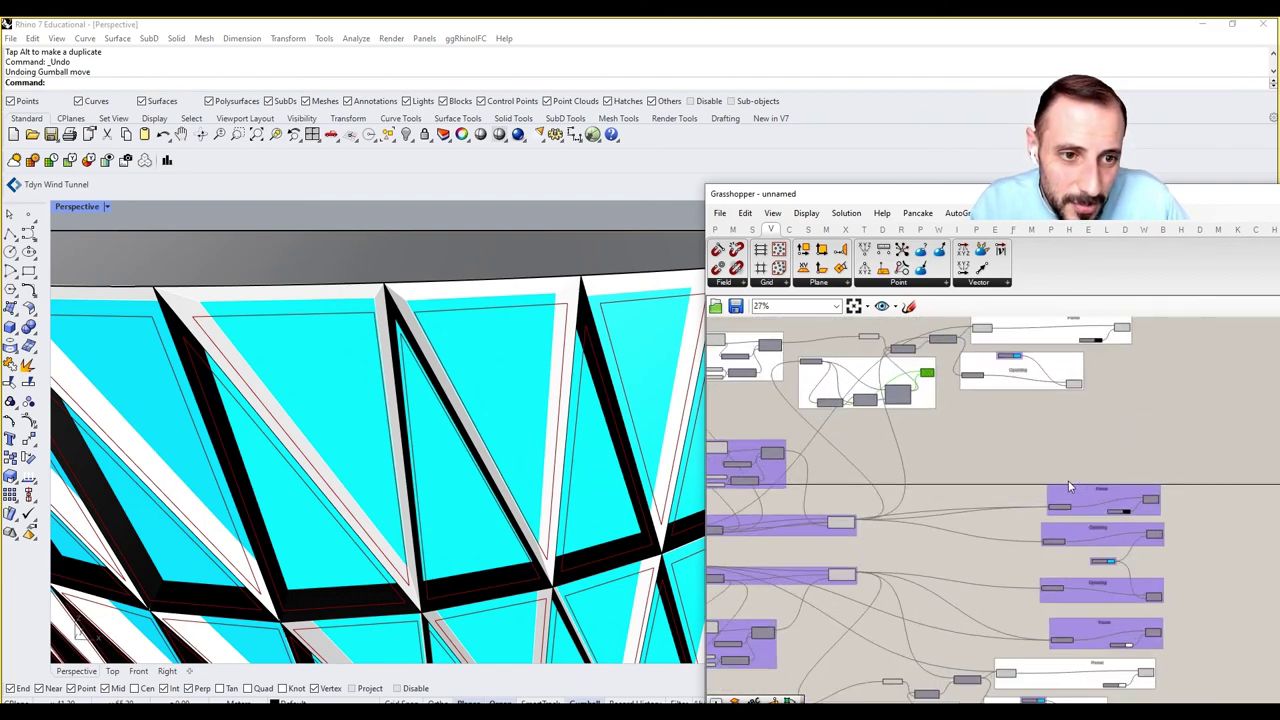